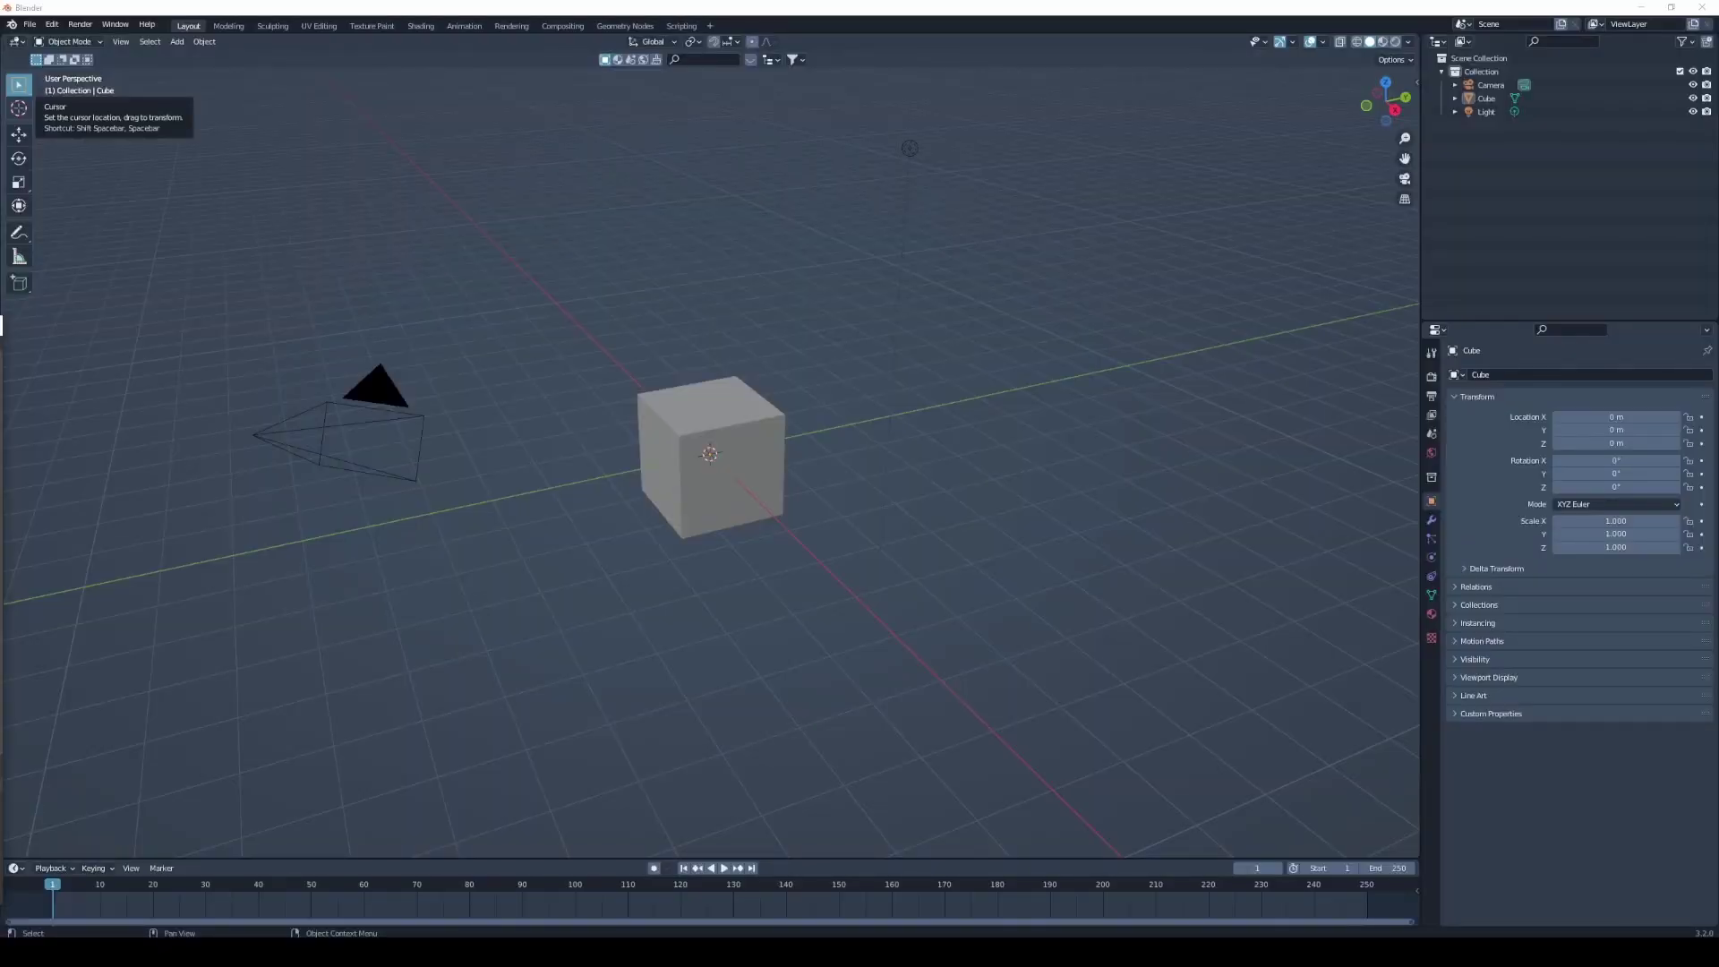
- Browse the Modifier tab, Add menu and Add Modifier list without adding anything
click(1430, 520)
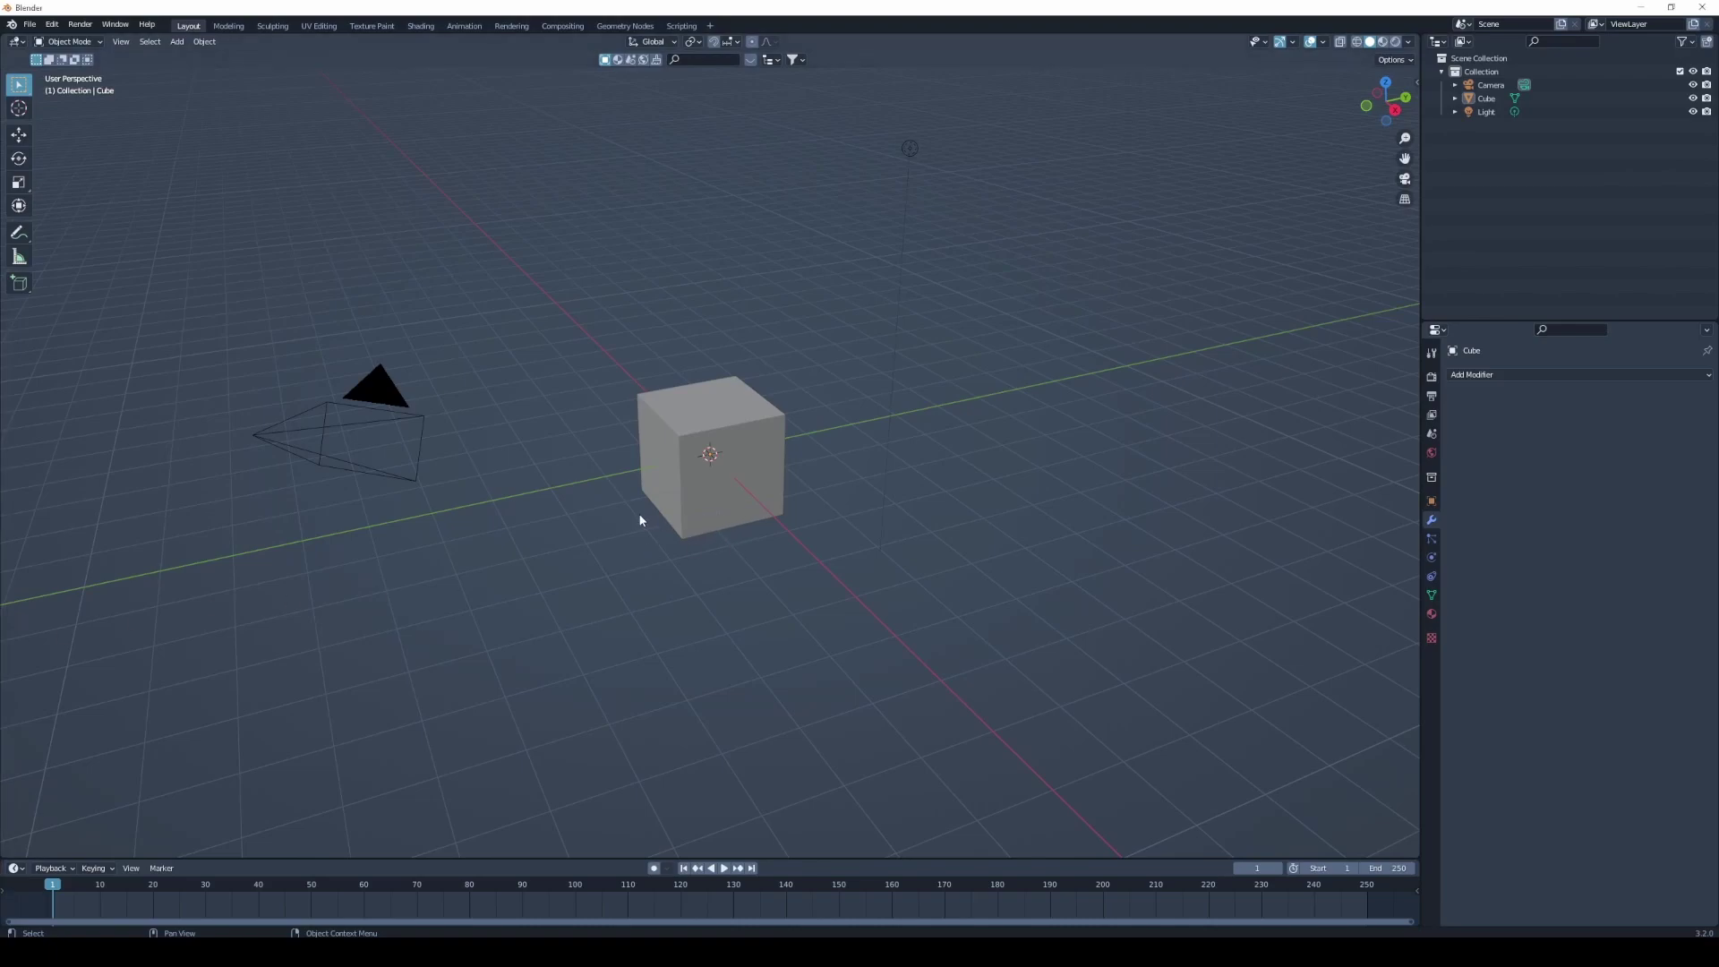
key(shift+a)
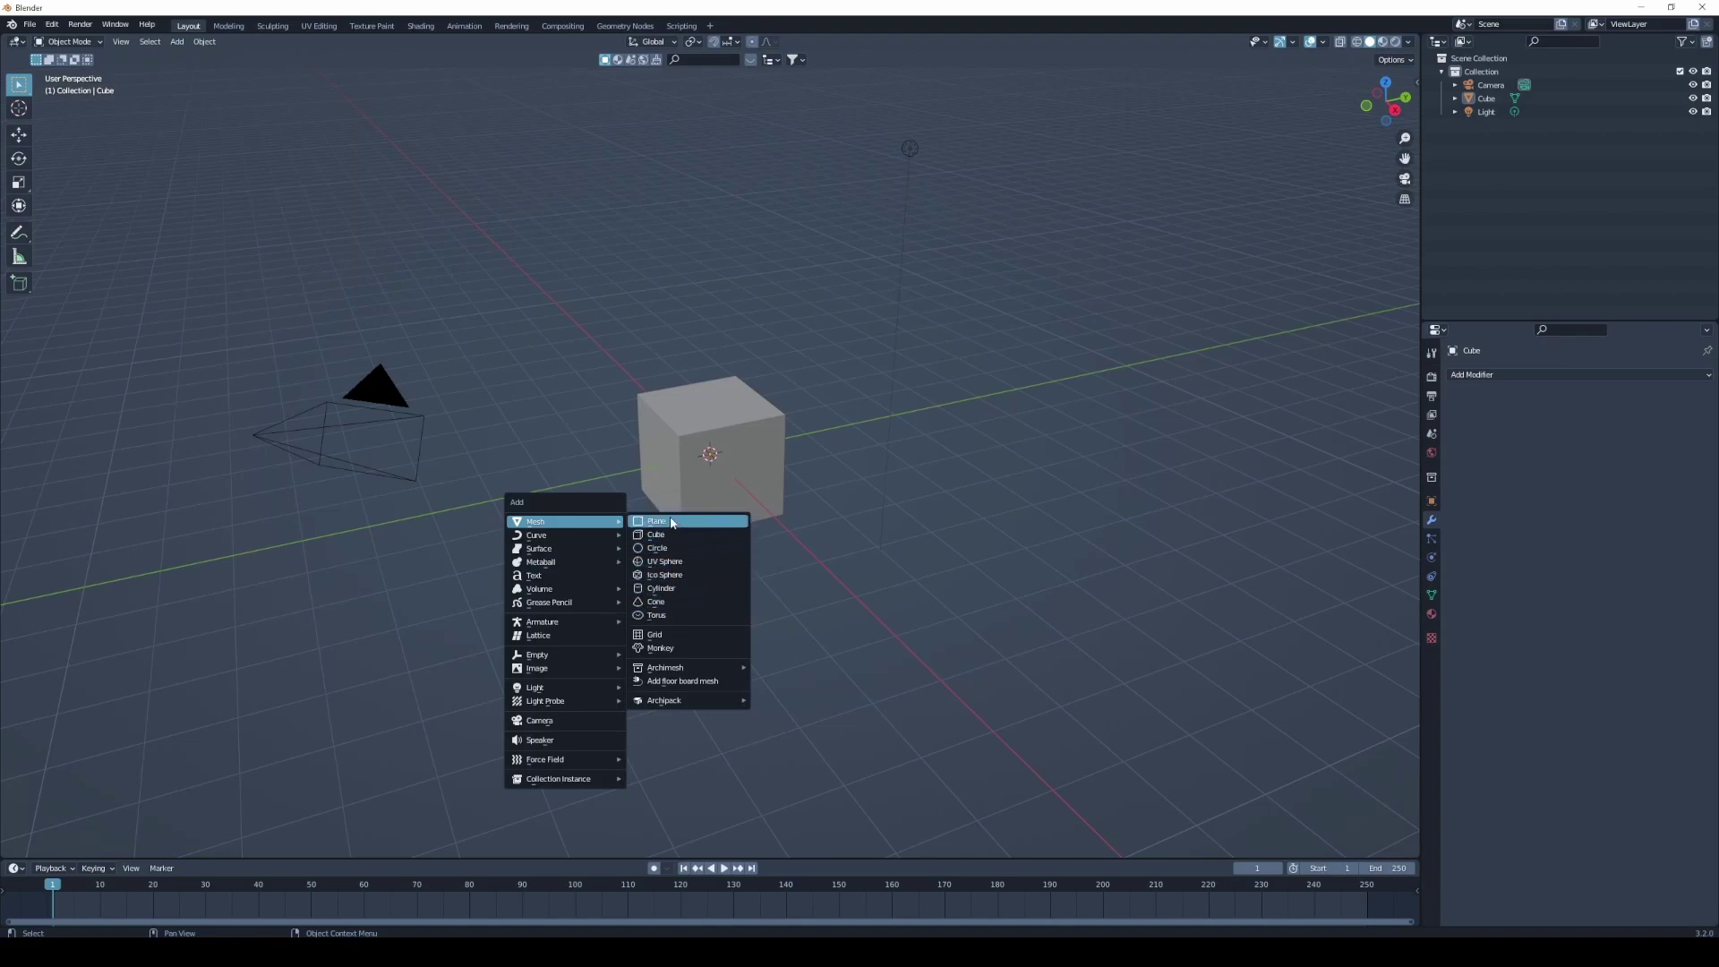
key(Escape)
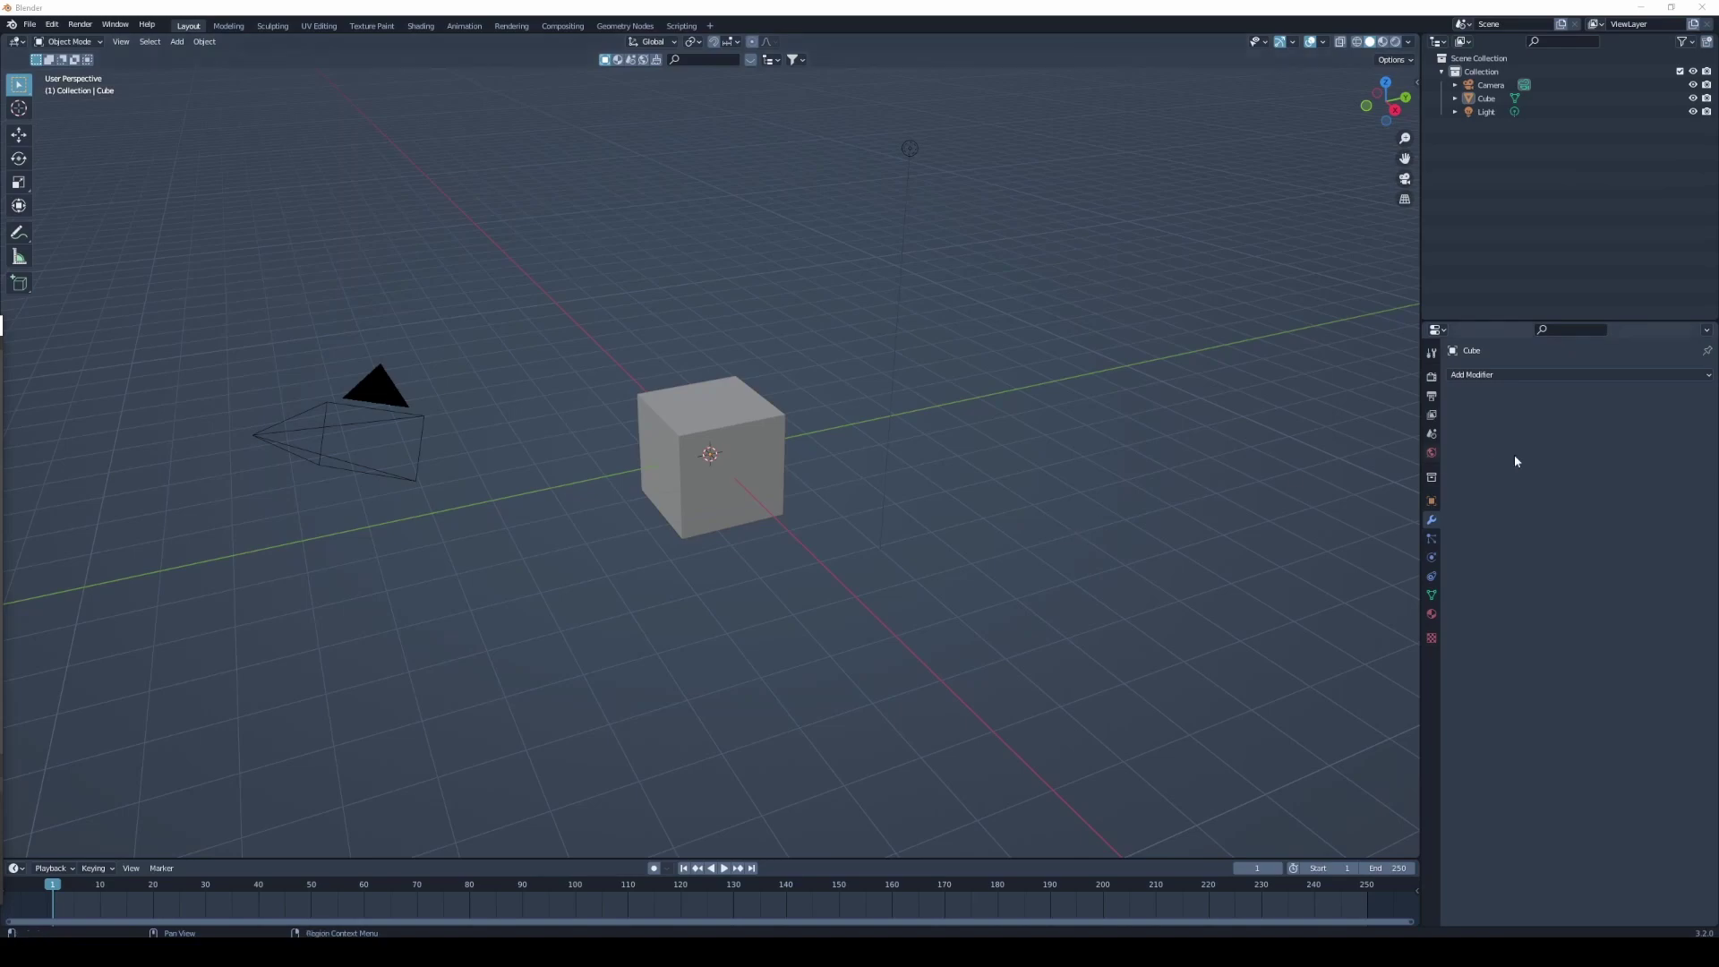
click(1510, 380)
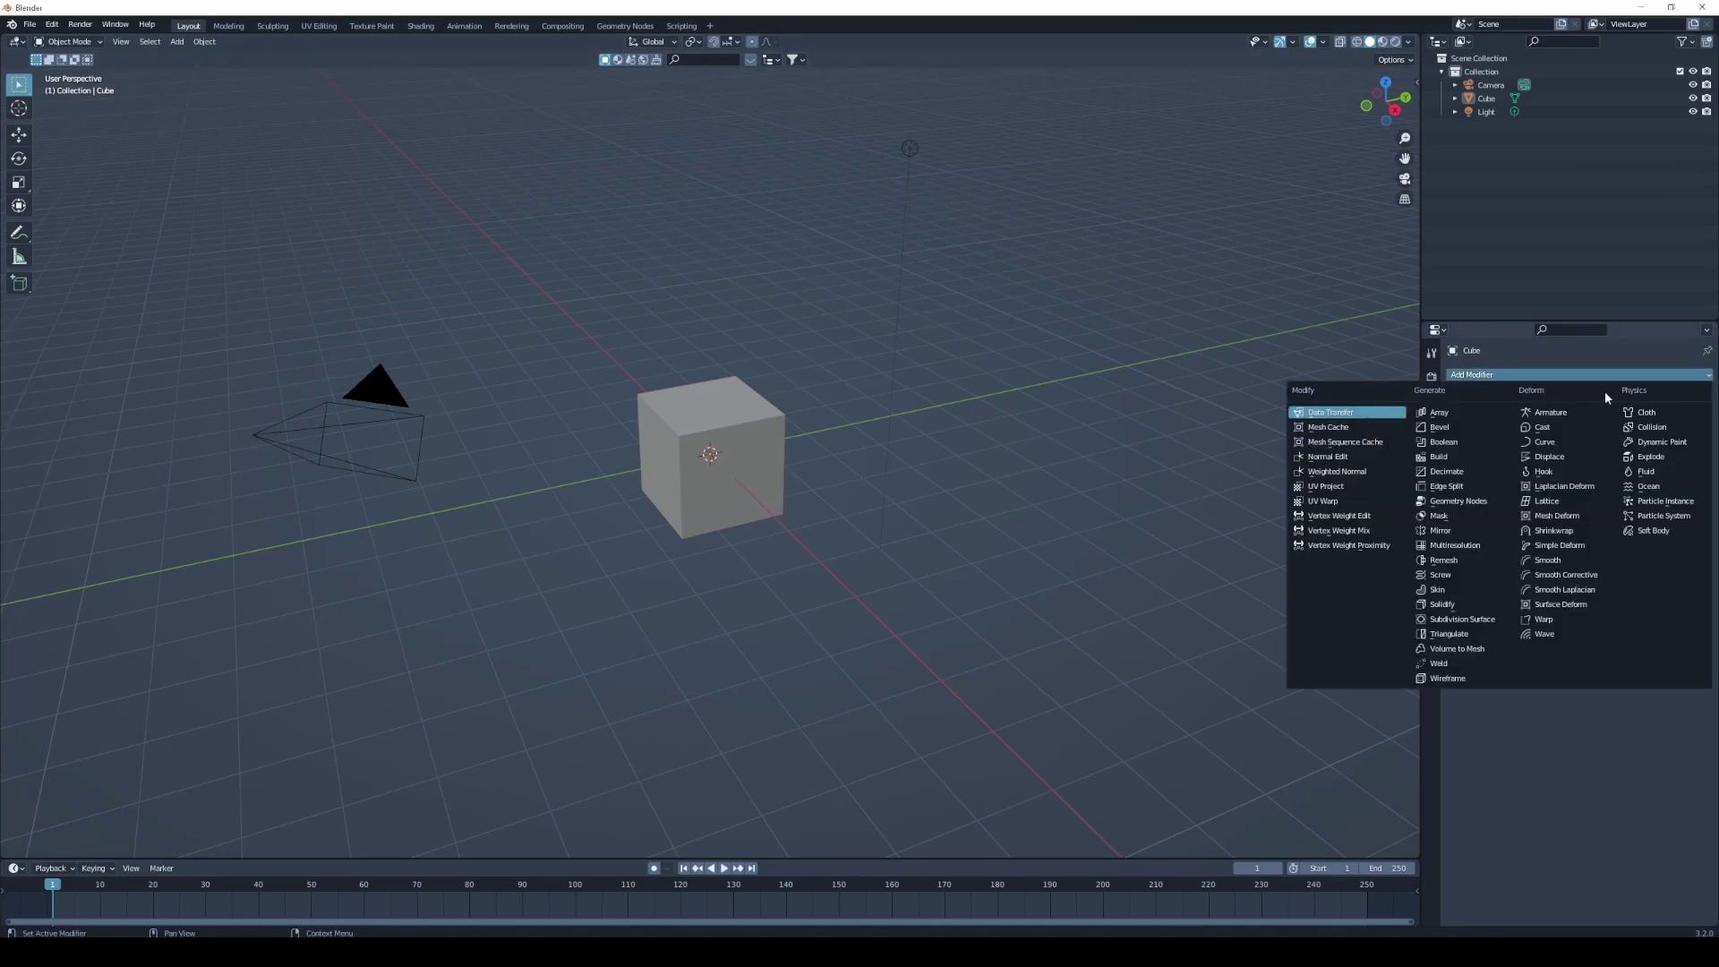
click(1496, 377)
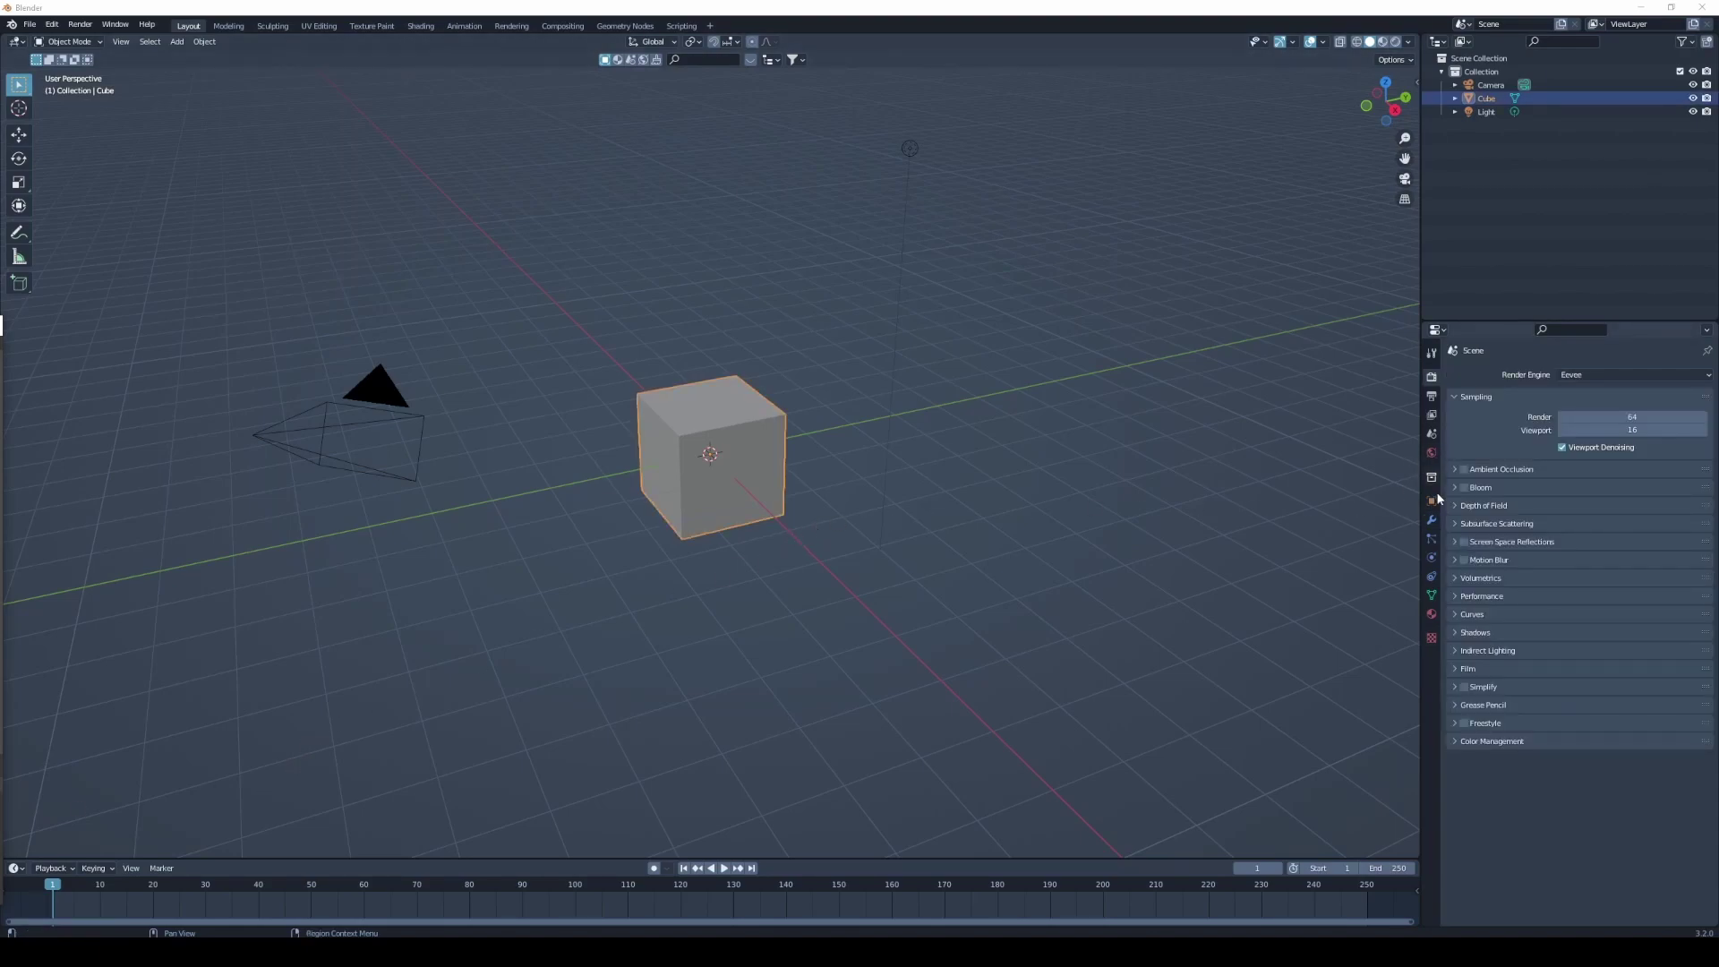
- Set the scene length unit to Centimeters and show the viewport sidebar
click(1432, 434)
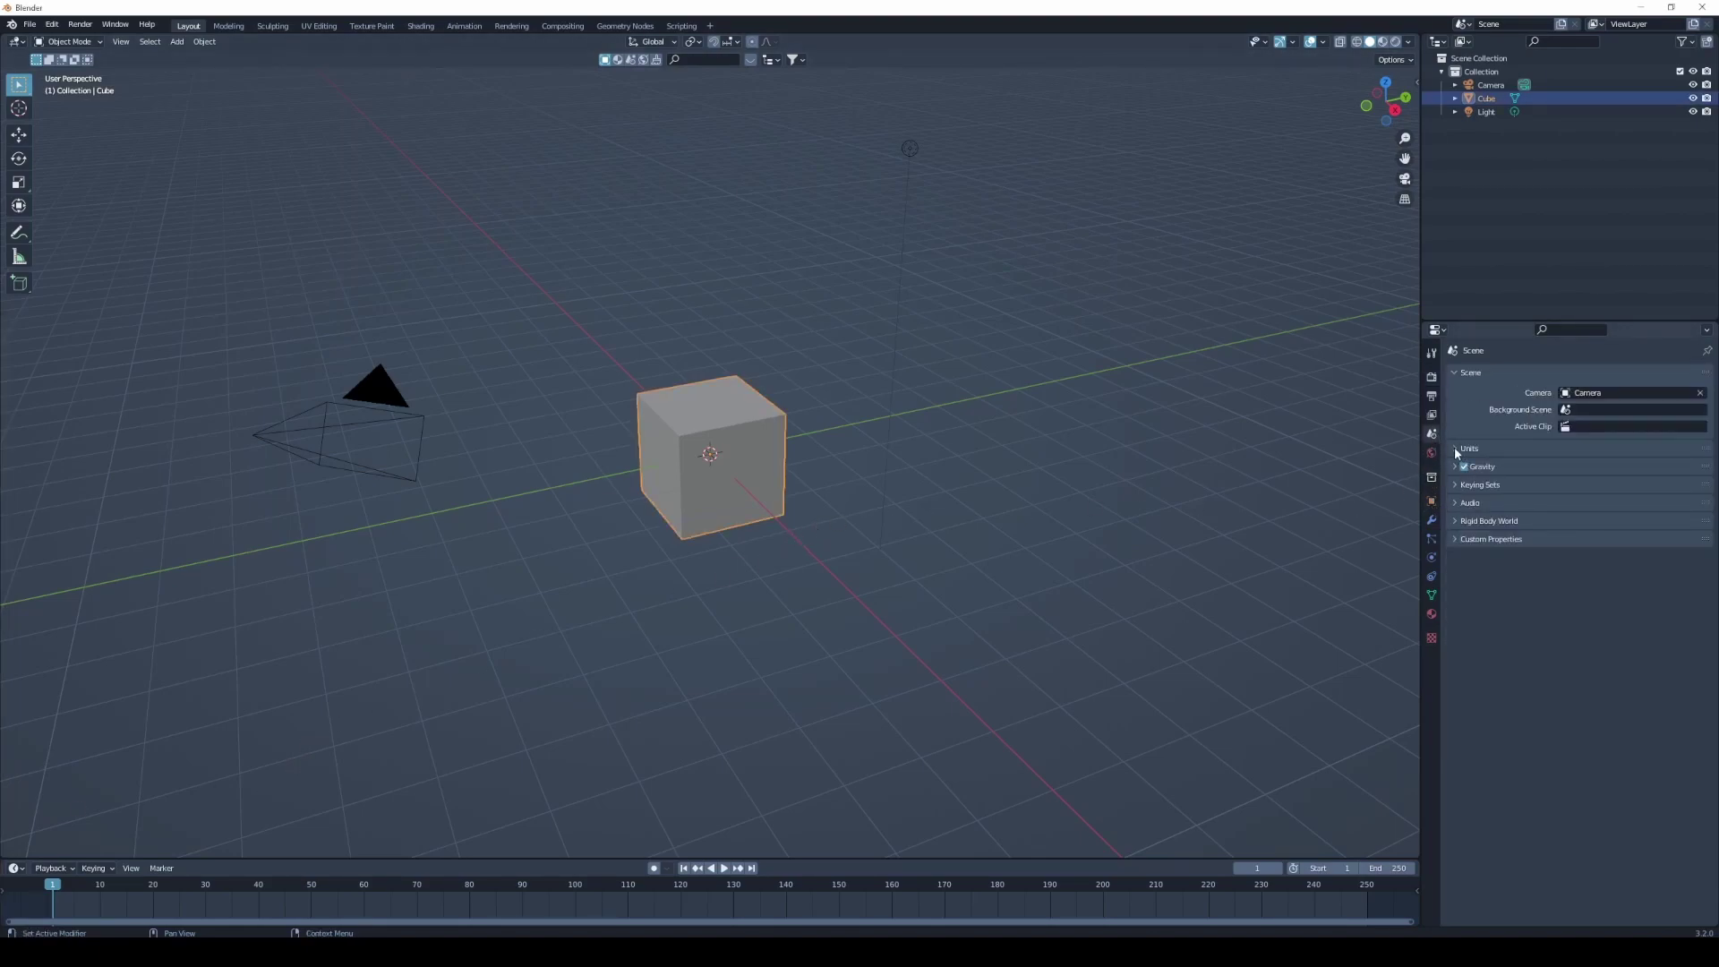
click(1590, 532)
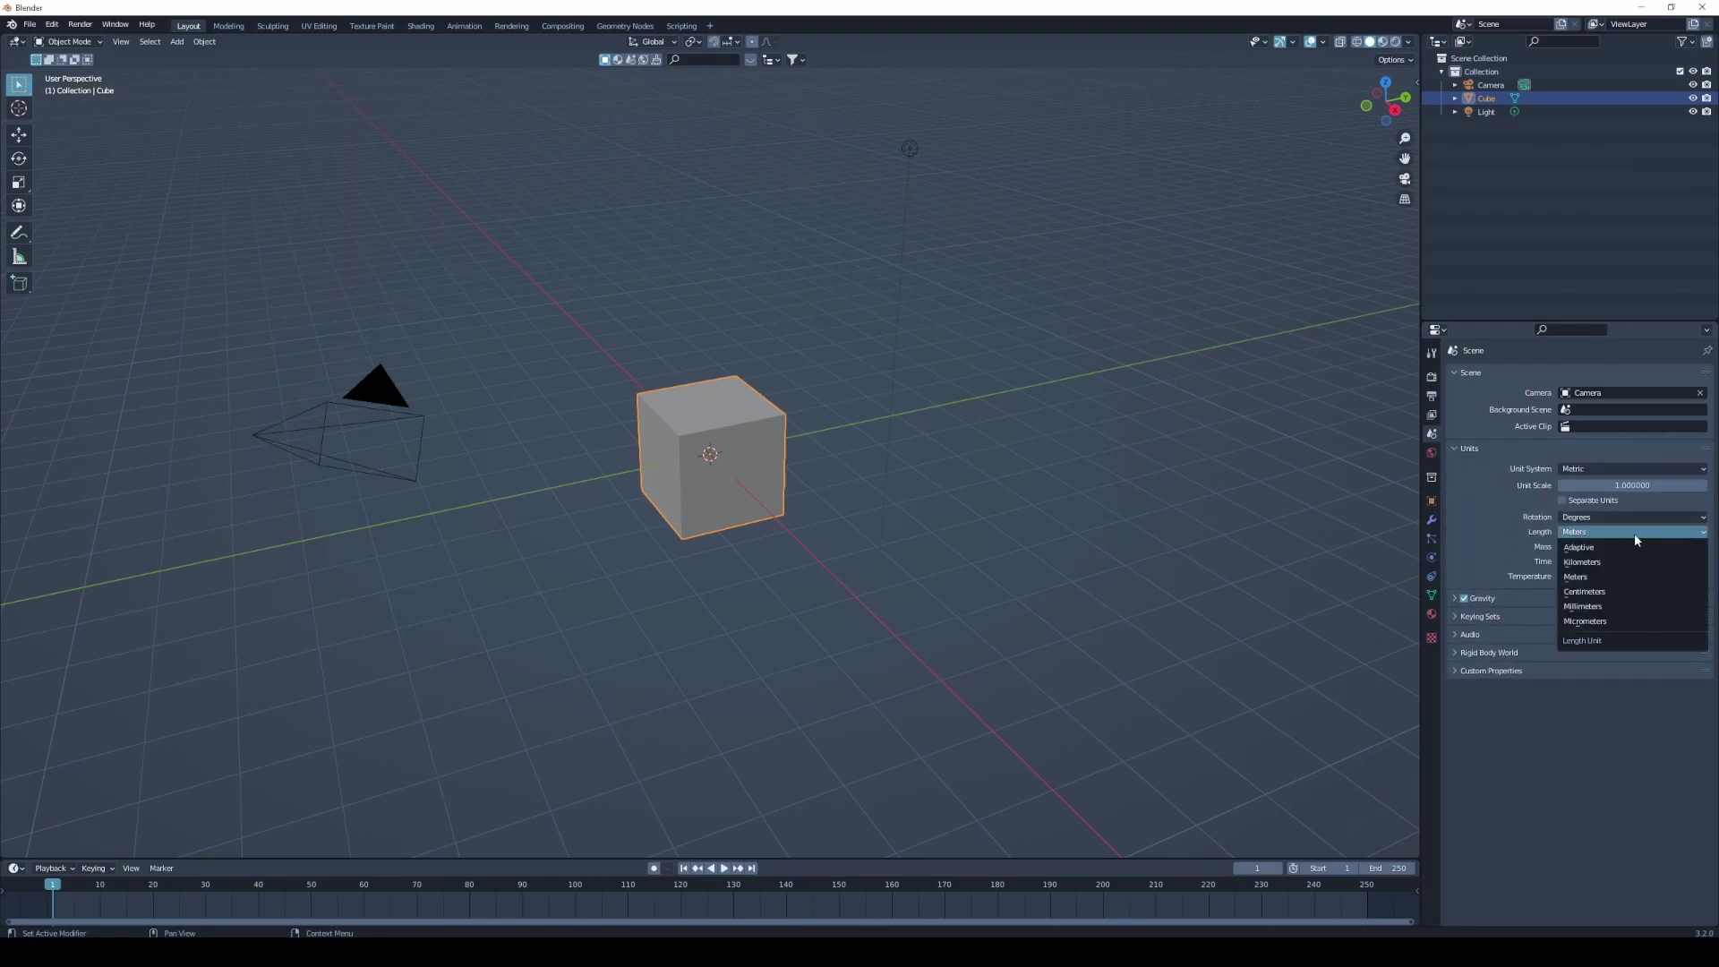
click(1602, 592)
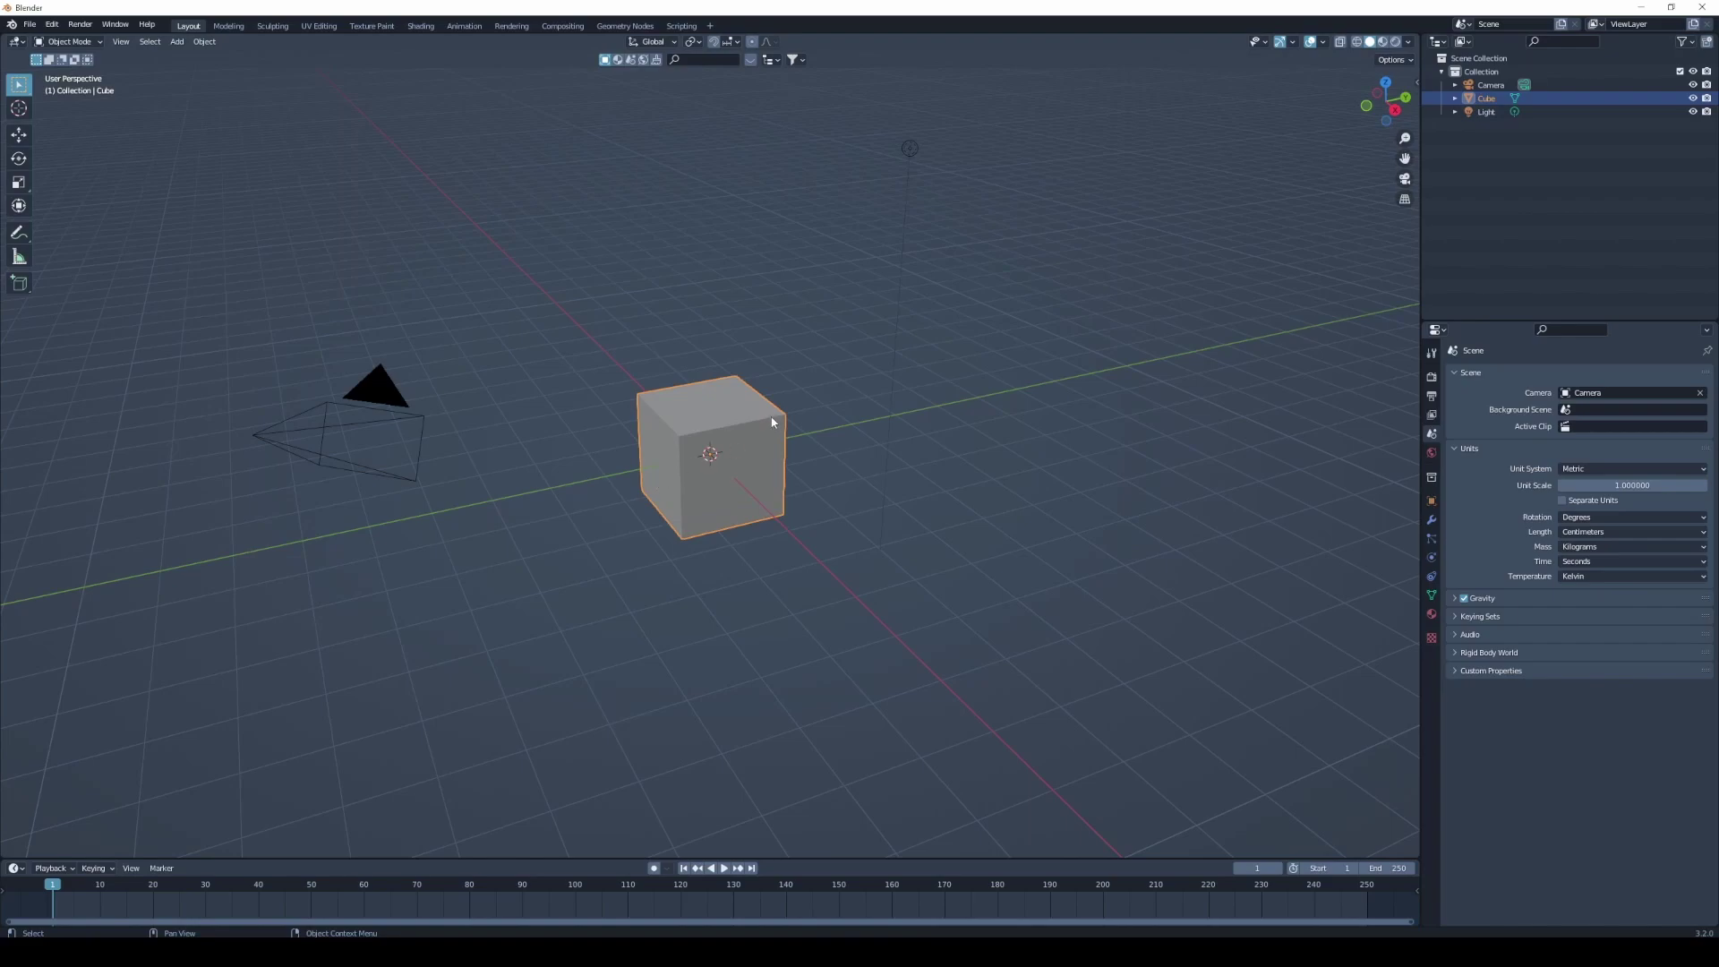
key(n)
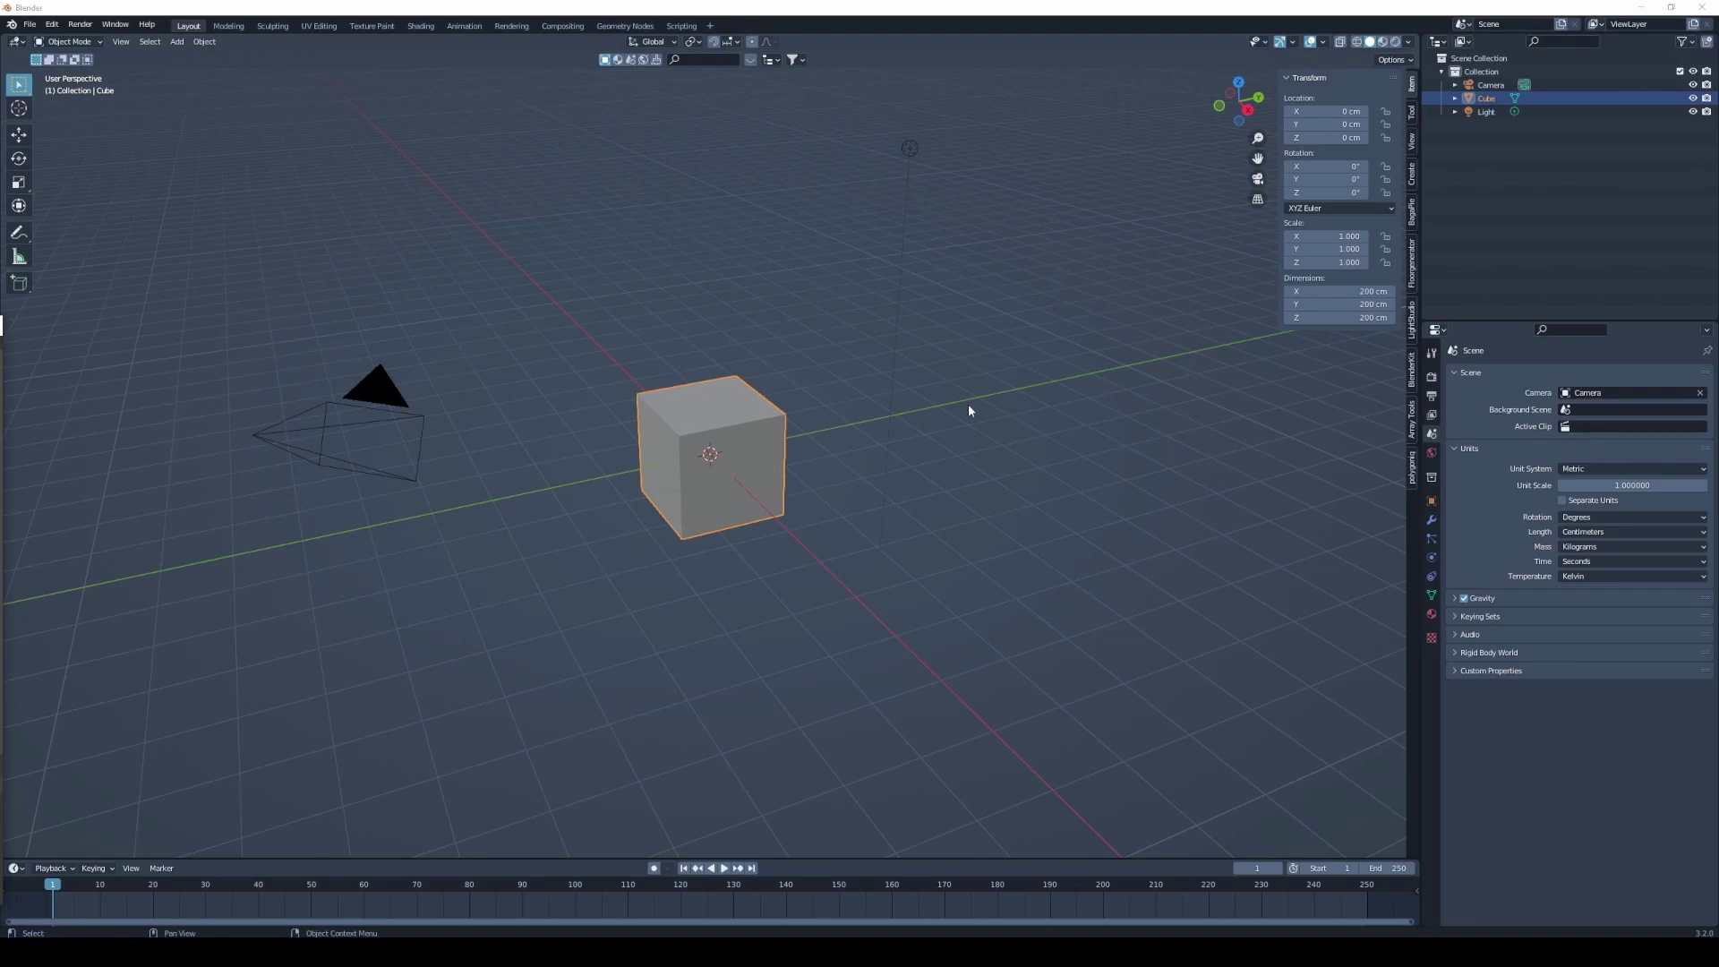
- Set all three cube dimensions to 5.7 cm and frame the cube in view
drag(1338, 291, 1338, 318)
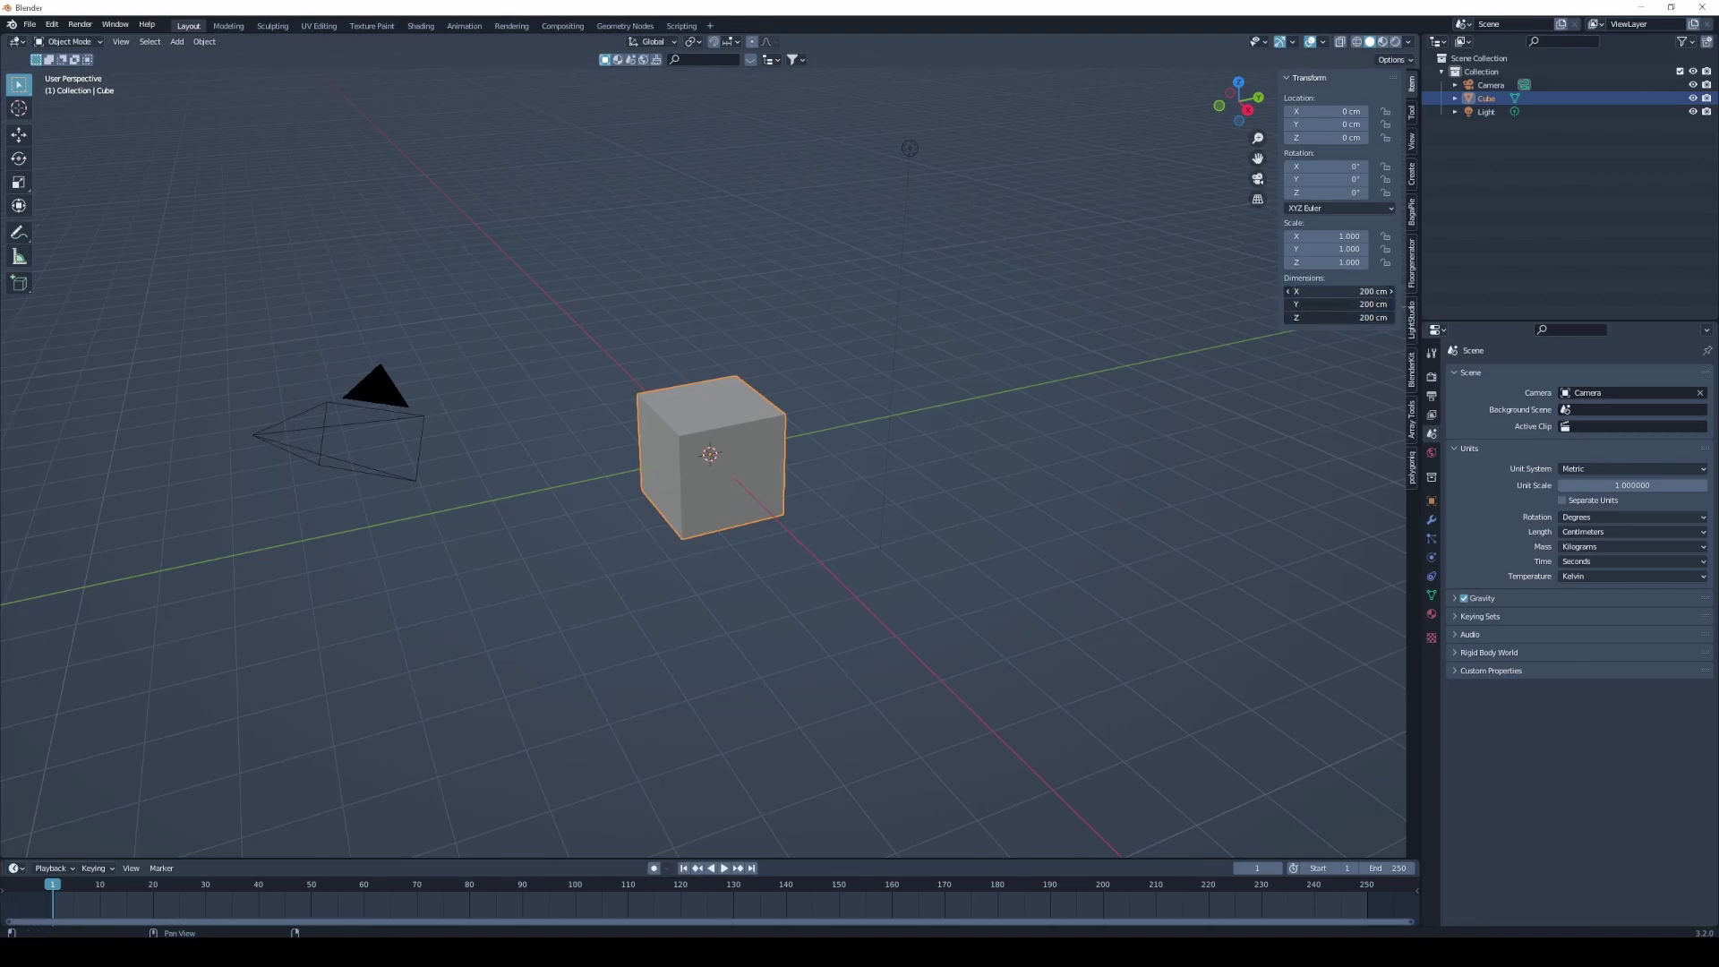
text(5)
text(.7)
key(Return)
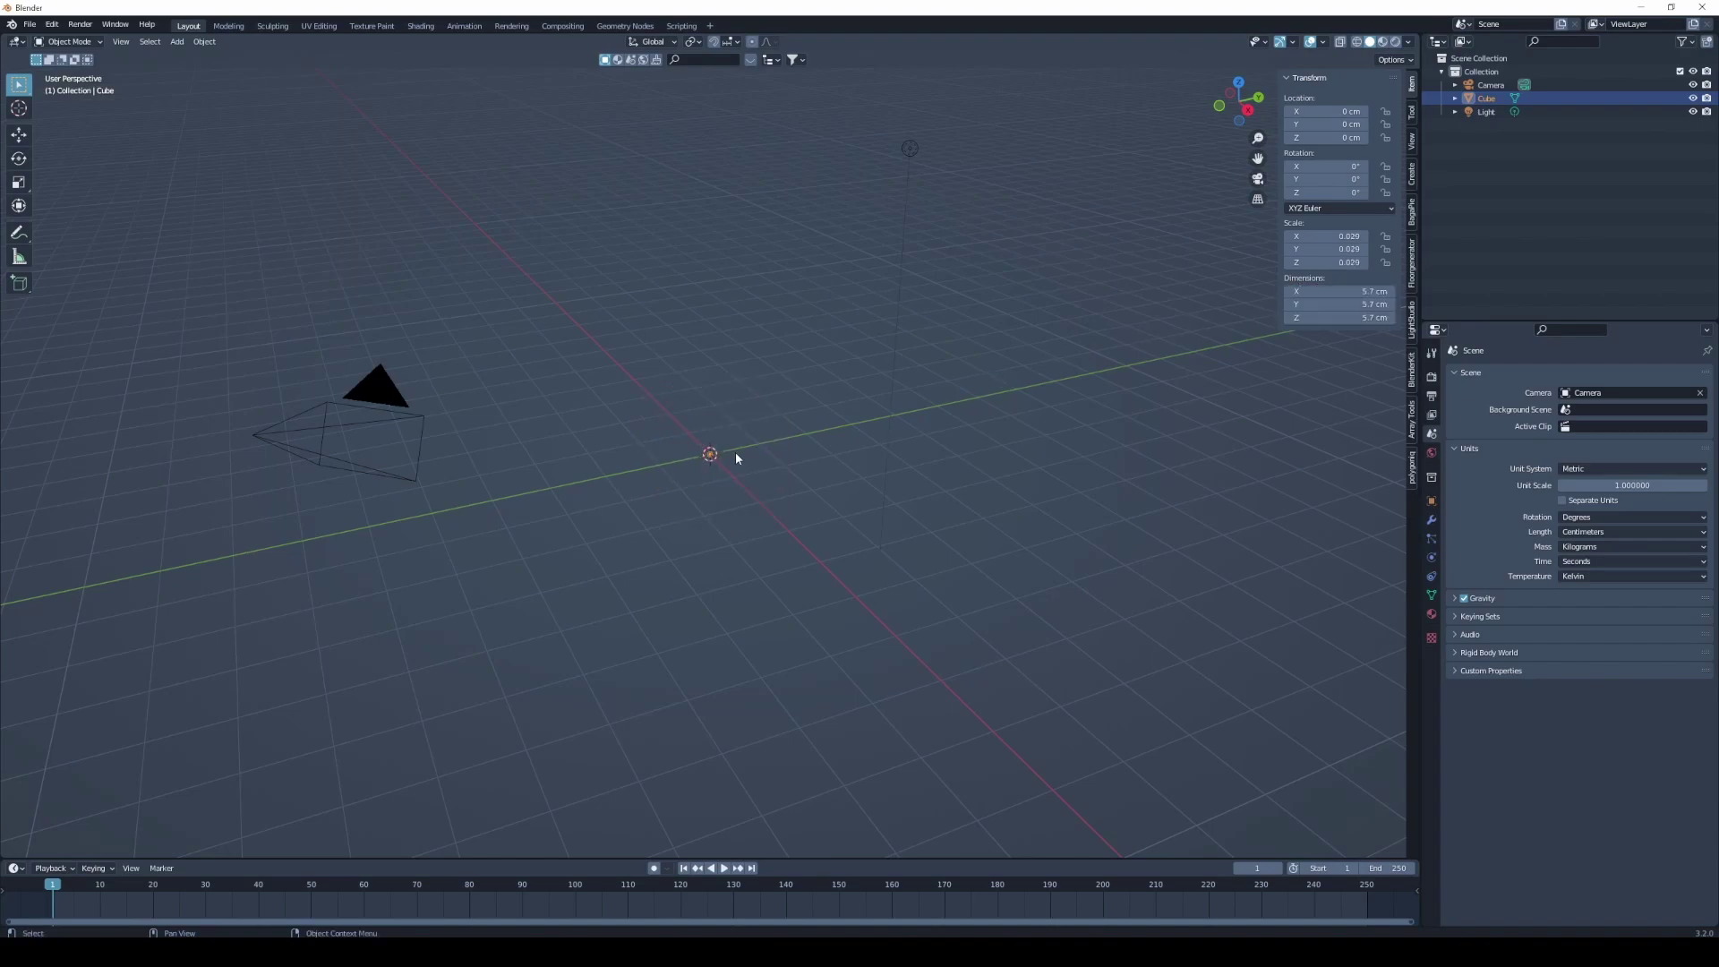
key(KP_Decimal)
scroll(717, 480, down, 4)
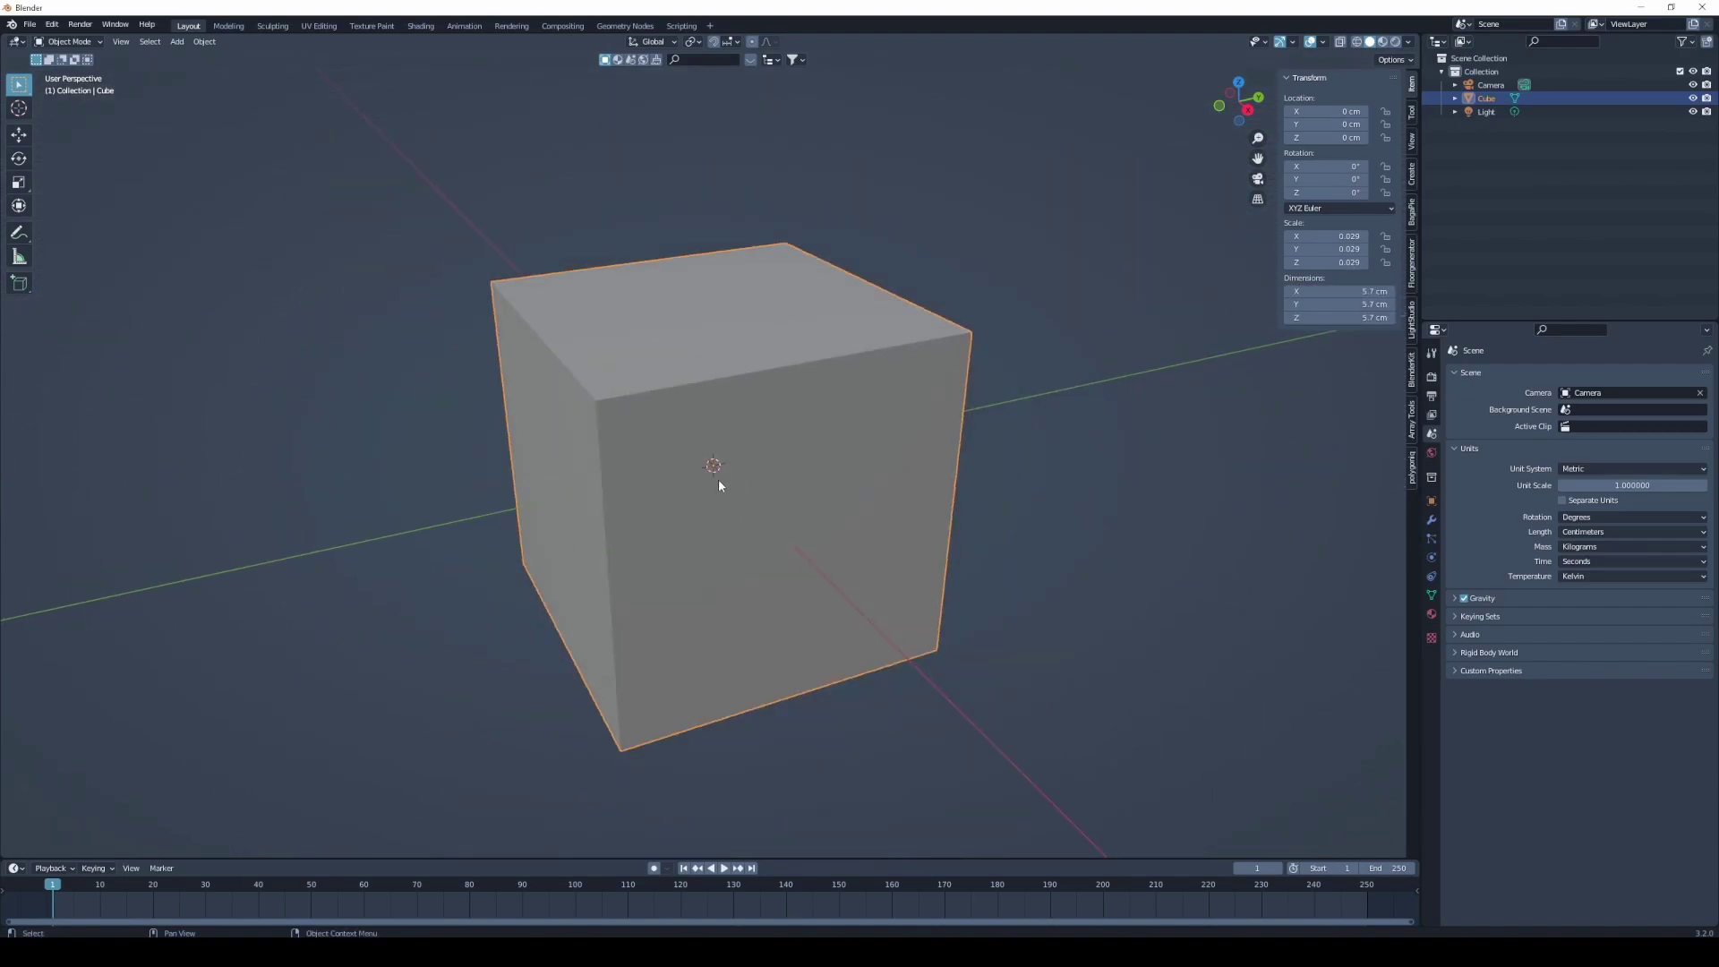
scroll(718, 480, down, 2)
shift+middle_drag(727, 495, 741, 519)
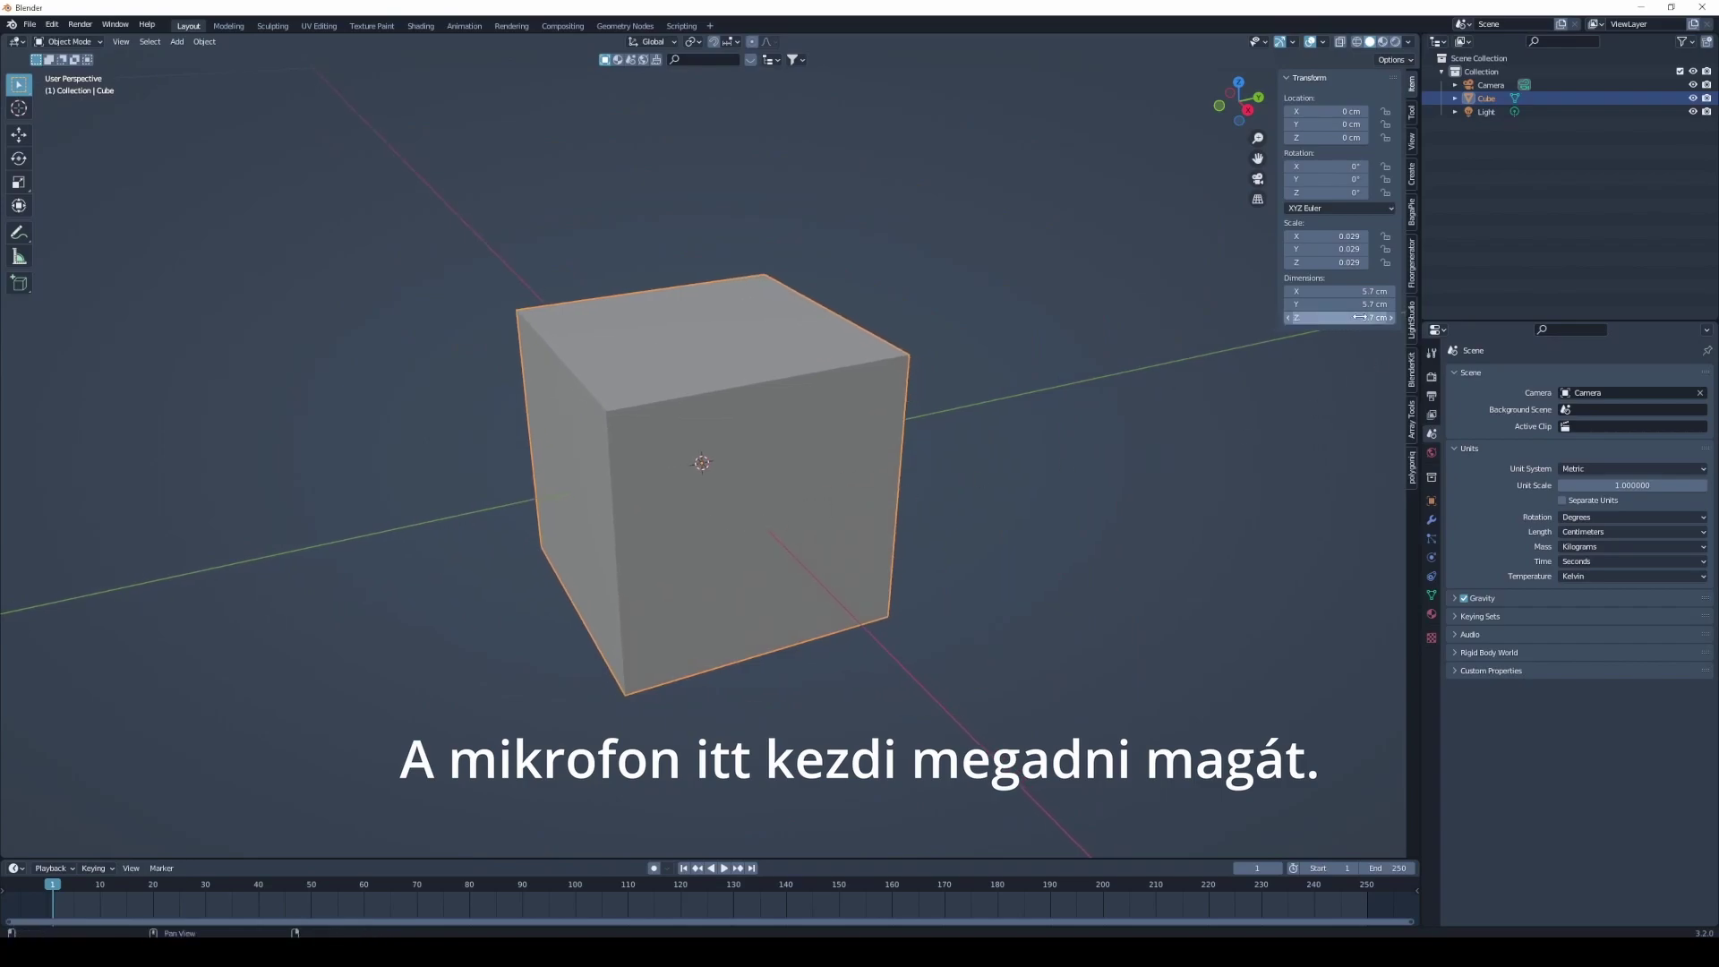
- Divide all three dimensions by 3, making the cube 1.9 cm per side
drag(1335, 288, 1335, 318)
click(1326, 291)
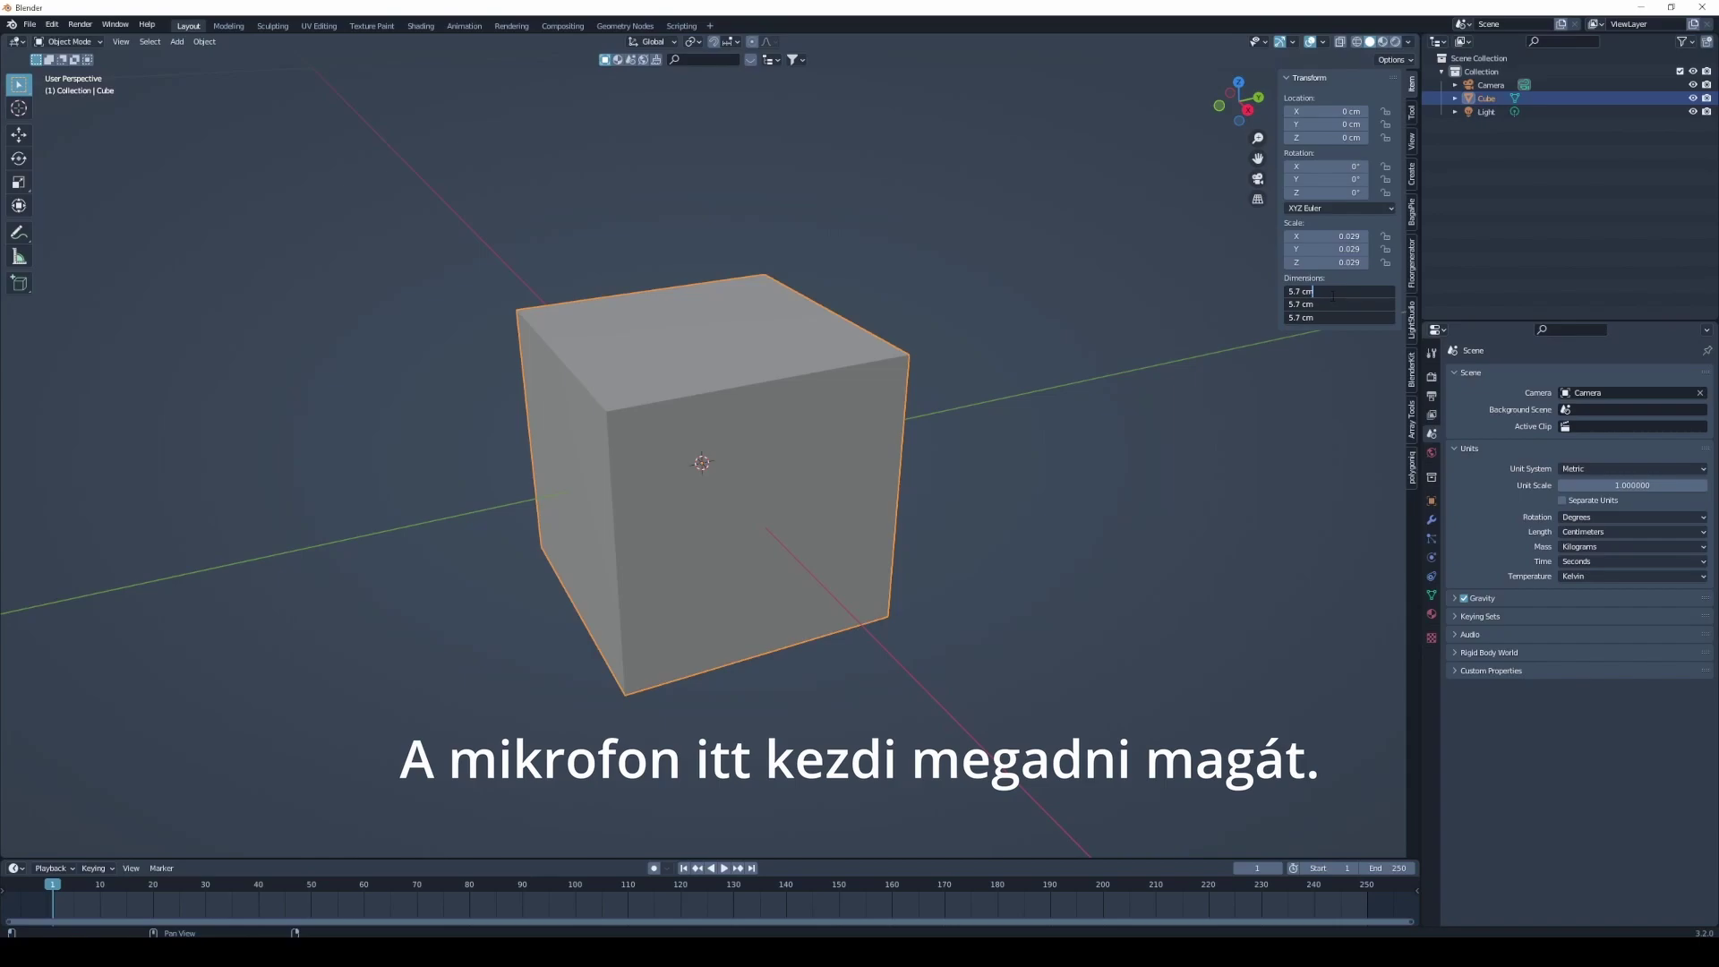
text(/3)
key(Return)
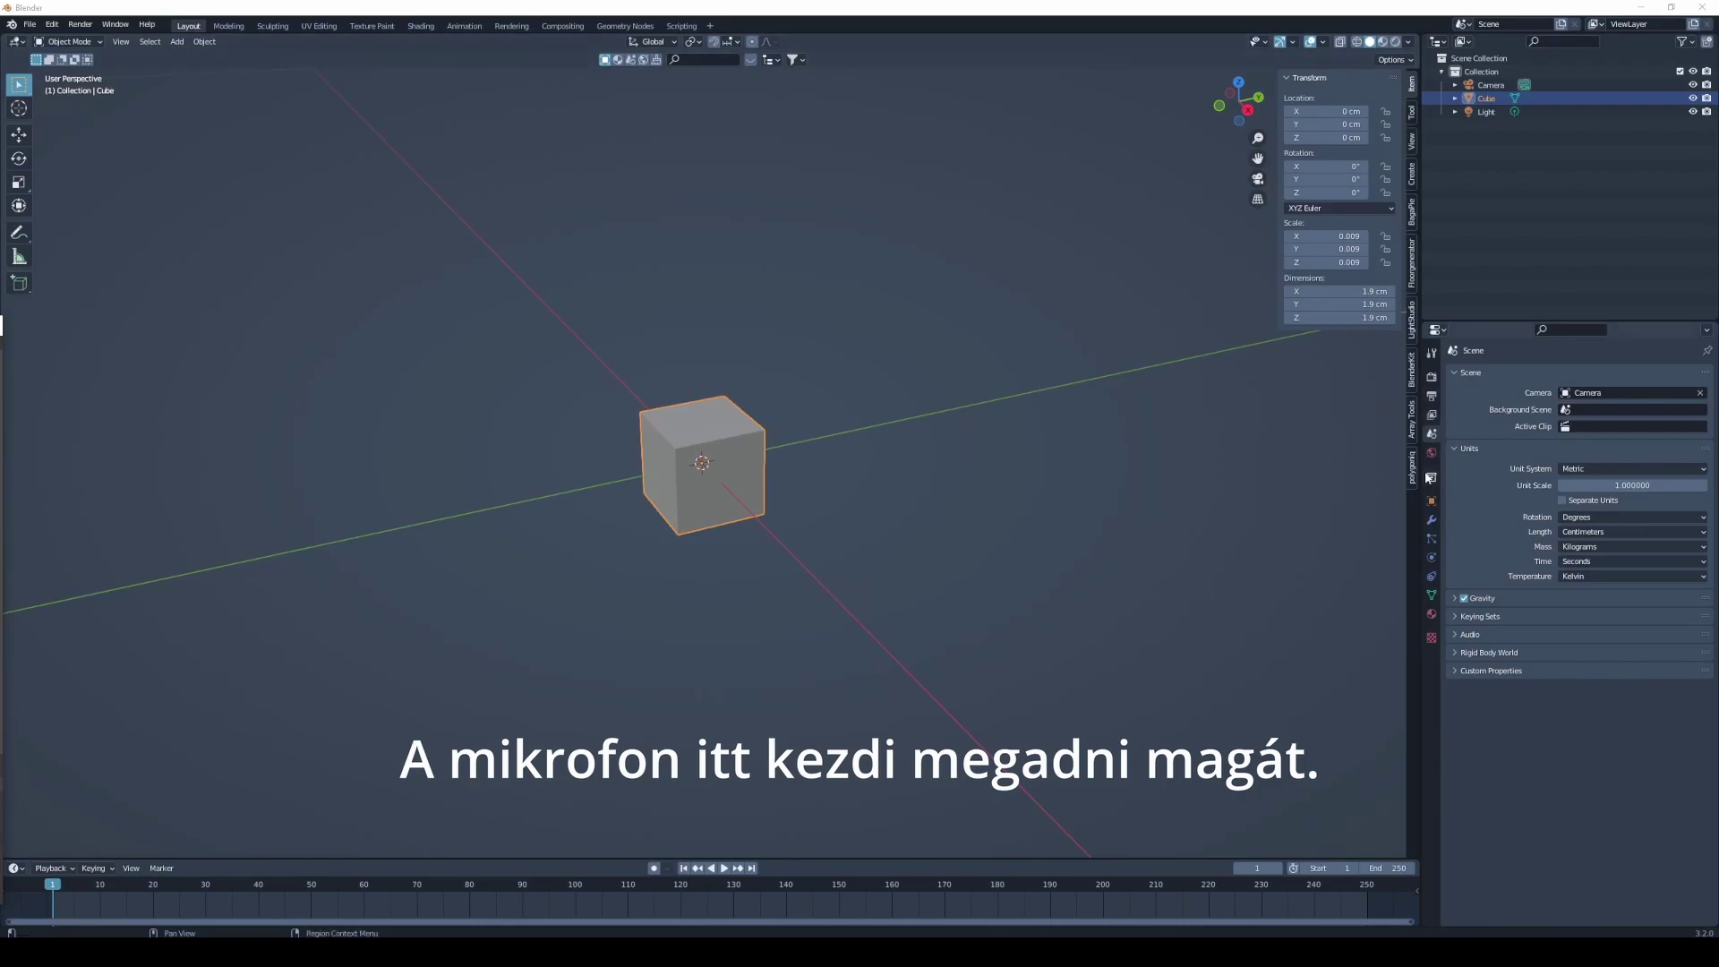
- Add an Array modifier with Count 3 to repeat the cube along X
click(1432, 519)
click(1494, 374)
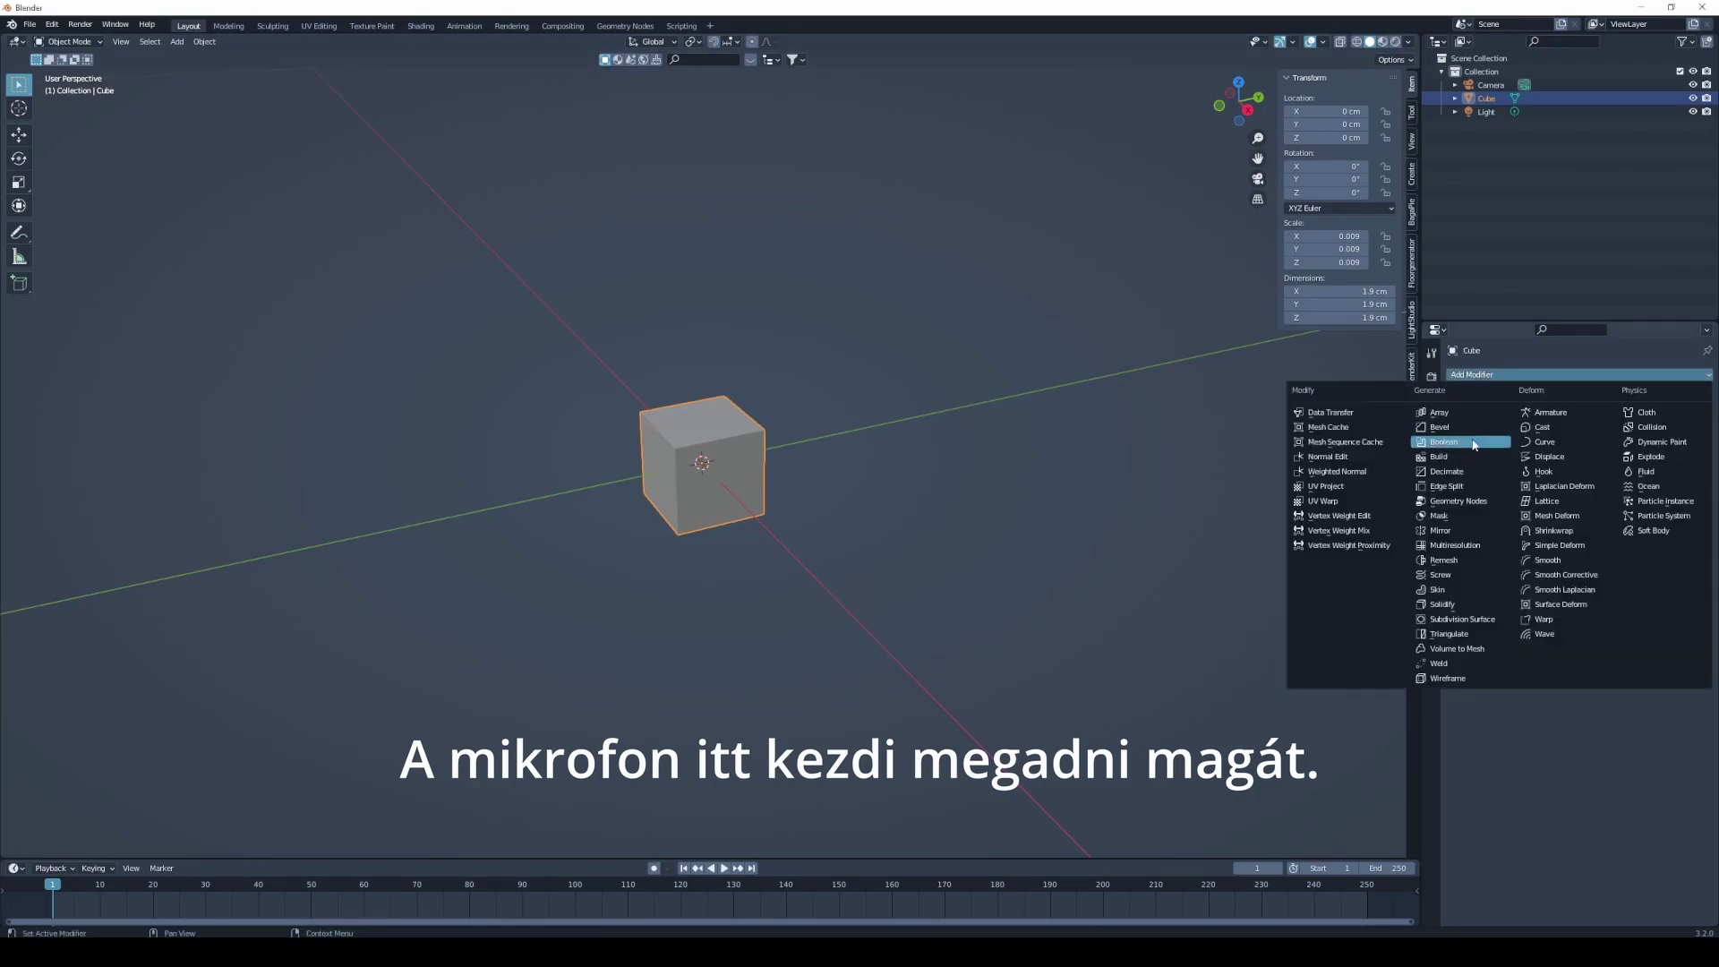
click(1452, 412)
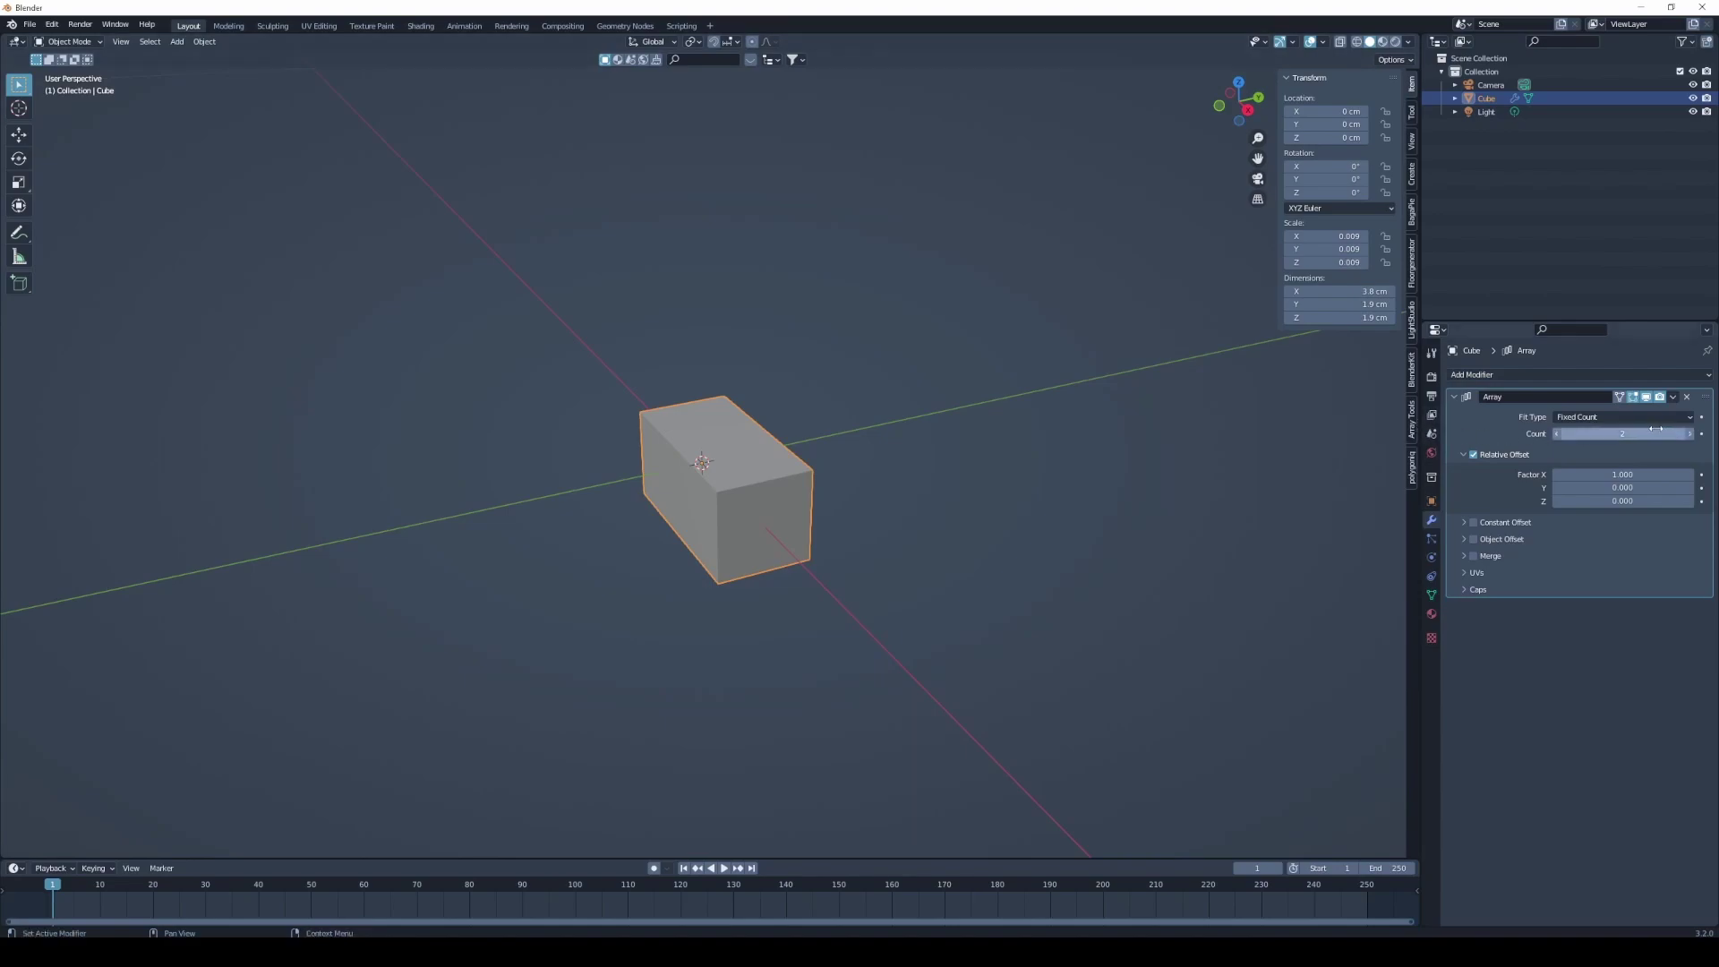
click(1691, 435)
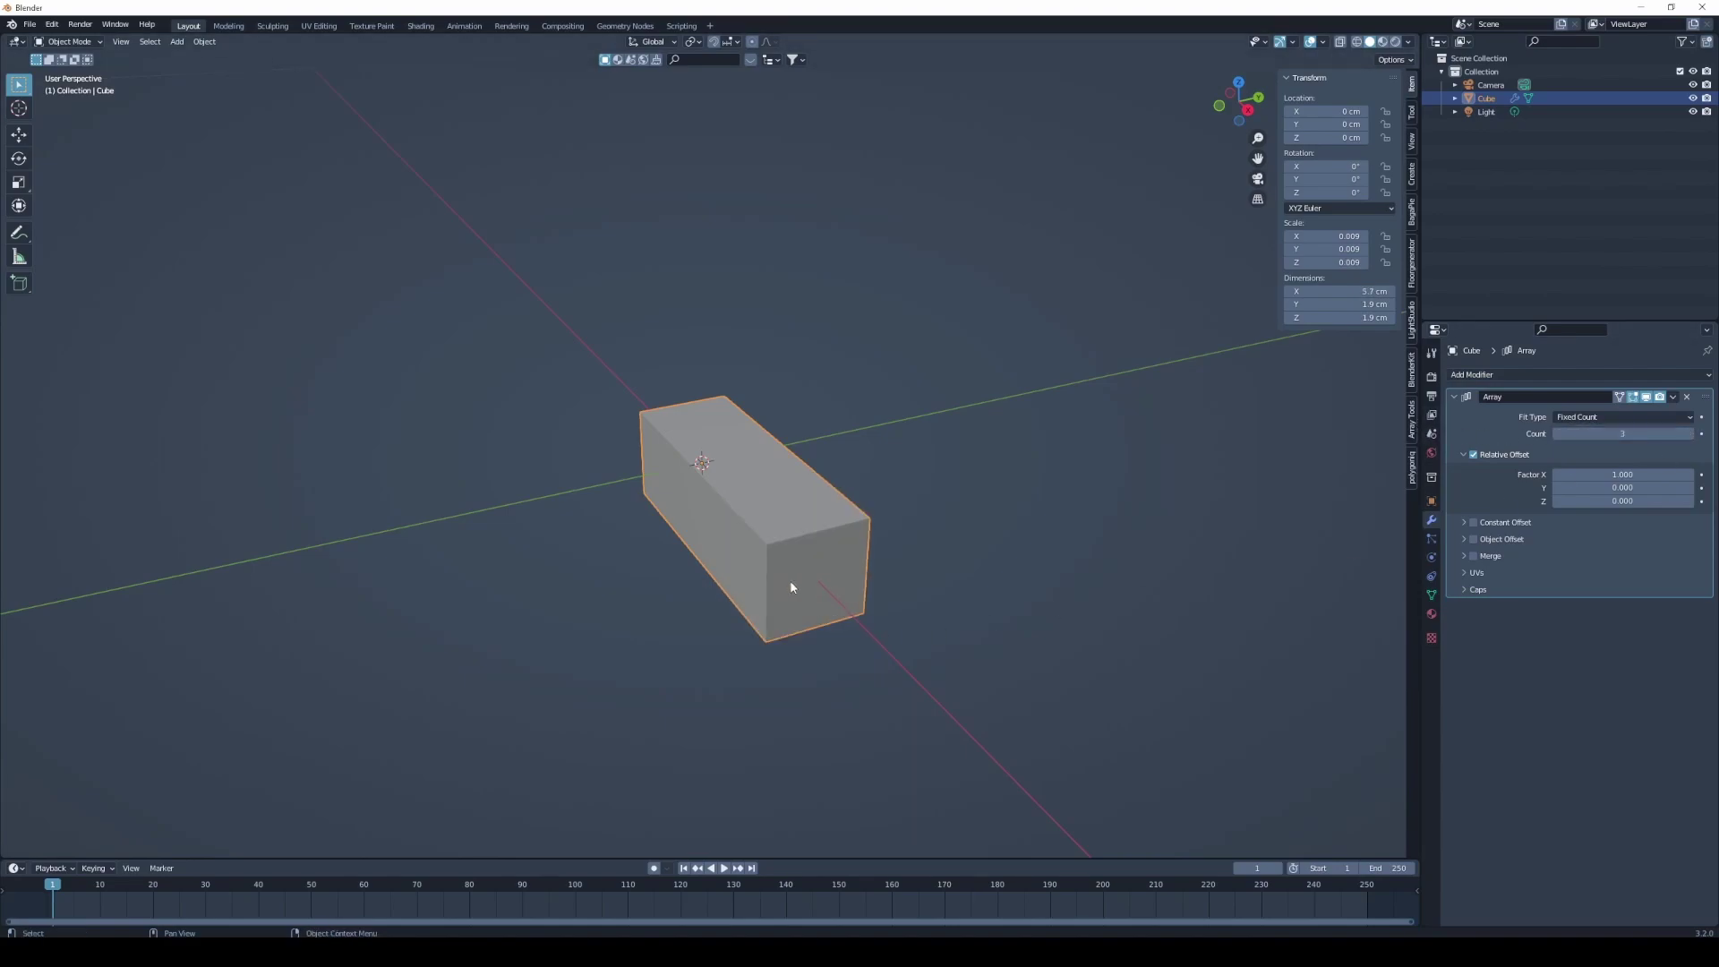
middle_drag(970, 588, 895, 587)
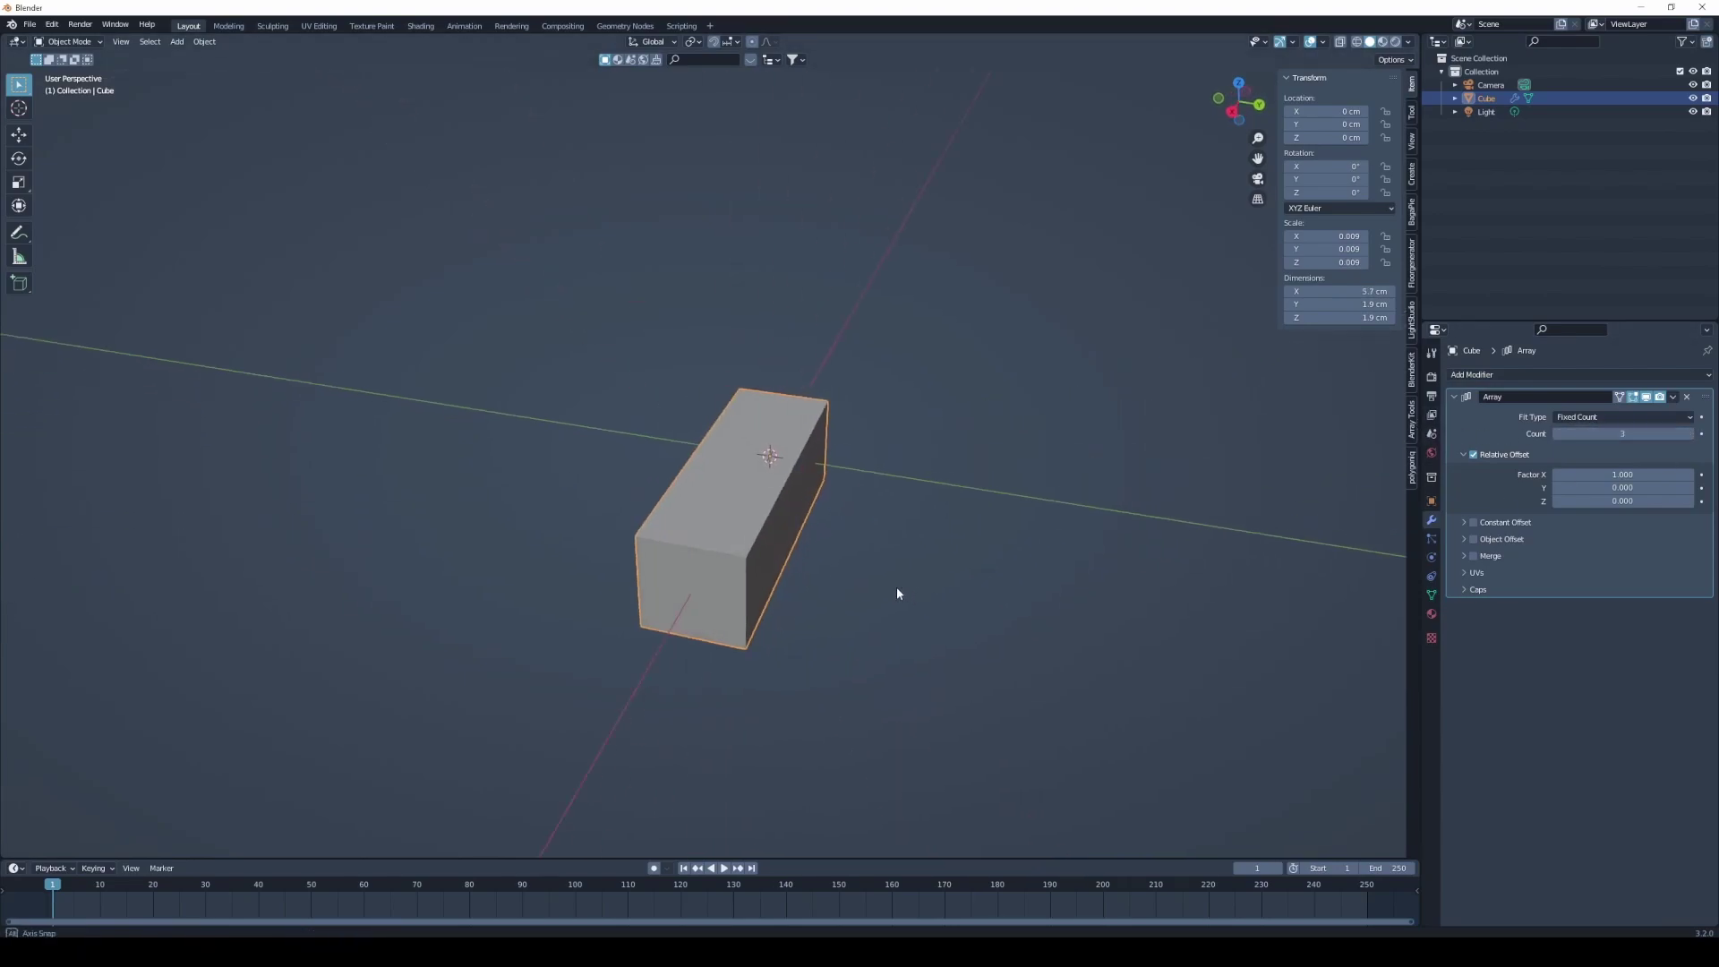
- Add a second Array with relative offset X 0, Y 1 and Count 3
click(1652, 371)
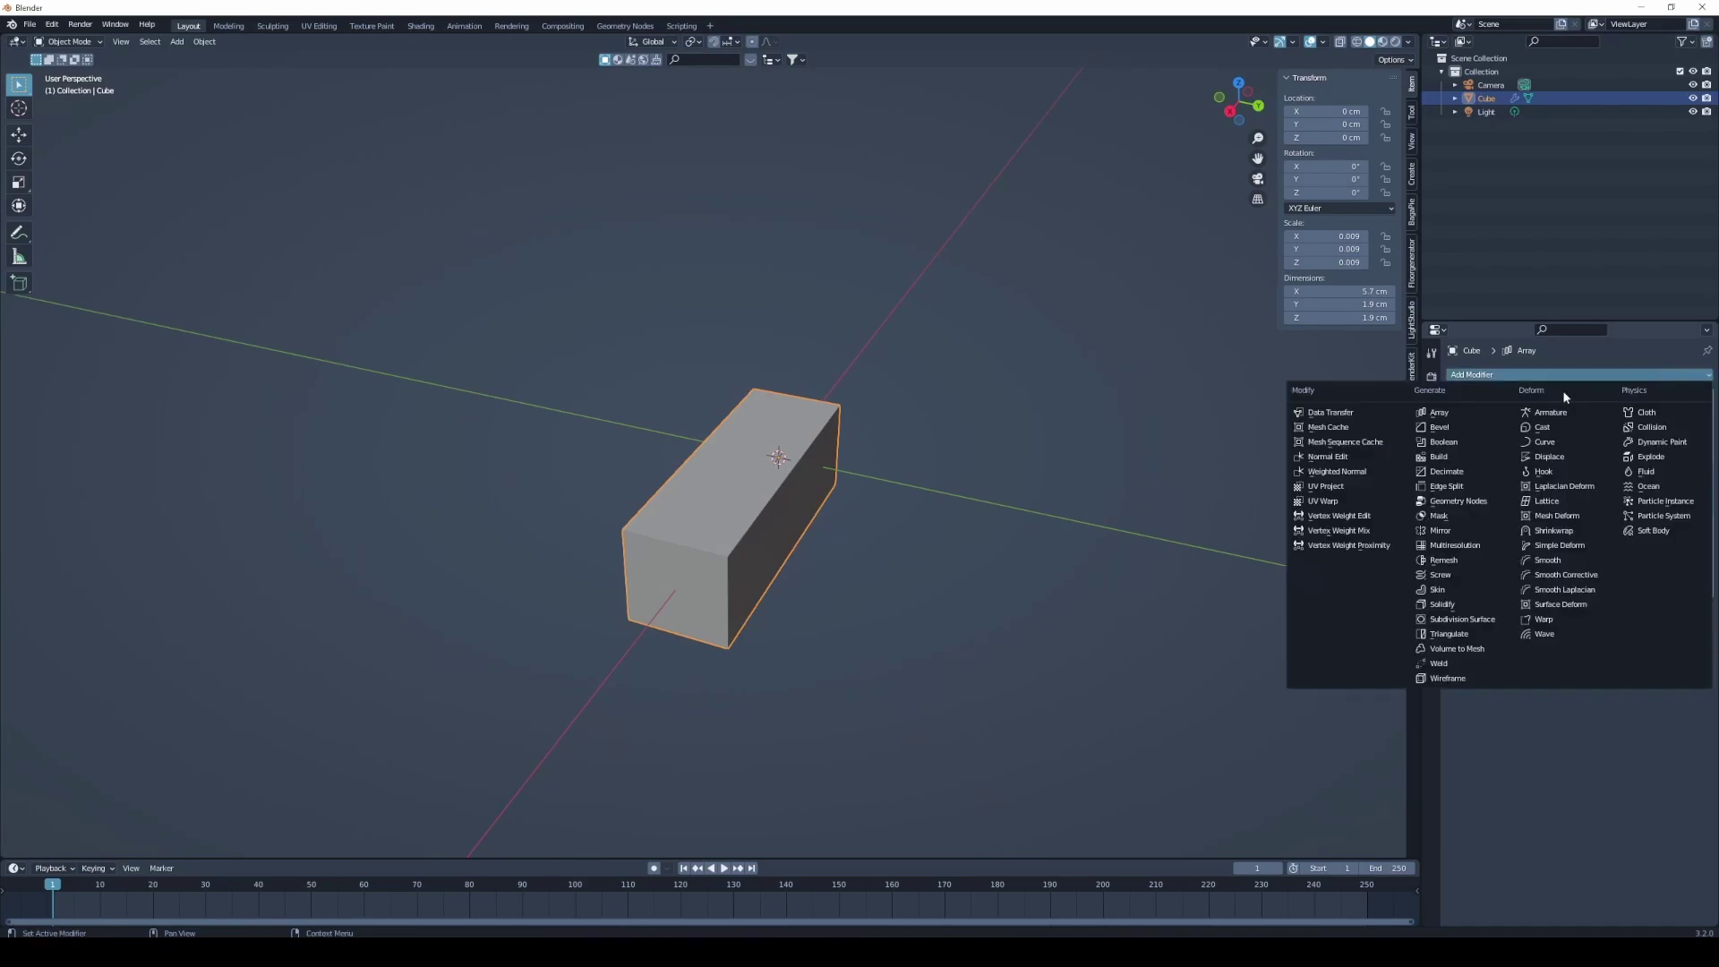
click(1432, 414)
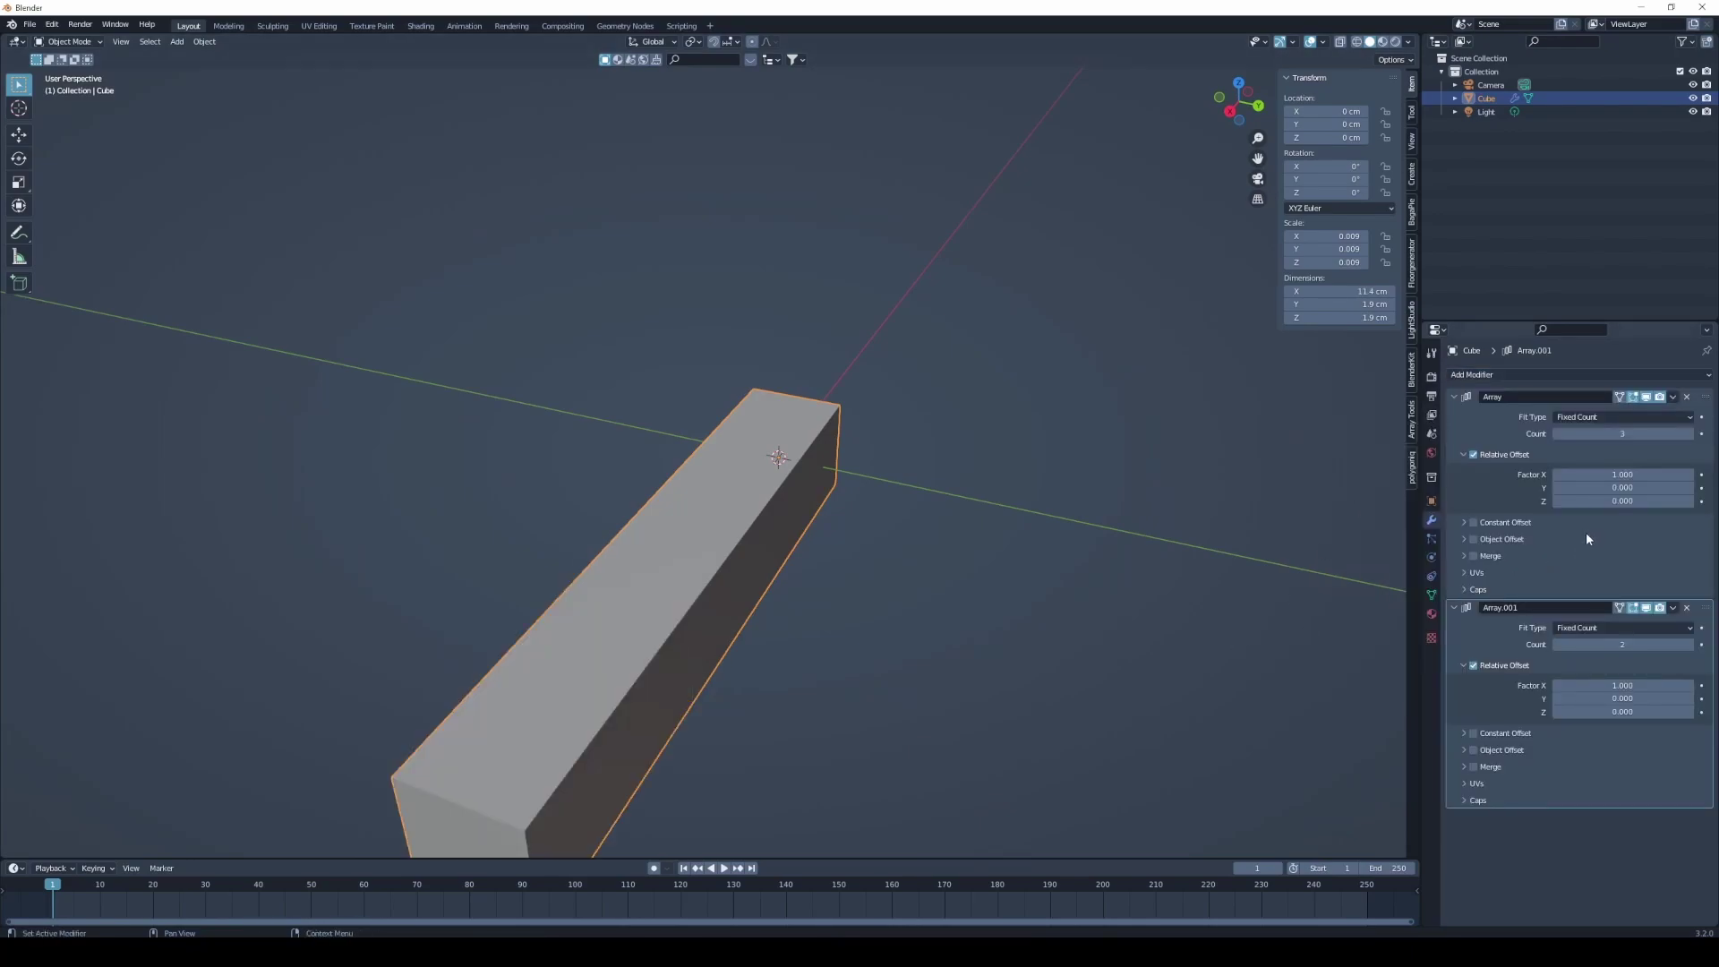
click(1611, 685)
text(0)
click(1598, 698)
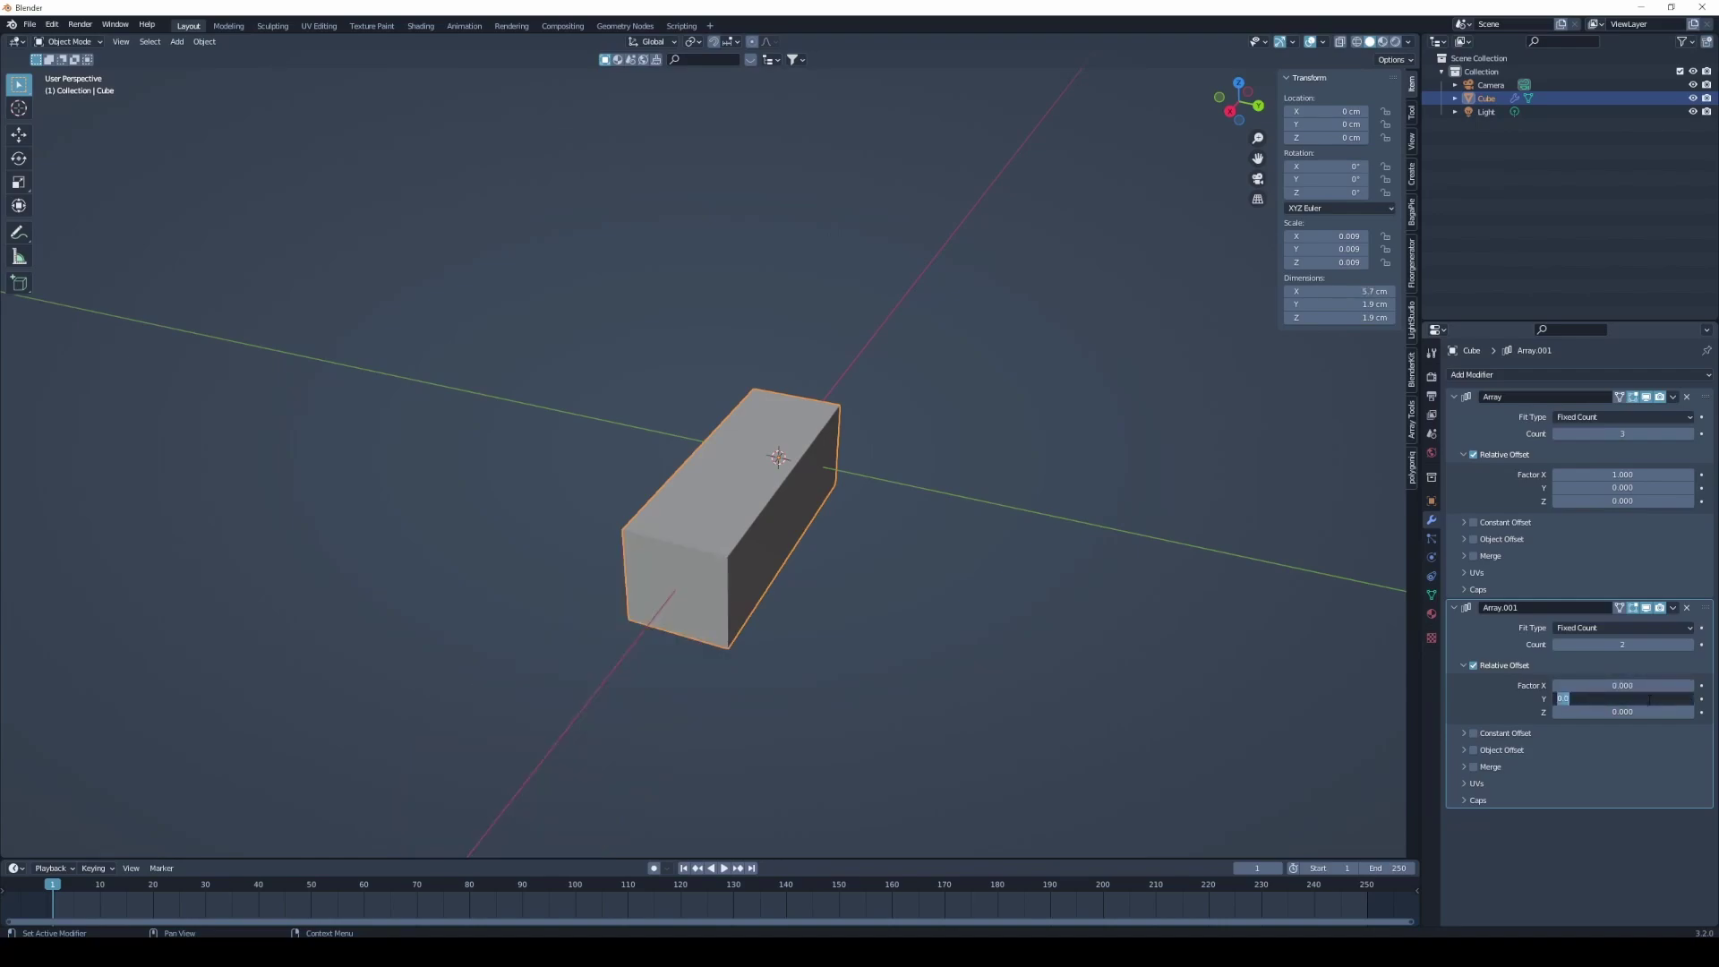
text(1)
key(Return)
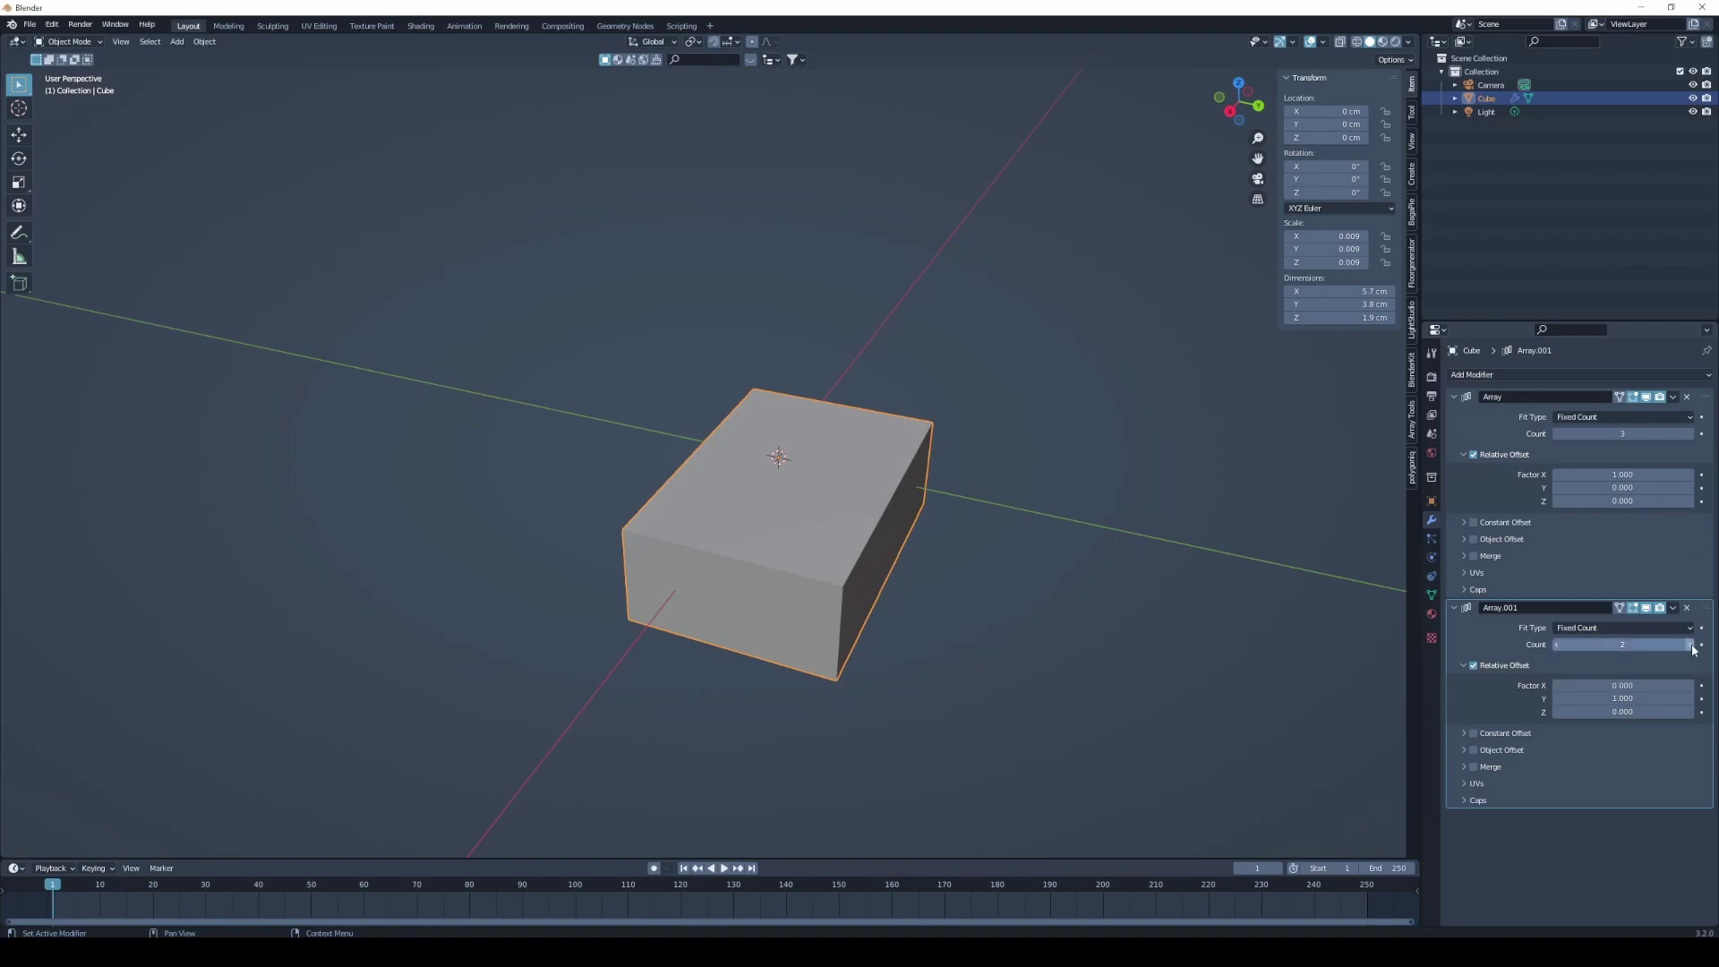
click(1692, 645)
shift+middle_drag(823, 605, 691, 632)
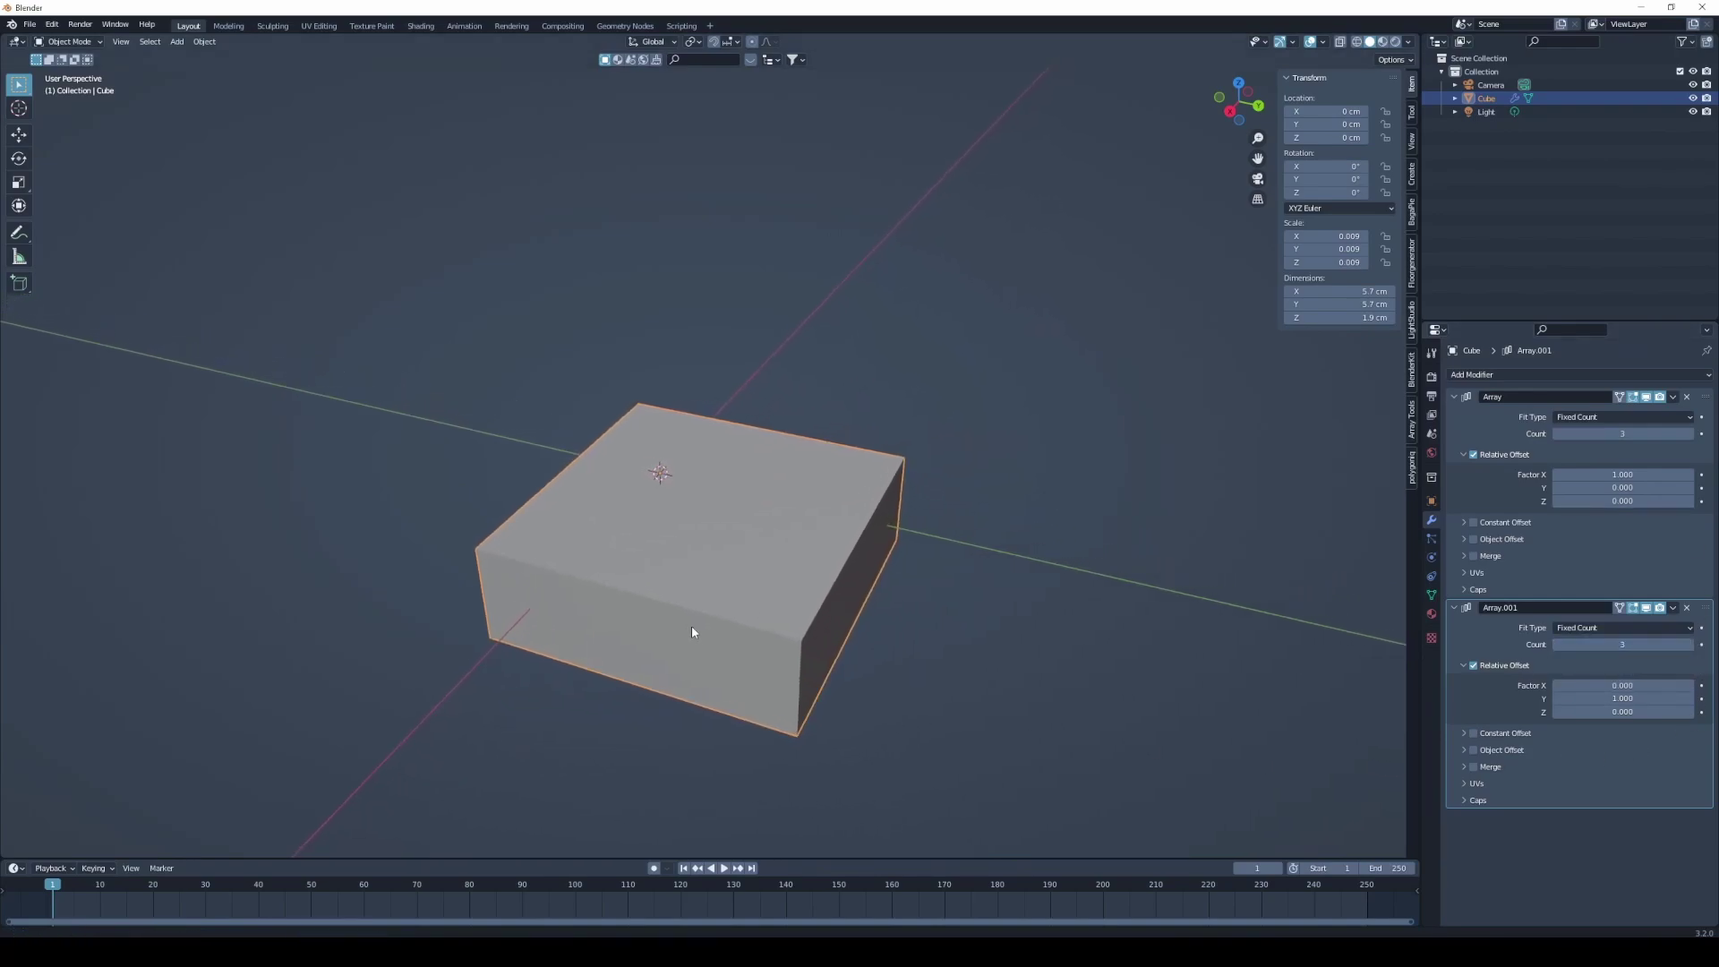
- Add a third Array with offset X 0, Z 1 and Count 3 to stack upward
click(1509, 373)
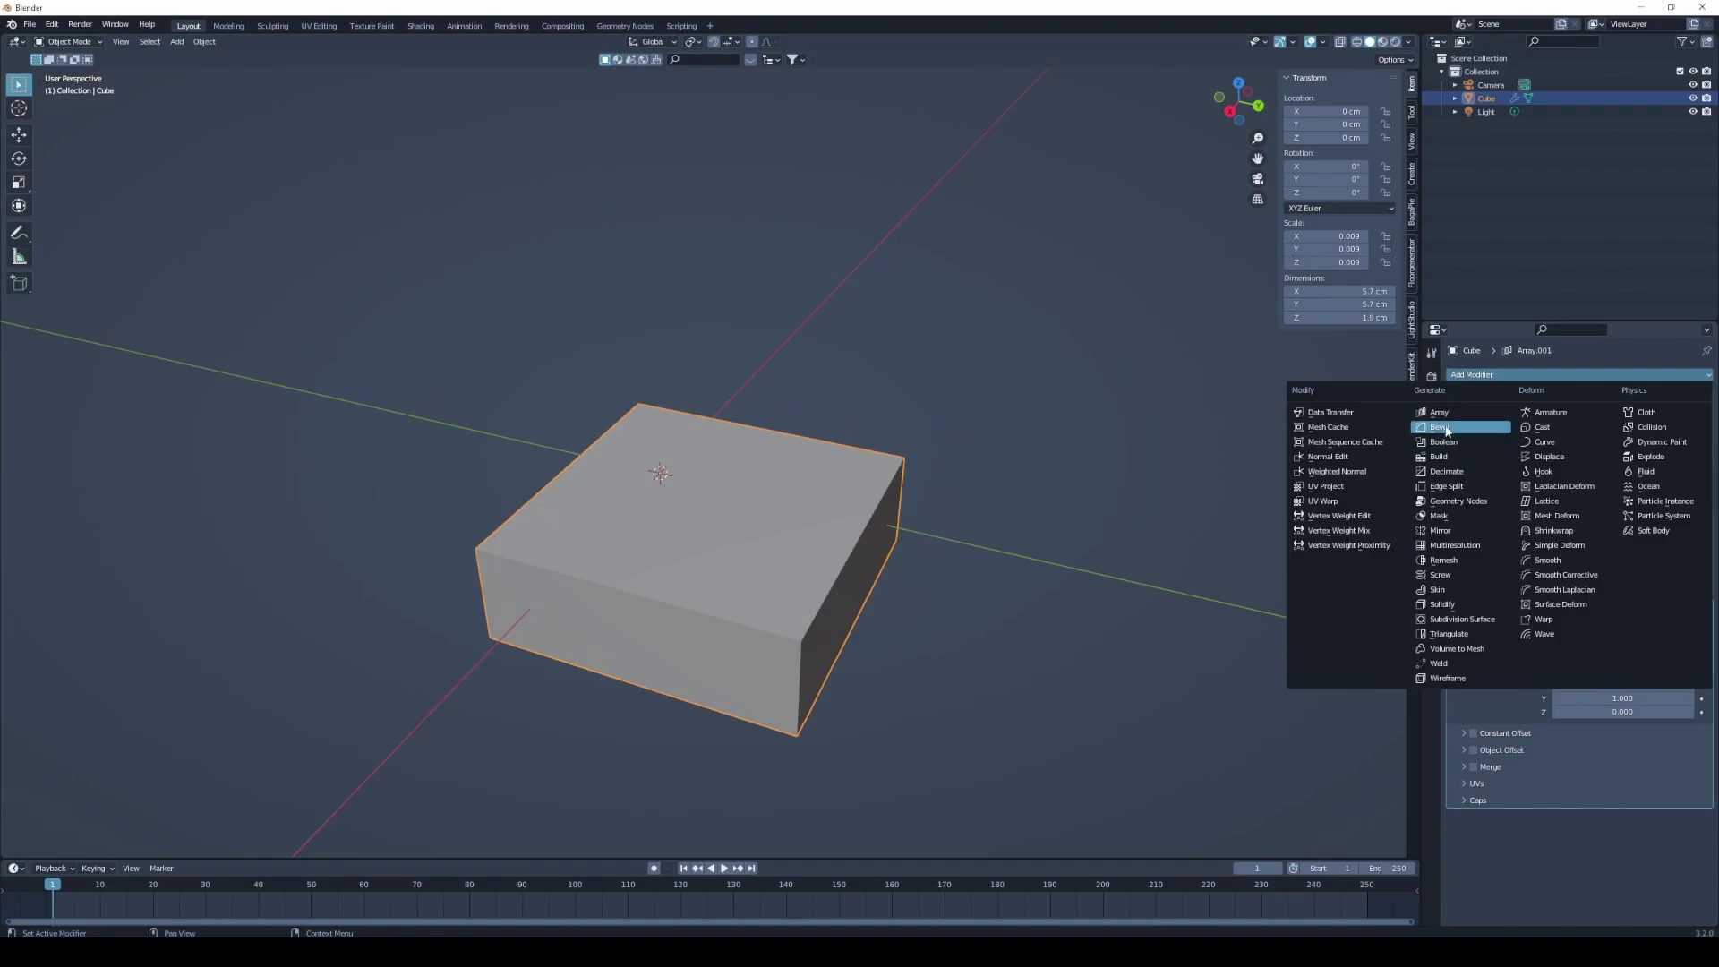
click(1443, 413)
scroll(1521, 732, down, 3)
double_click(1622, 802)
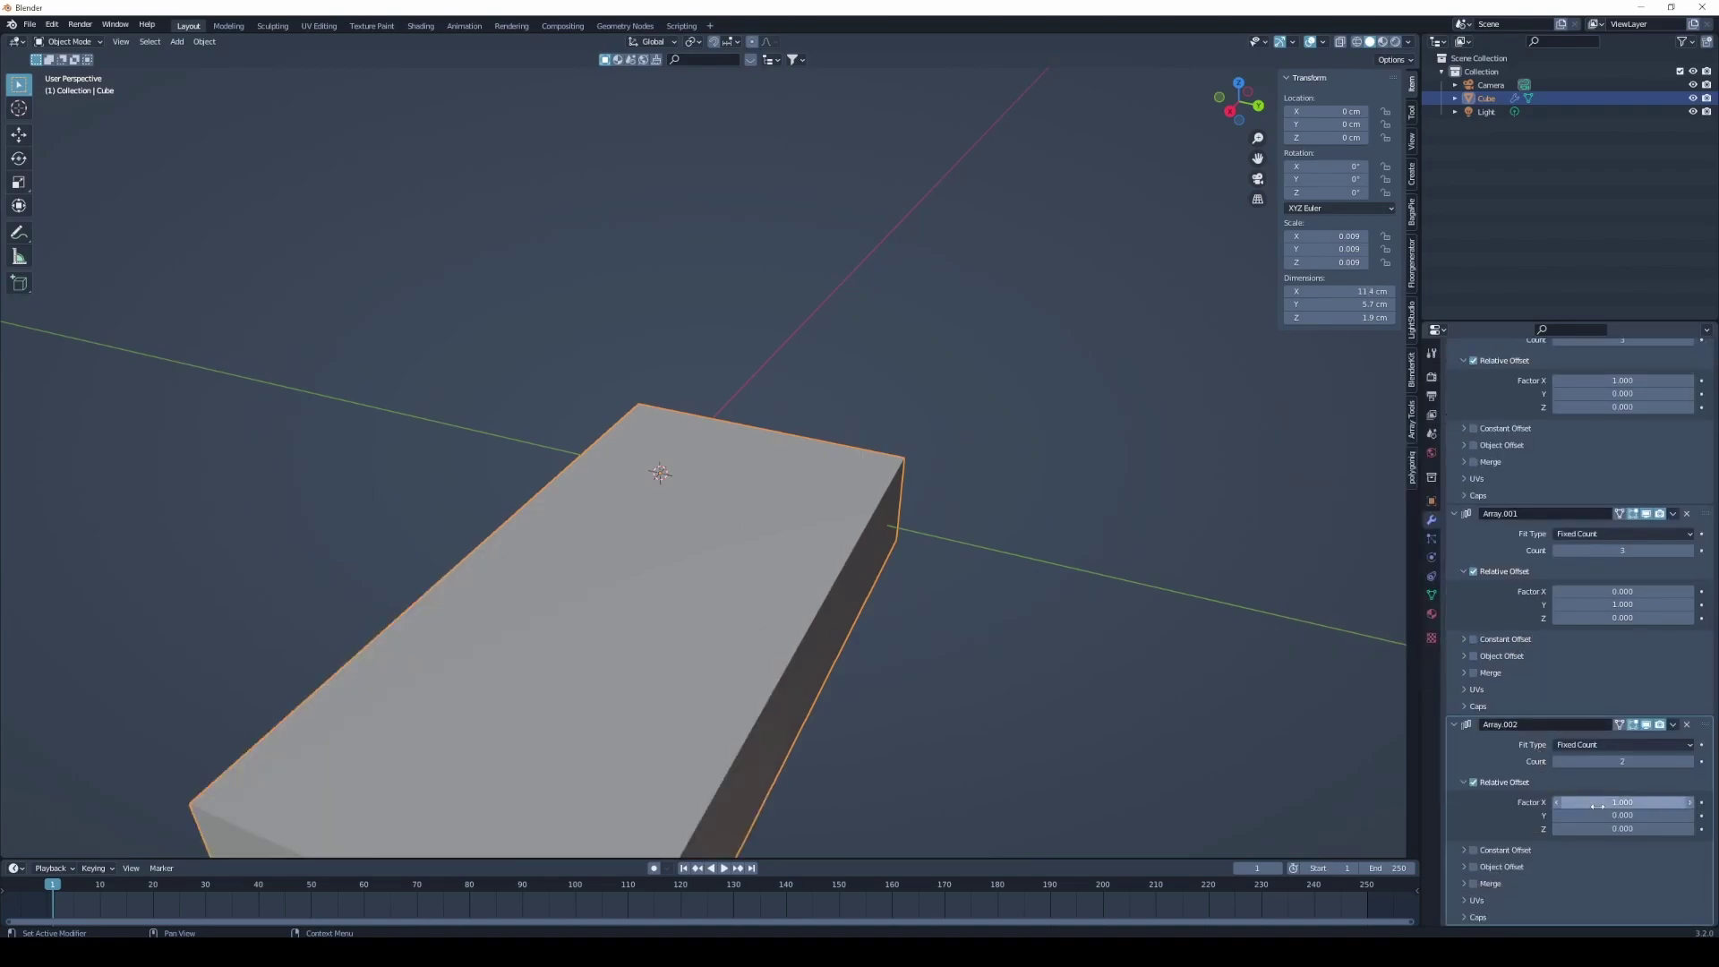
text(0)
key(Return)
double_click(1622, 828)
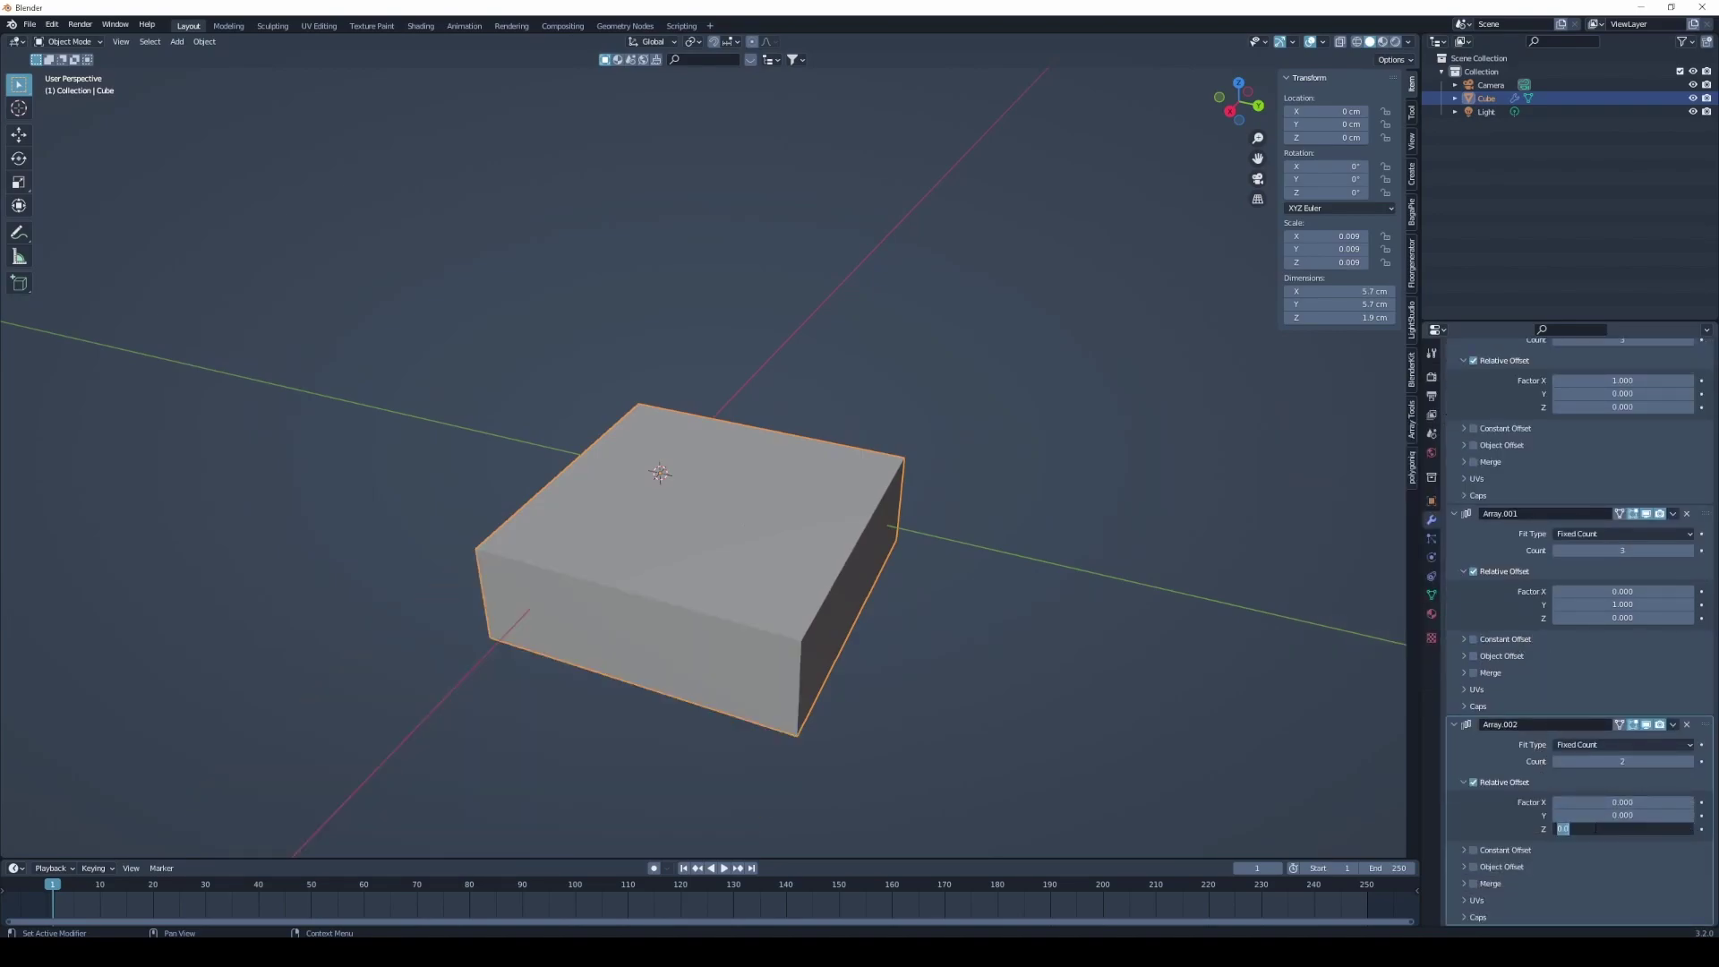
text(1)
key(Return)
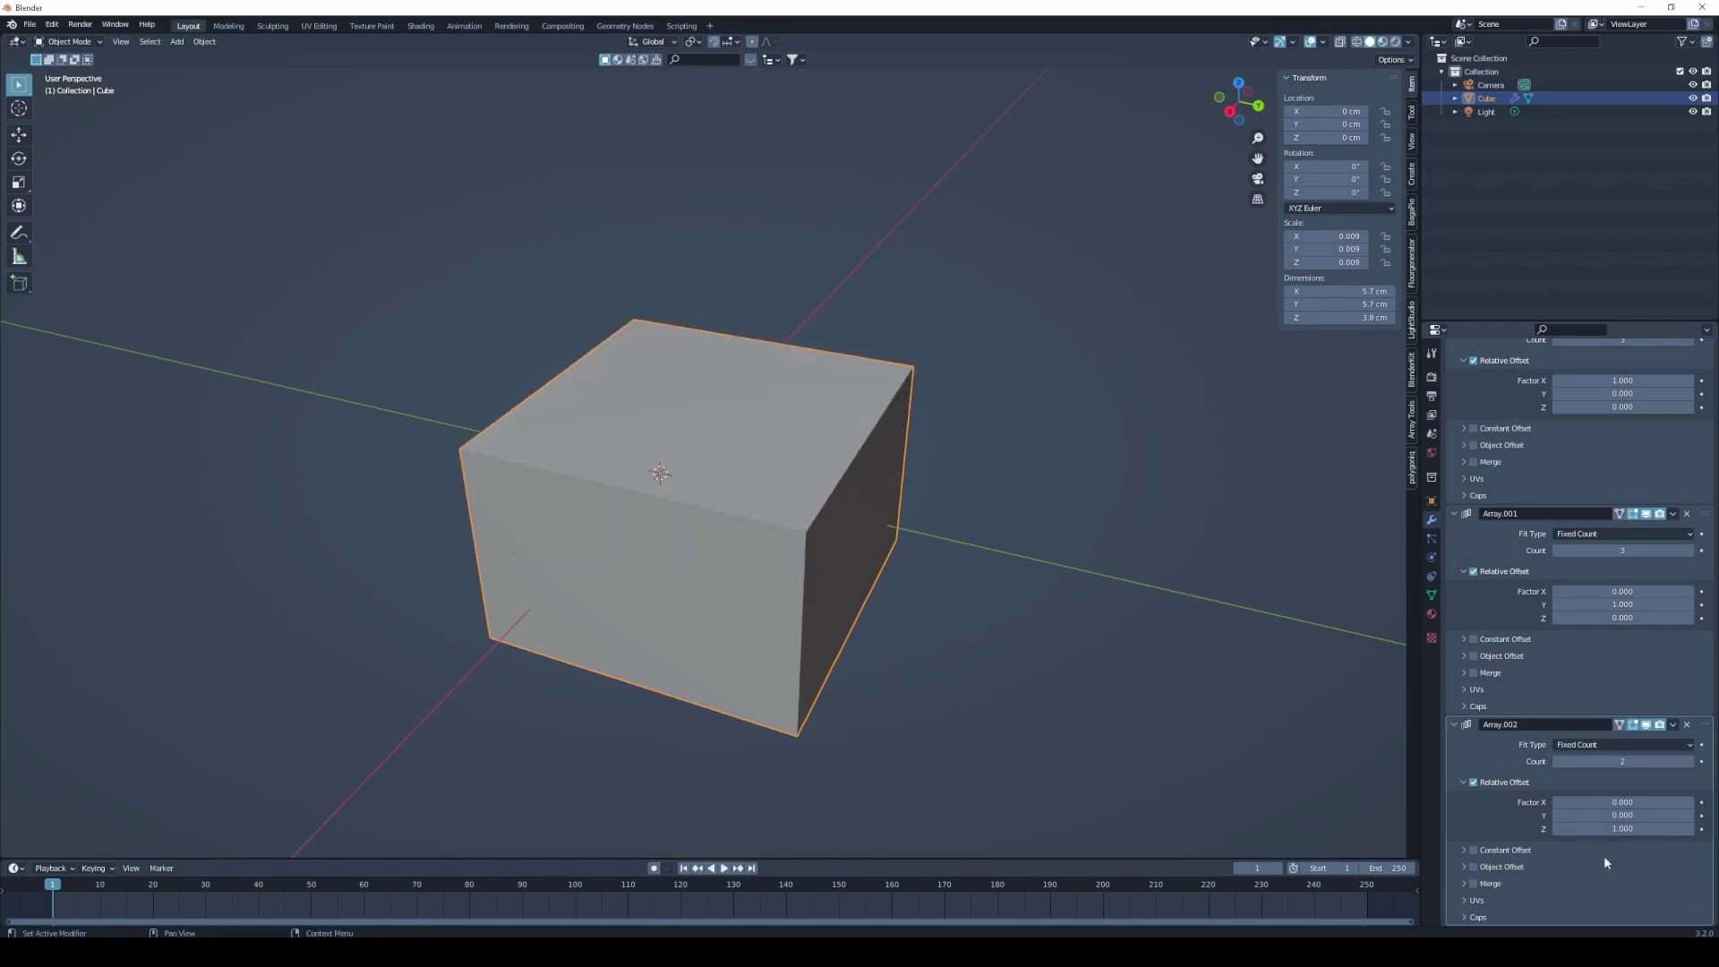
click(1690, 762)
mouse_move(699, 625)
middle_down()
mouse_move(641, 566)
mouse_move(651, 584)
middle_up()
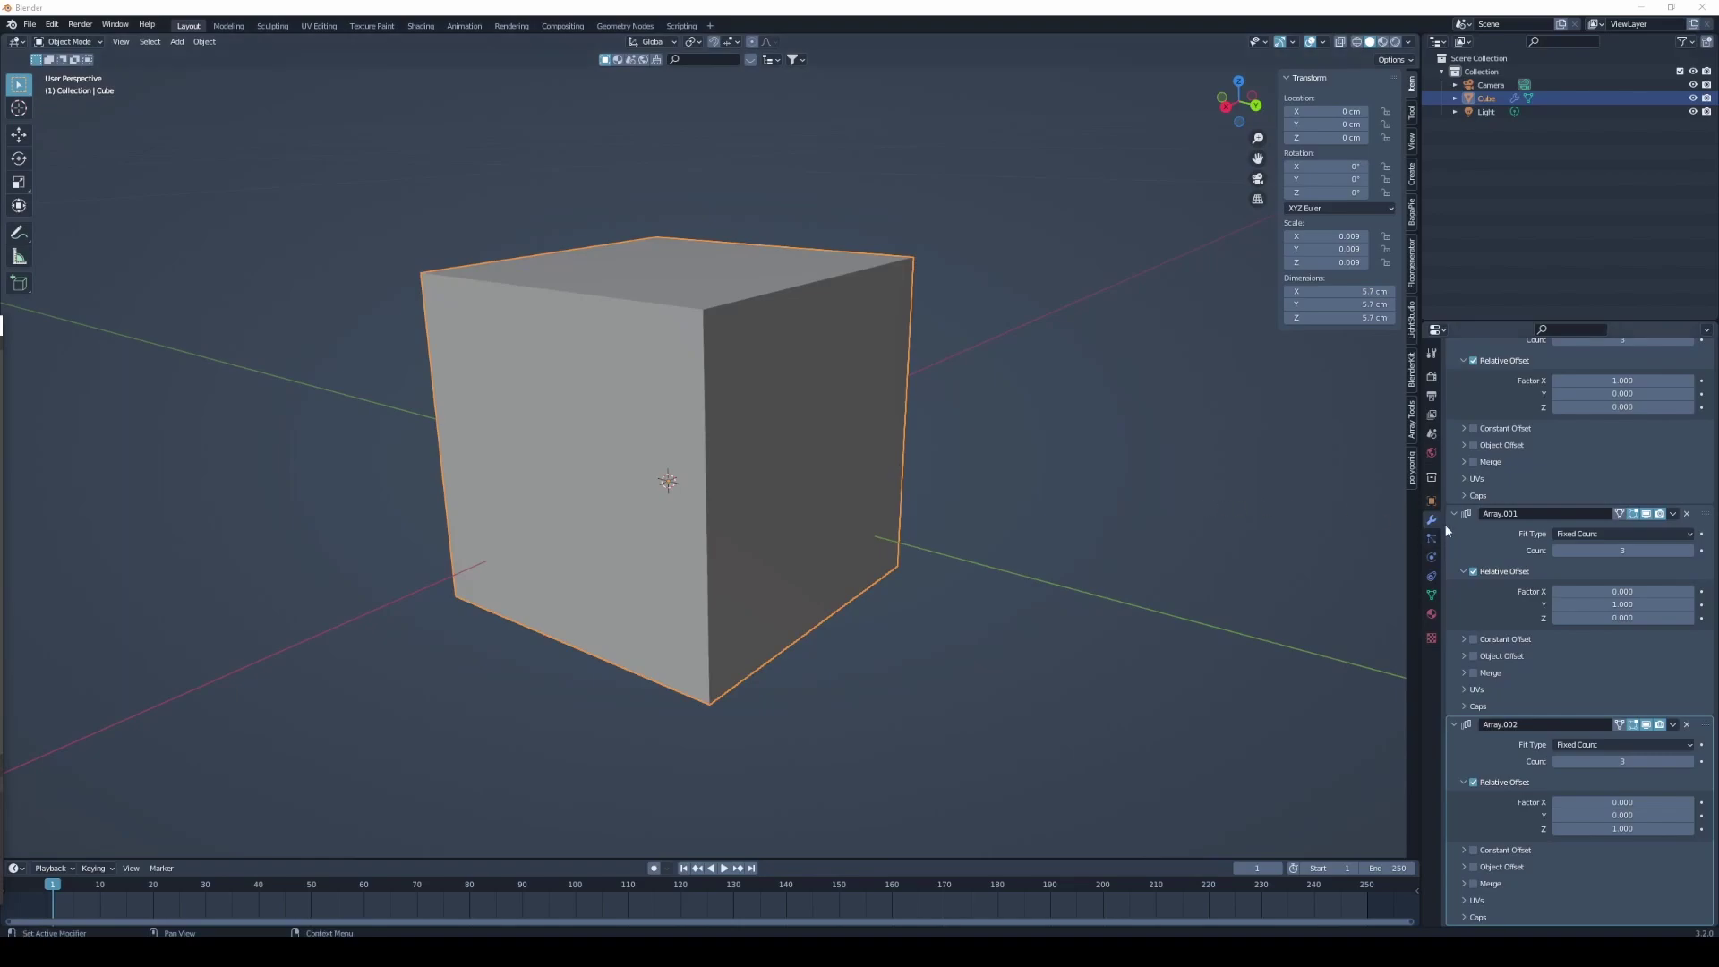
scroll(1525, 474, up, 3)
- Add a Bevel modifier to the arrayed block with a 0.3 cm amount
click(1500, 372)
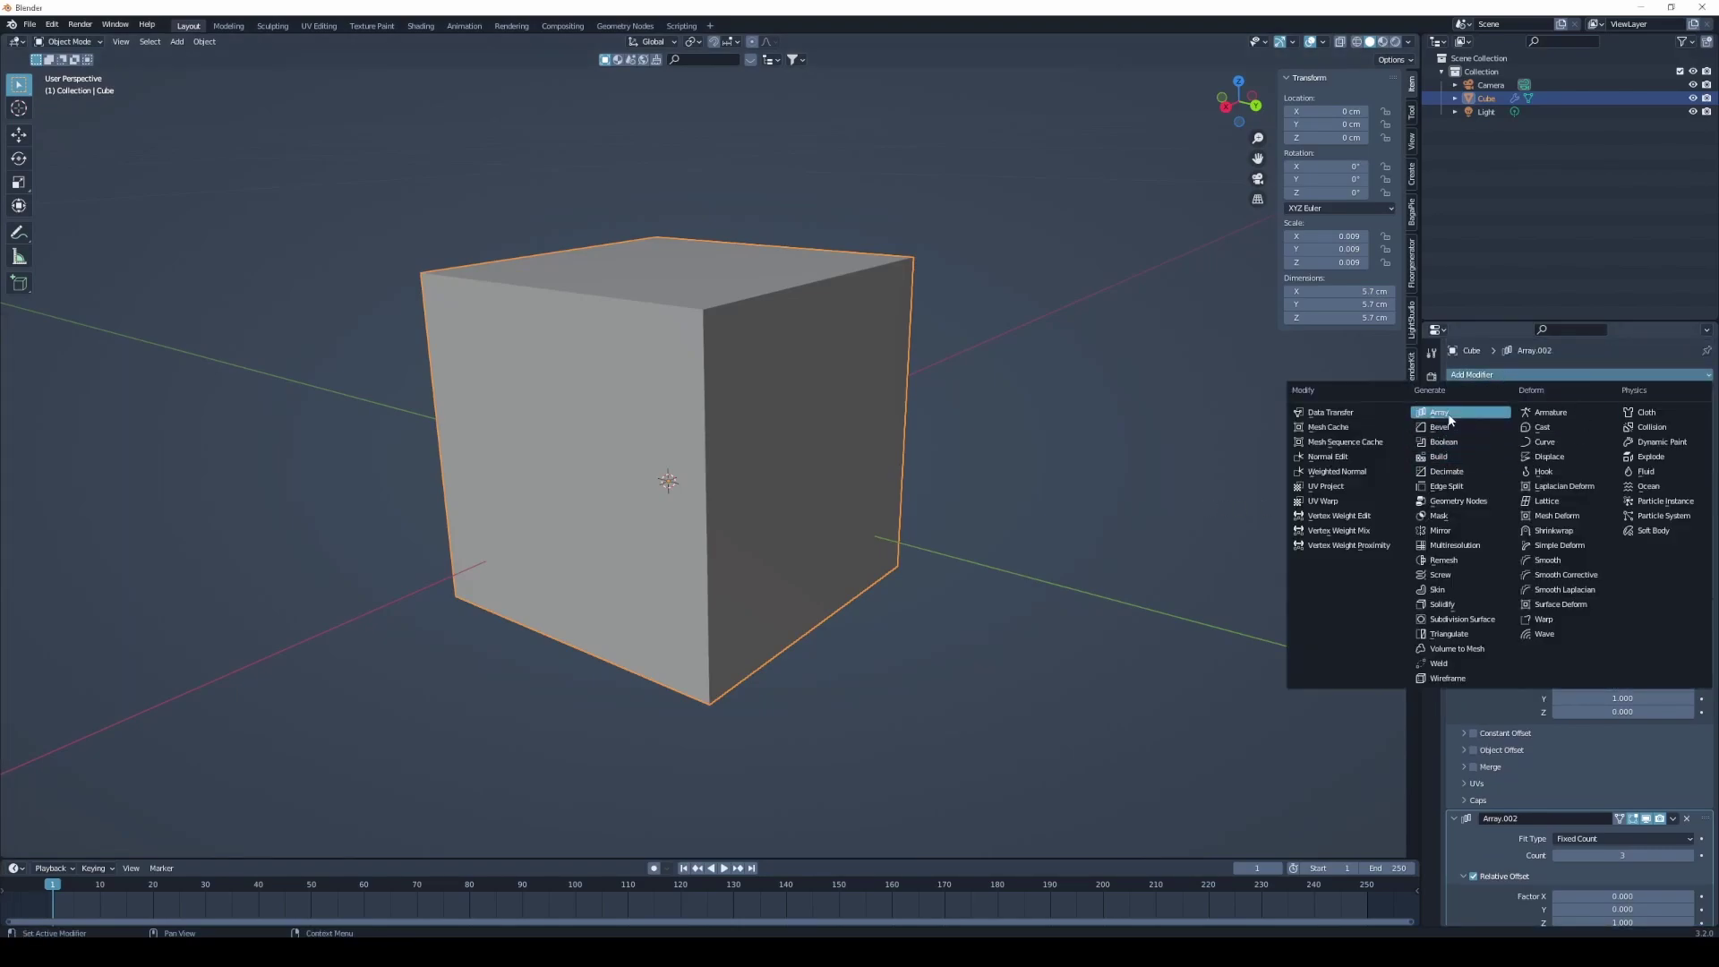
click(1462, 429)
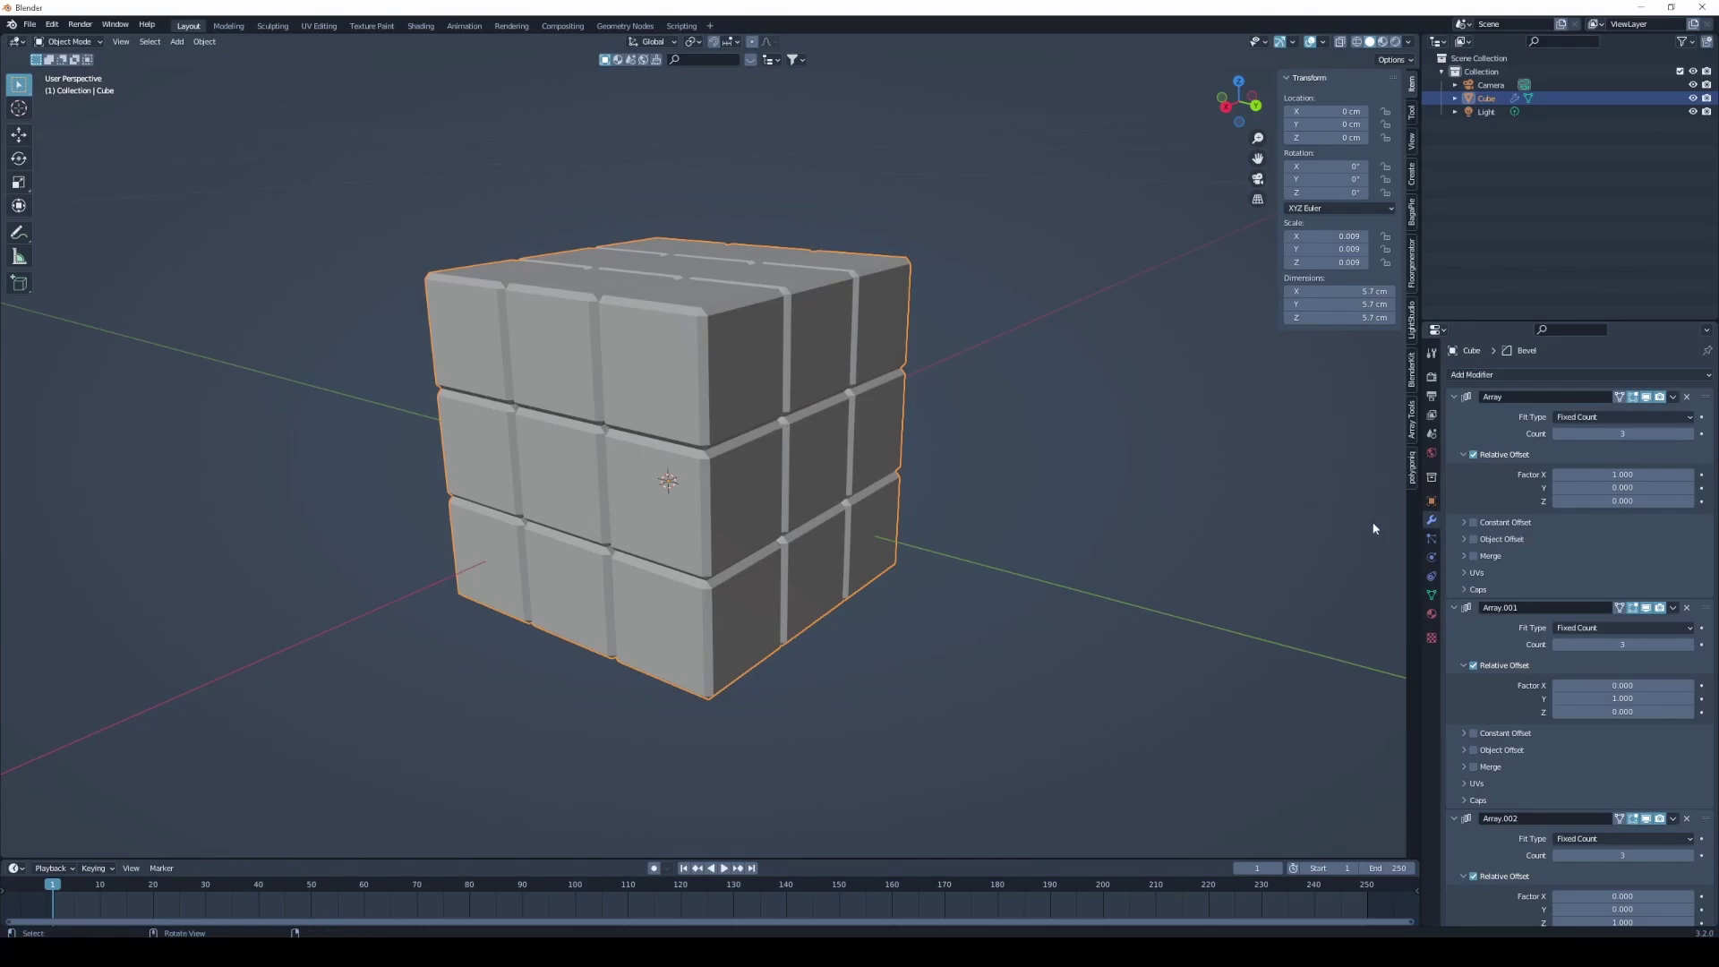
scroll(1459, 647, down, 5)
scroll(1512, 690, down, 3)
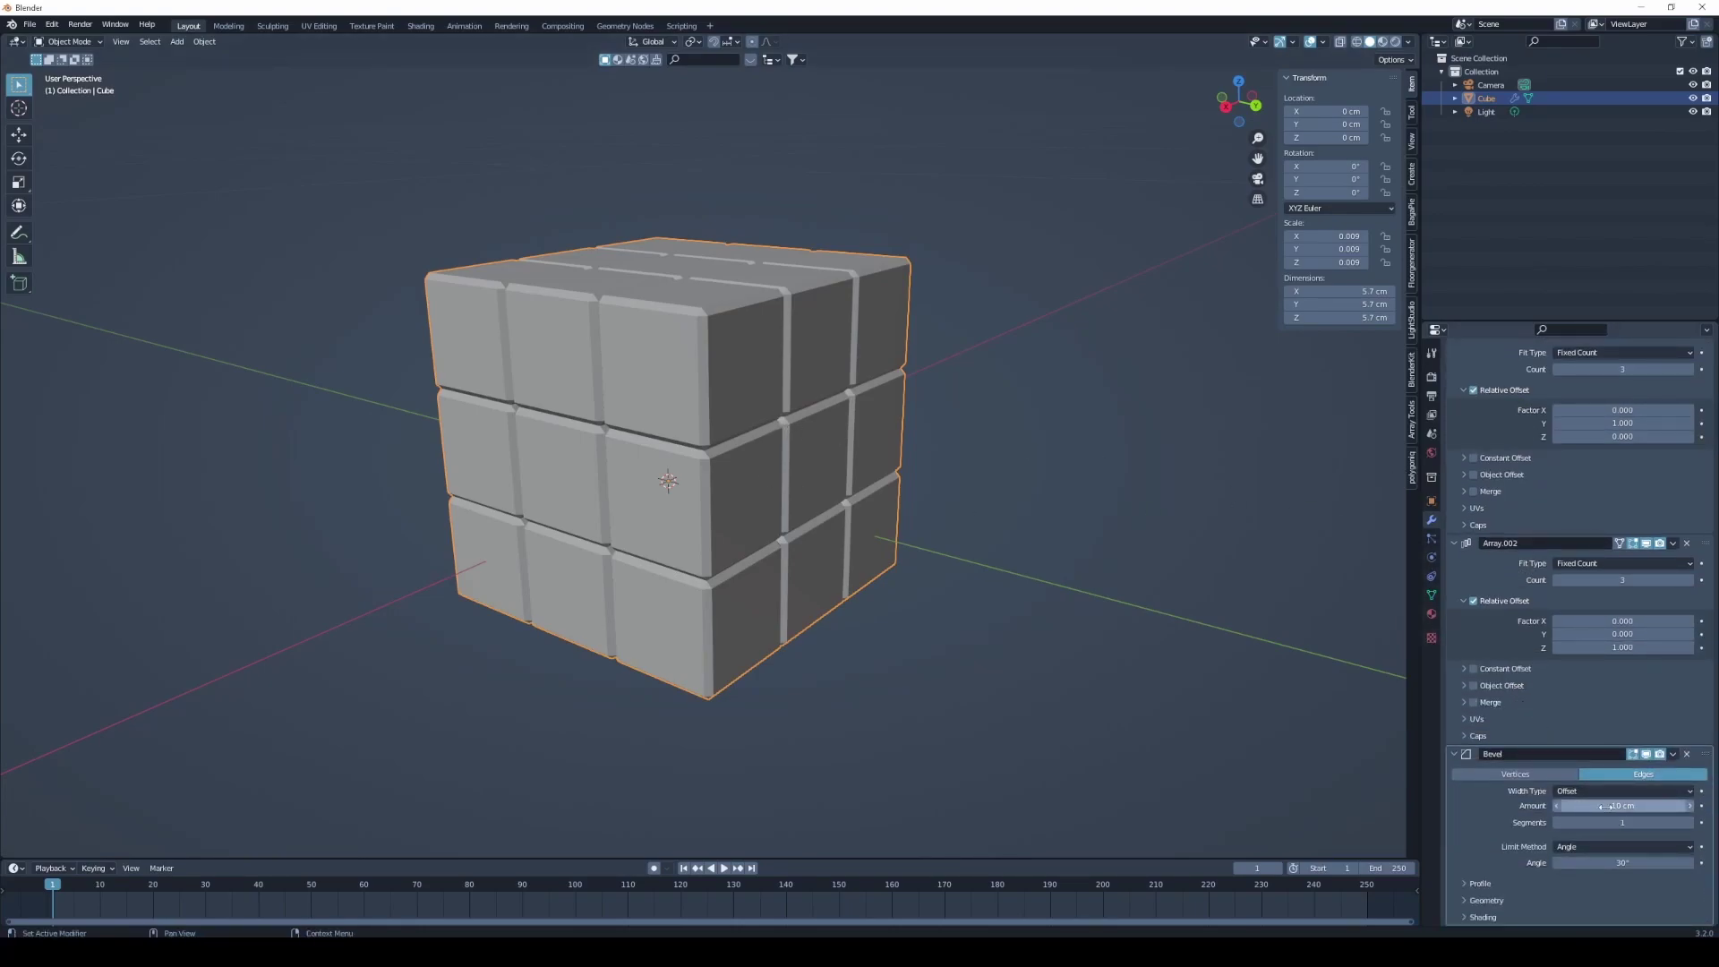
click(1603, 805)
text(0.3)
key(Return)
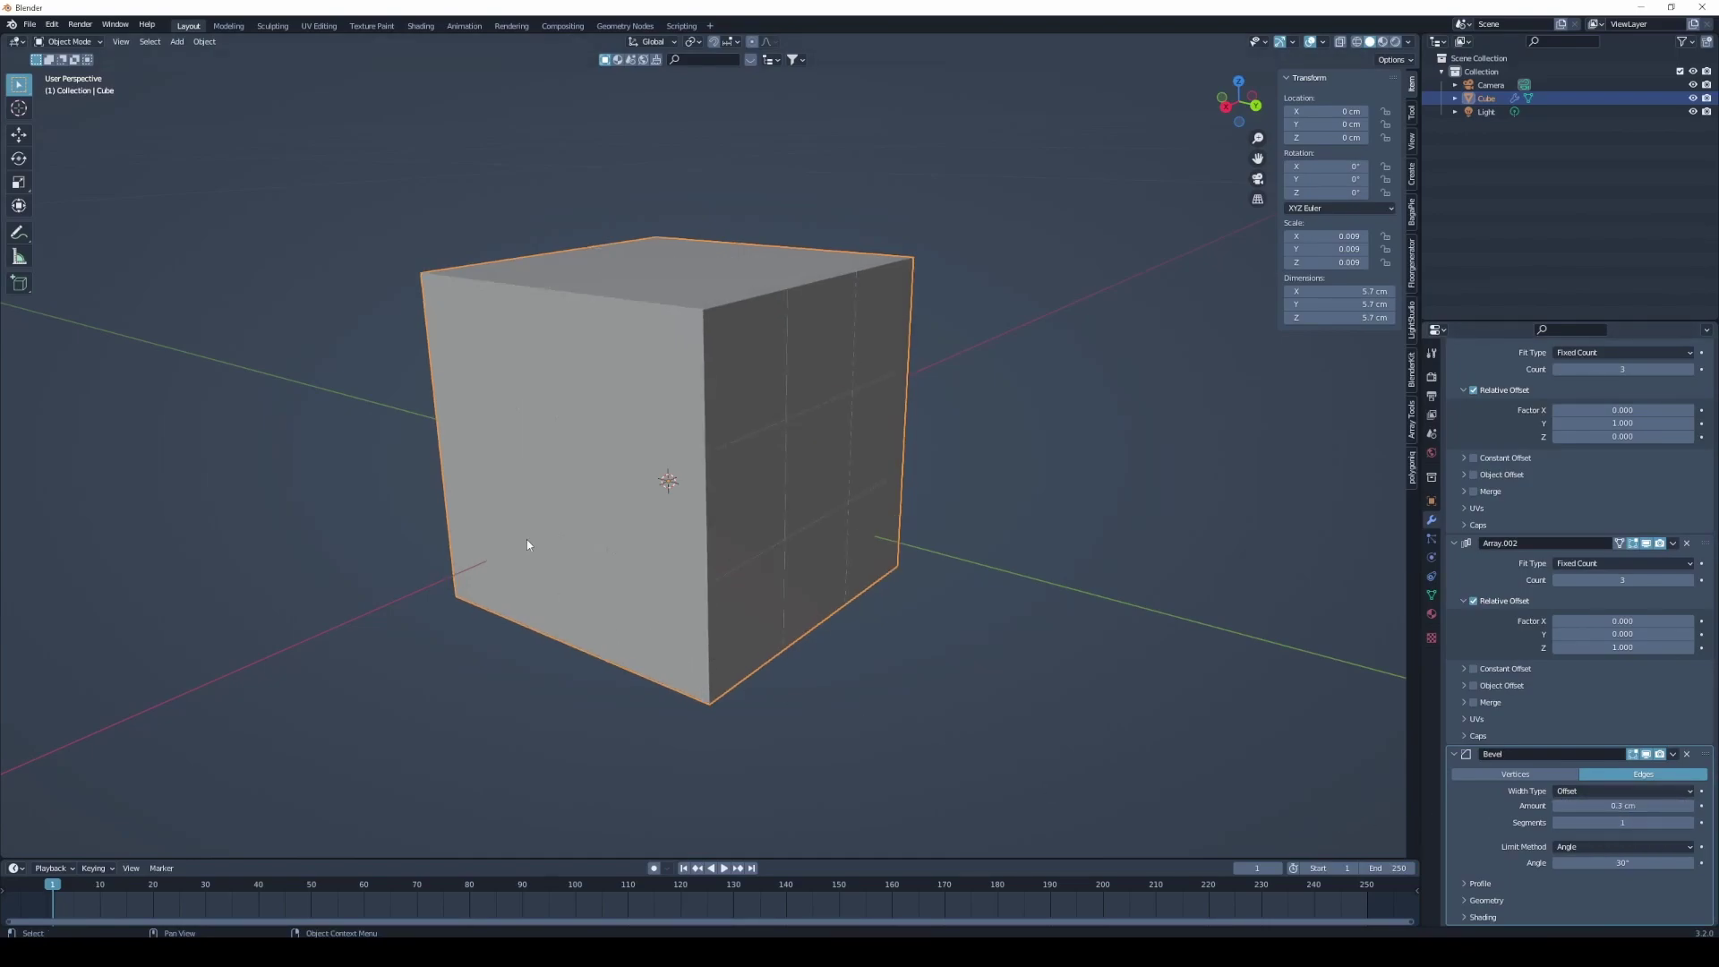
key(ctrl+a)
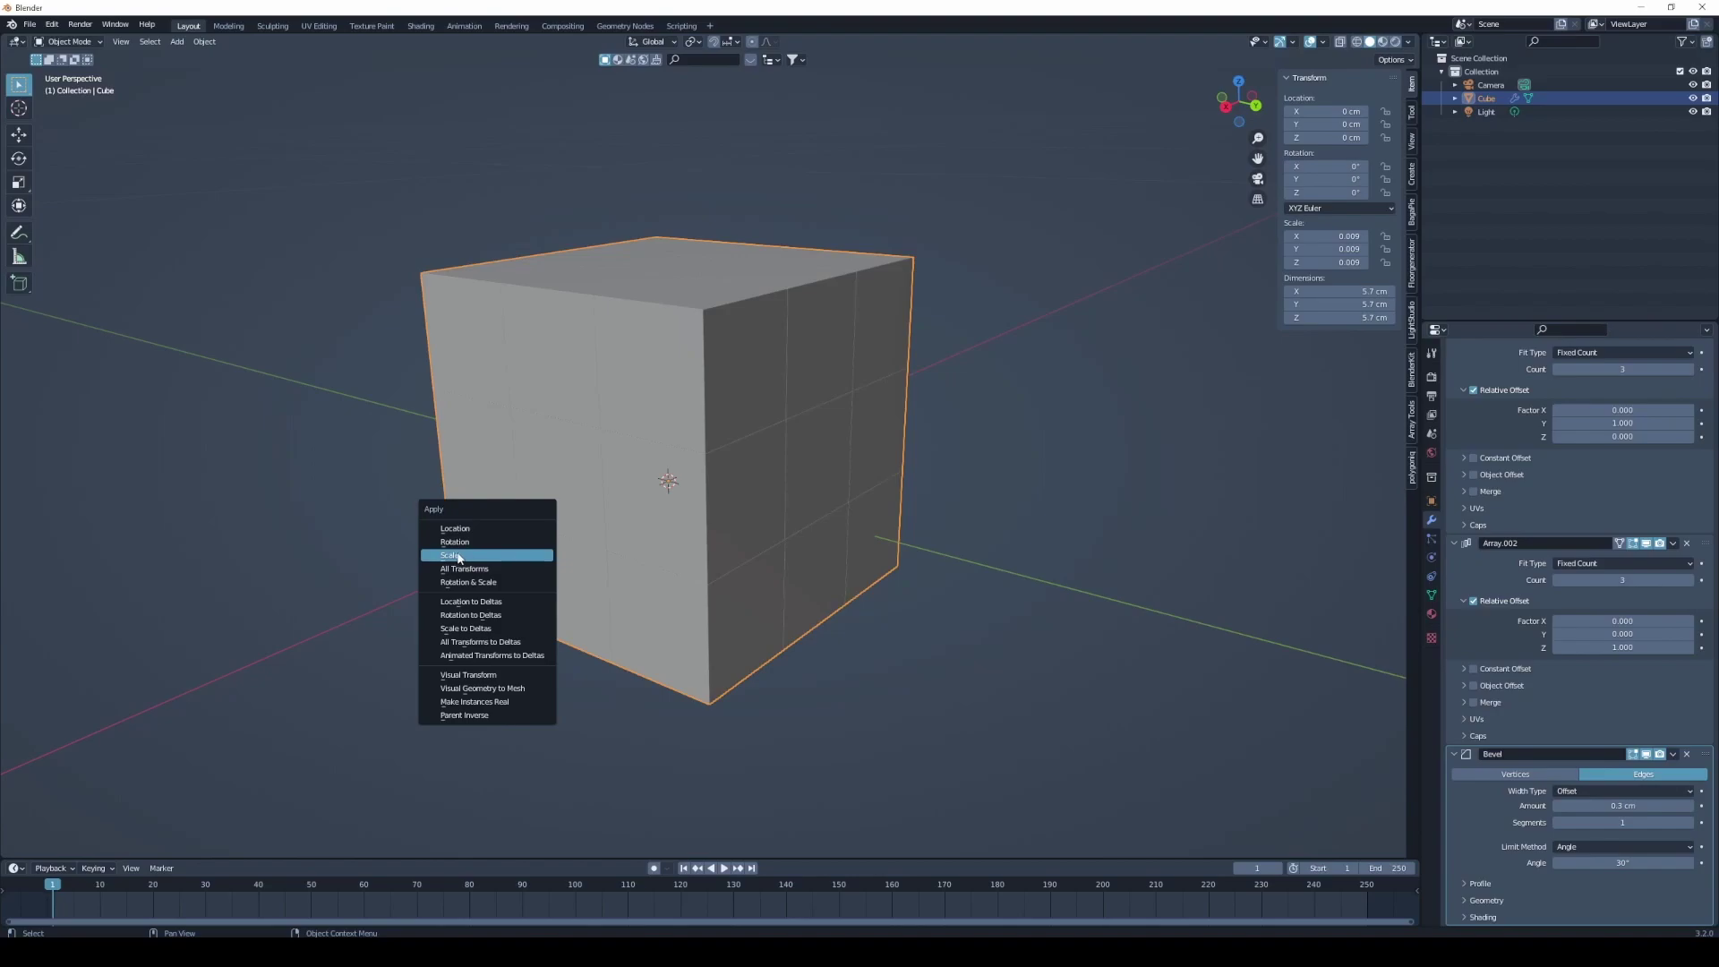
- Apply the cube's scale and try a 0.2 cm bevel amount
click(458, 556)
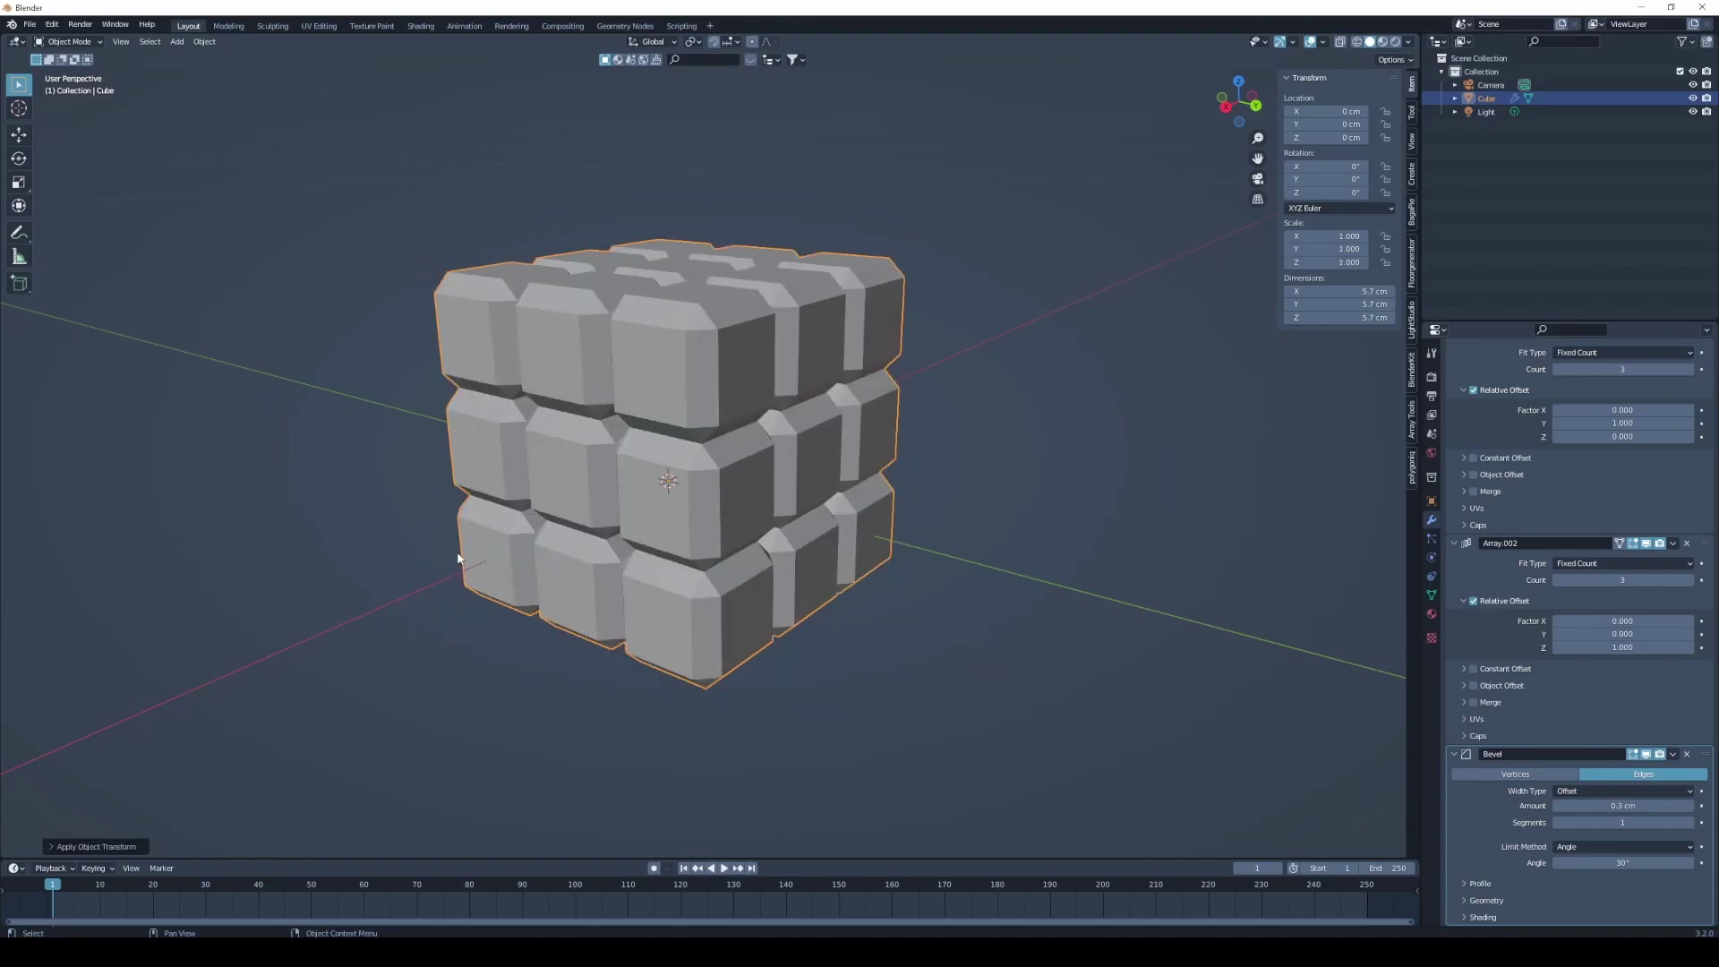
click(1622, 806)
key(shift+Left)
key(shift+Left)
key(shift+Left)
key(shift+Left)
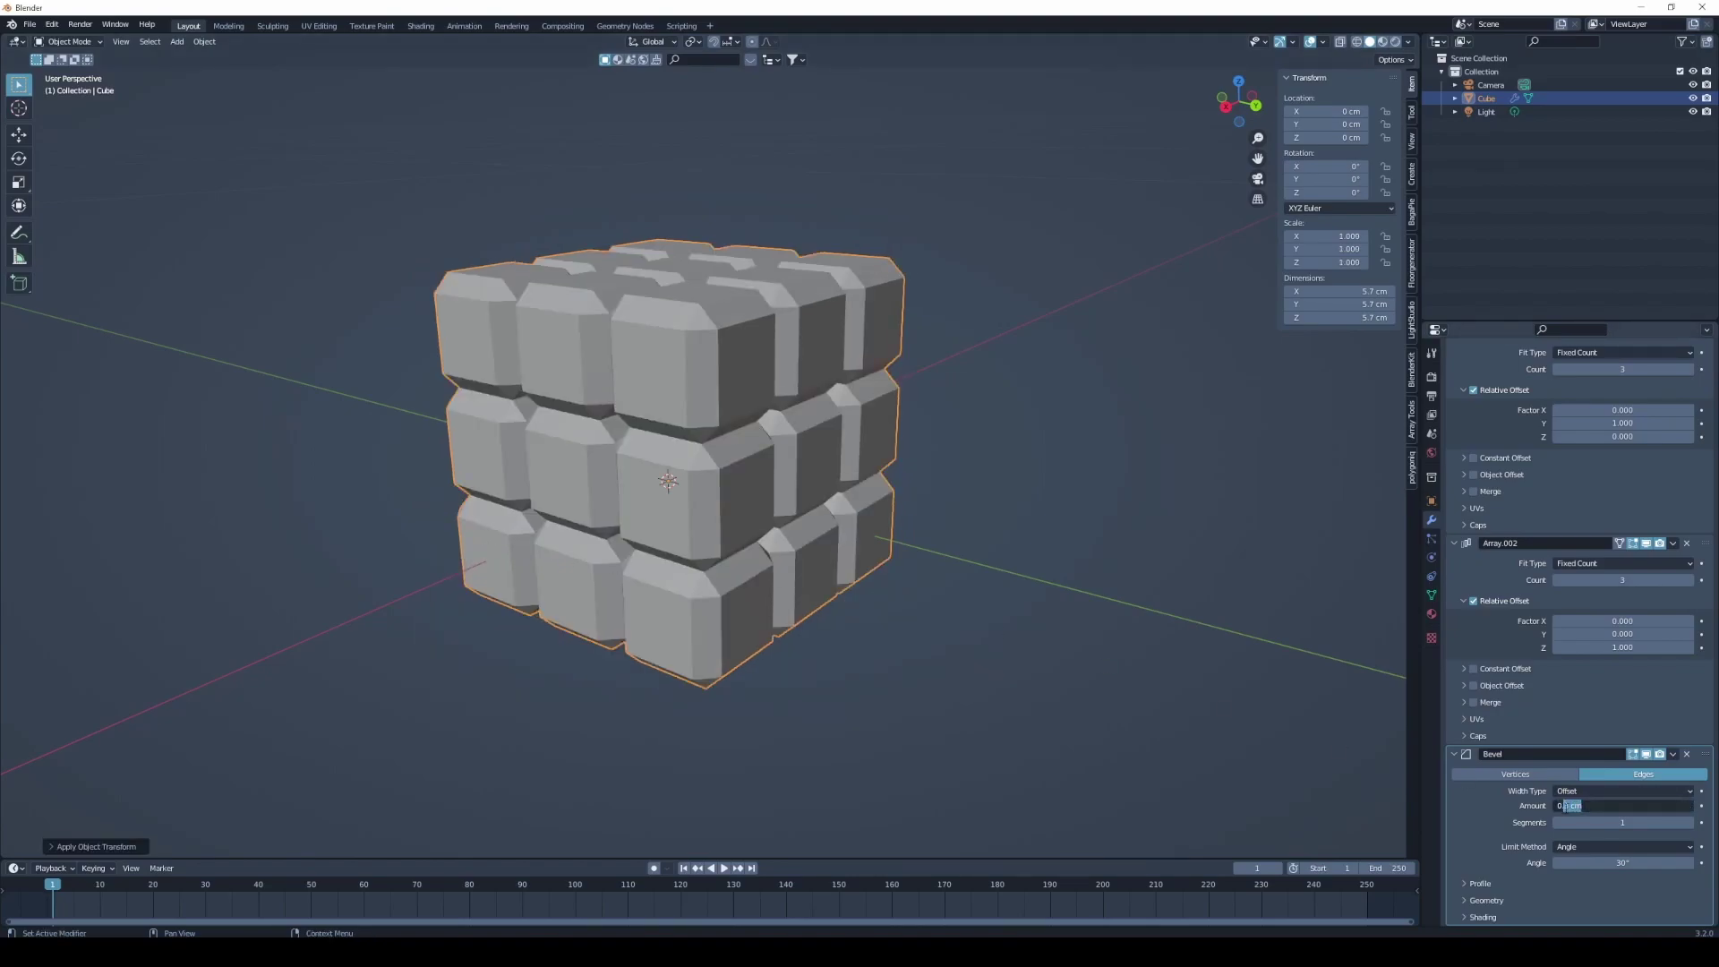
text(2)
key(Return)
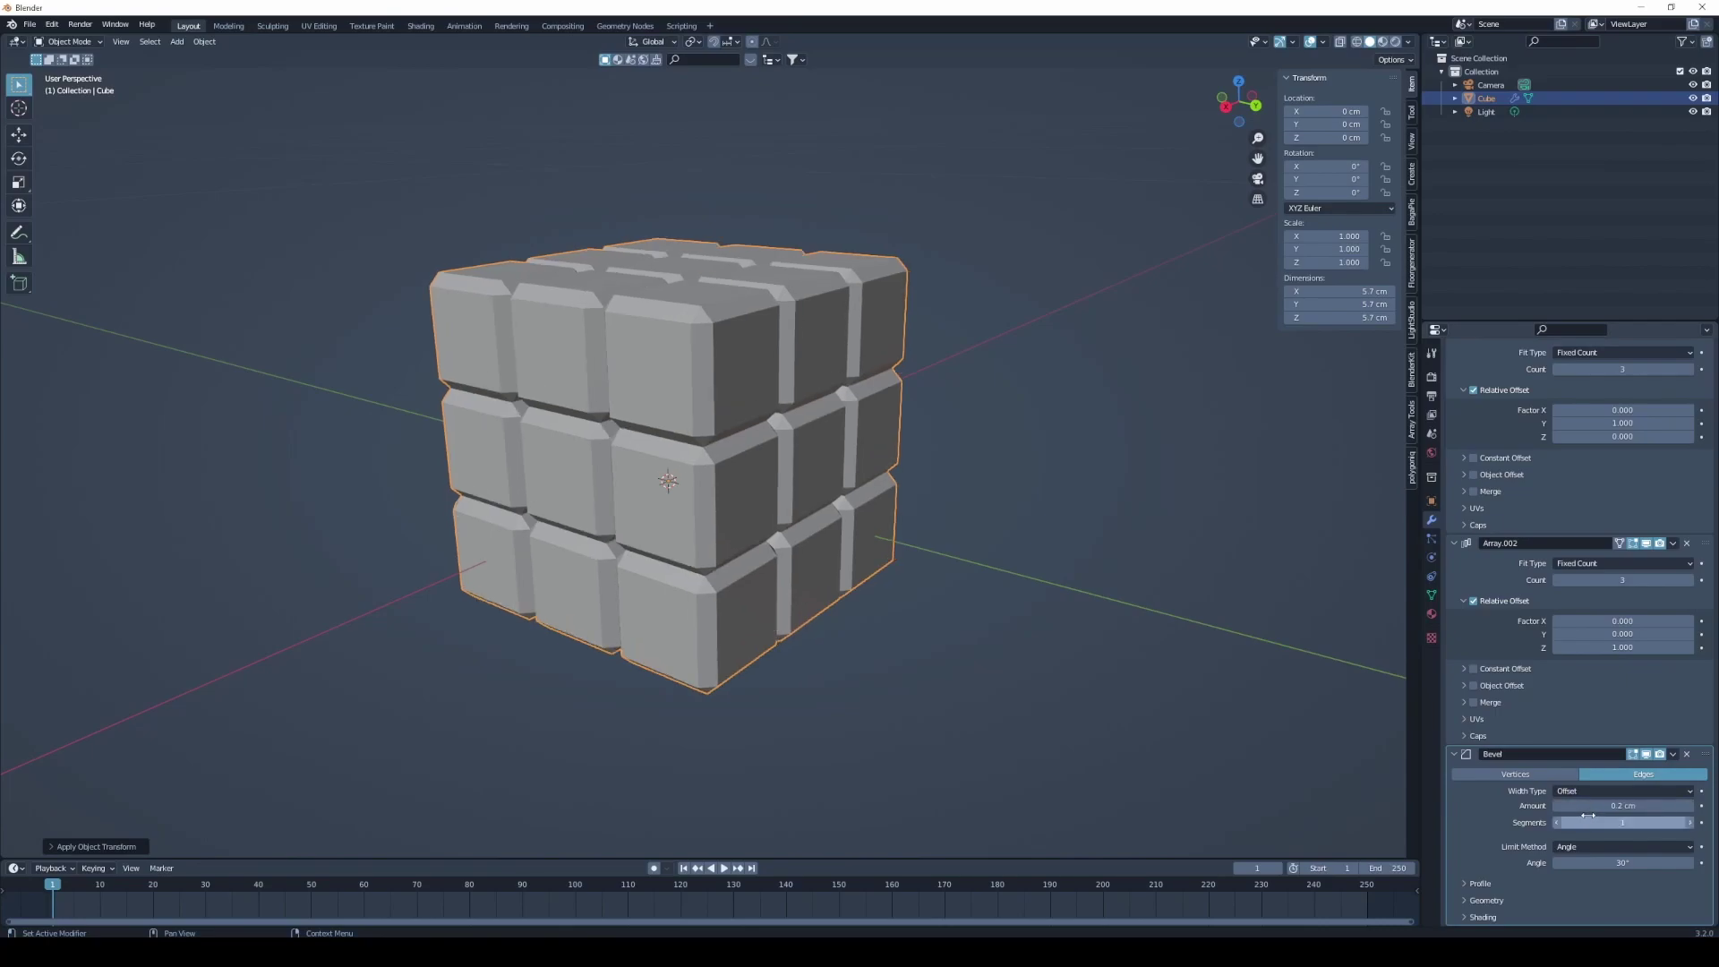
- Set the bevel to 0.1 cm with 4 segments for rounded edges
click(1591, 805)
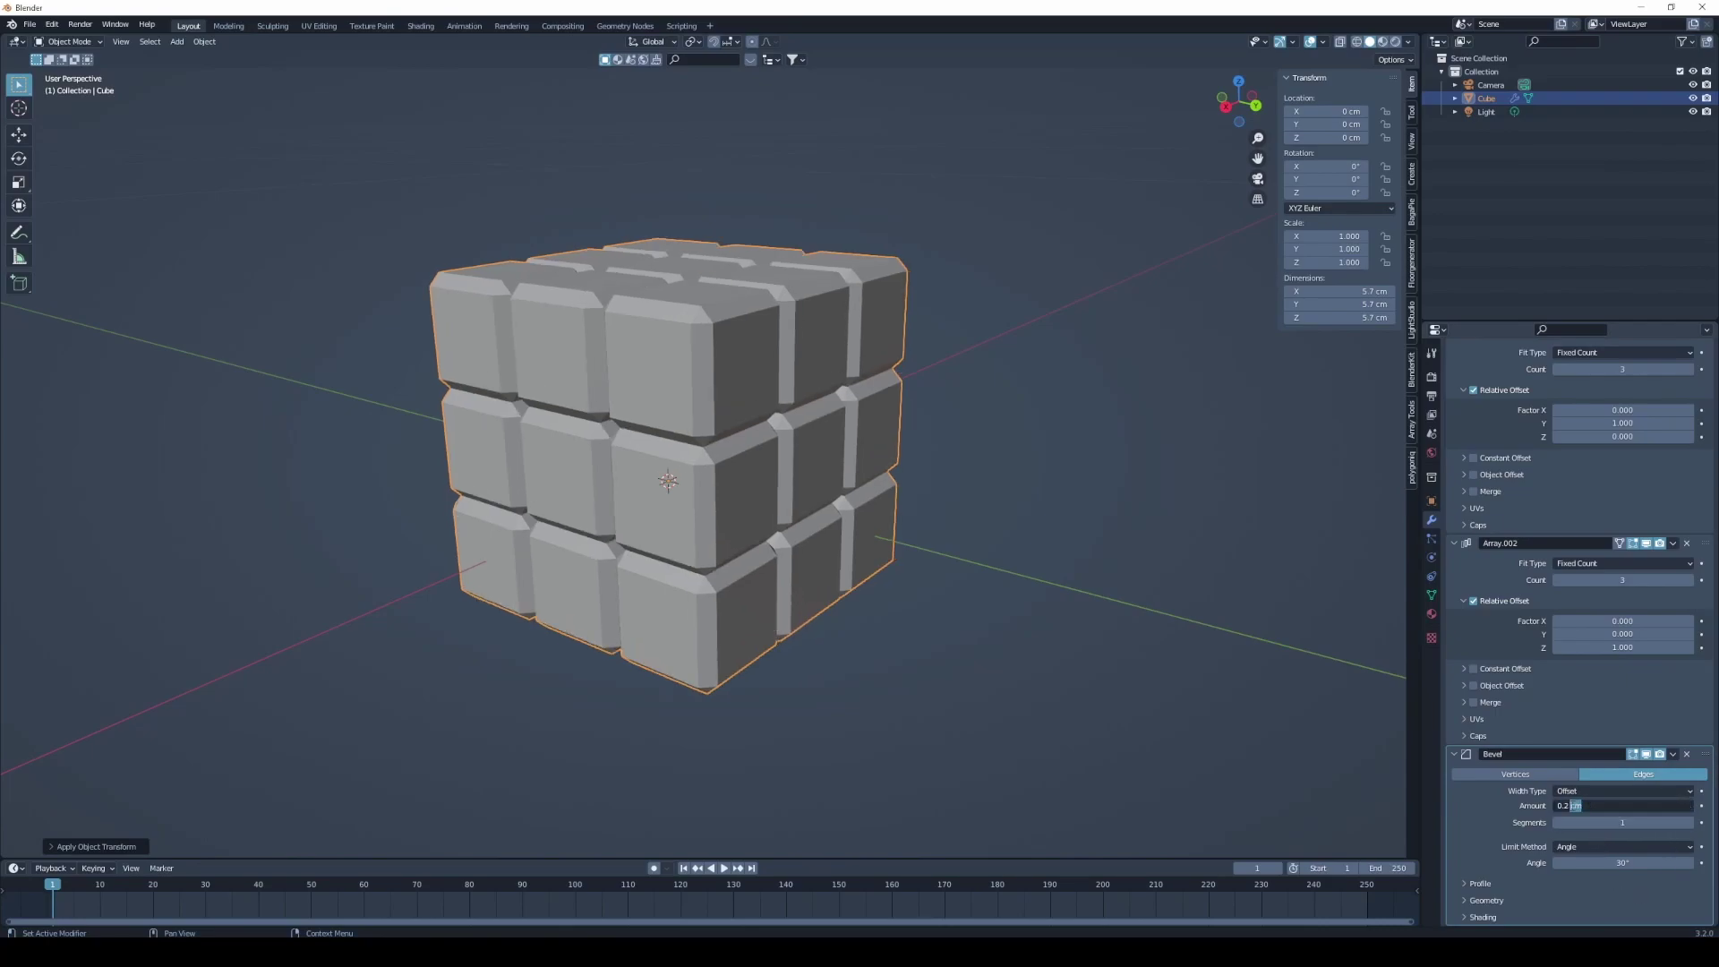
text(0.1)
key(Return)
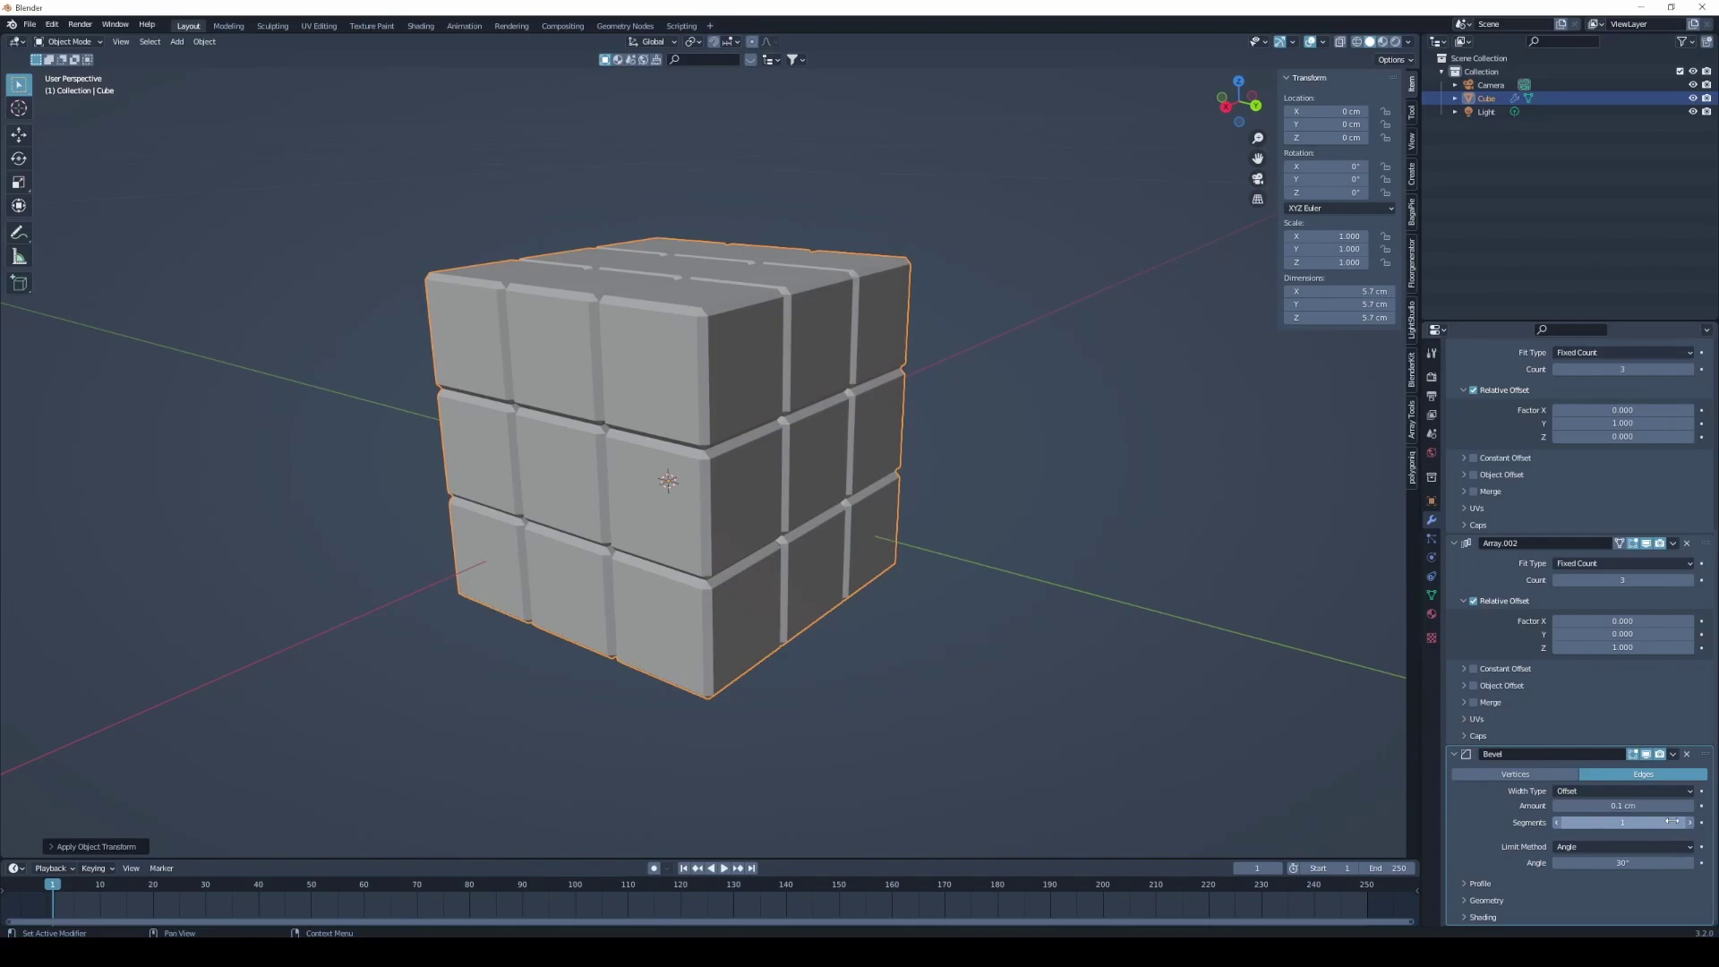
click(1689, 821)
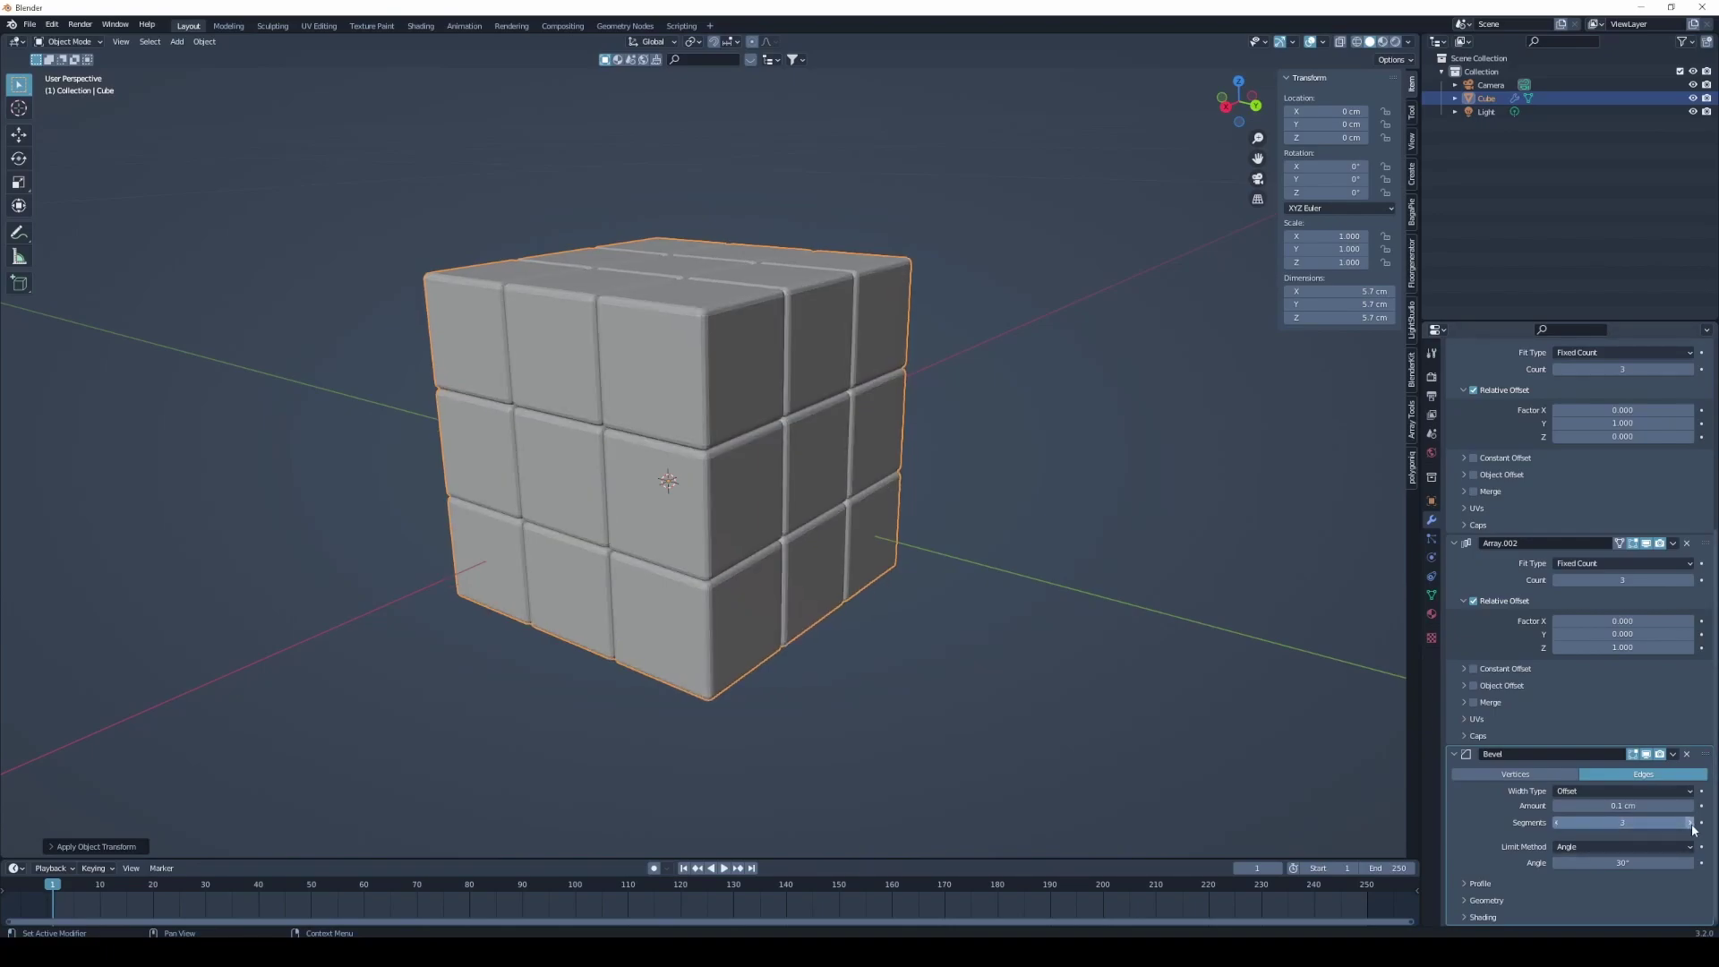
scroll(710, 287, up, 1)
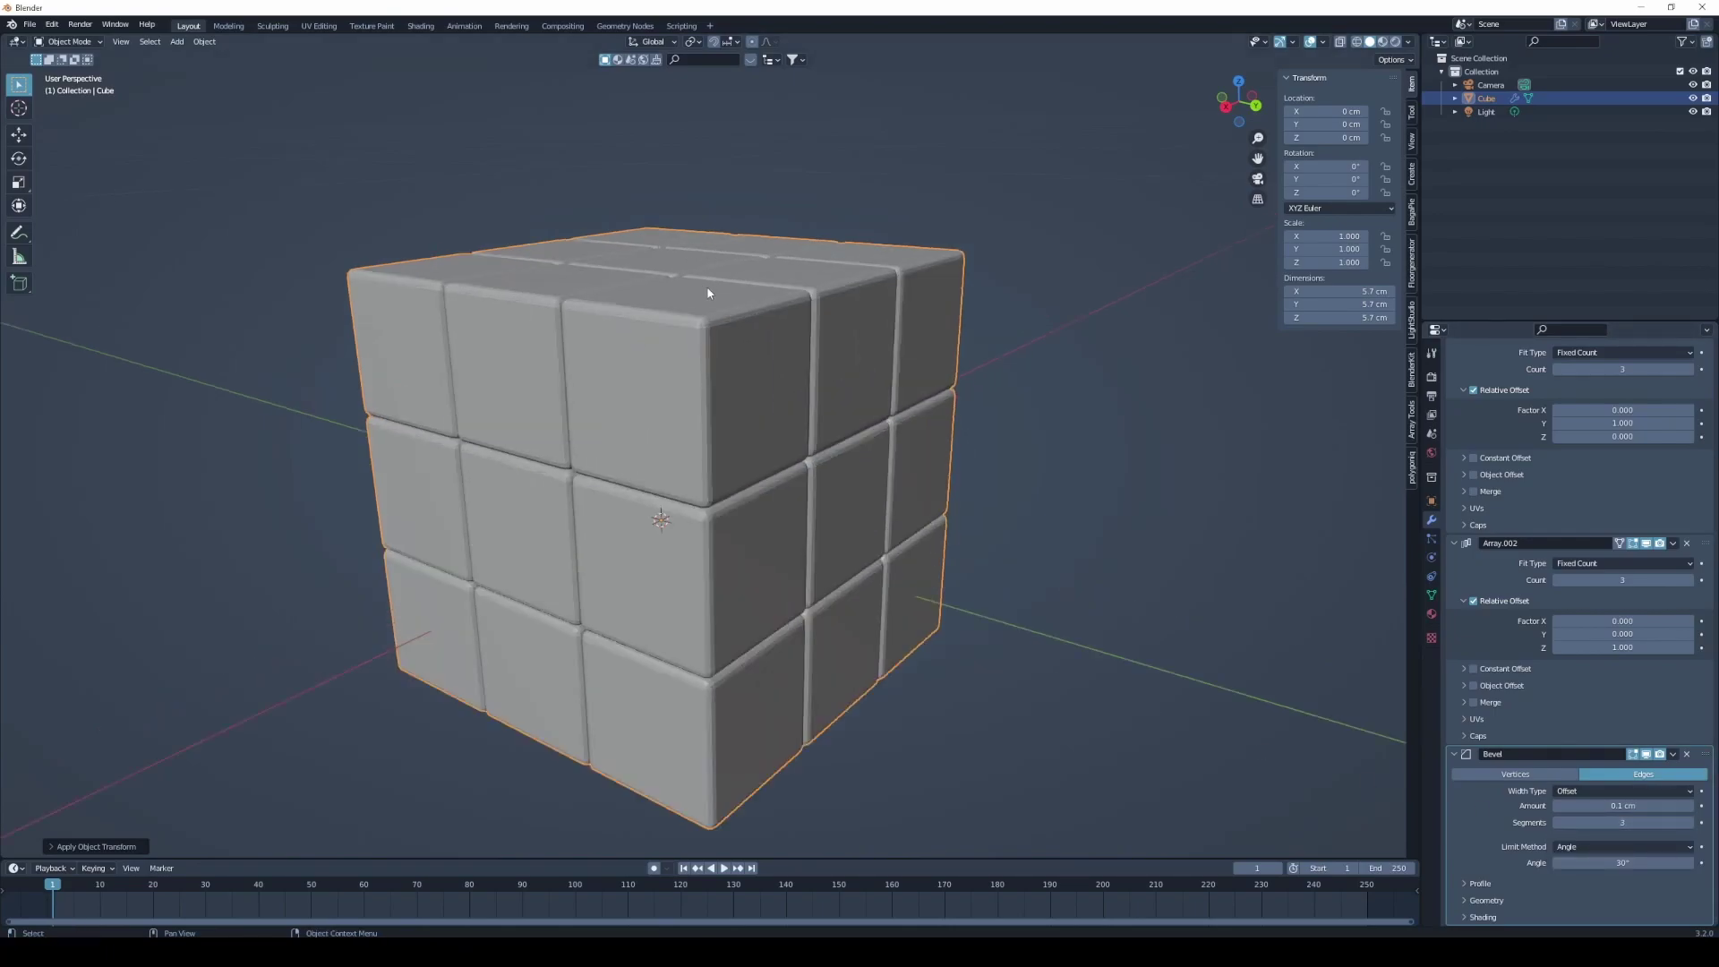
scroll(775, 337, up, 1)
click(1689, 822)
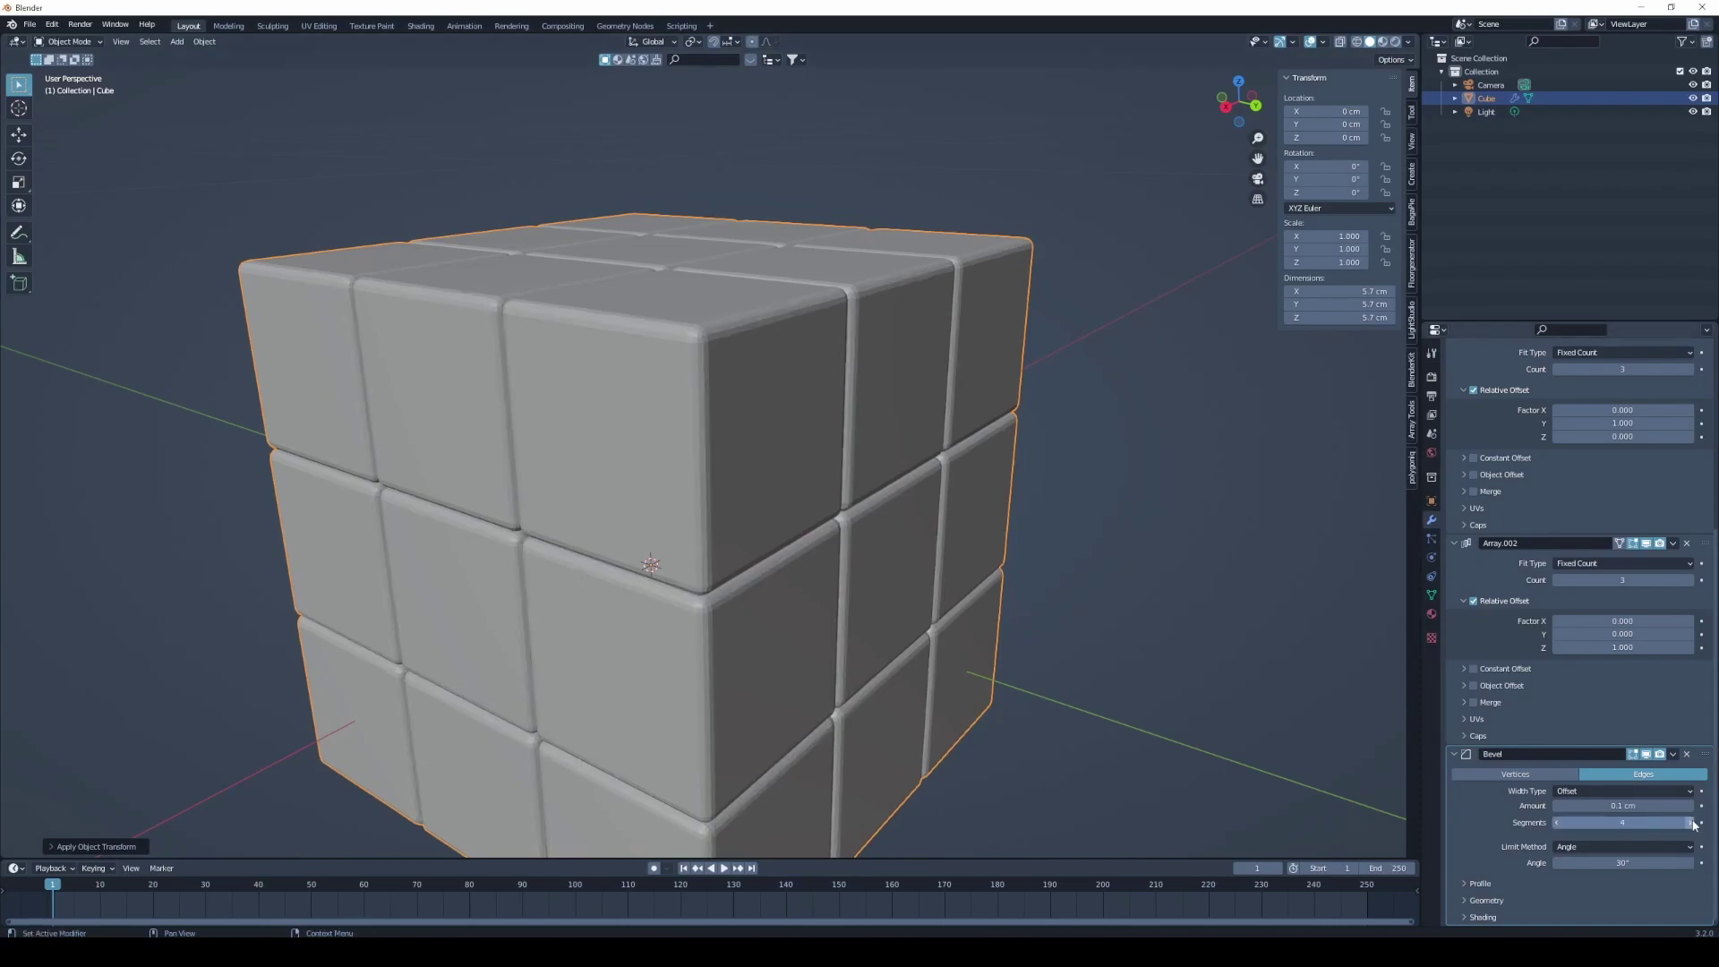
scroll(674, 498, down, 2)
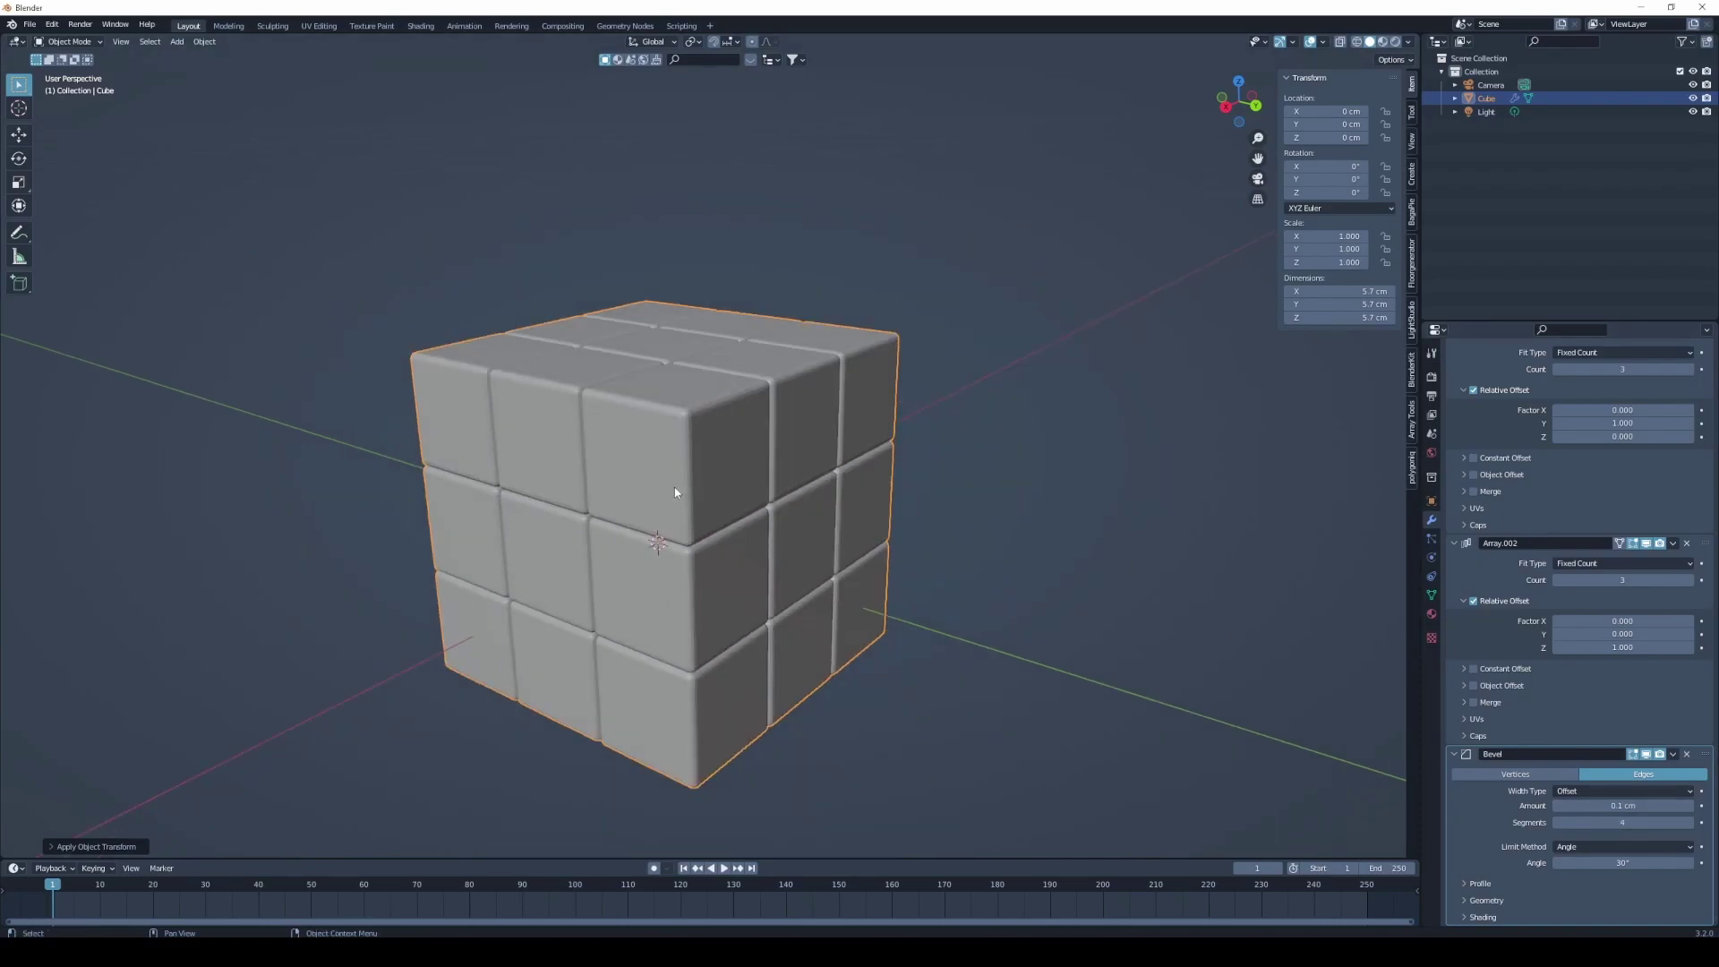
scroll(674, 492, up, 2)
- Shade the cube smooth and apply Array, Array.001, Array.002 and Bevel modifiers
right_click(700, 359)
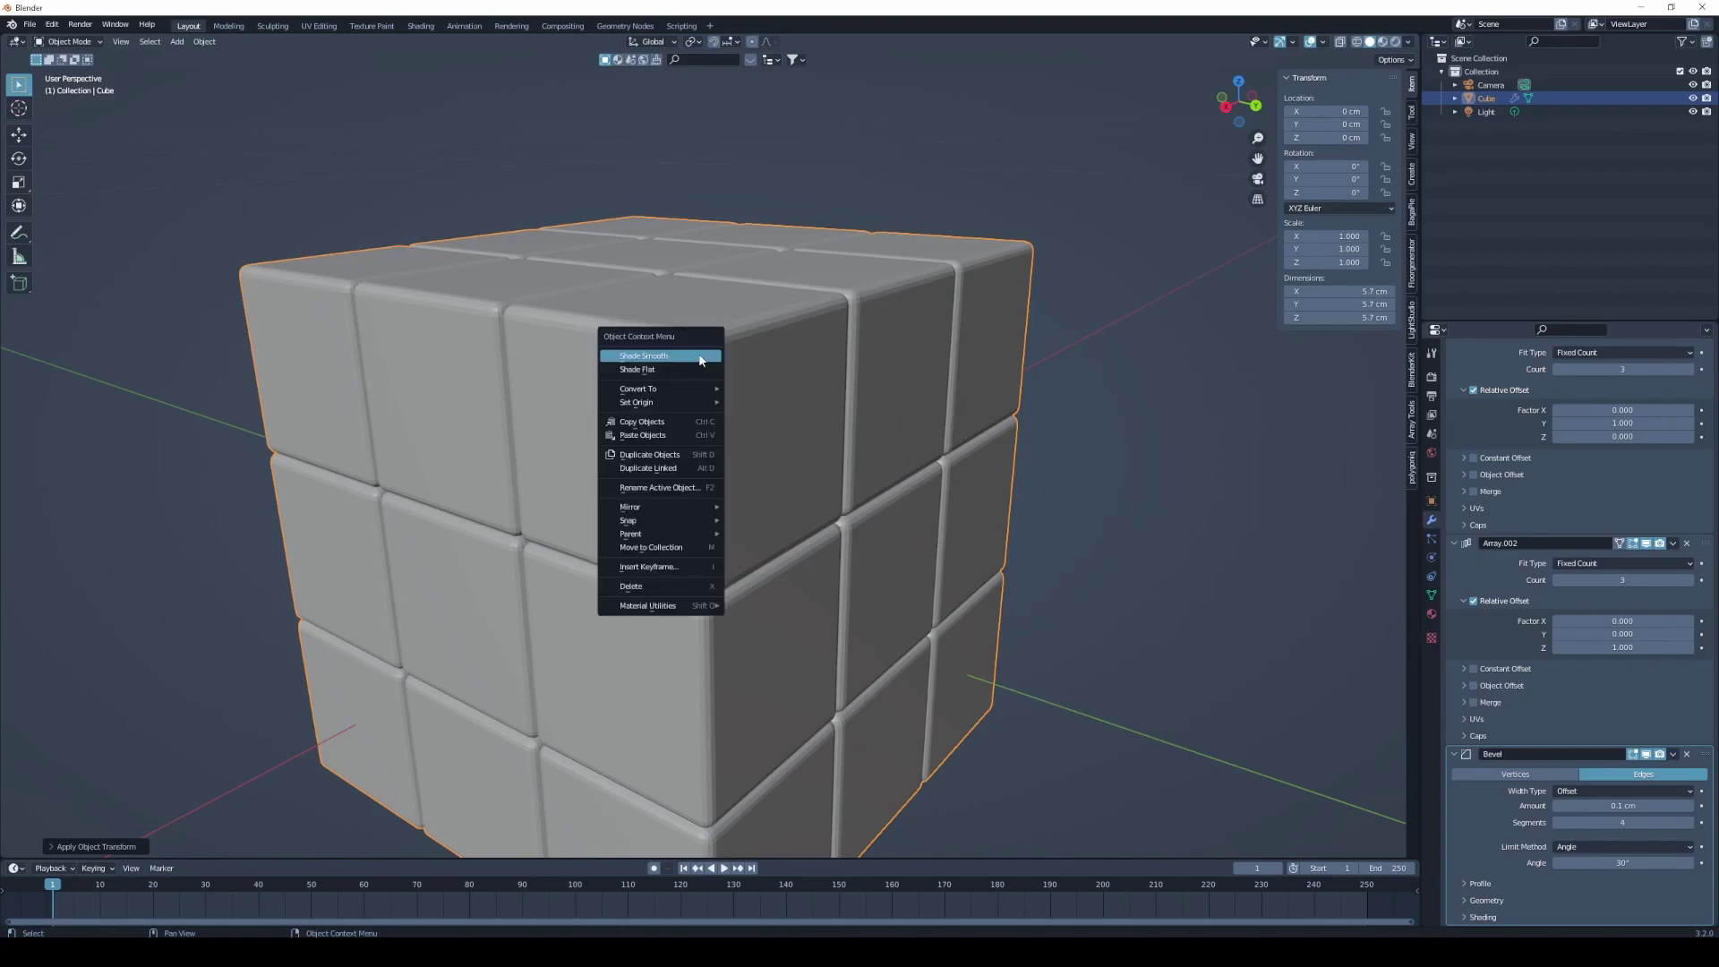
click(659, 358)
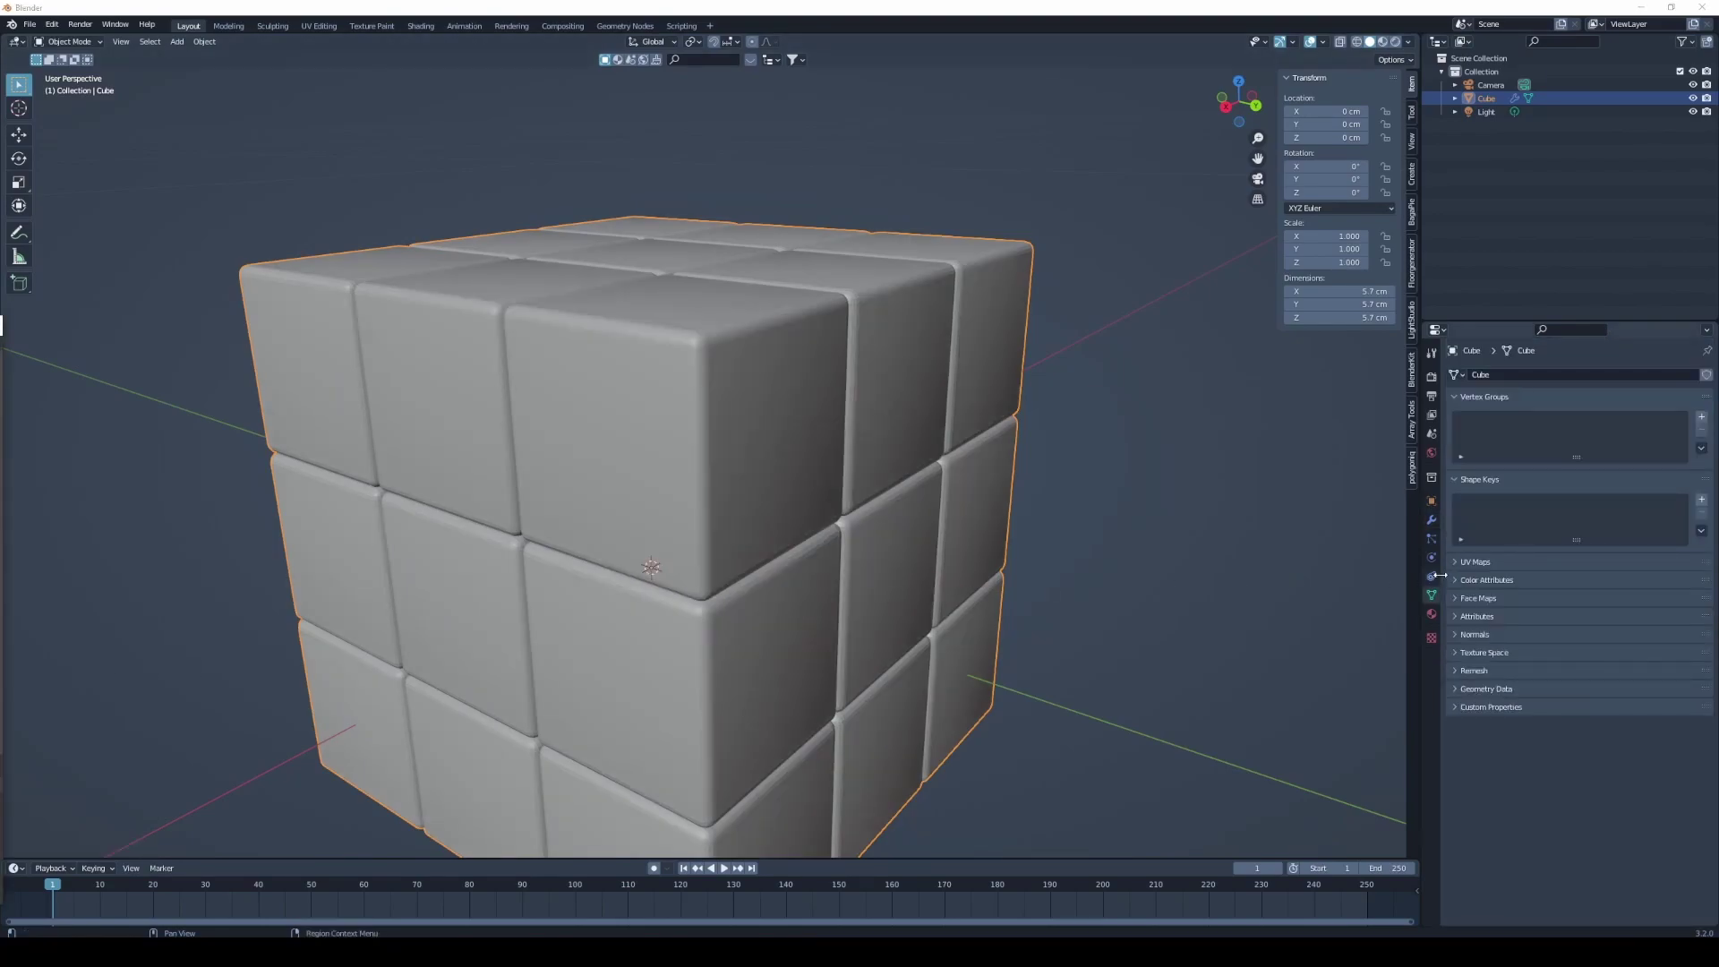
click(1431, 522)
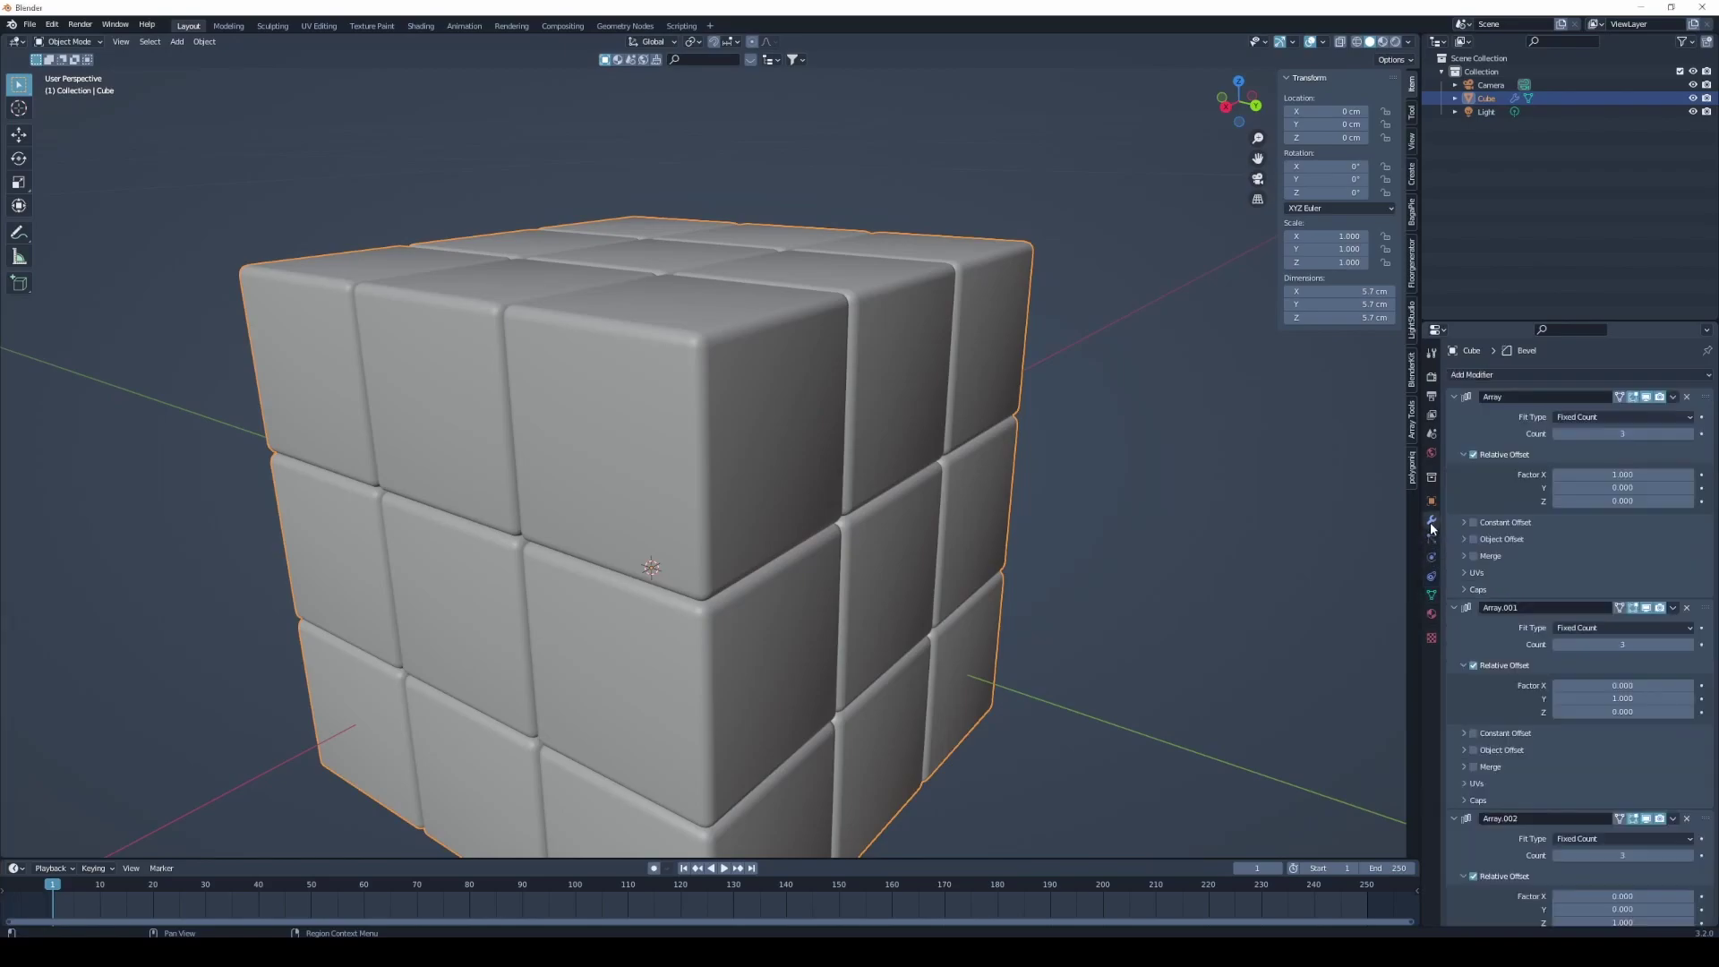
click(1673, 398)
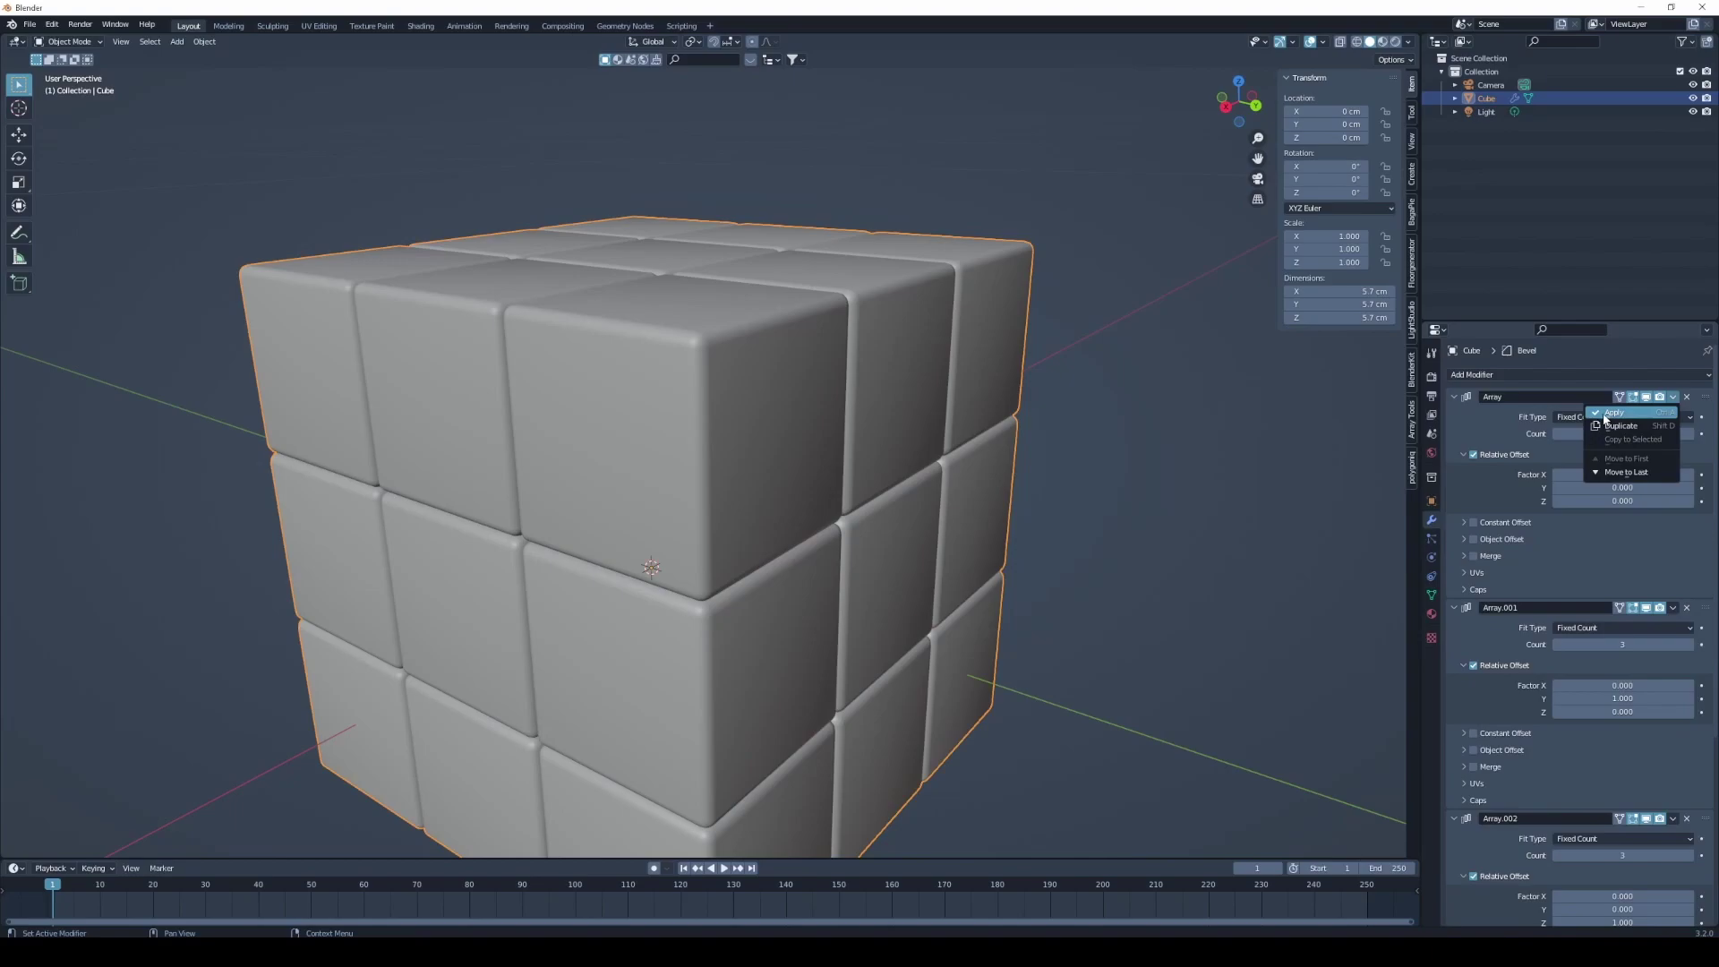
click(1650, 413)
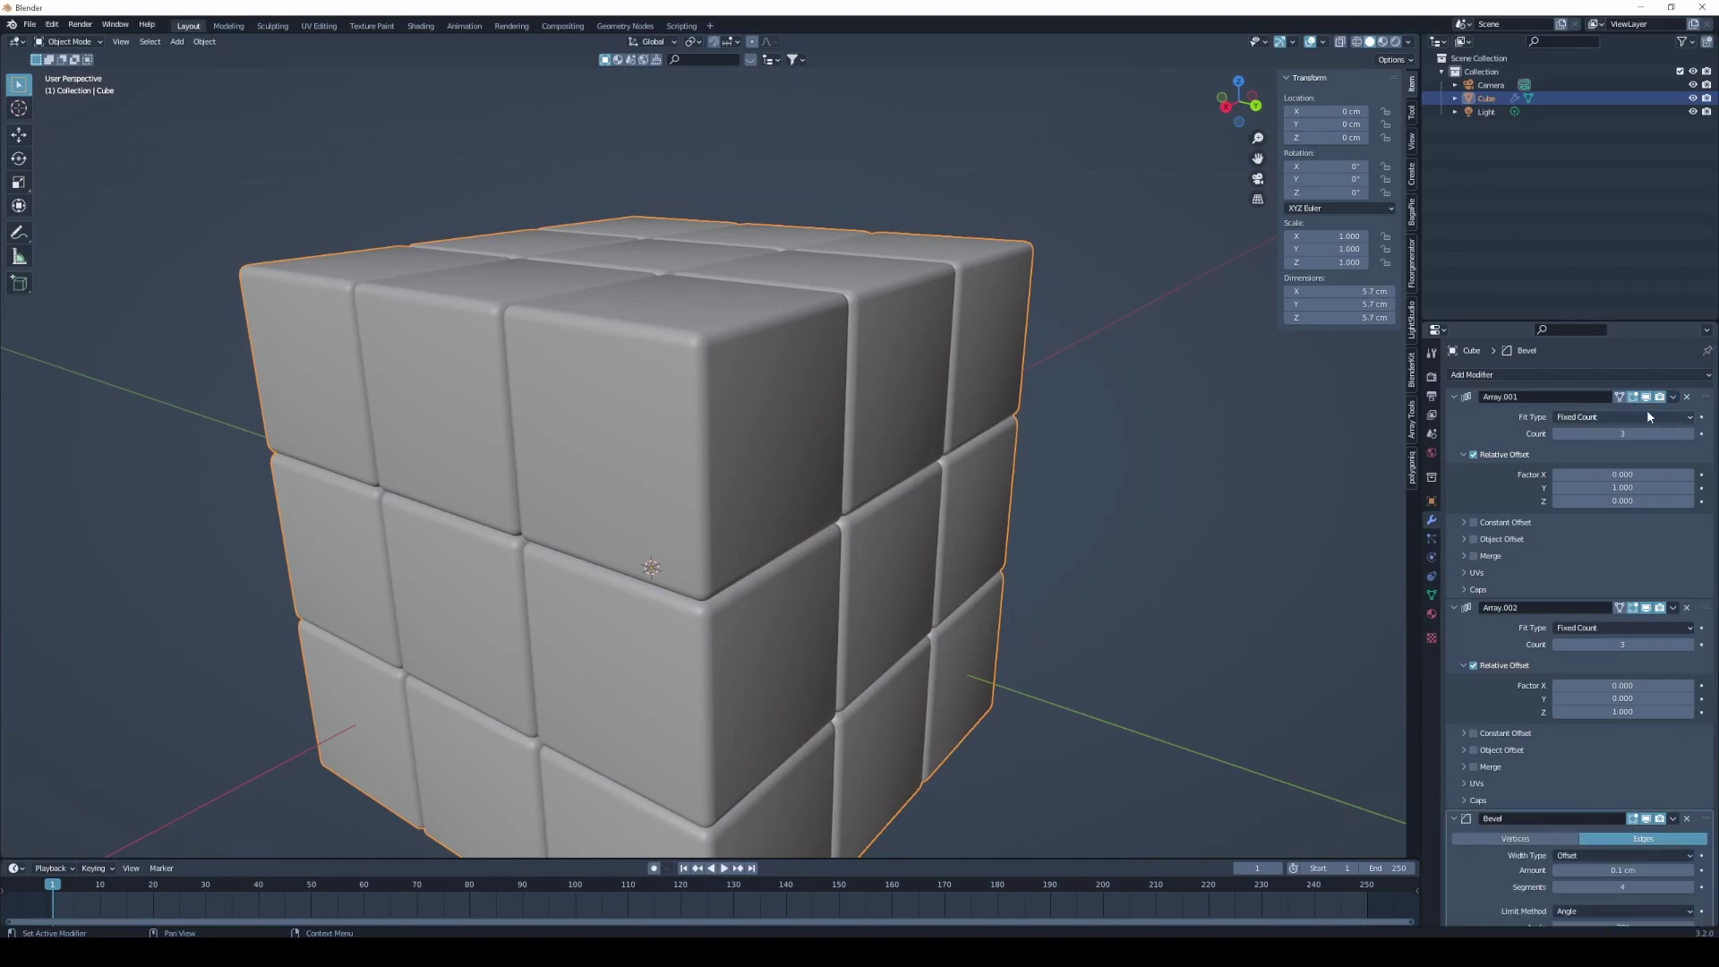
key(ctrl+a)
key(ctrl+a)
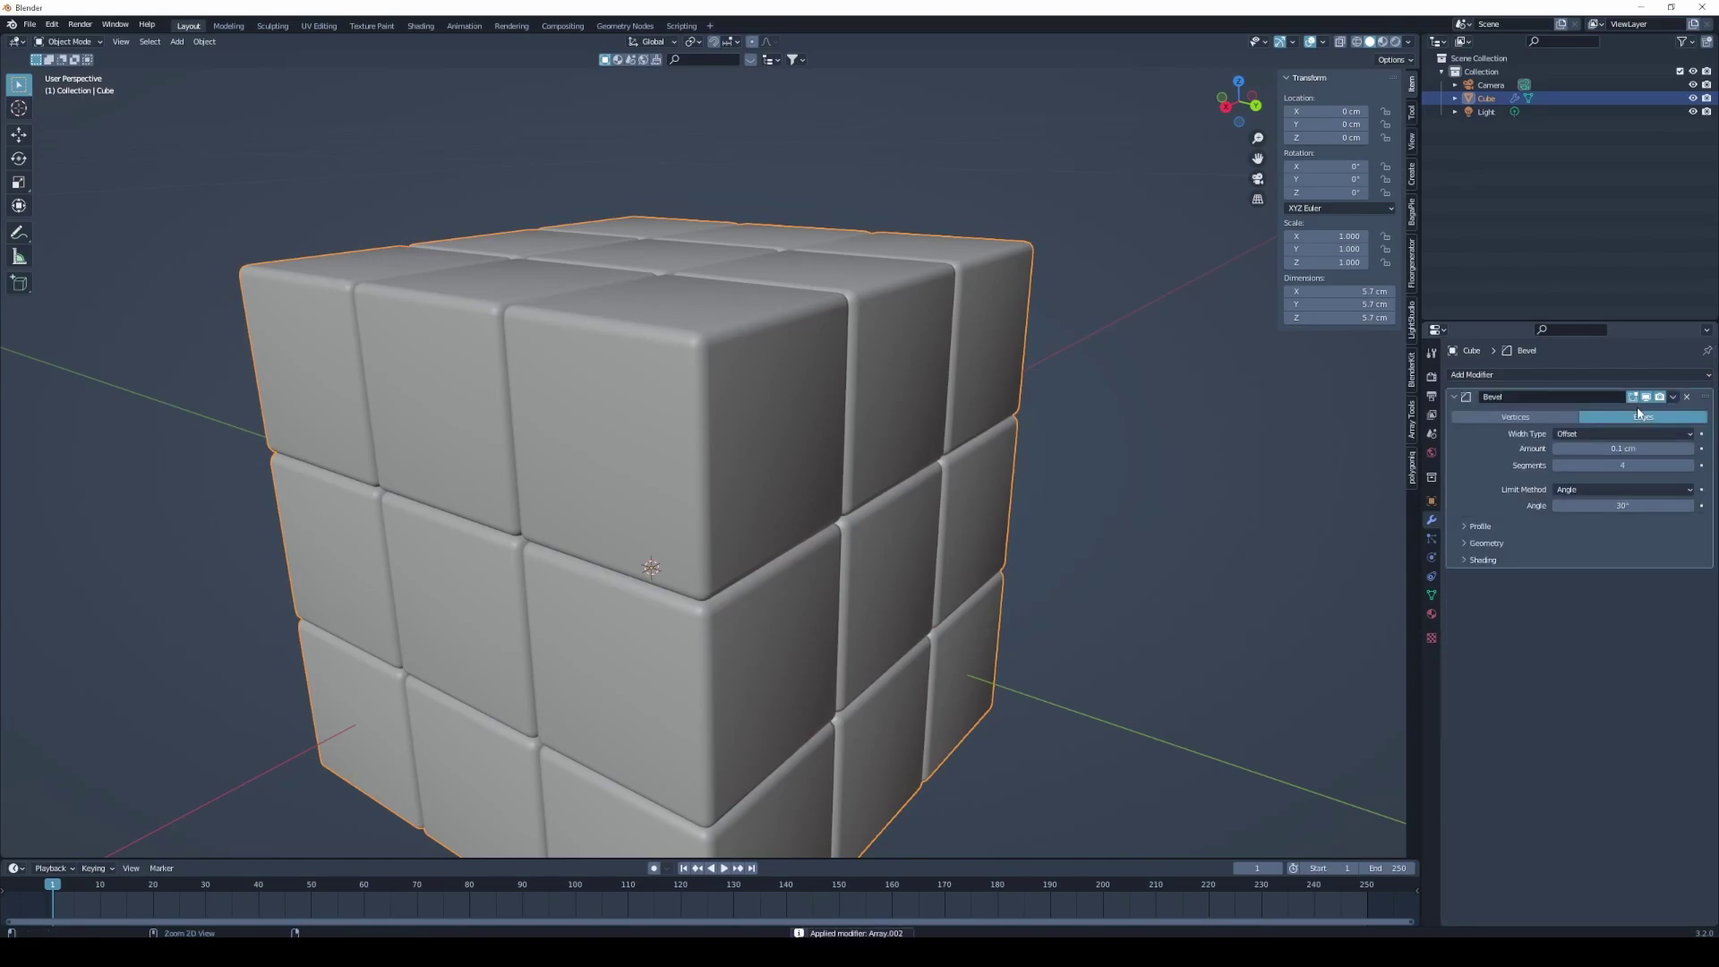
key(ctrl+a)
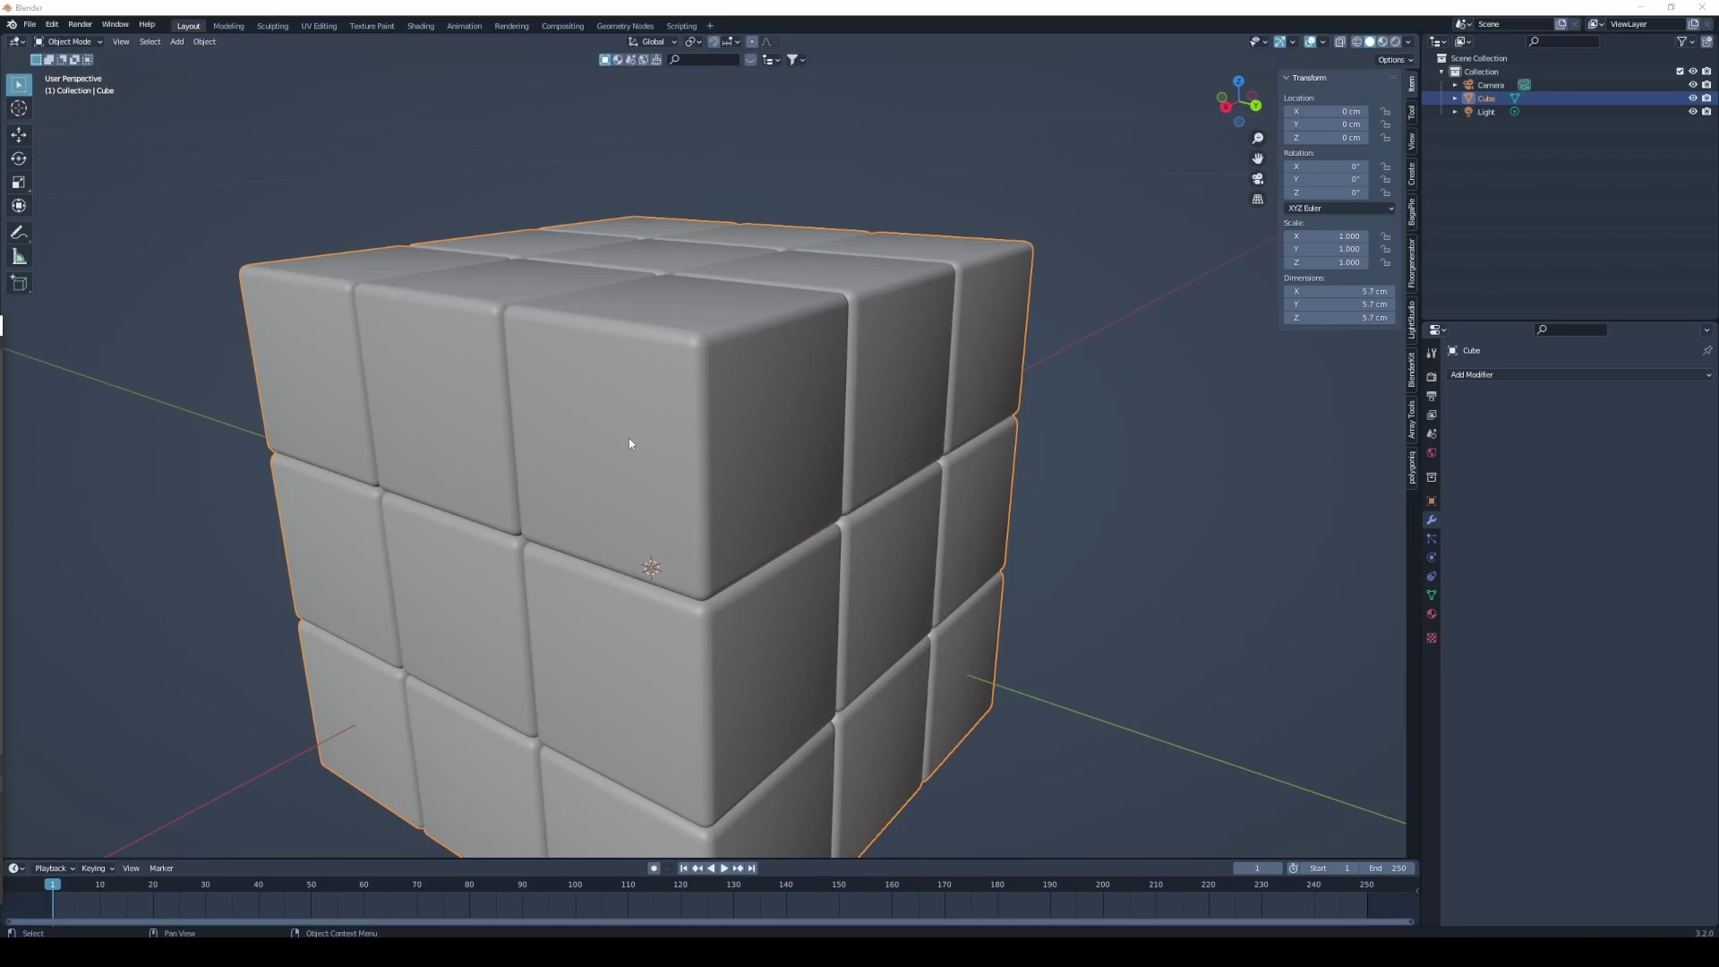
mouse_move(628, 438)
middle_down()
mouse_move(654, 384)
mouse_move(694, 364)
mouse_move(694, 338)
middle_up()
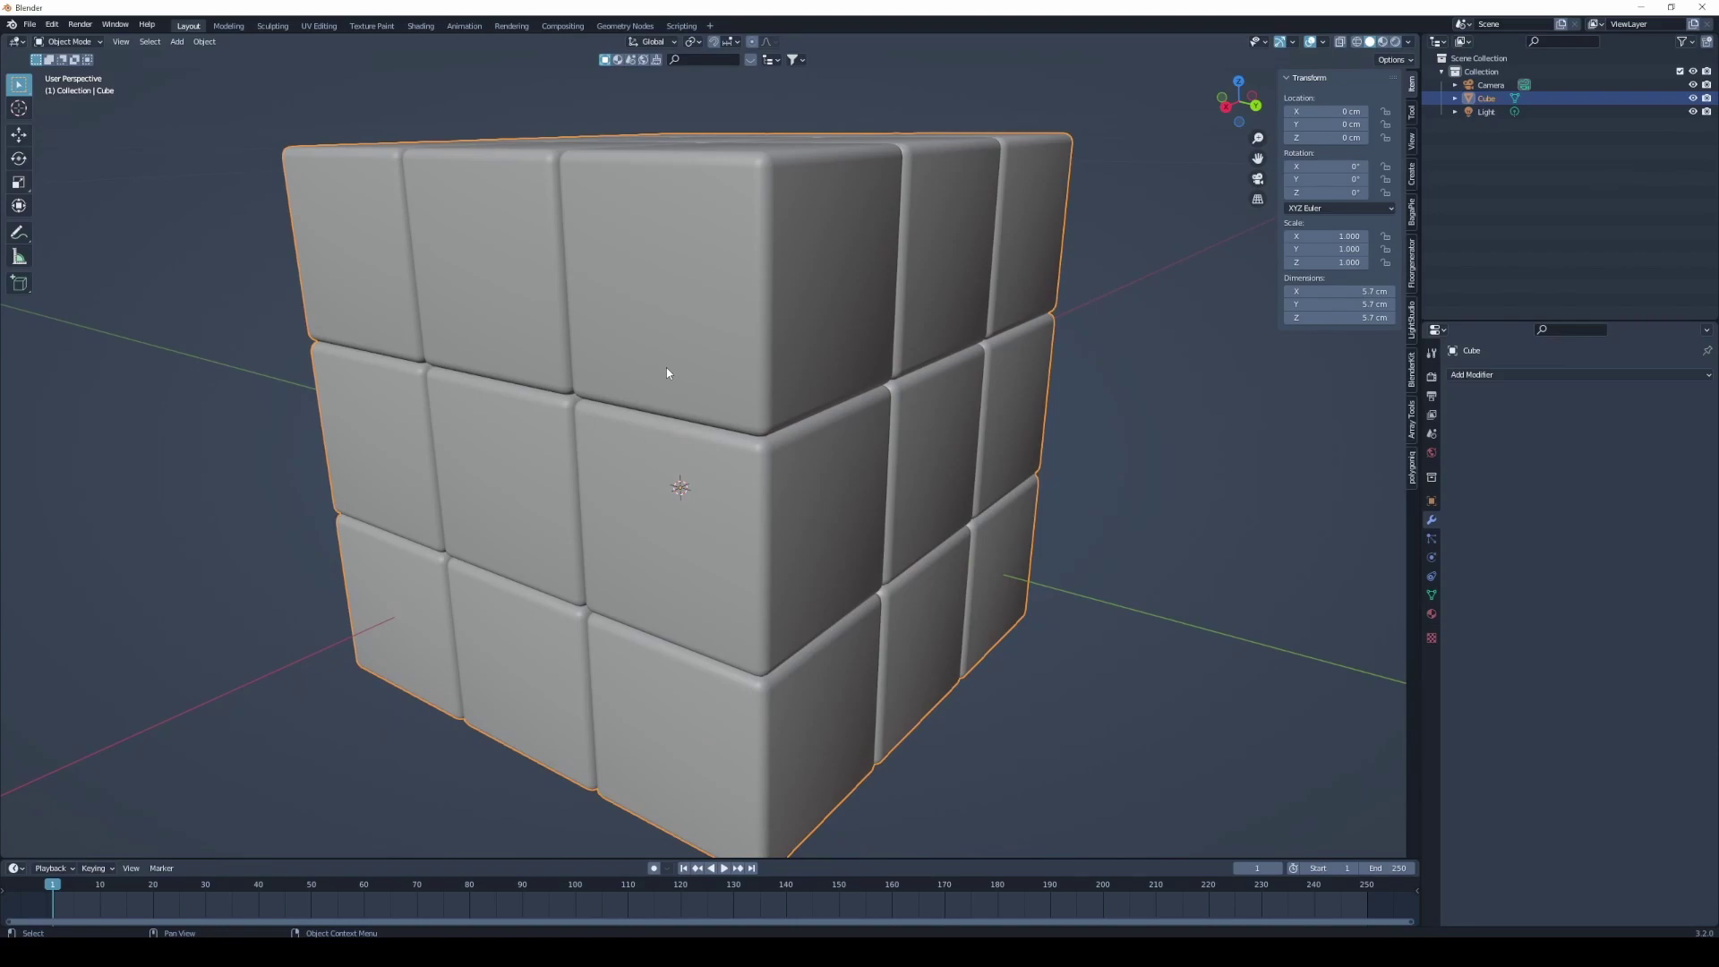
- In face-select Edit Mode, select the top and middle-row front tile faces
mouse_move(692, 320)
middle_down()
mouse_move(702, 356)
mouse_move(742, 358)
middle_up()
key(Tab)
key(3)
click(702, 357)
shift+click(412, 349)
shift+click(295, 355)
shift+click(269, 510)
shift+click(452, 555)
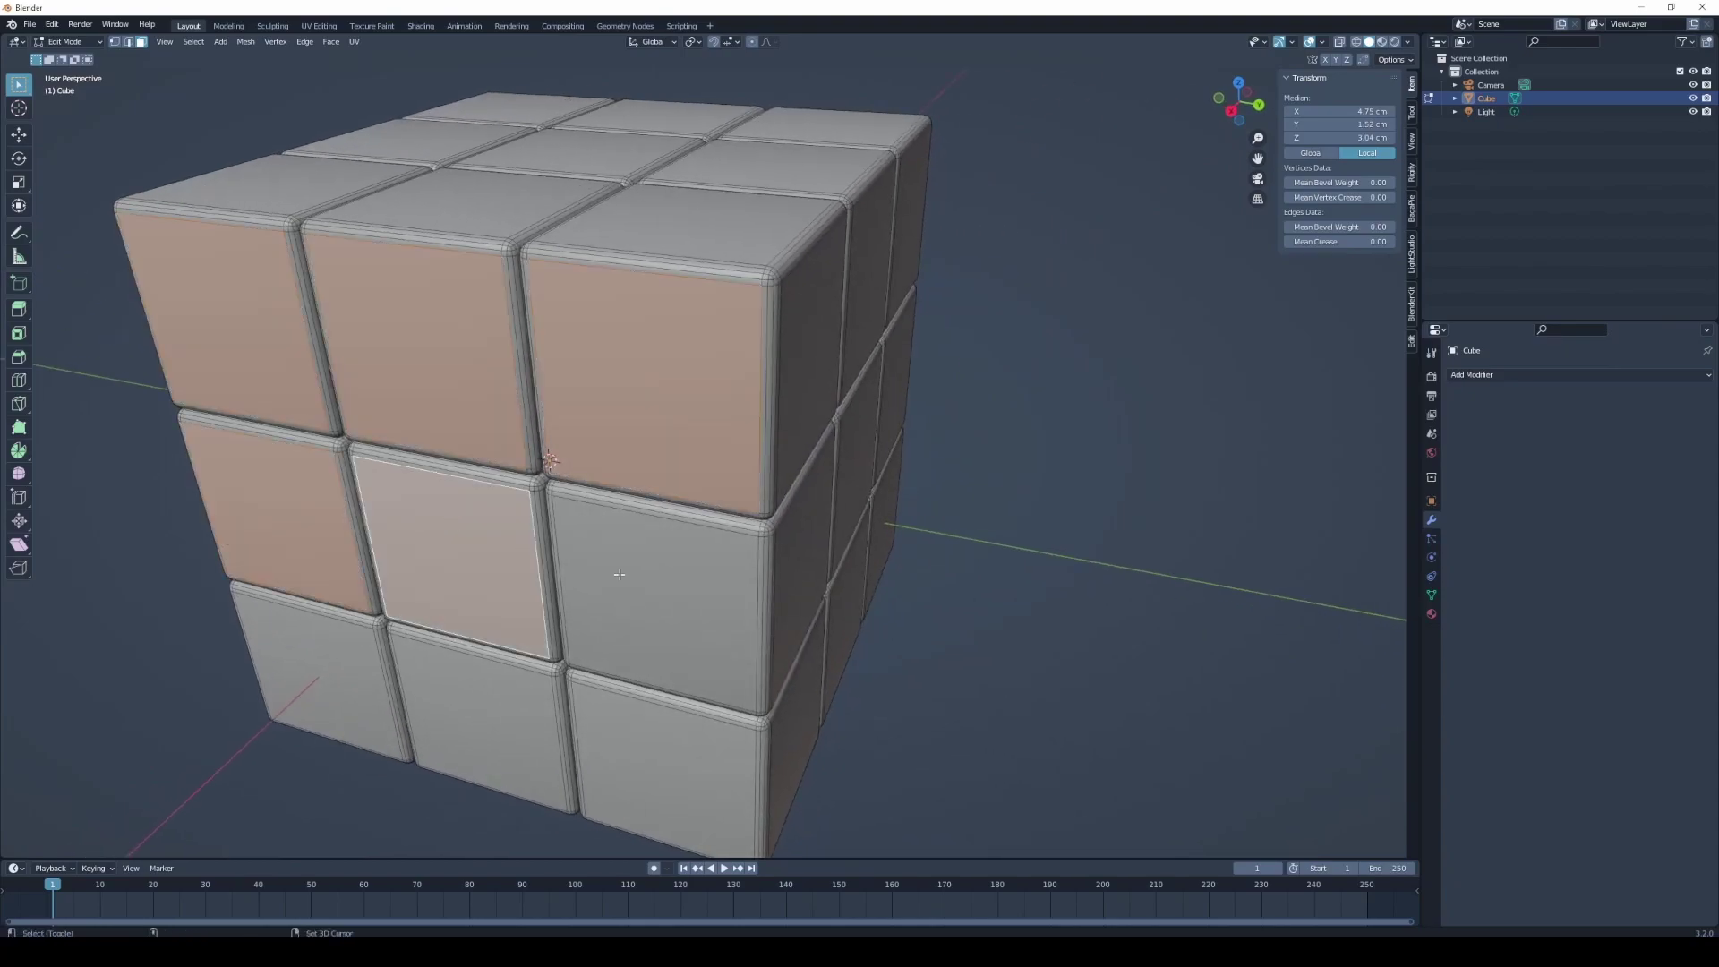
shift+click(654, 600)
- Select the remaining front tile faces and duplicate them in place
middle_drag(495, 699, 756, 653)
scroll(756, 653, down, 5)
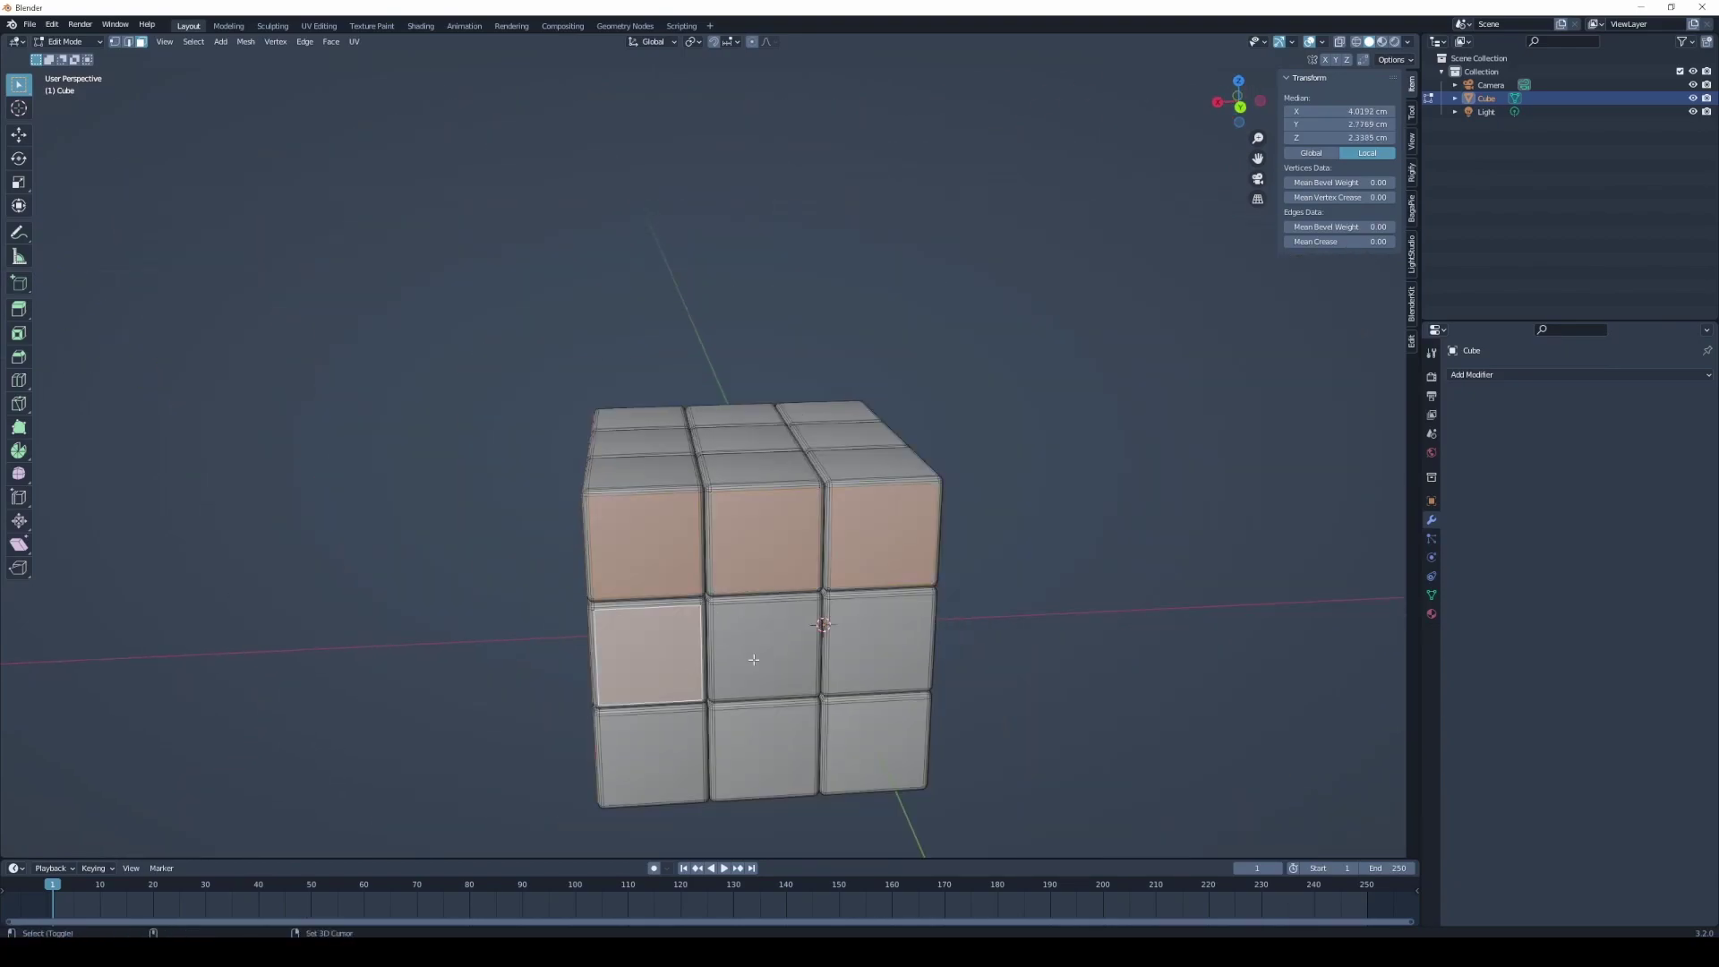
shift+click(895, 488)
shift+click(611, 756)
middle_drag(611, 756, 537, 729)
shift+click(663, 618)
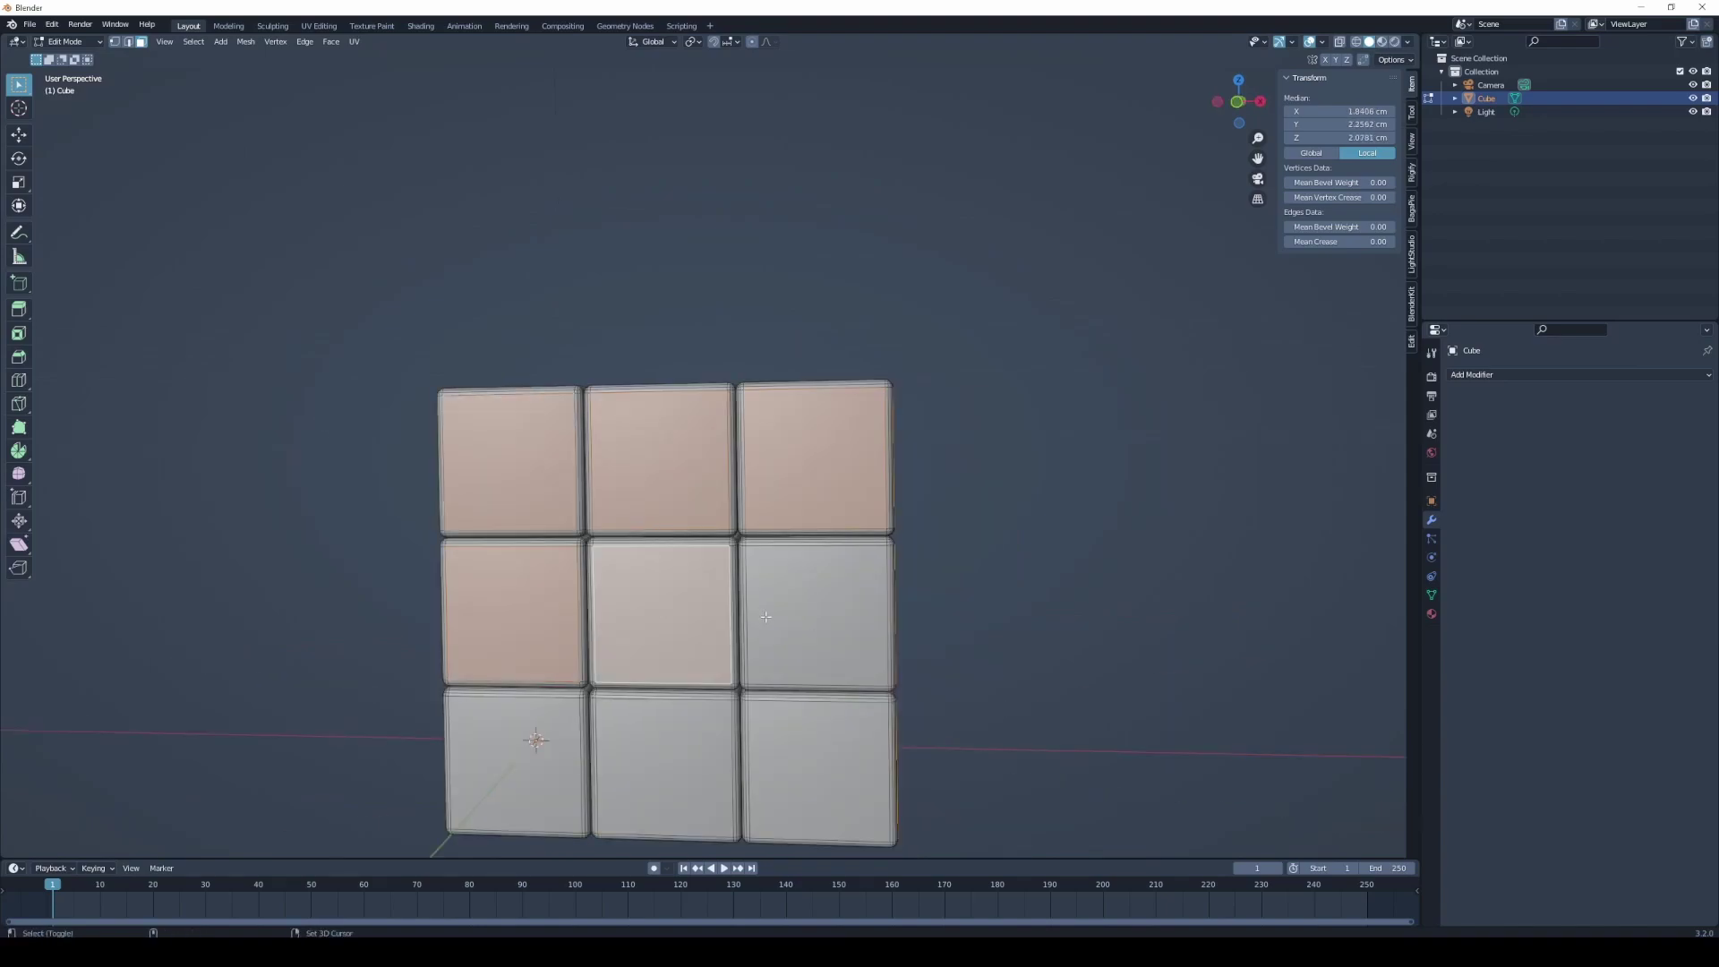
shift+click(664, 765)
middle_drag(664, 765, 540, 475)
middle_drag(659, 738, 733, 555)
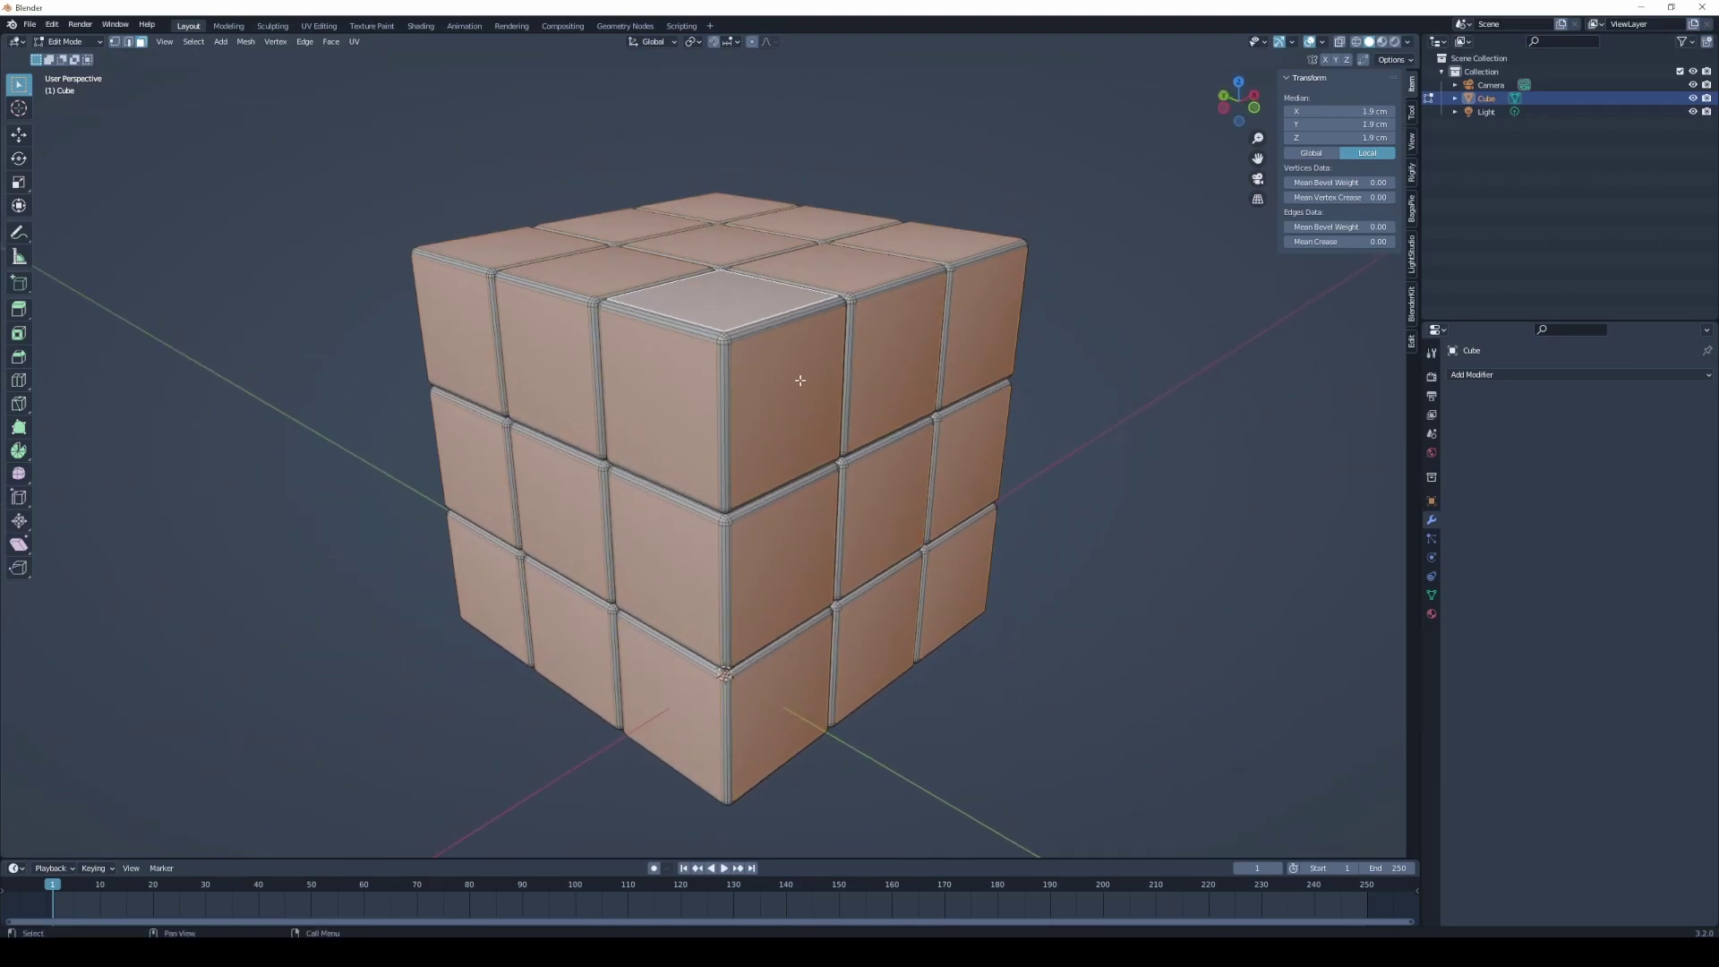
shift+middle_drag(800, 379, 768, 358)
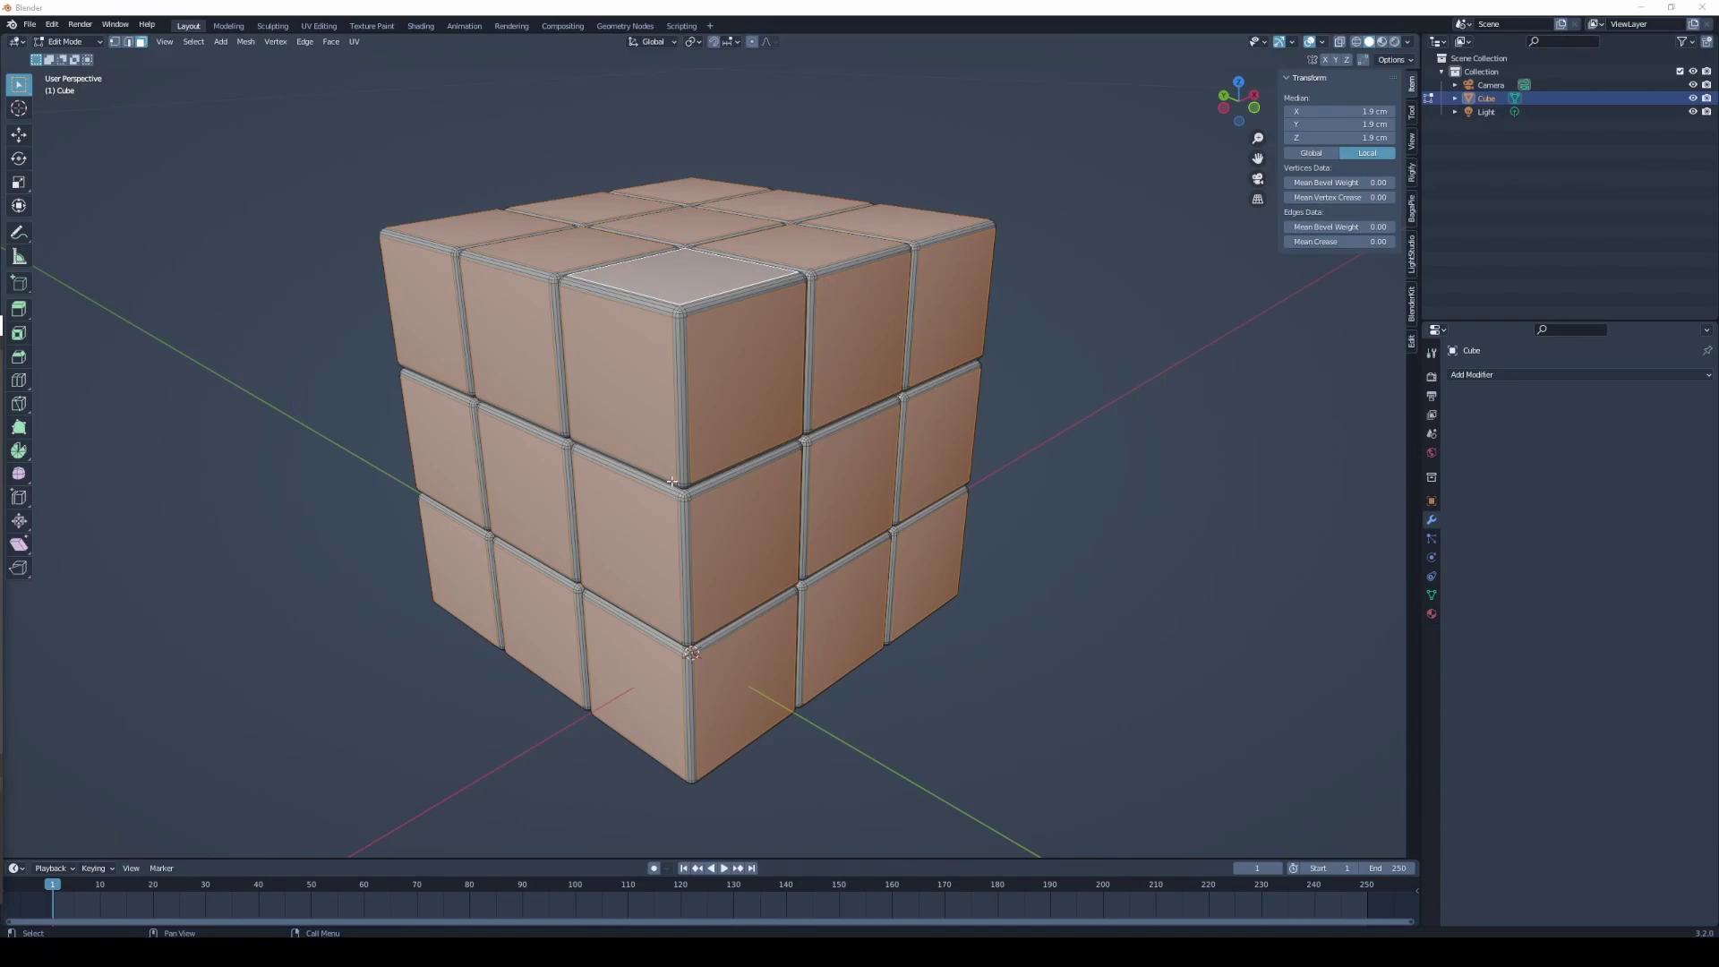
key(g)
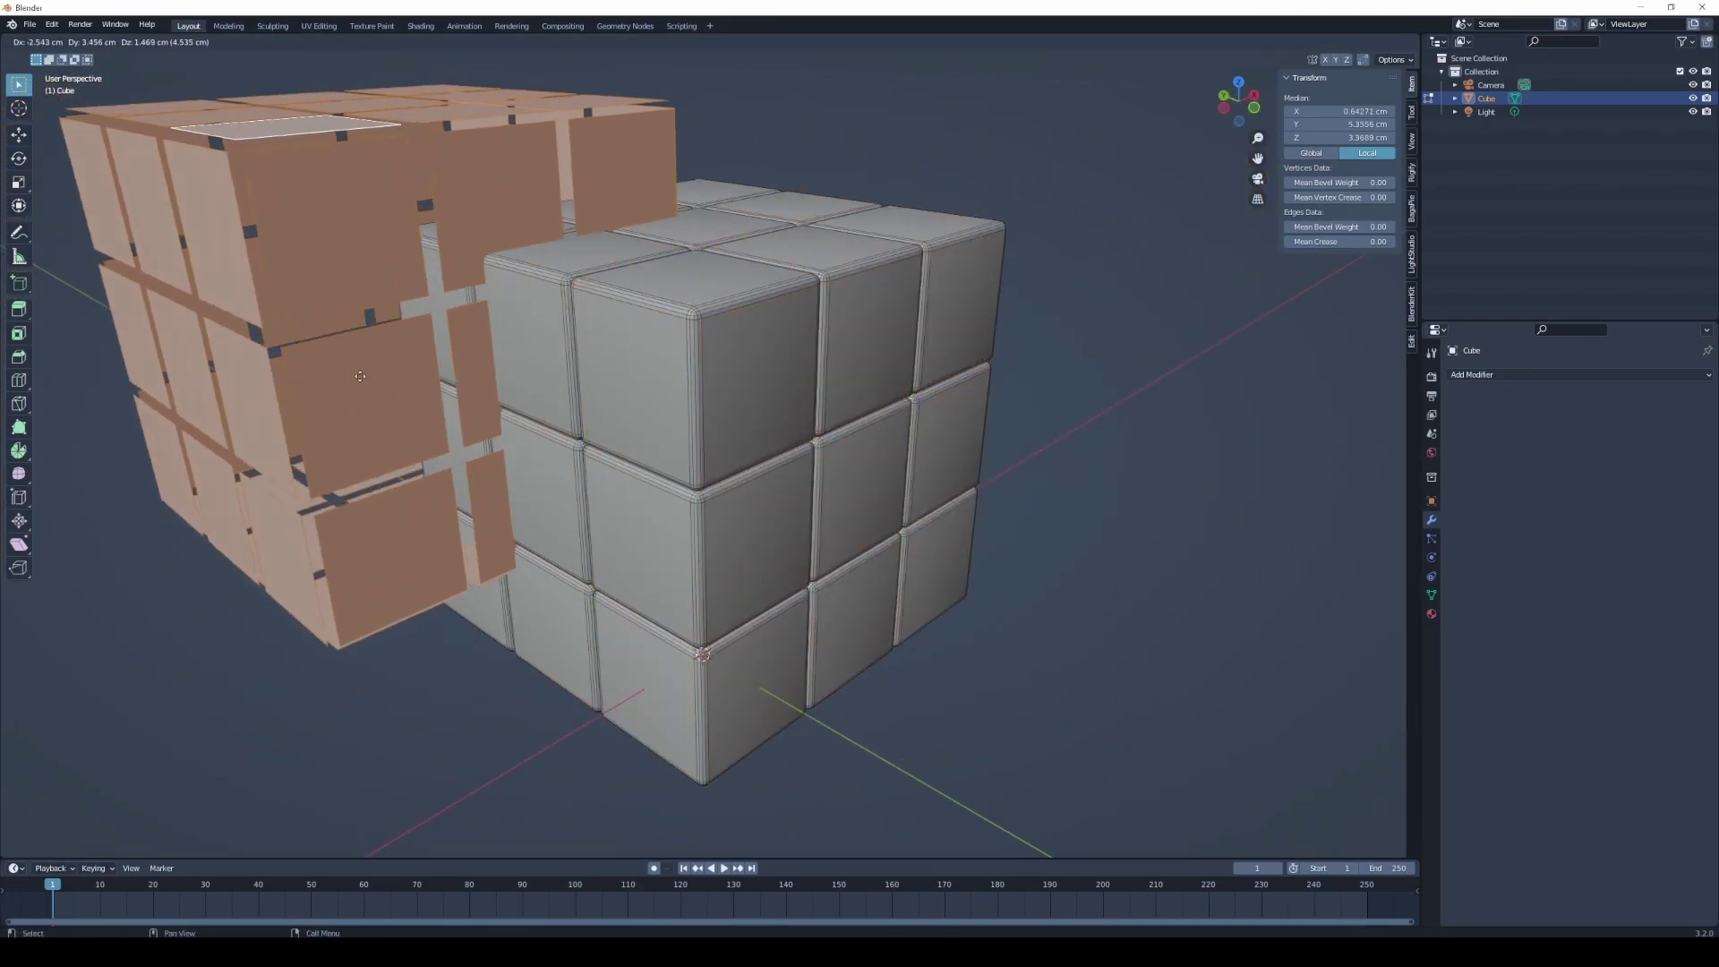
right_click(706, 544)
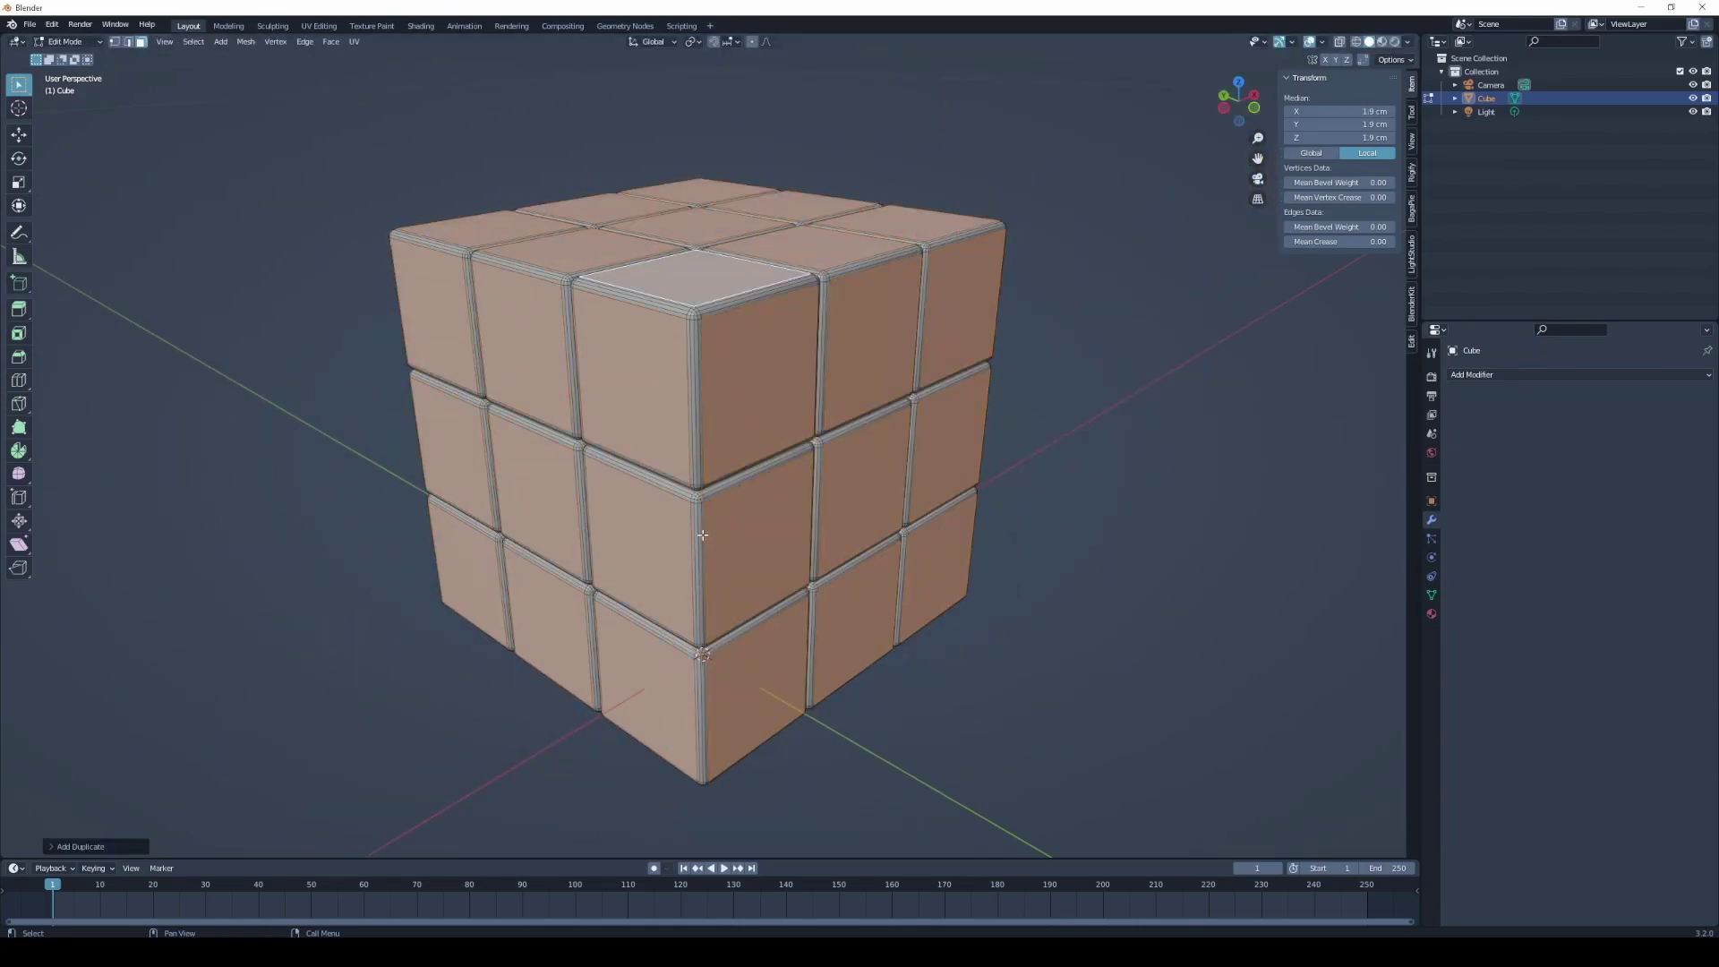
- Delete the selected faces, then separate the whole remaining mesh into its own object
key(x)
key(Escape)
key(x)
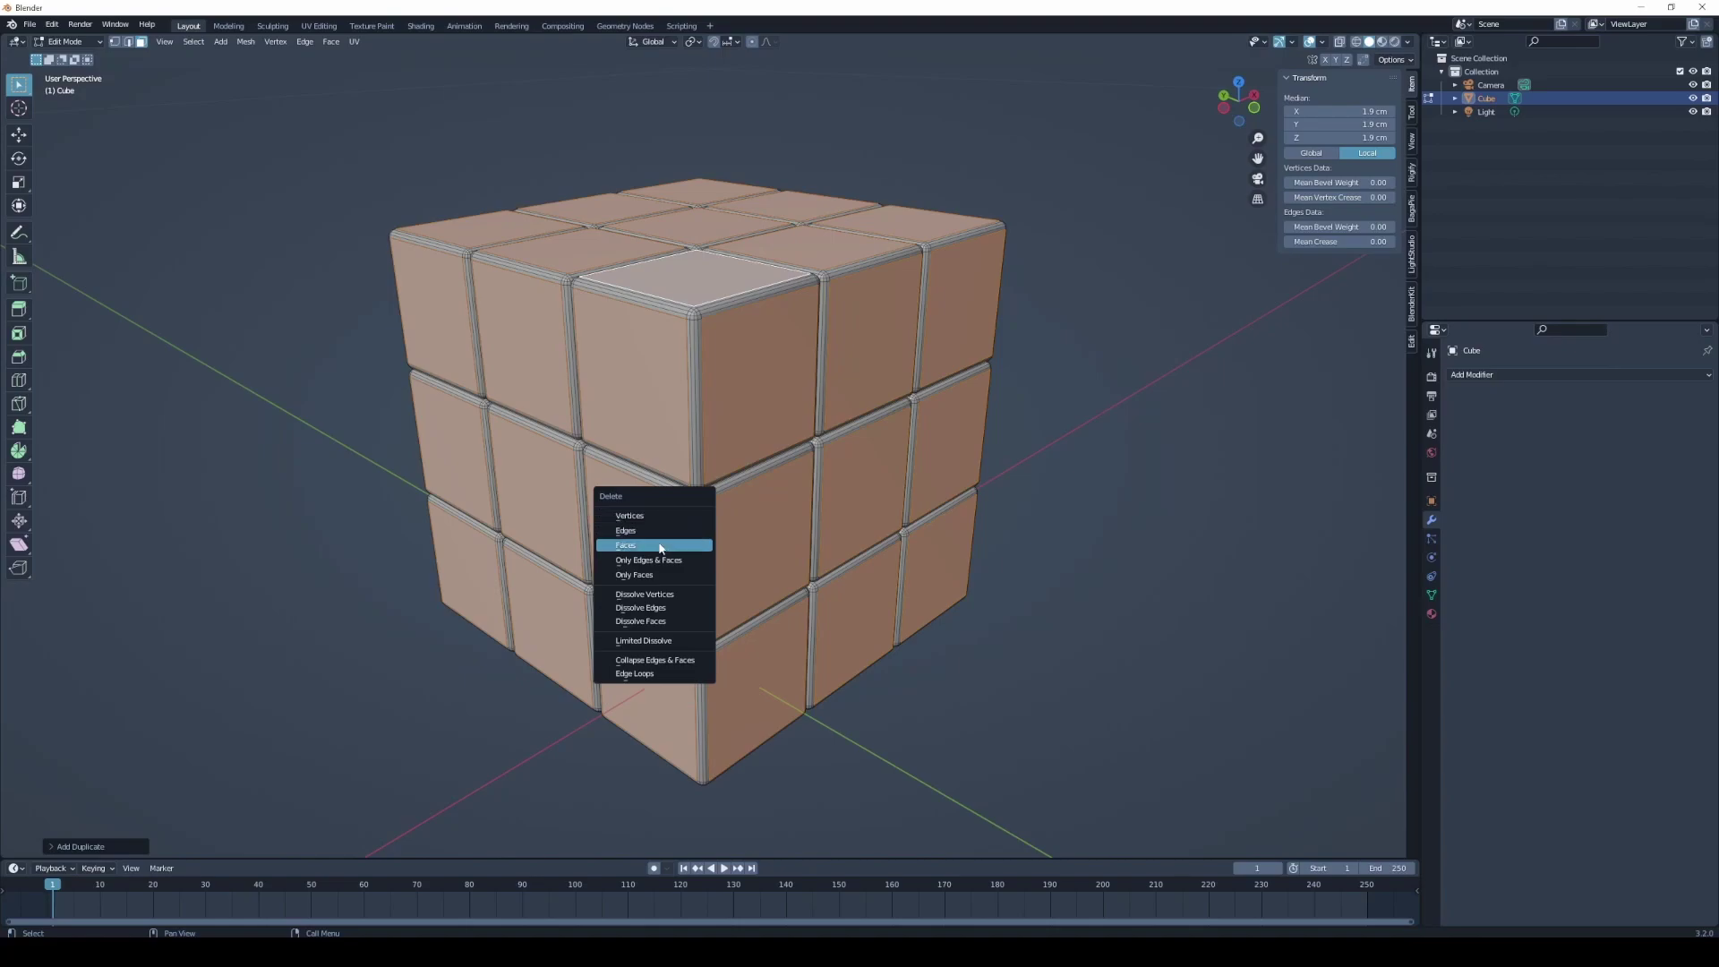
click(660, 545)
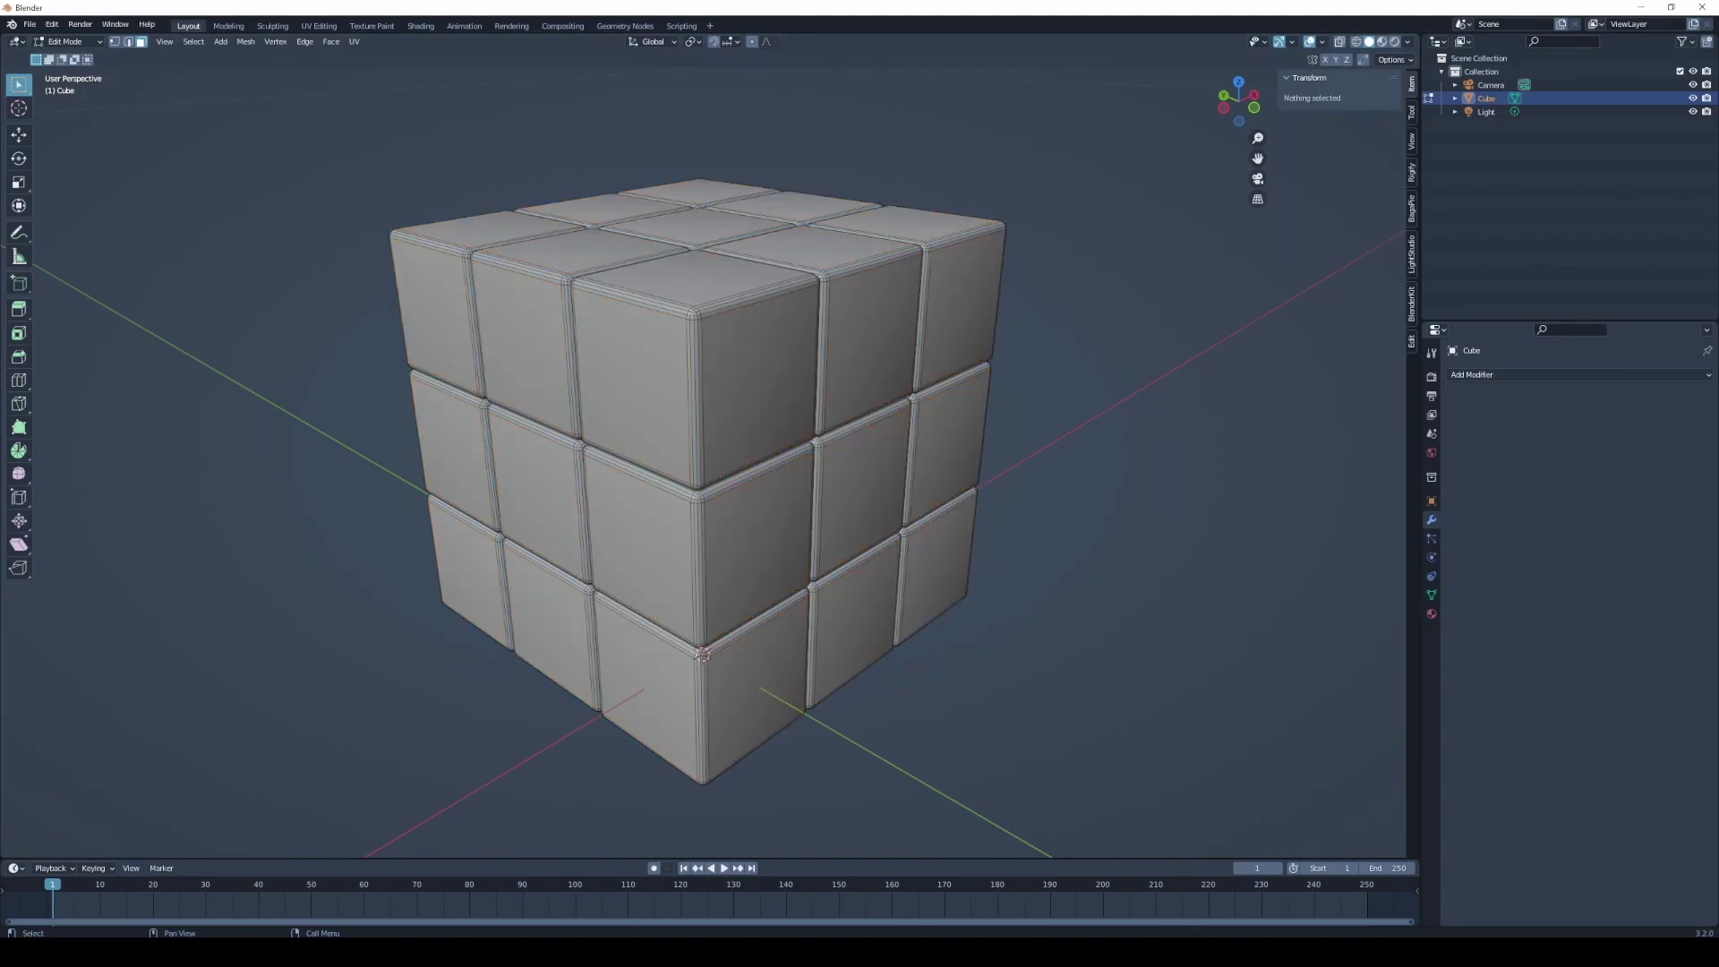
key(a)
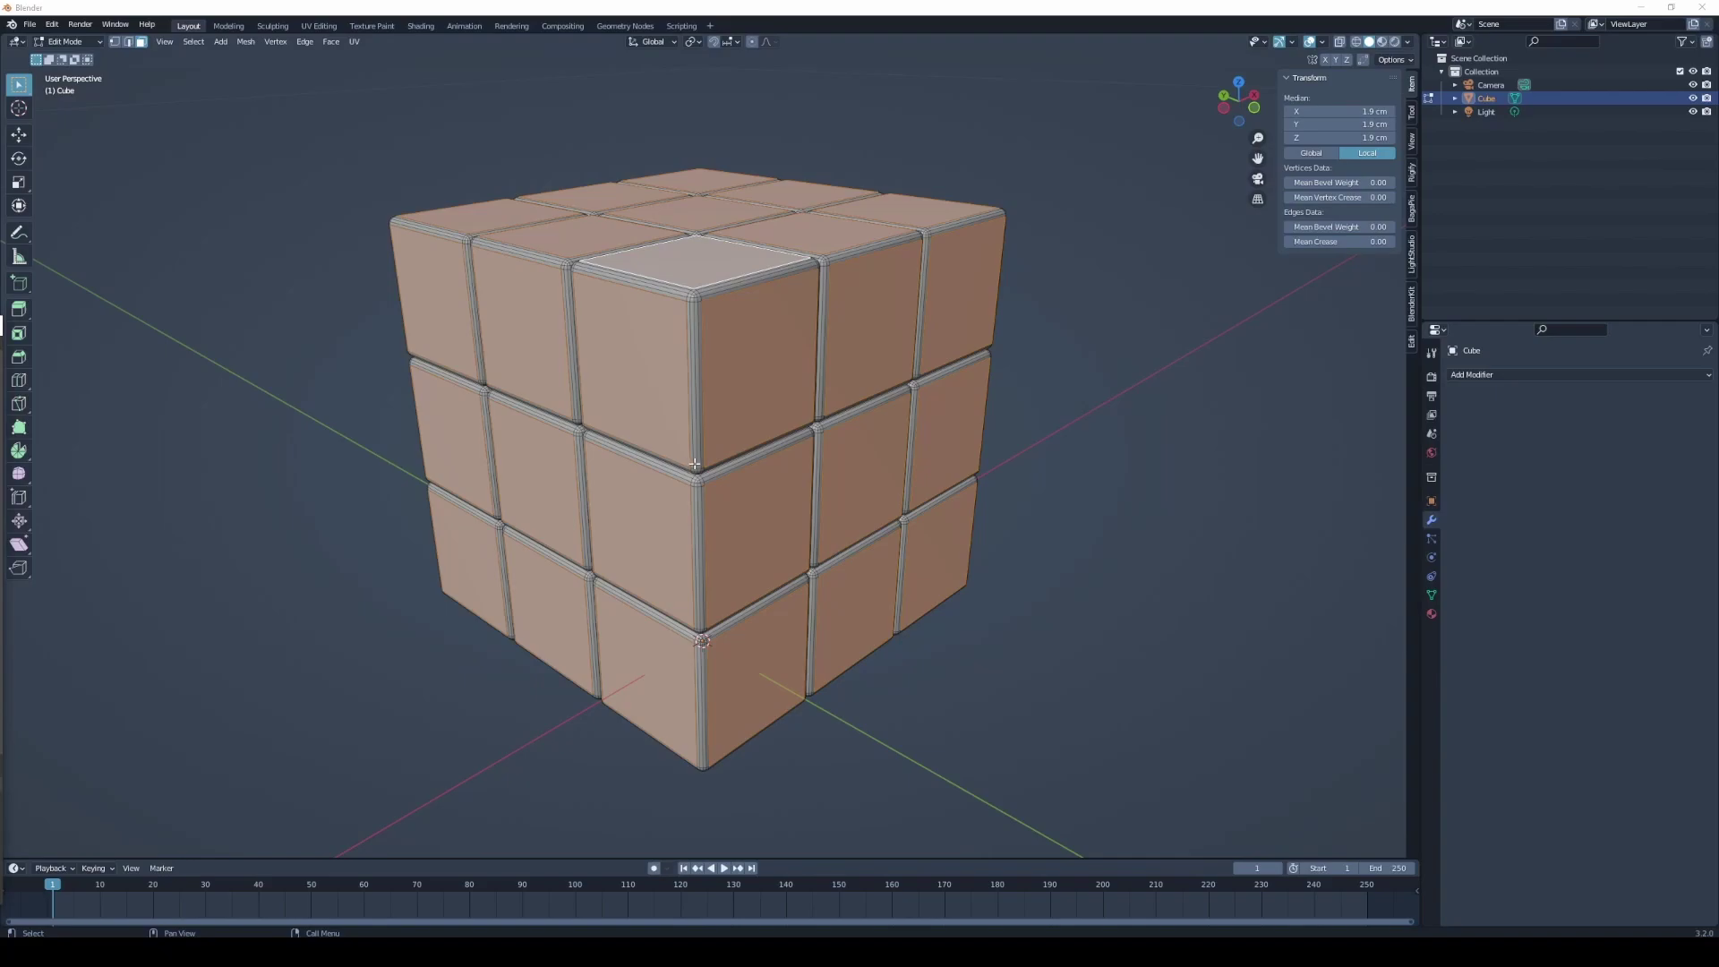
key(p)
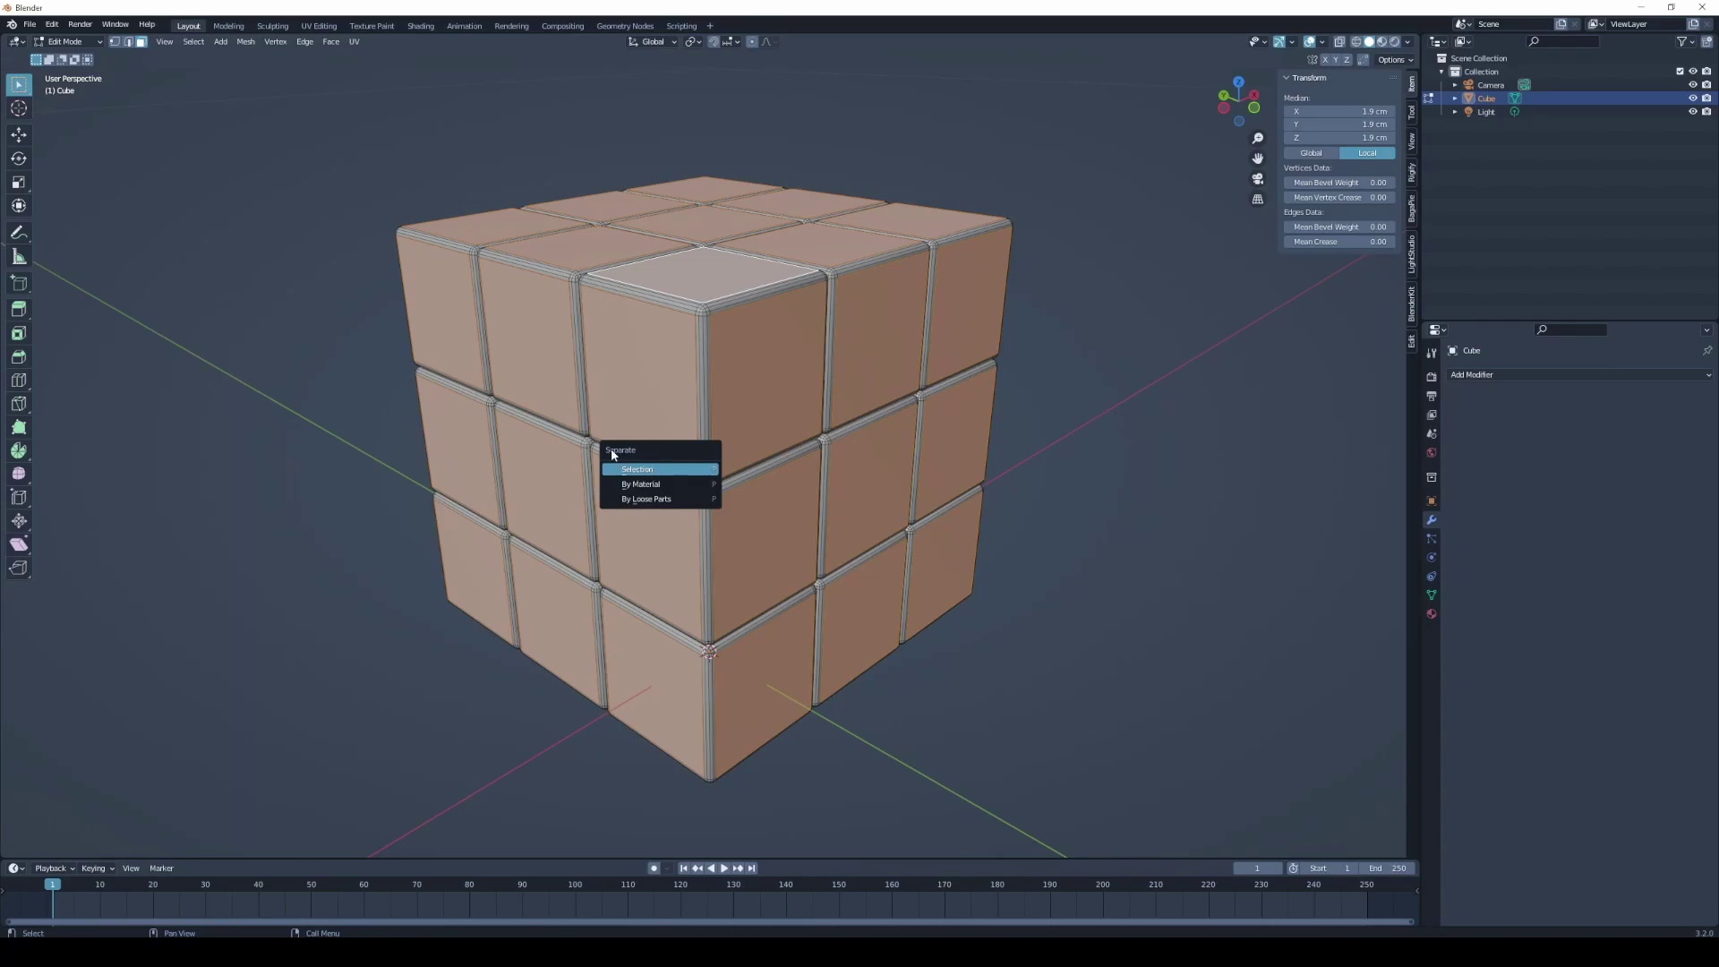
click(653, 470)
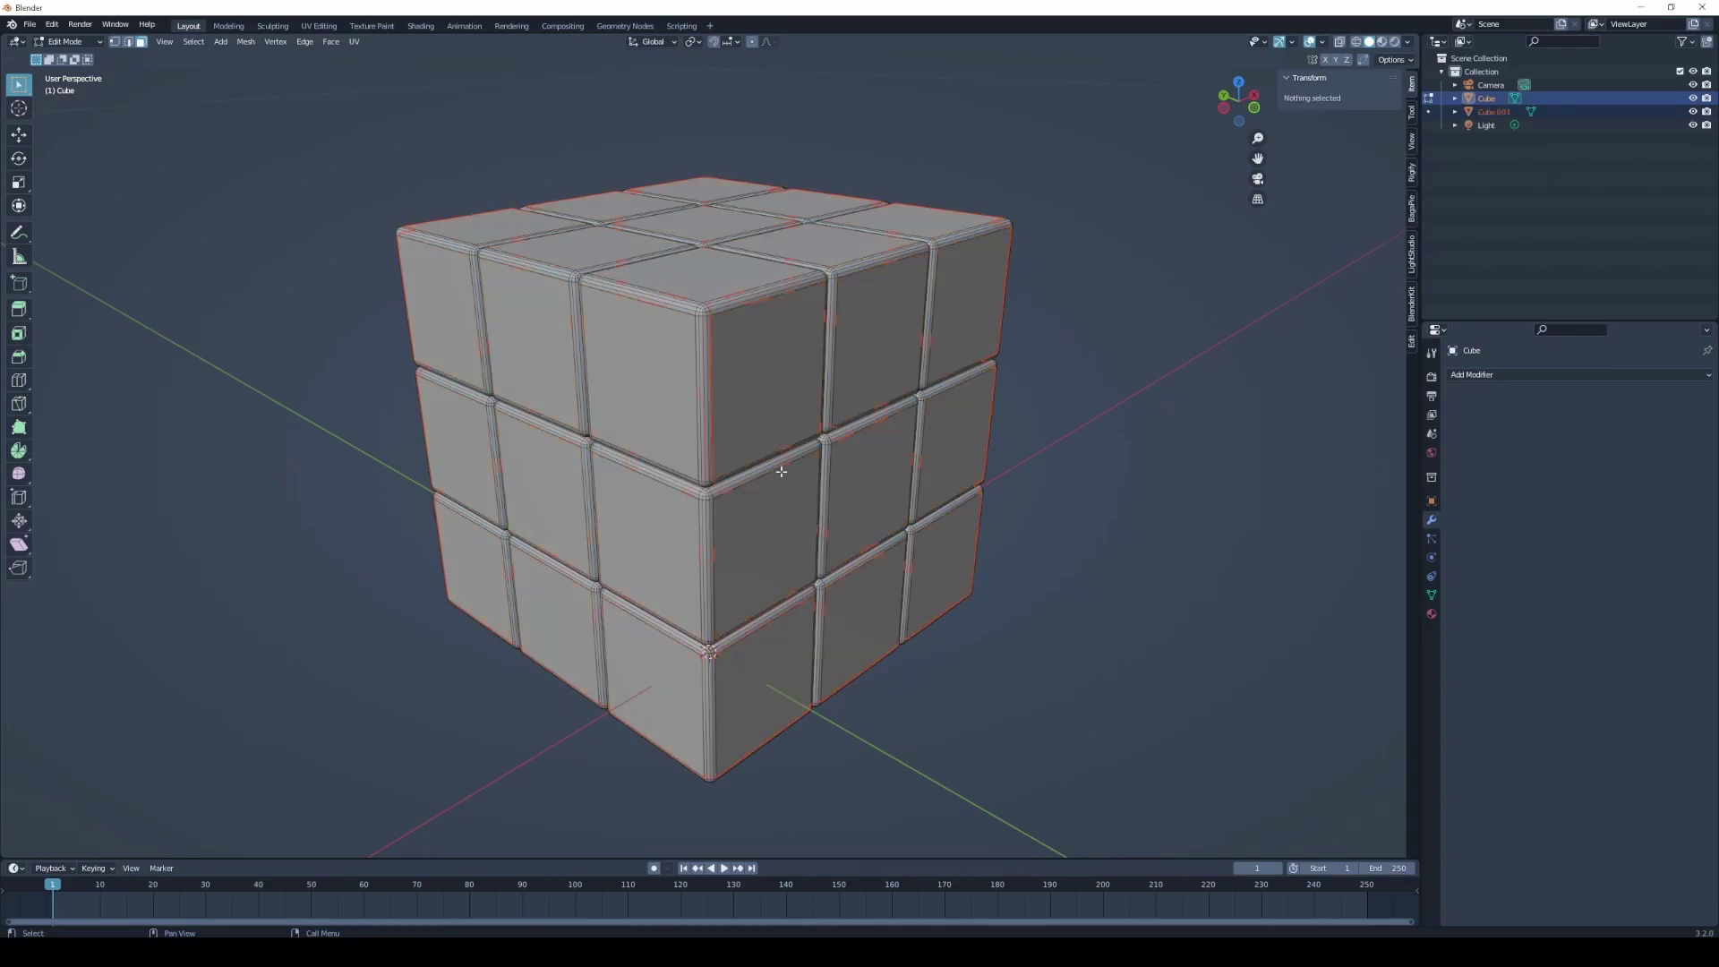
- In Object Mode, select Cube.001 and test-move it, leaving it in place
key(Tab)
click(764, 401)
key(g)
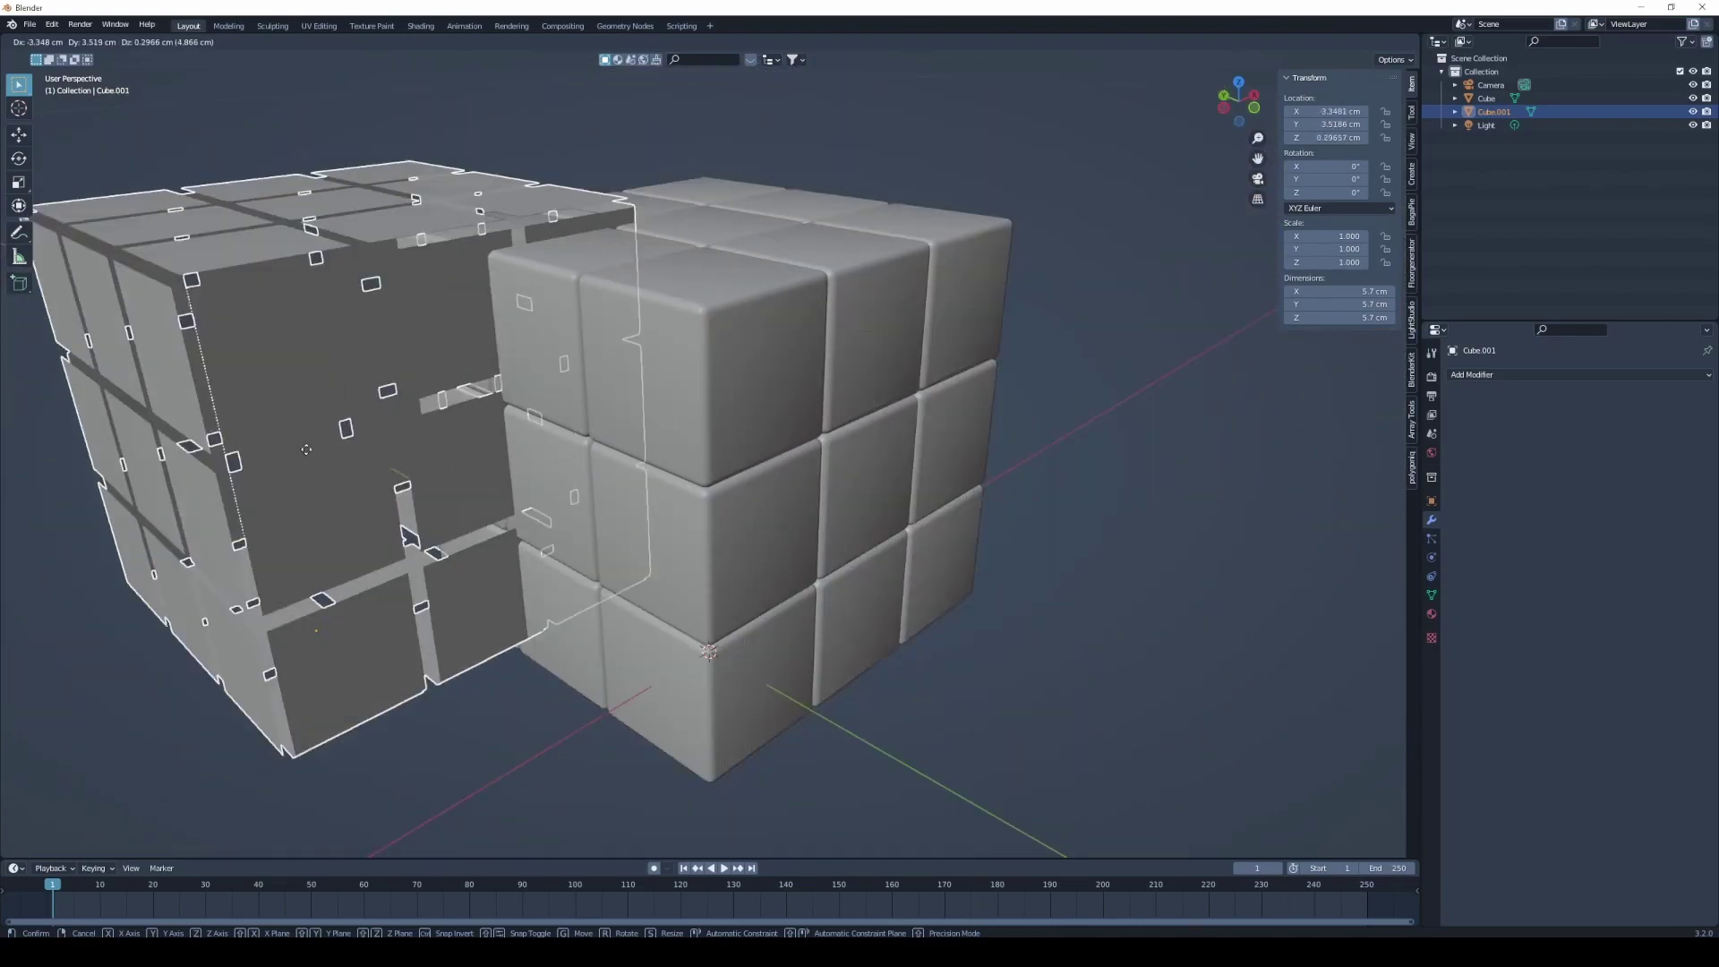
key(Escape)
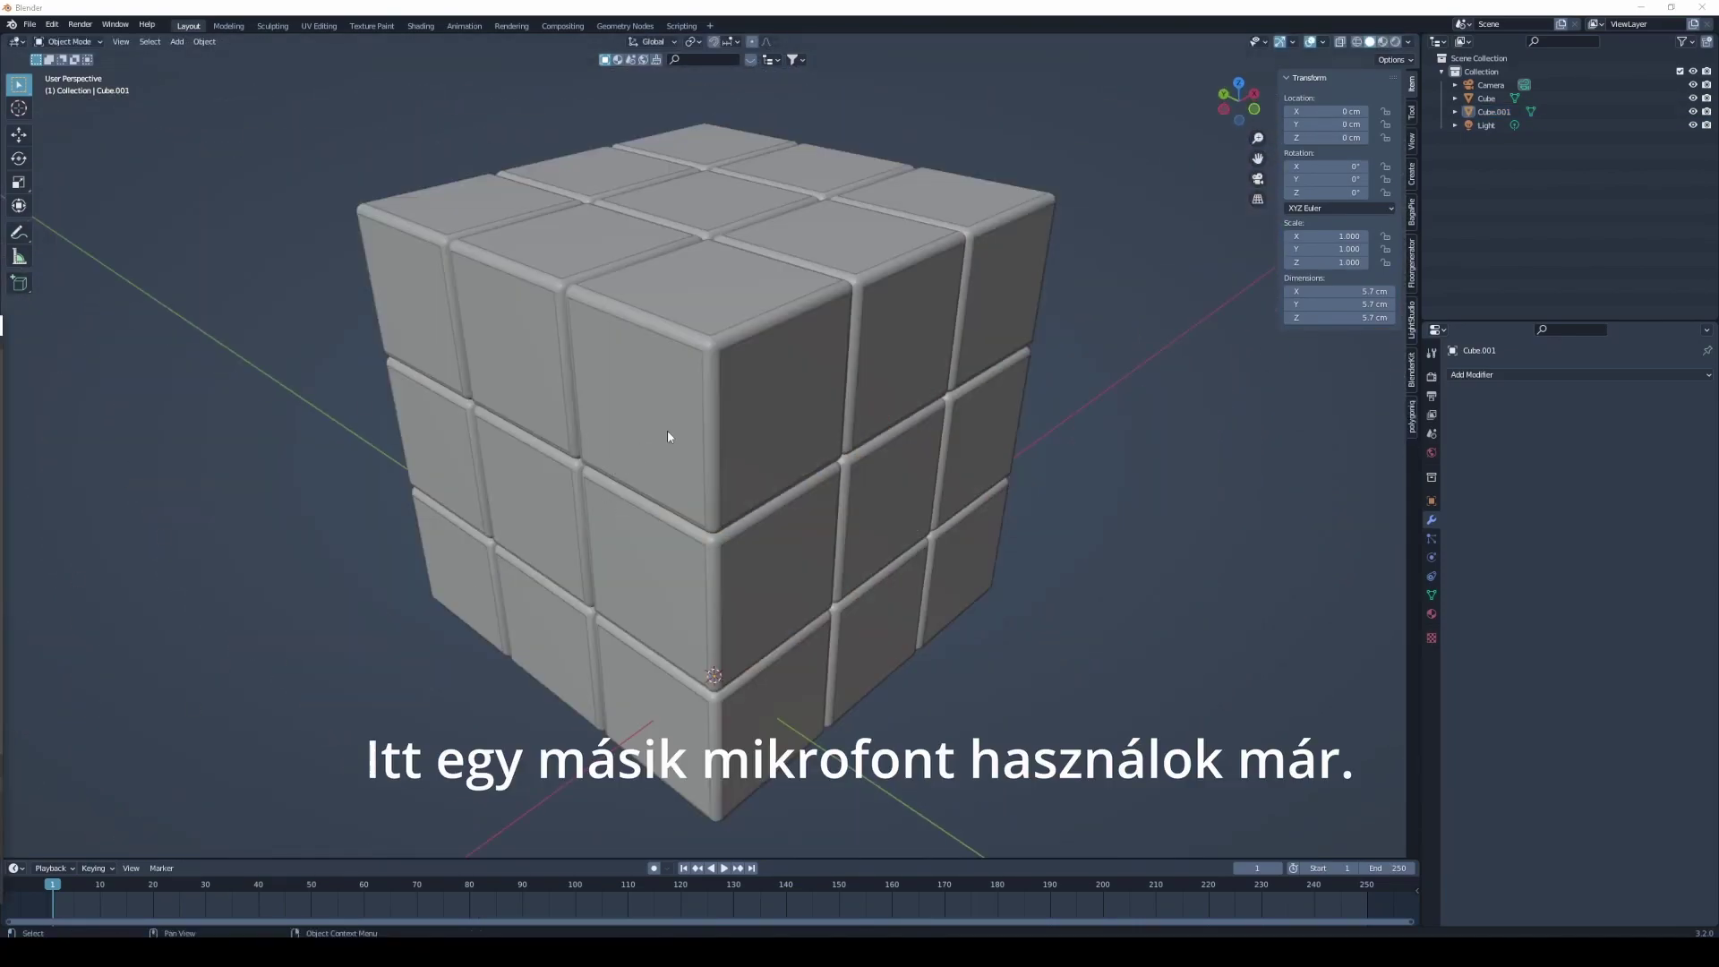
- Select all of Cube.001's vertices in Edit Mode and start a vertex bevel
click(668, 436)
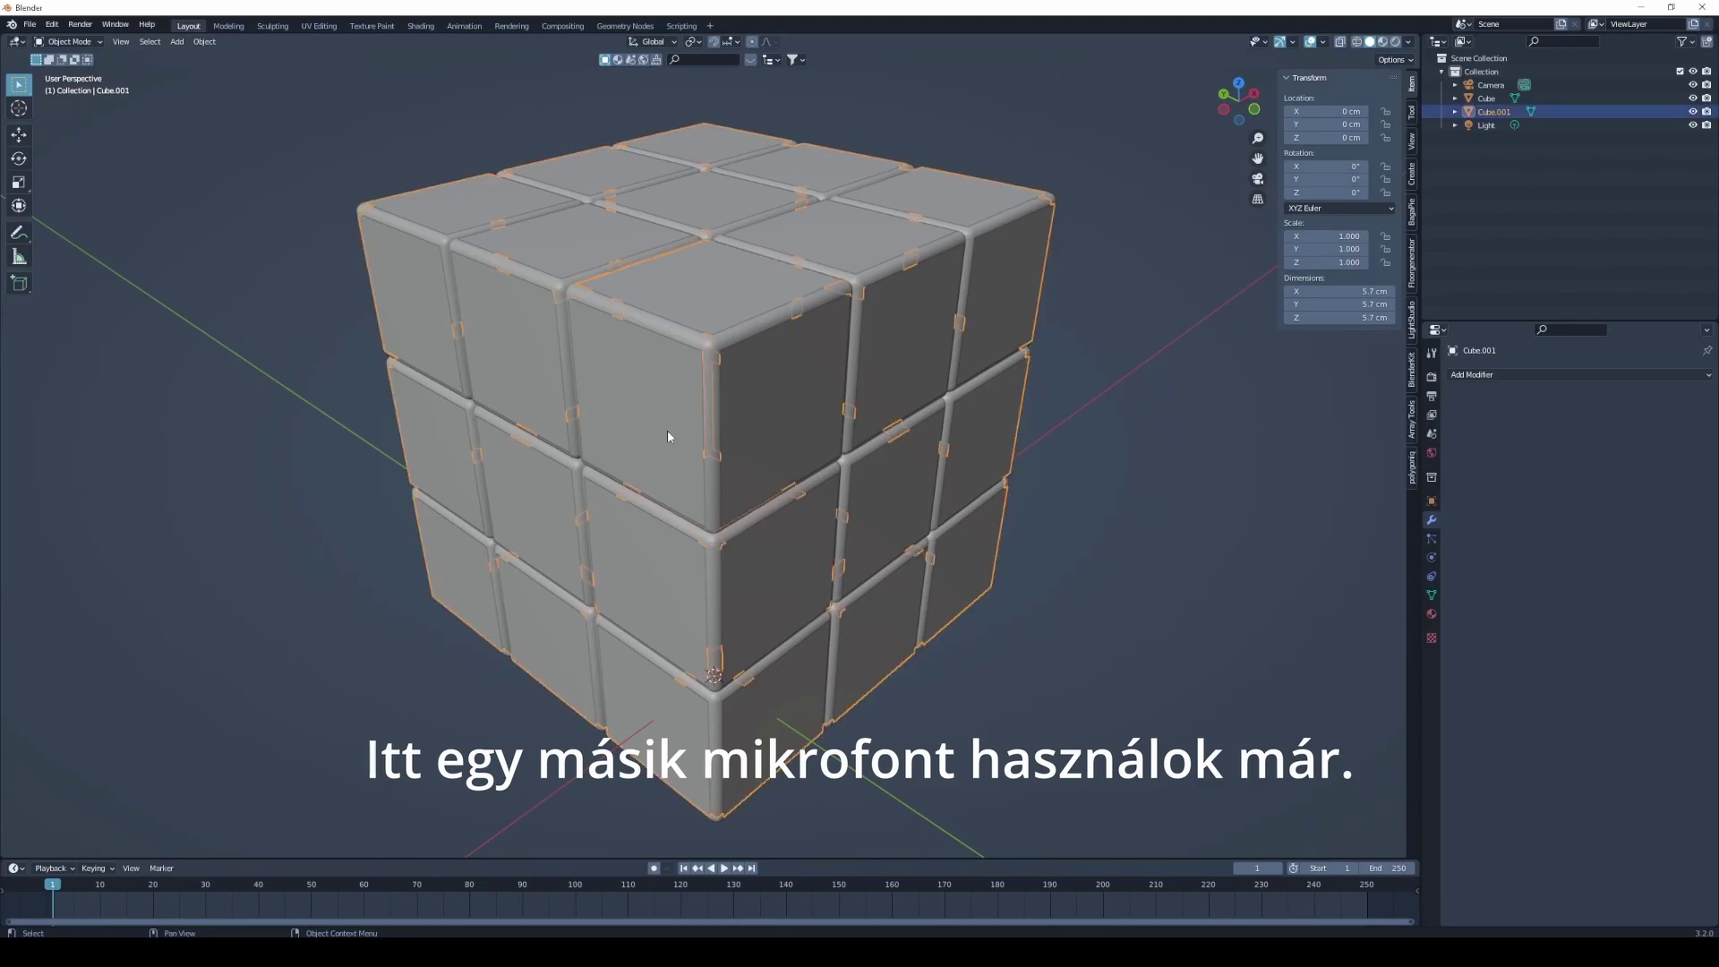
key(Tab)
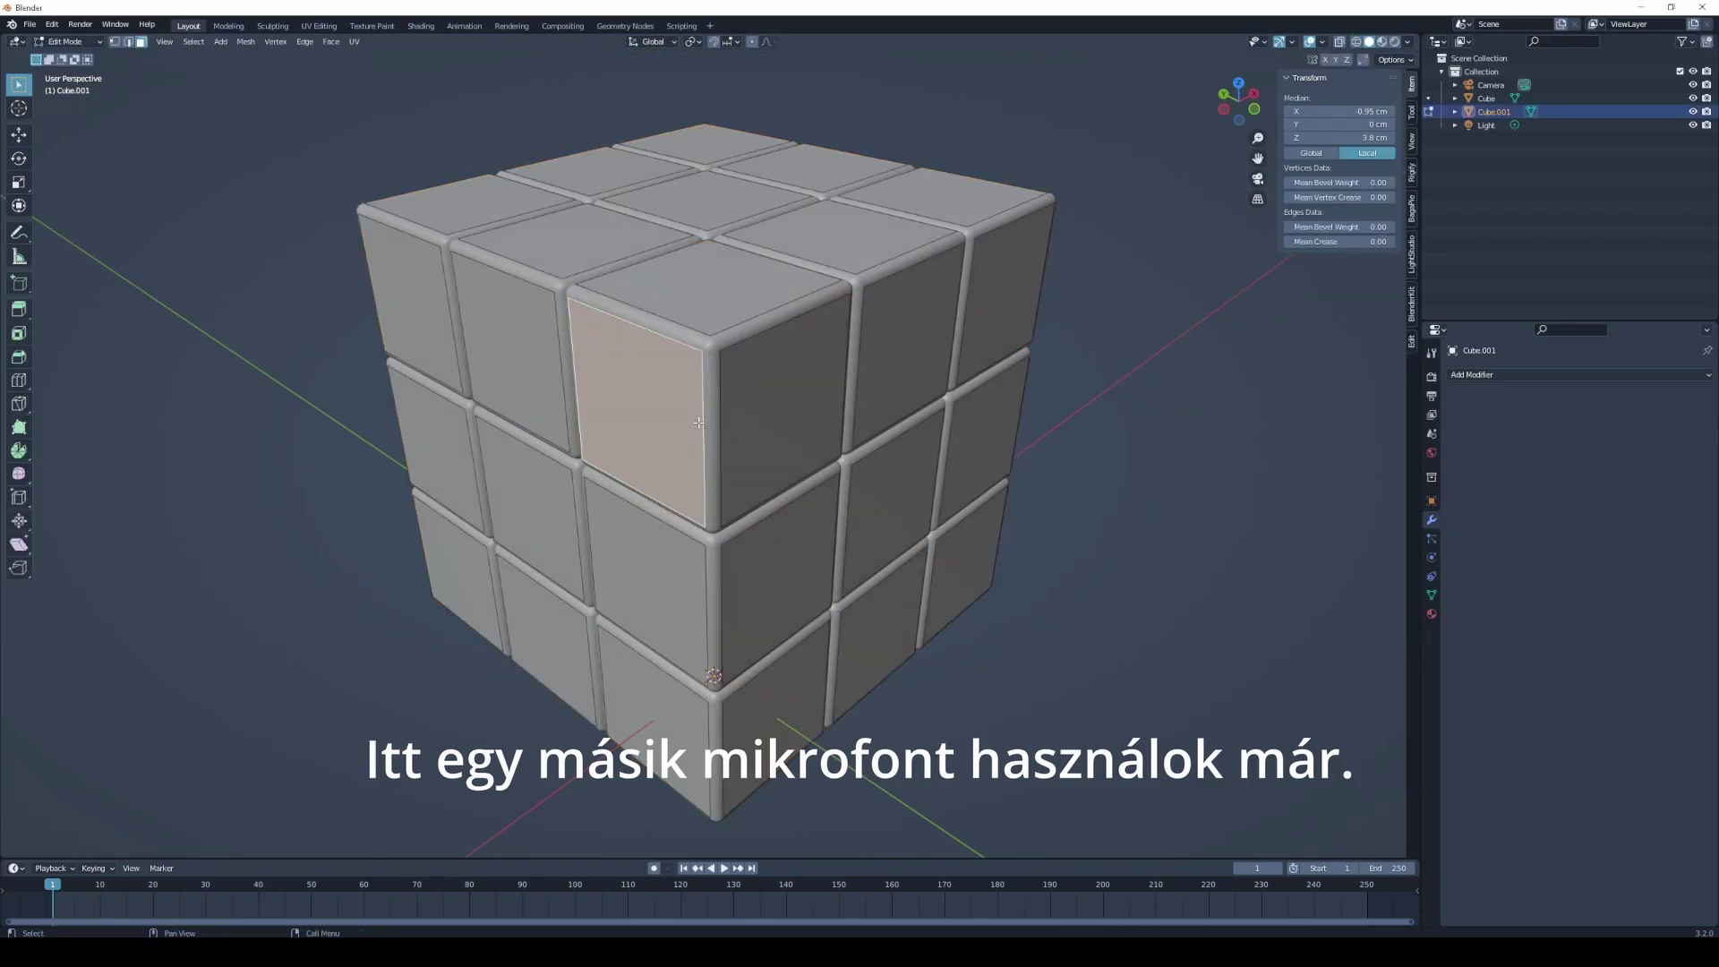
key(1)
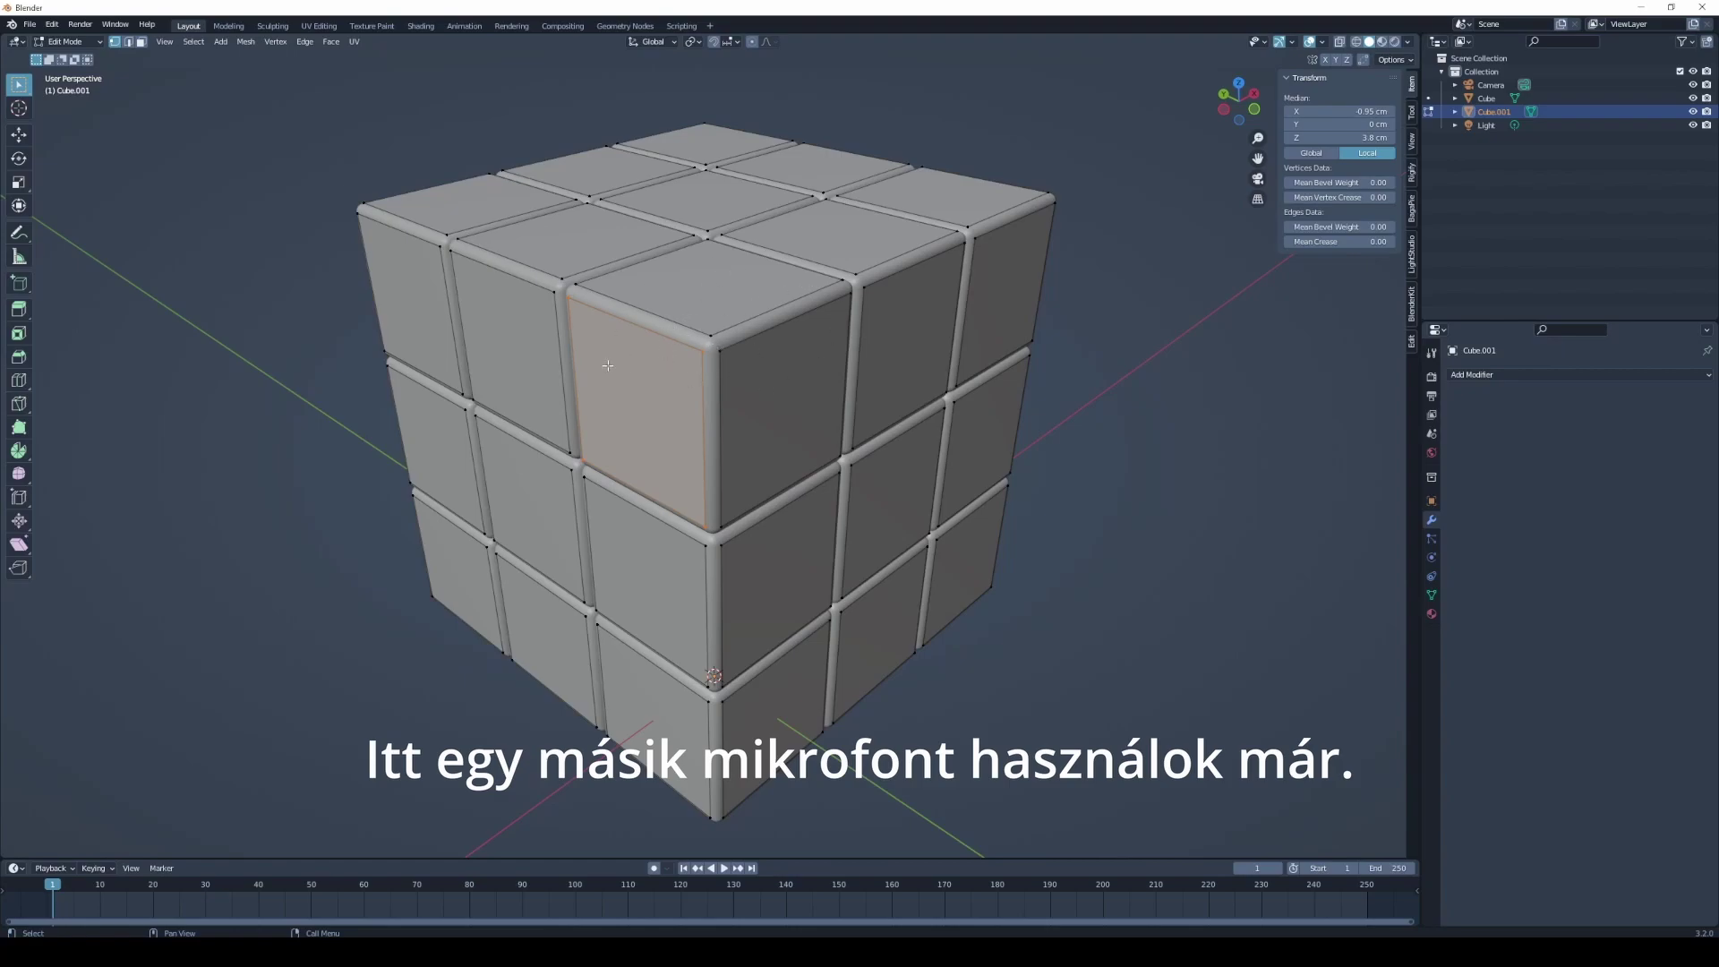
key(ctrl+i)
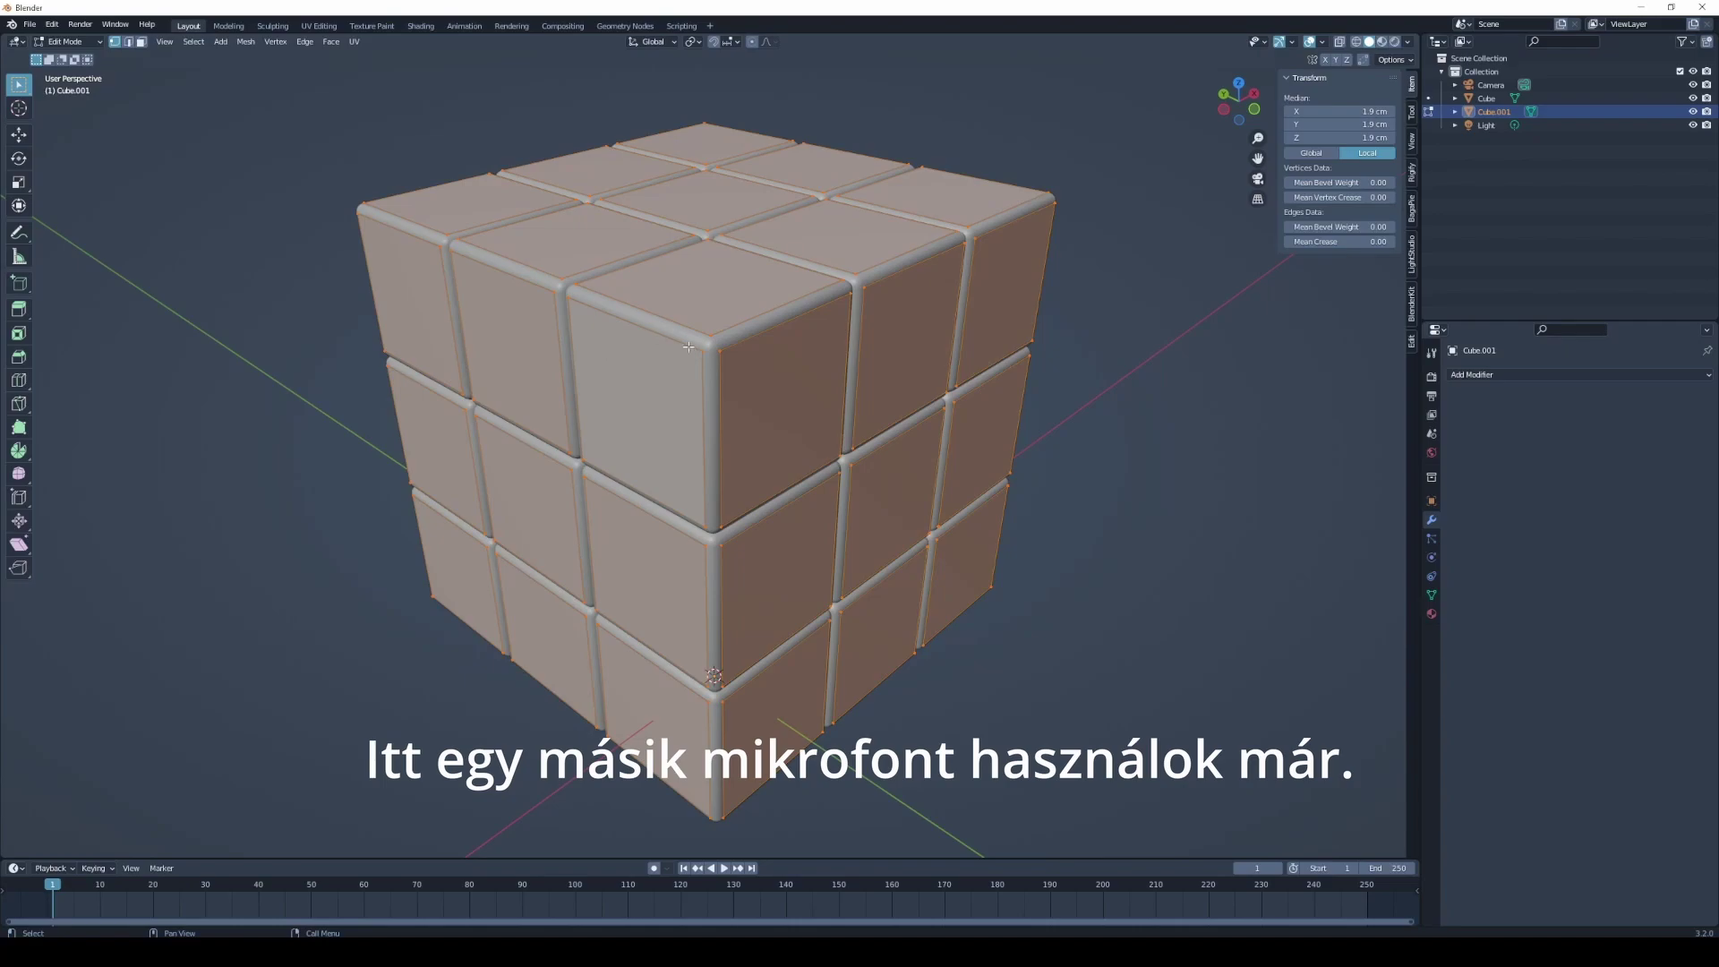
key(ctrl+b)
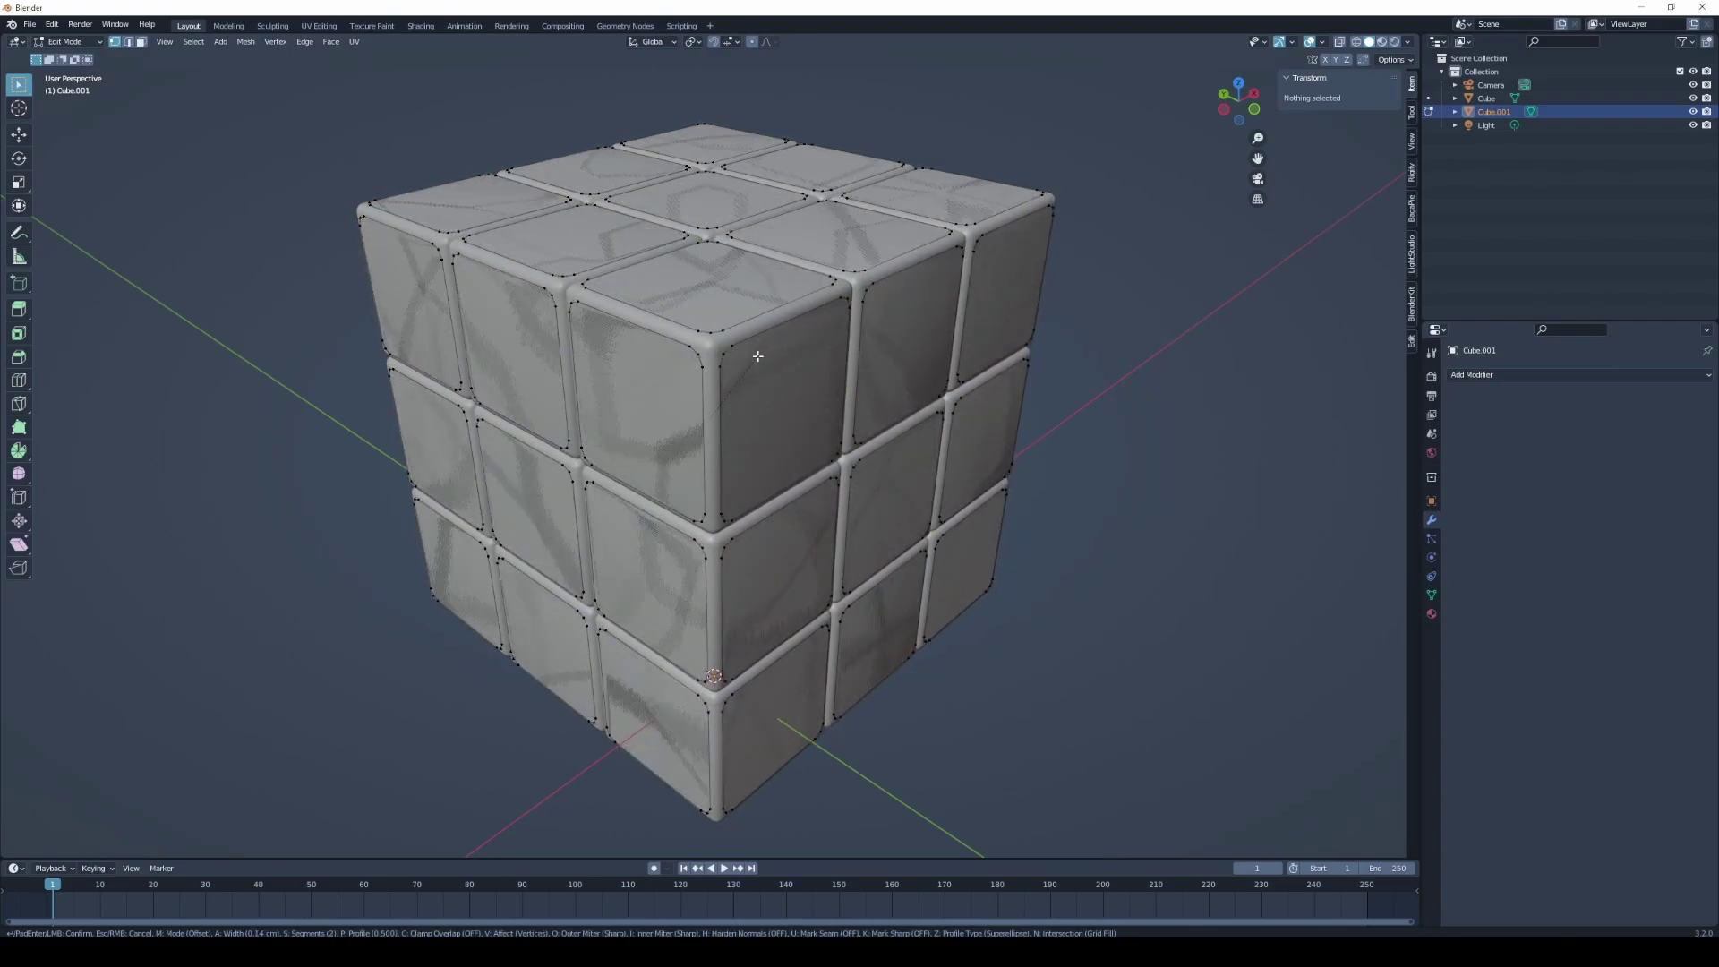
- Set the vertex bevel on Cube.001 to 3 segments and confirm it
scroll(758, 357, down, 2)
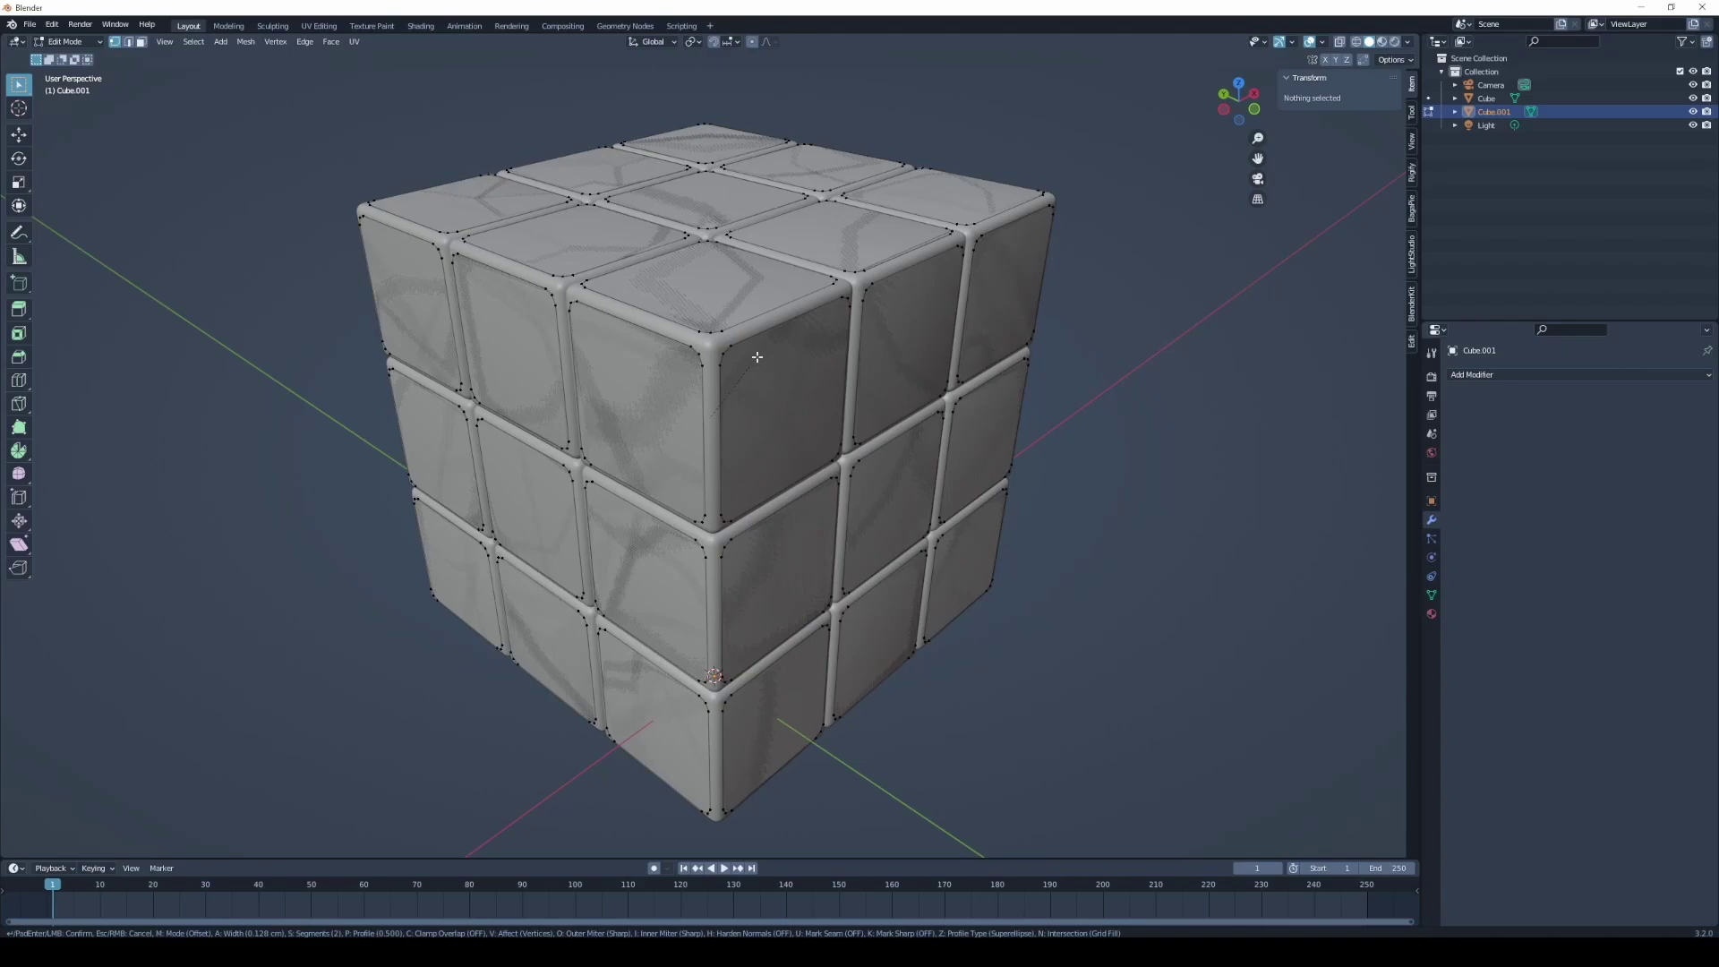
scroll(768, 322, up, 1)
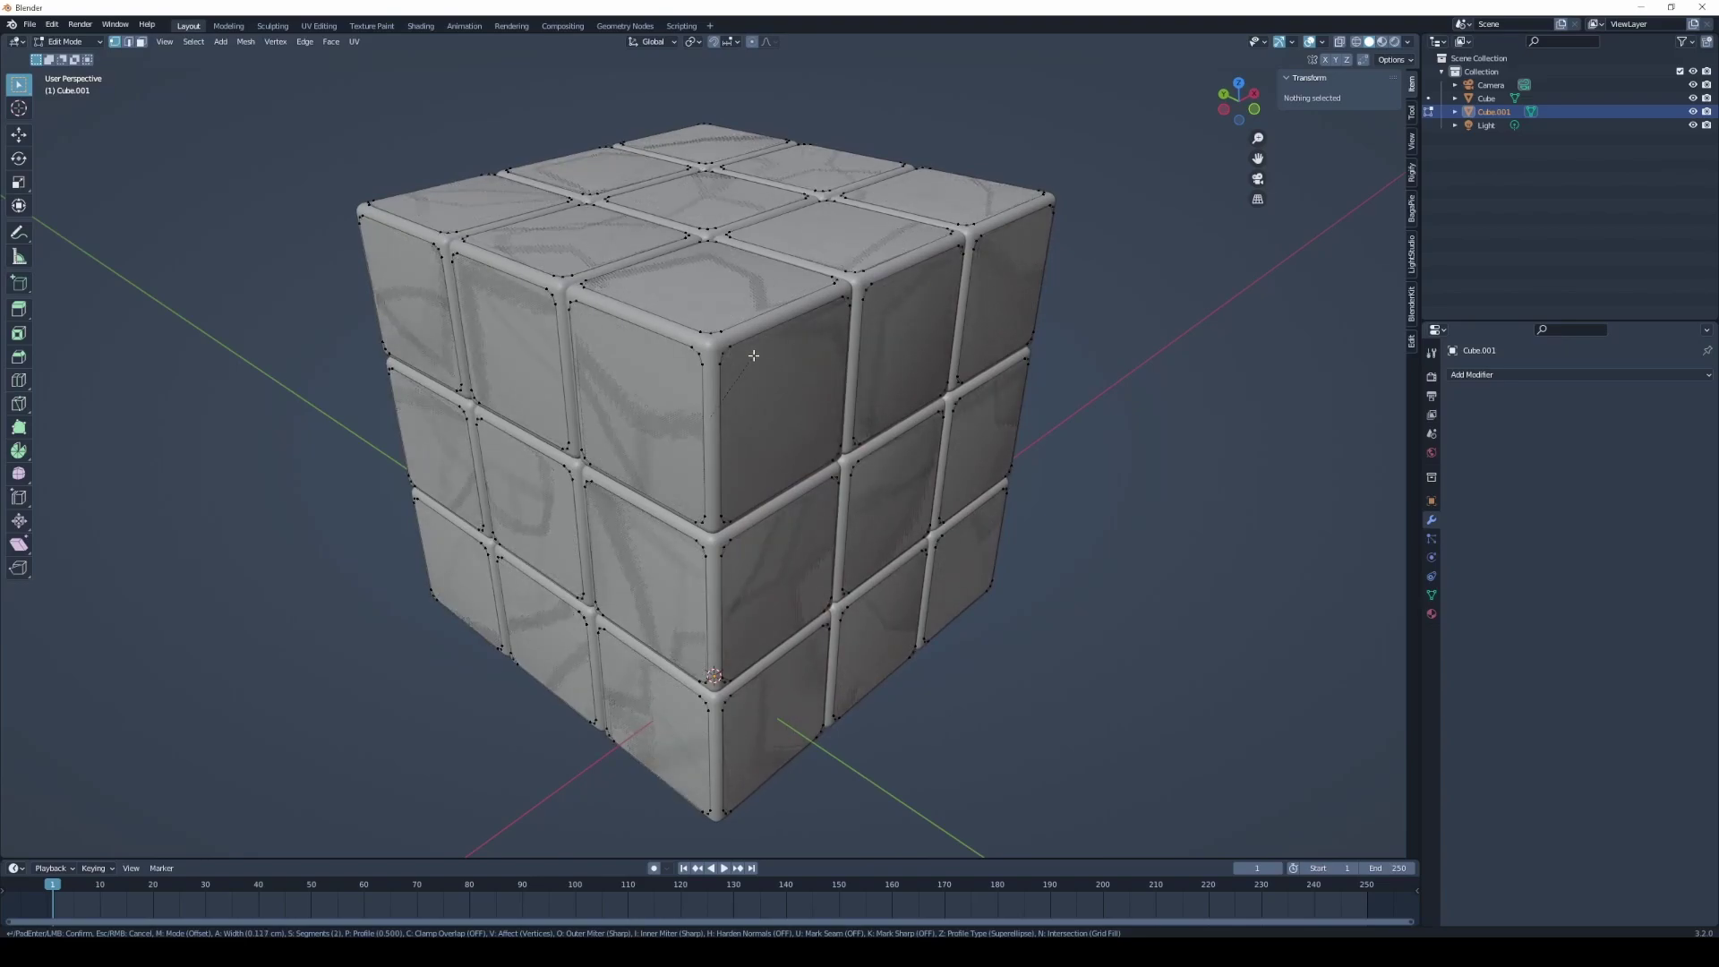
scroll(754, 355, up, 1)
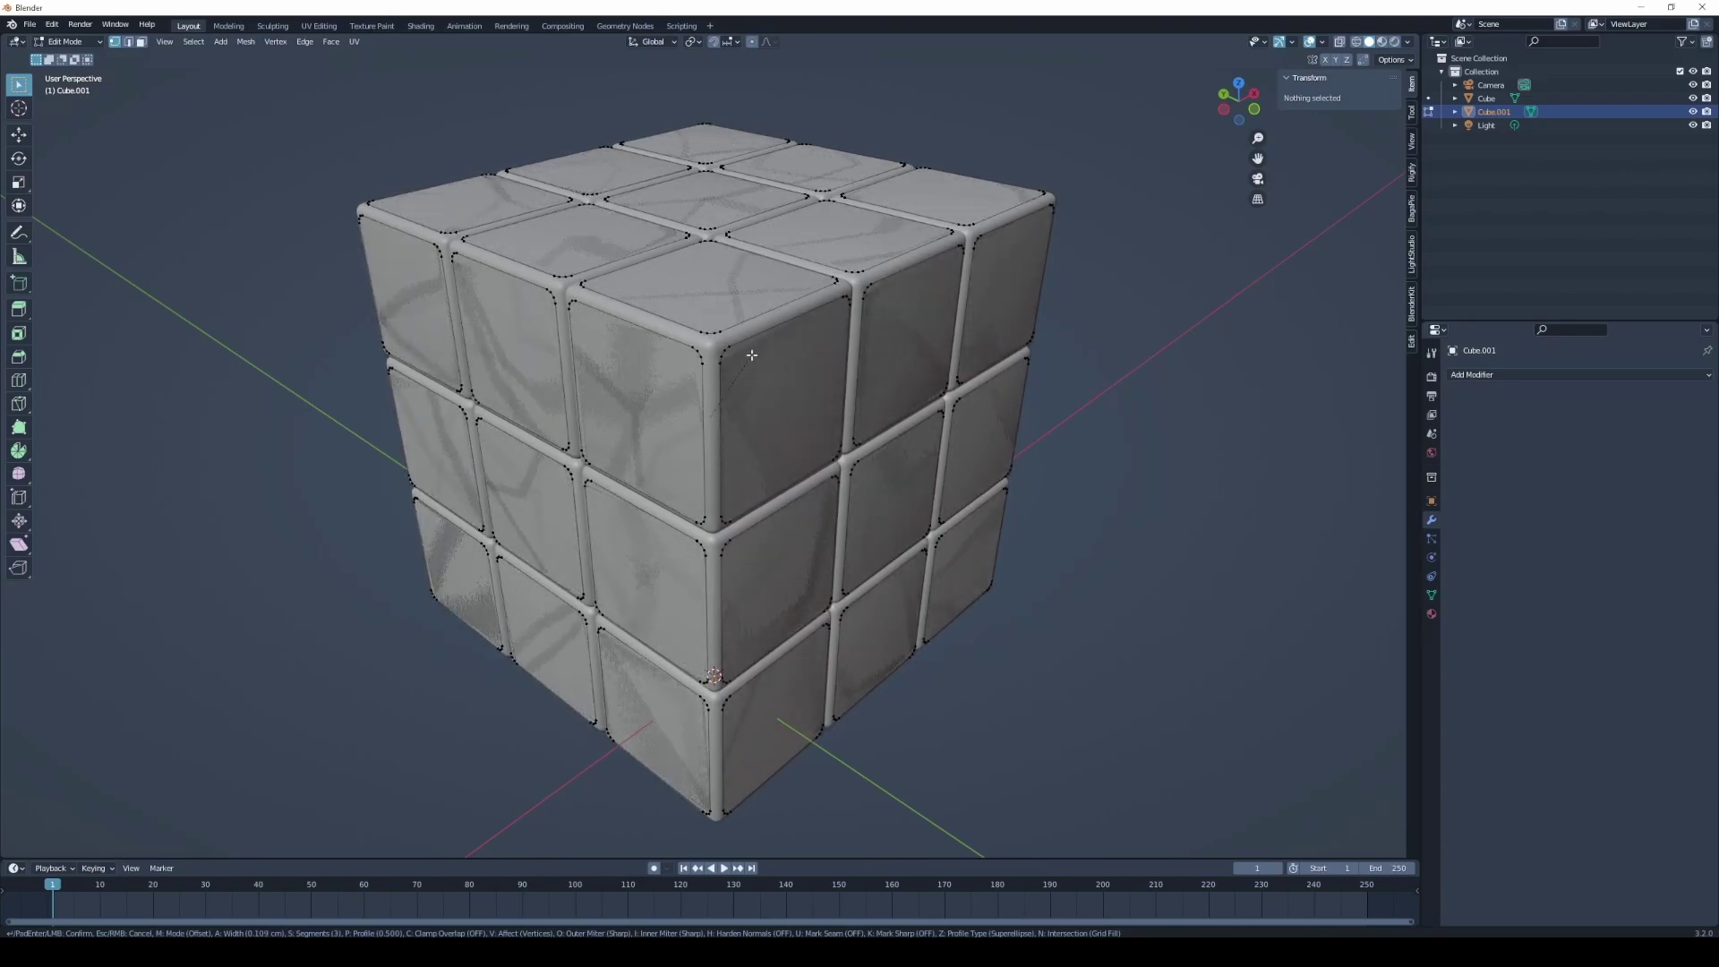
click(752, 354)
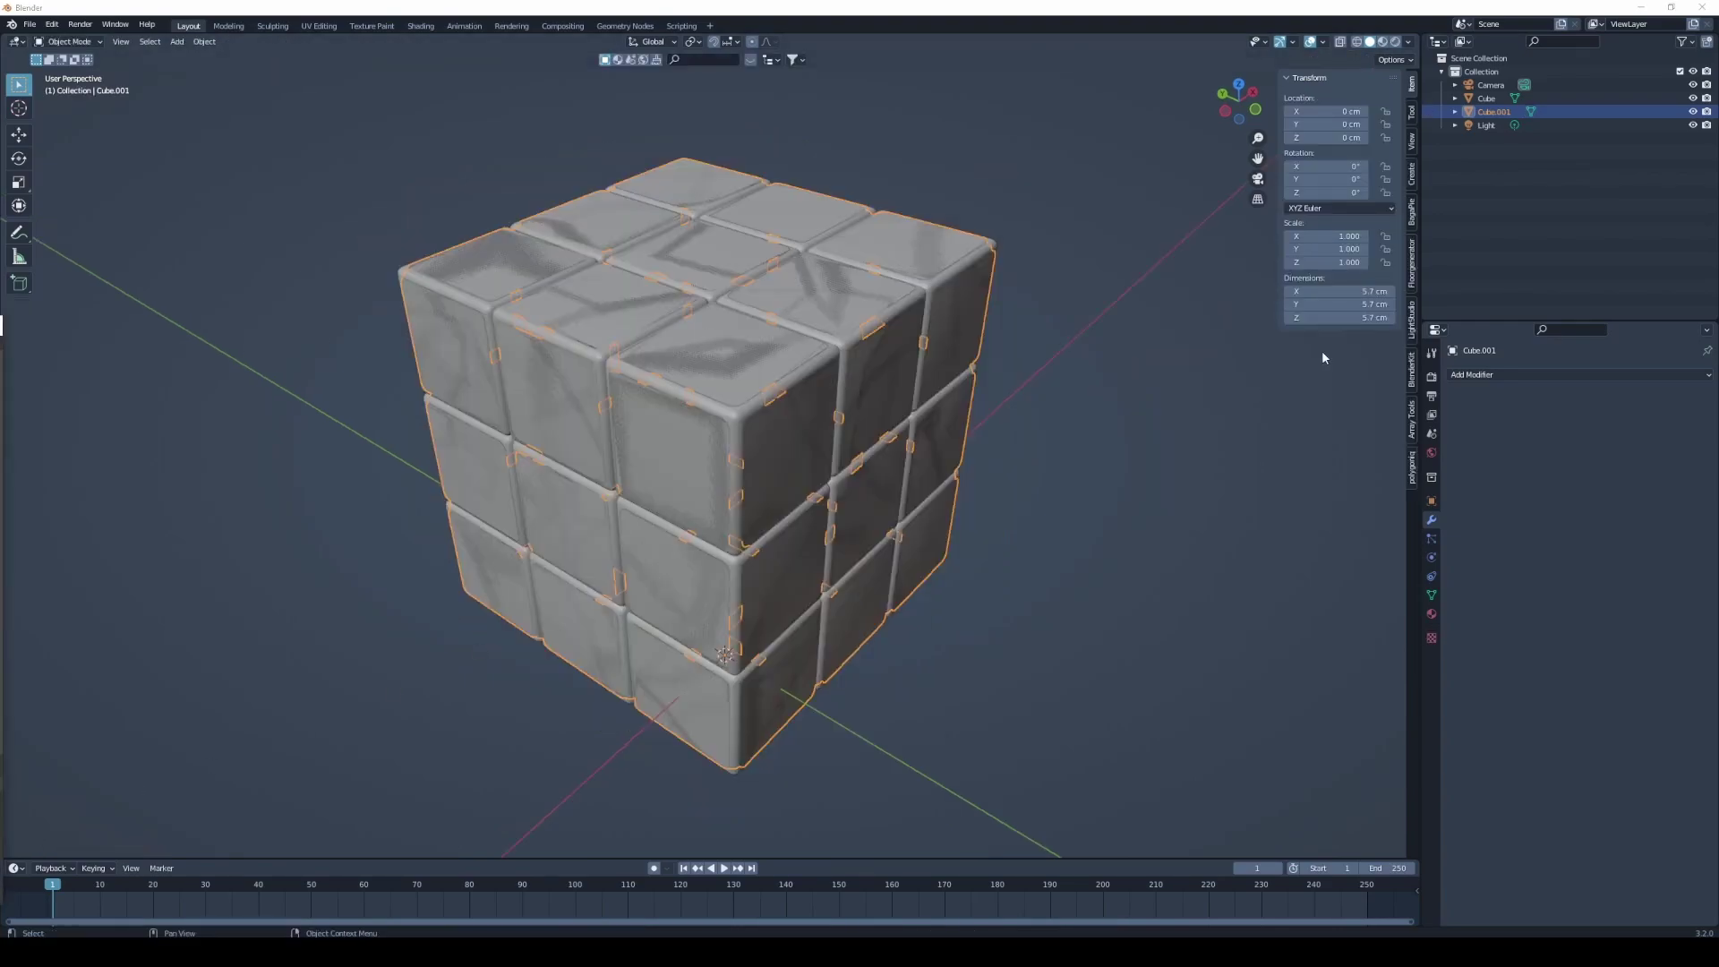
- Add a Solidify modifier to Cube.001 with offset -1 and thickness 0.008 cm
click(1532, 371)
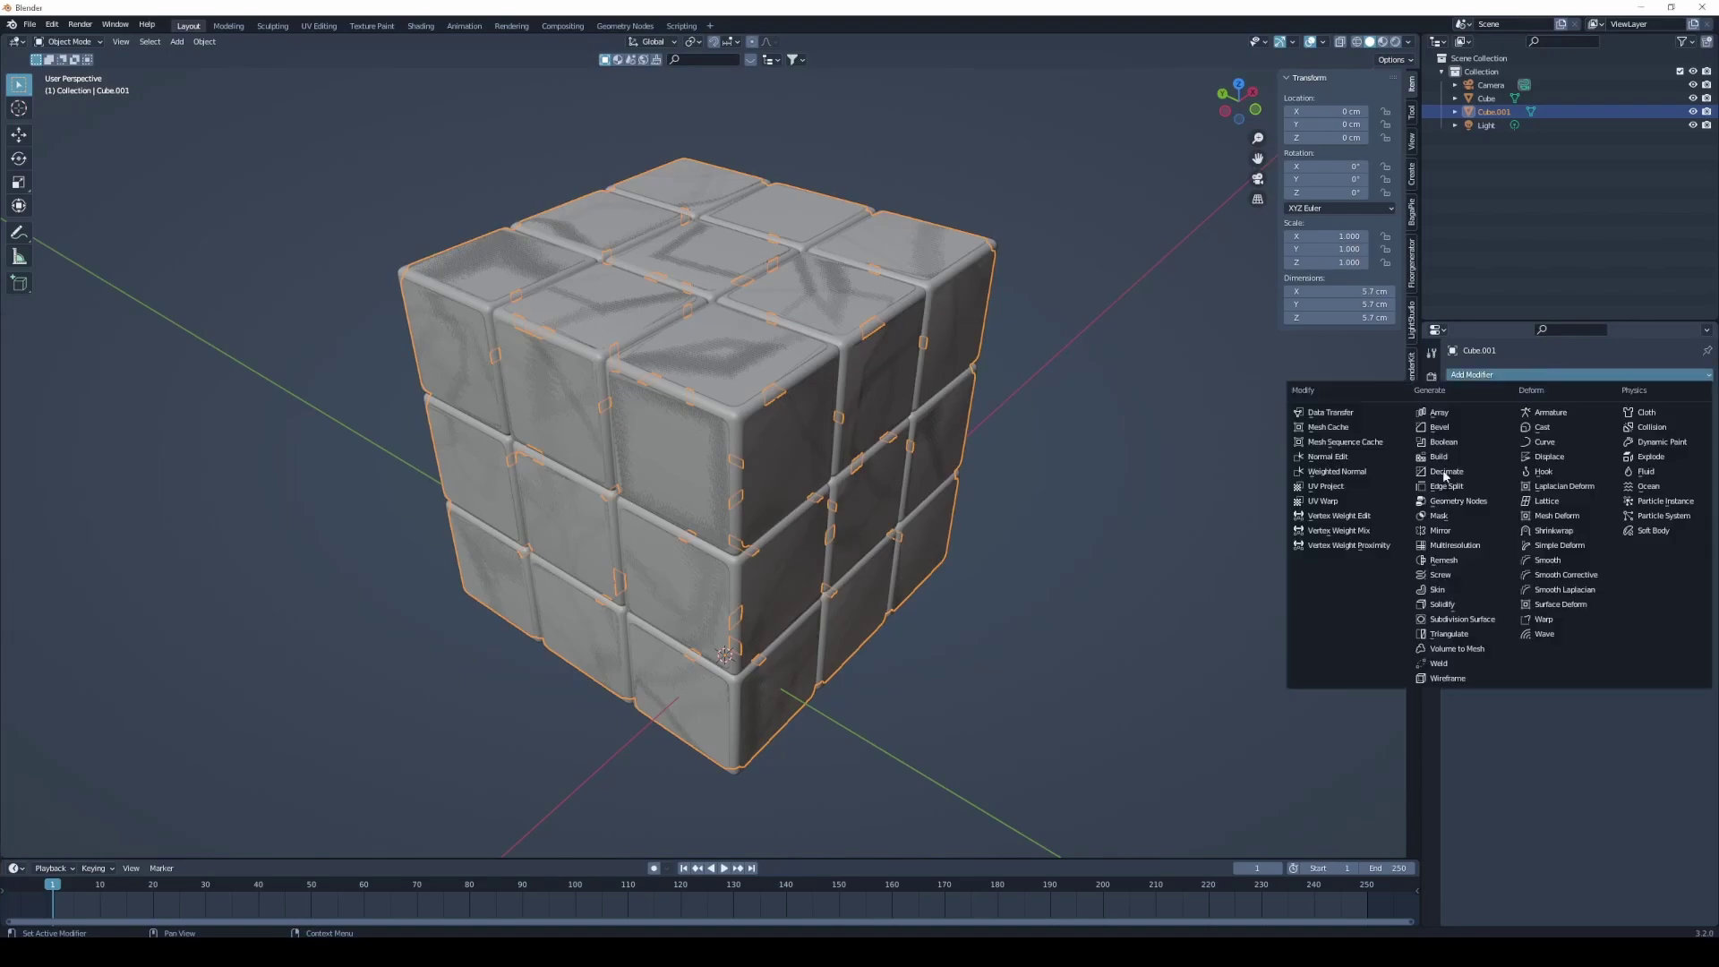
click(1441, 610)
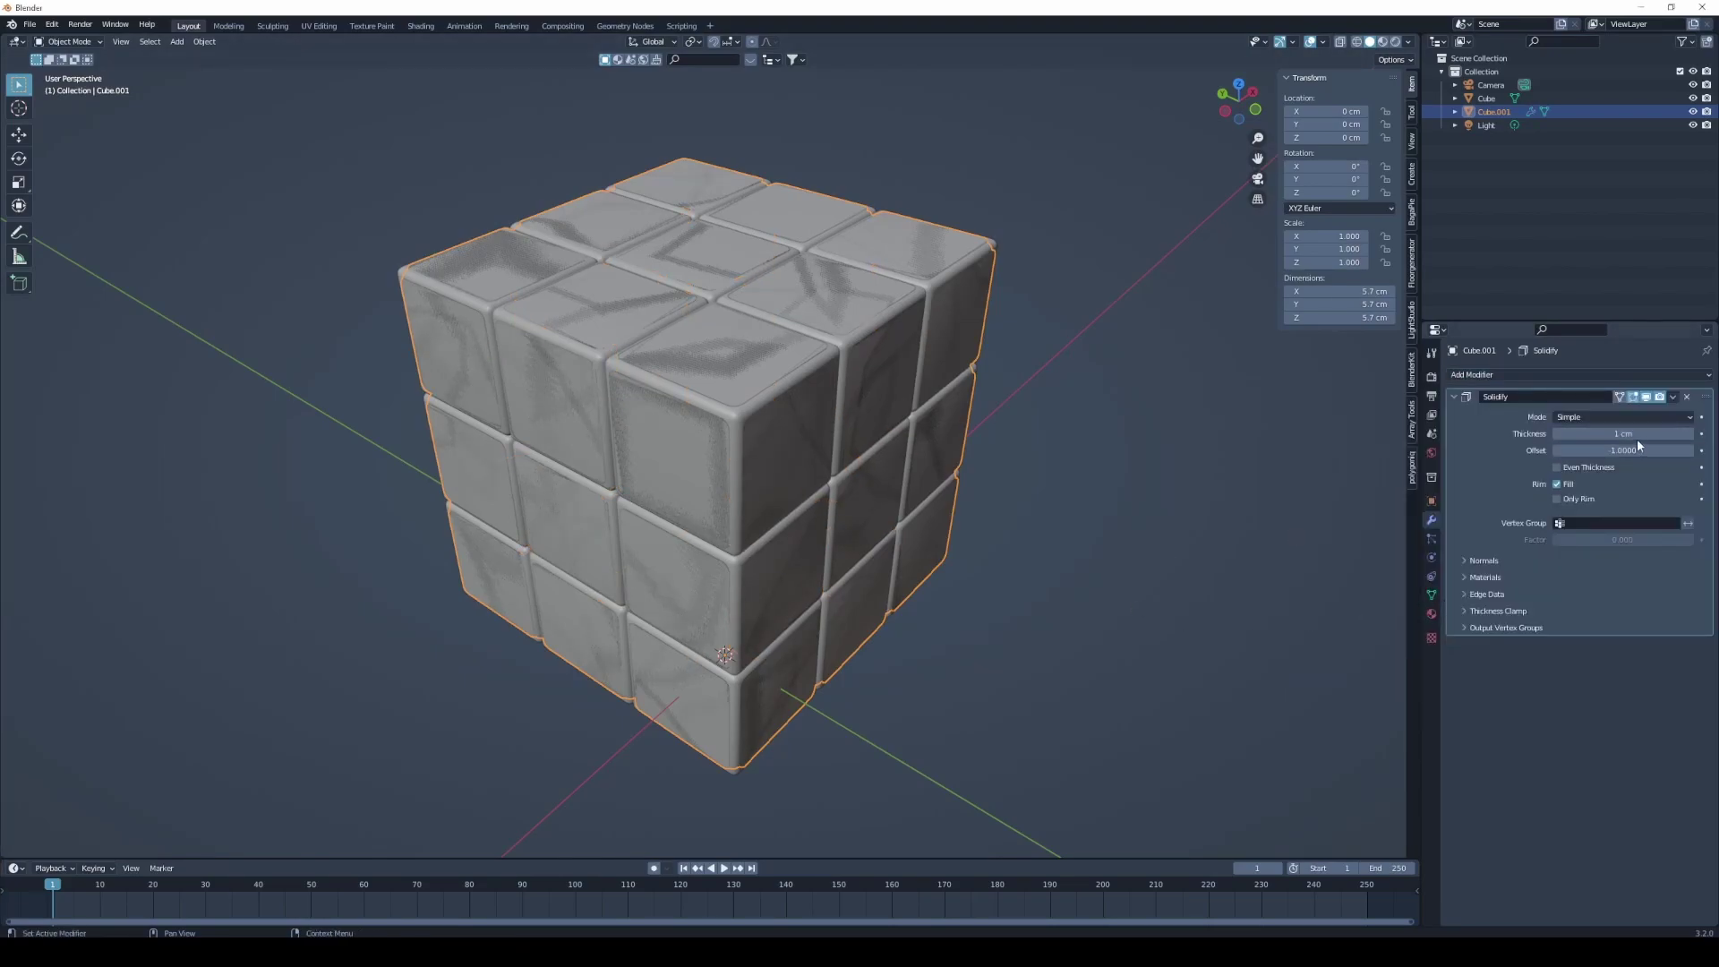
key(minus)
drag(1622, 434, 1567, 433)
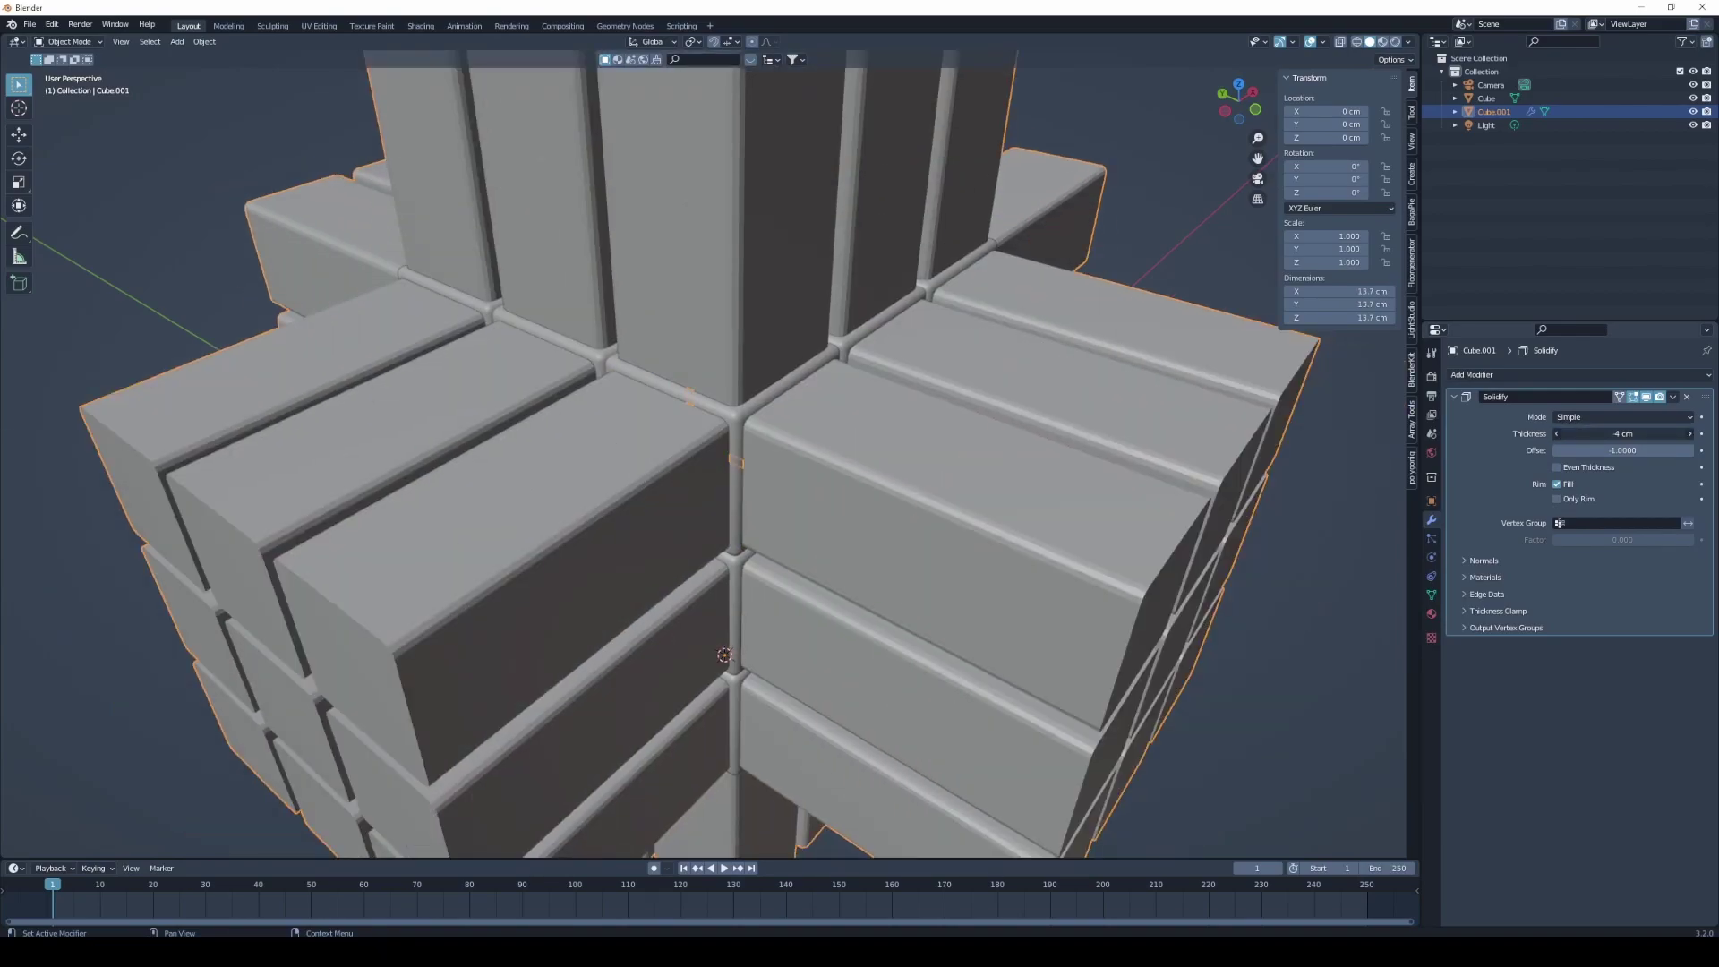
drag(1622, 433, 1639, 433)
click(1622, 433)
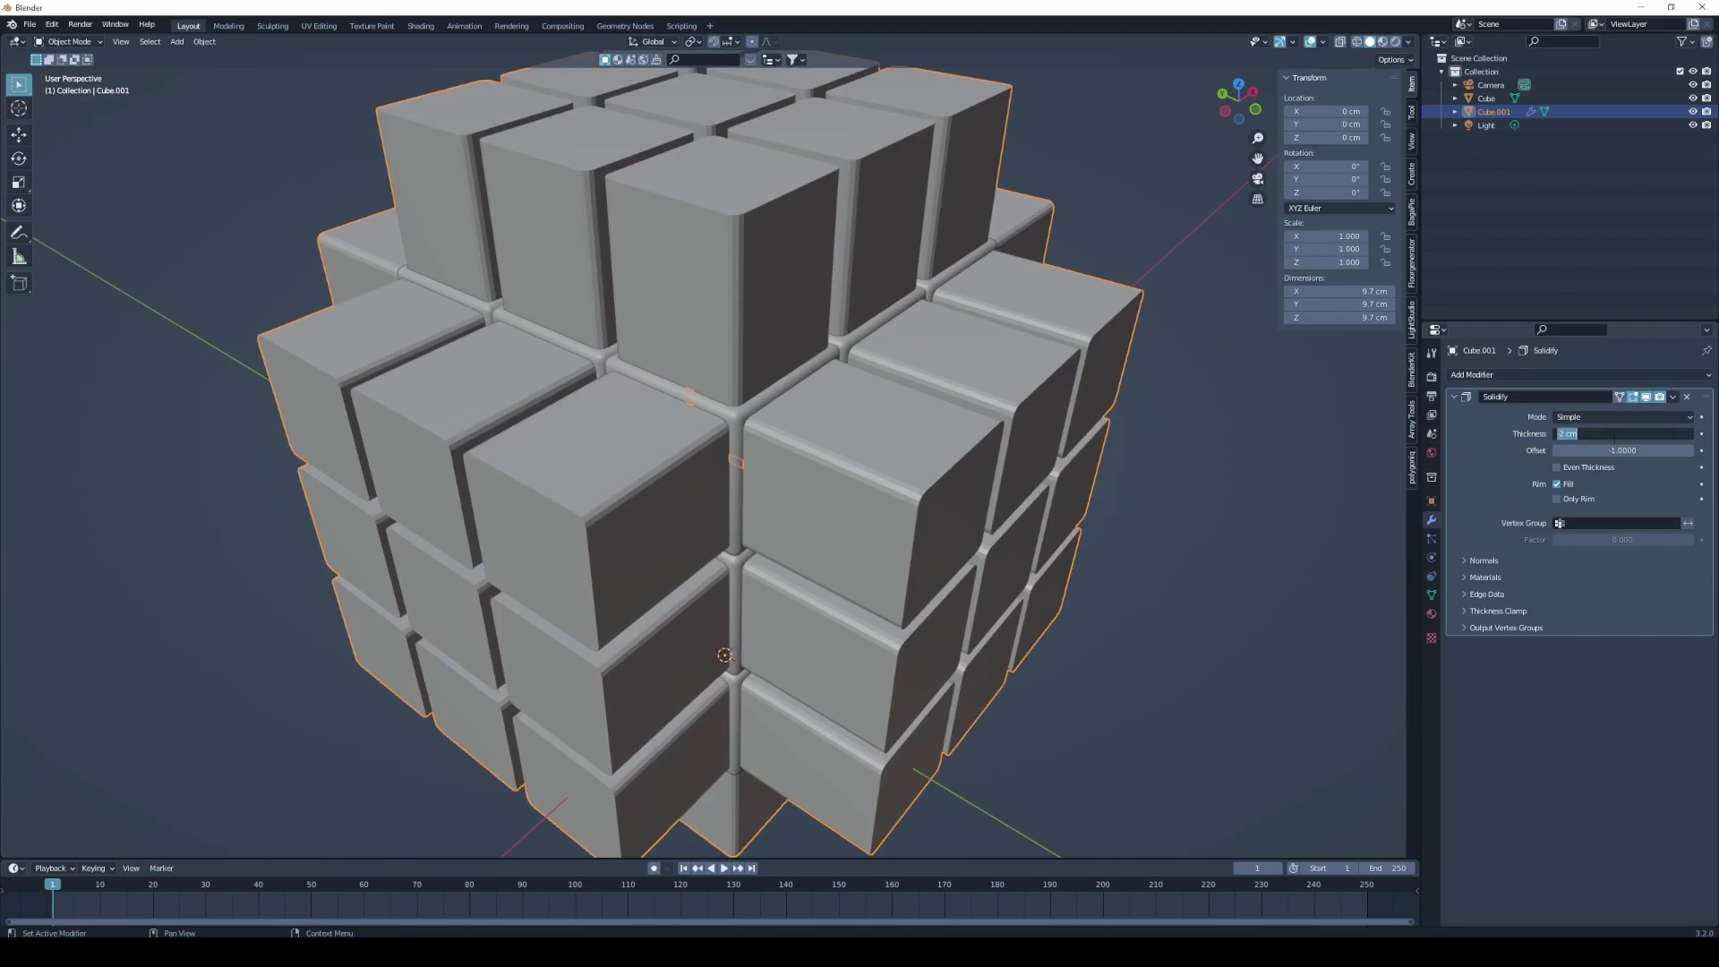
key(BackSpace)
text(.008)
key(Return)
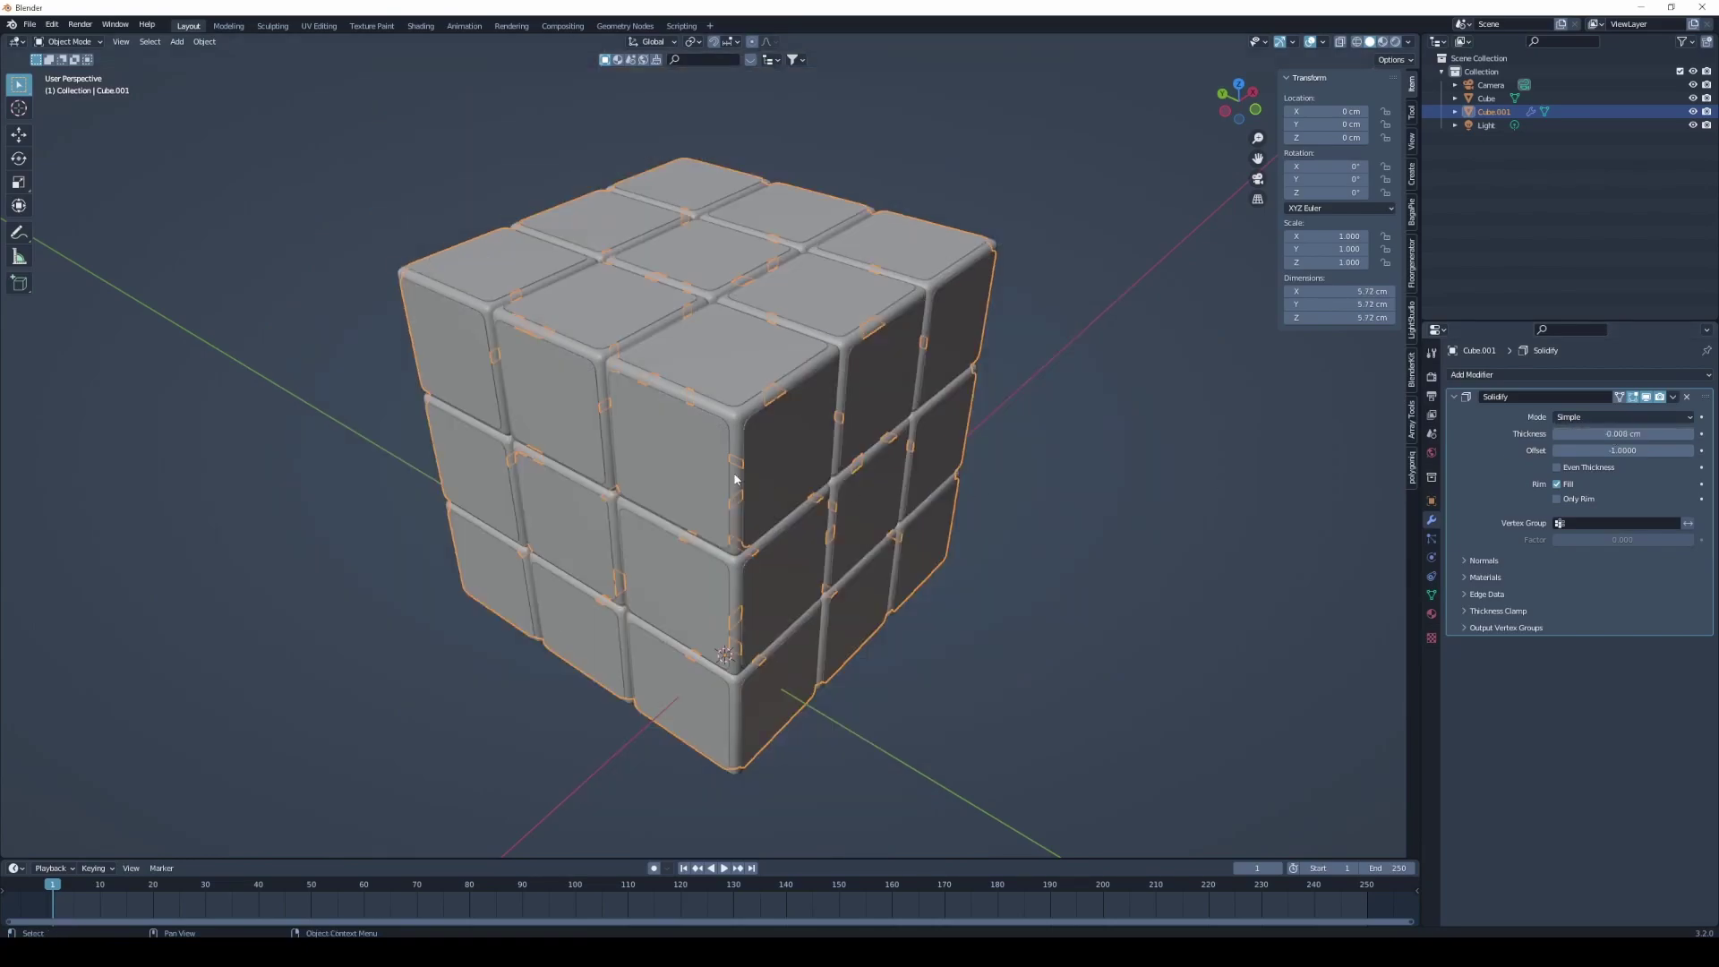
- Zoom in and orbit to inspect the thin solidified tiles from above
scroll(720, 447, up, 1)
scroll(644, 412, up, 3)
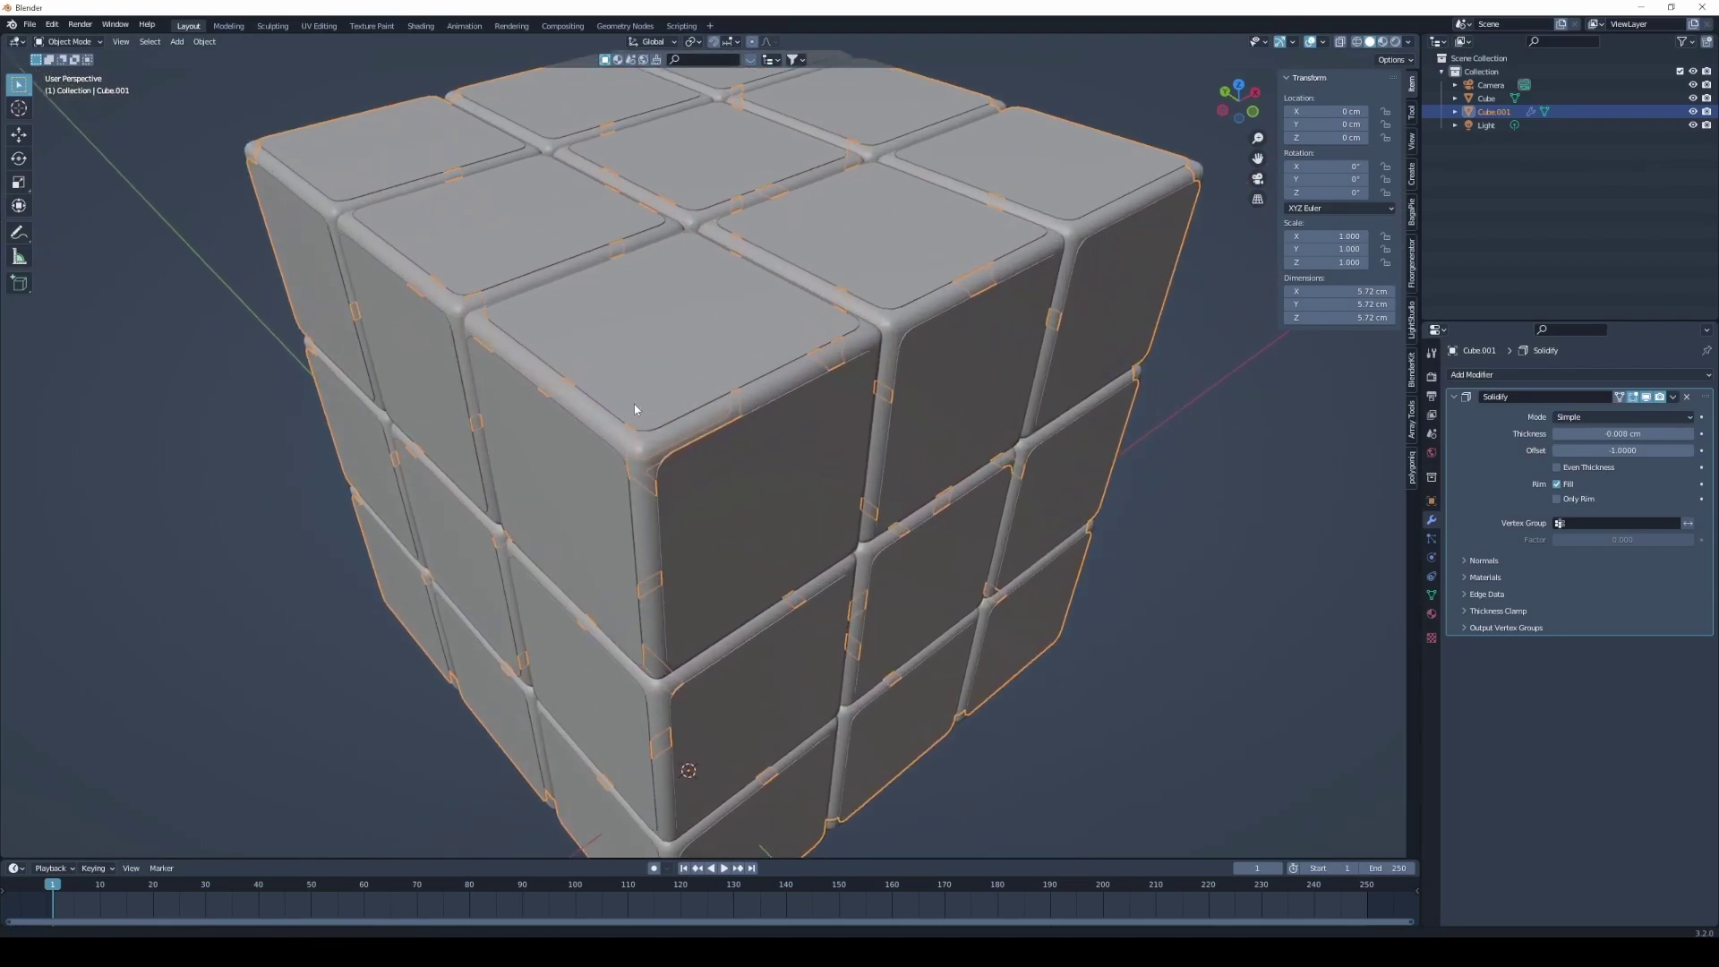
scroll(630, 390, up, 3)
scroll(625, 374, down, 1)
scroll(623, 385, down, 1)
scroll(621, 399, down, 1)
scroll(621, 402, up, 2)
scroll(620, 390, up, 2)
scroll(621, 387, up, 1)
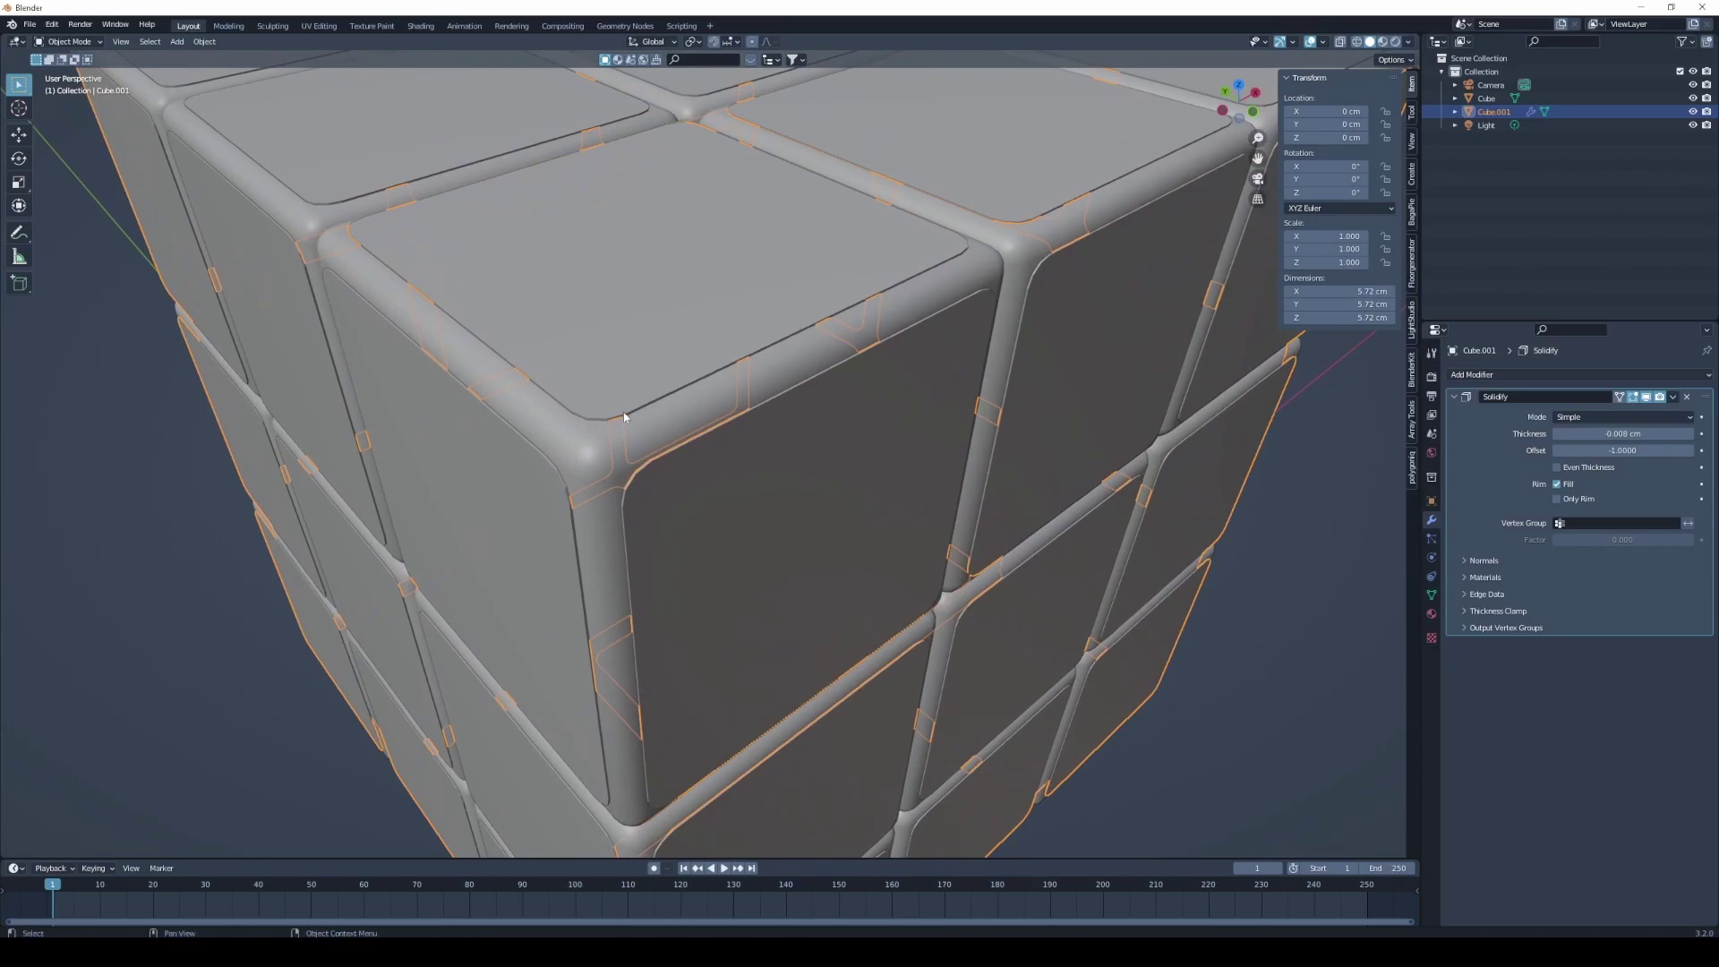
scroll(615, 470, down, 5)
mouse_move(616, 473)
middle_down()
mouse_move(628, 507)
mouse_move(632, 439)
mouse_move(657, 446)
middle_up()
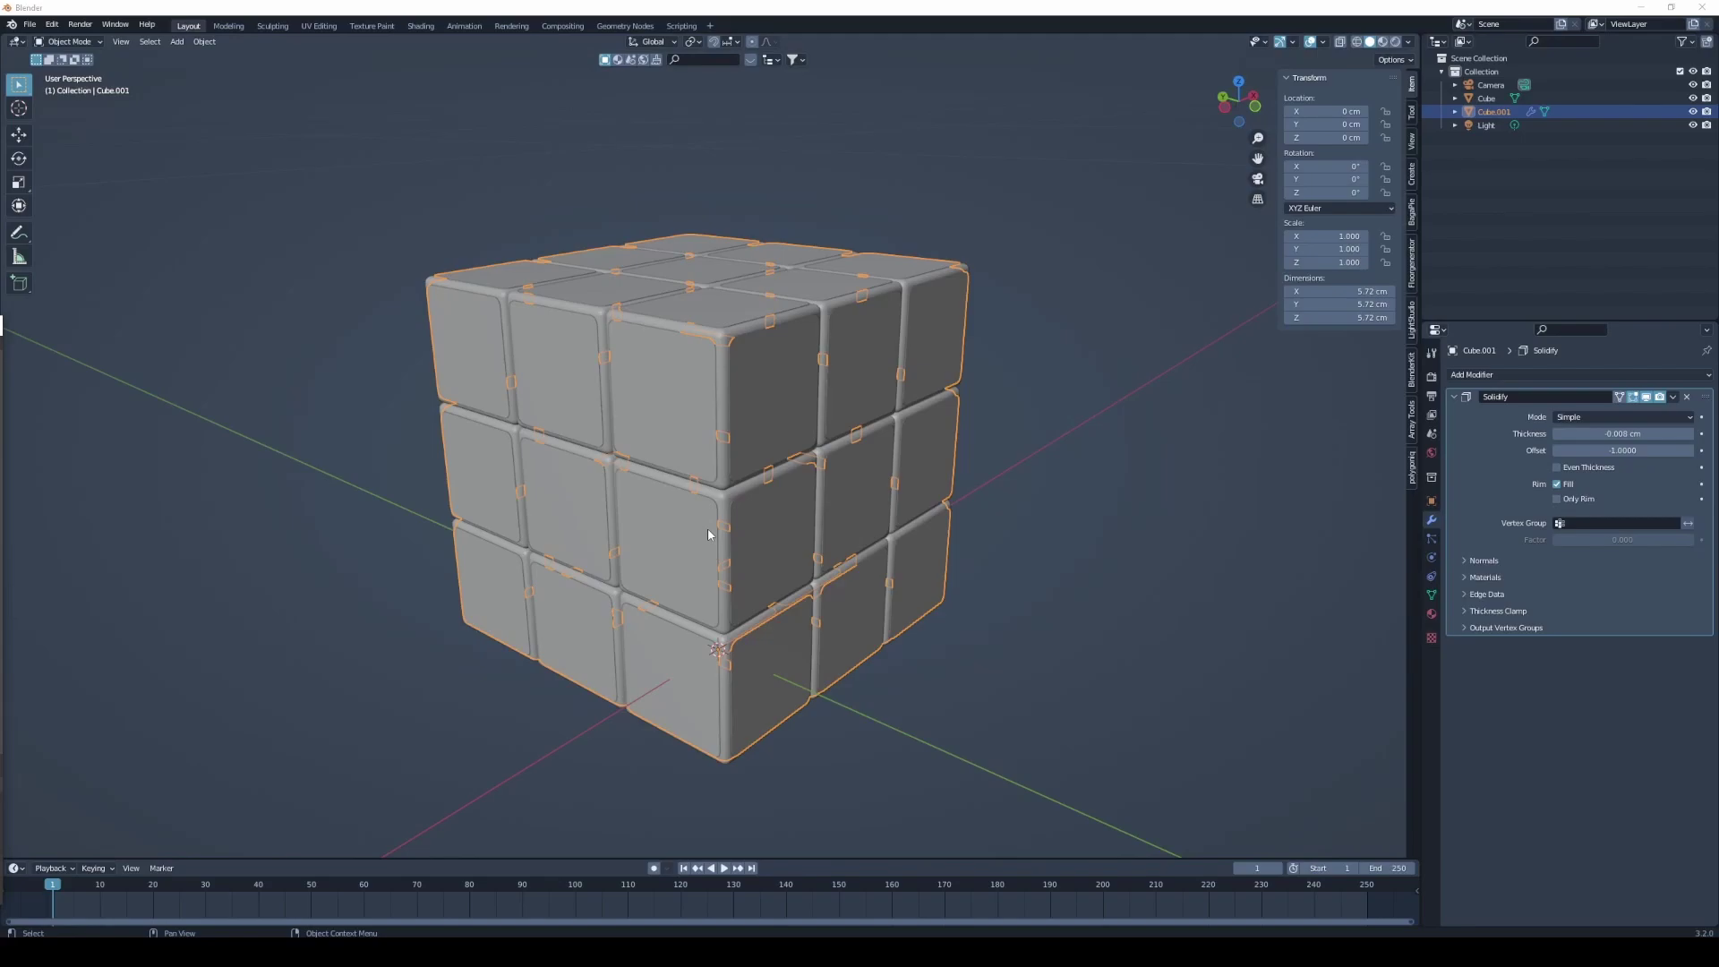
- Add a floor plane and raise the cube so it rests on the floor
scroll(931, 394, down, 2)
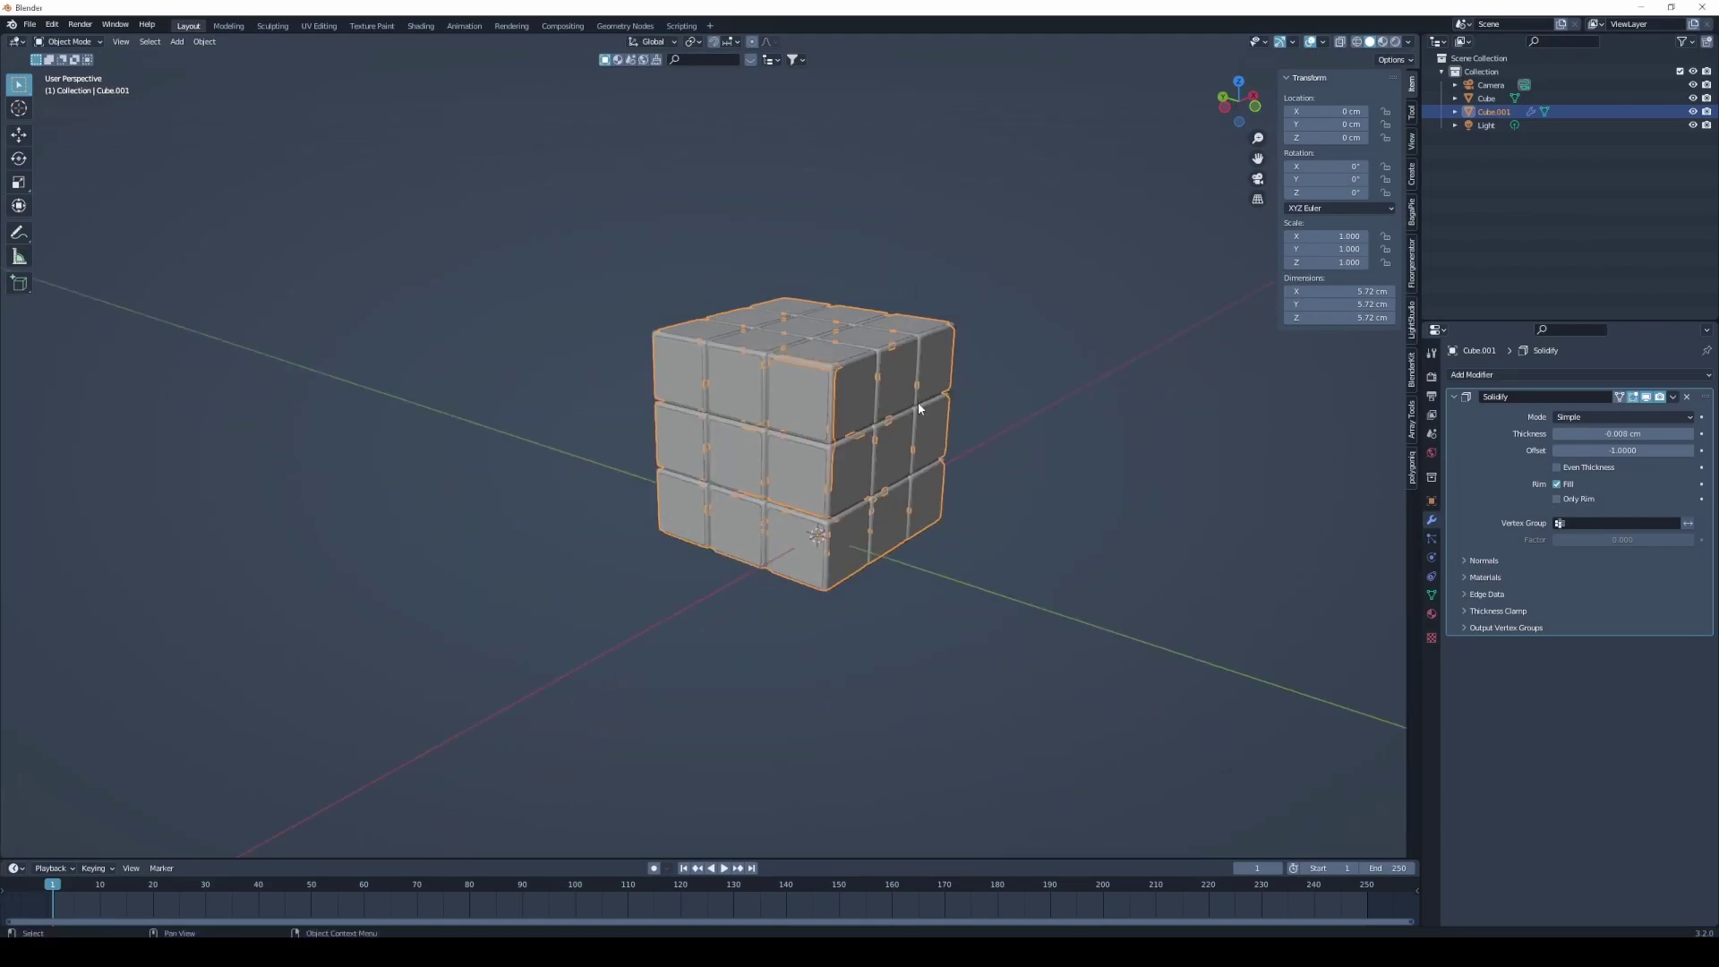
scroll(916, 401, down, 2)
key(shift+a)
mouse_move(776, 475)
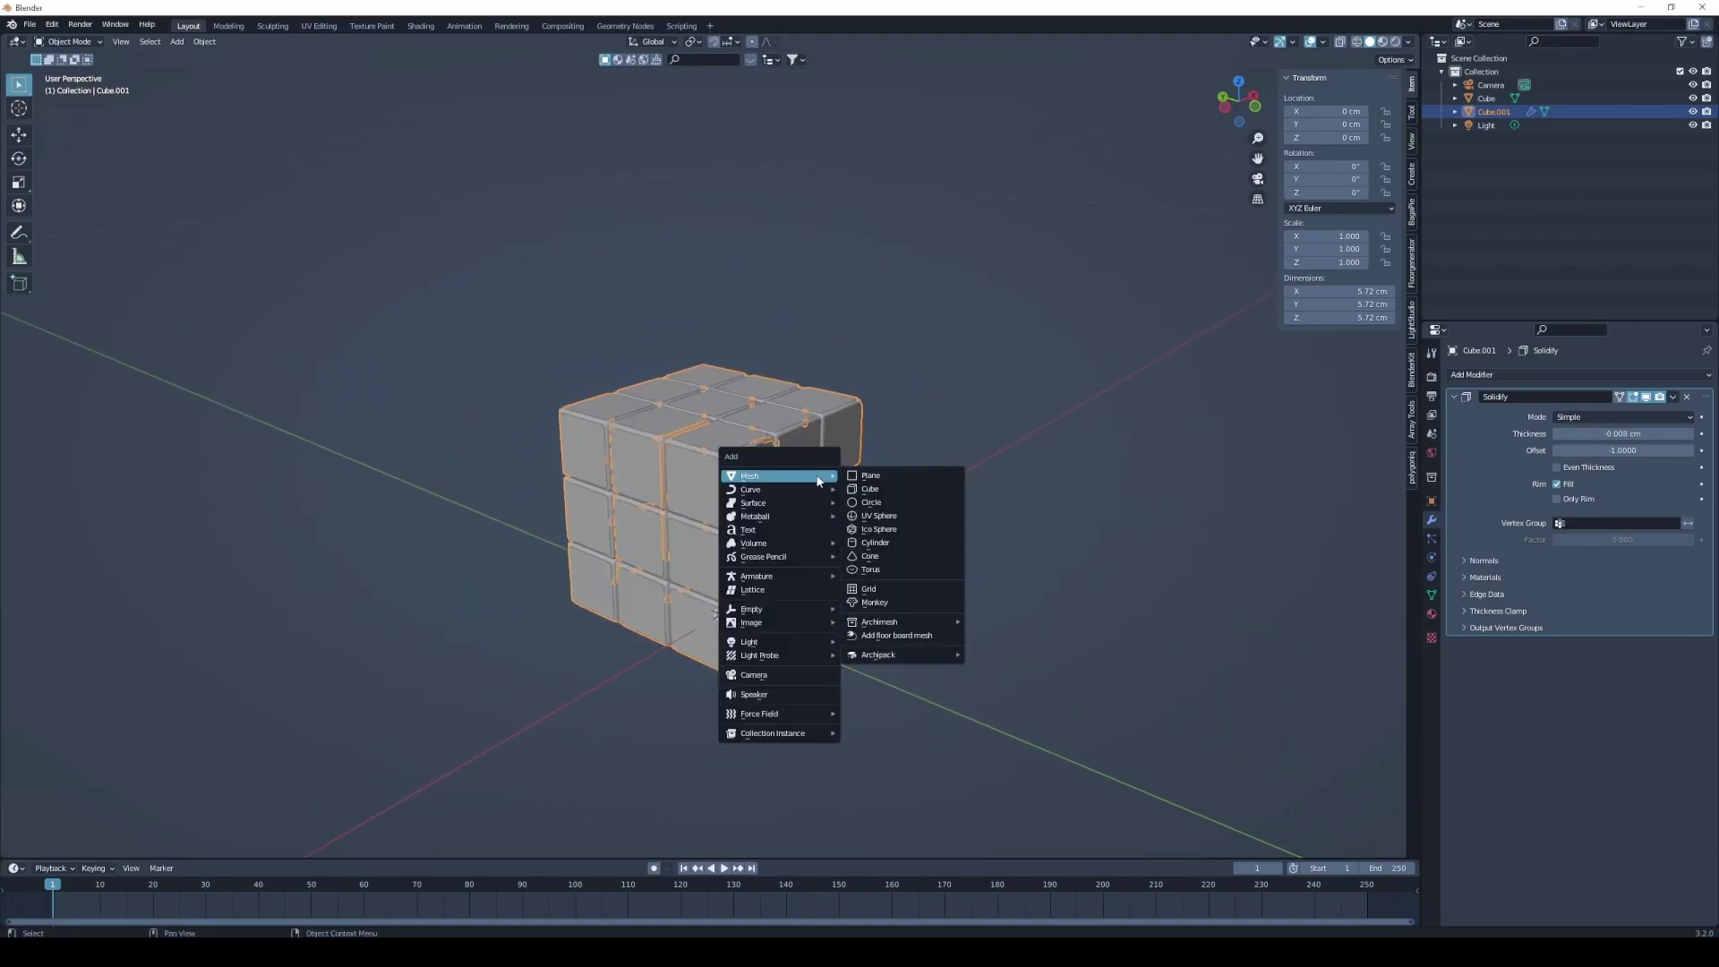
click(864, 473)
click(831, 512)
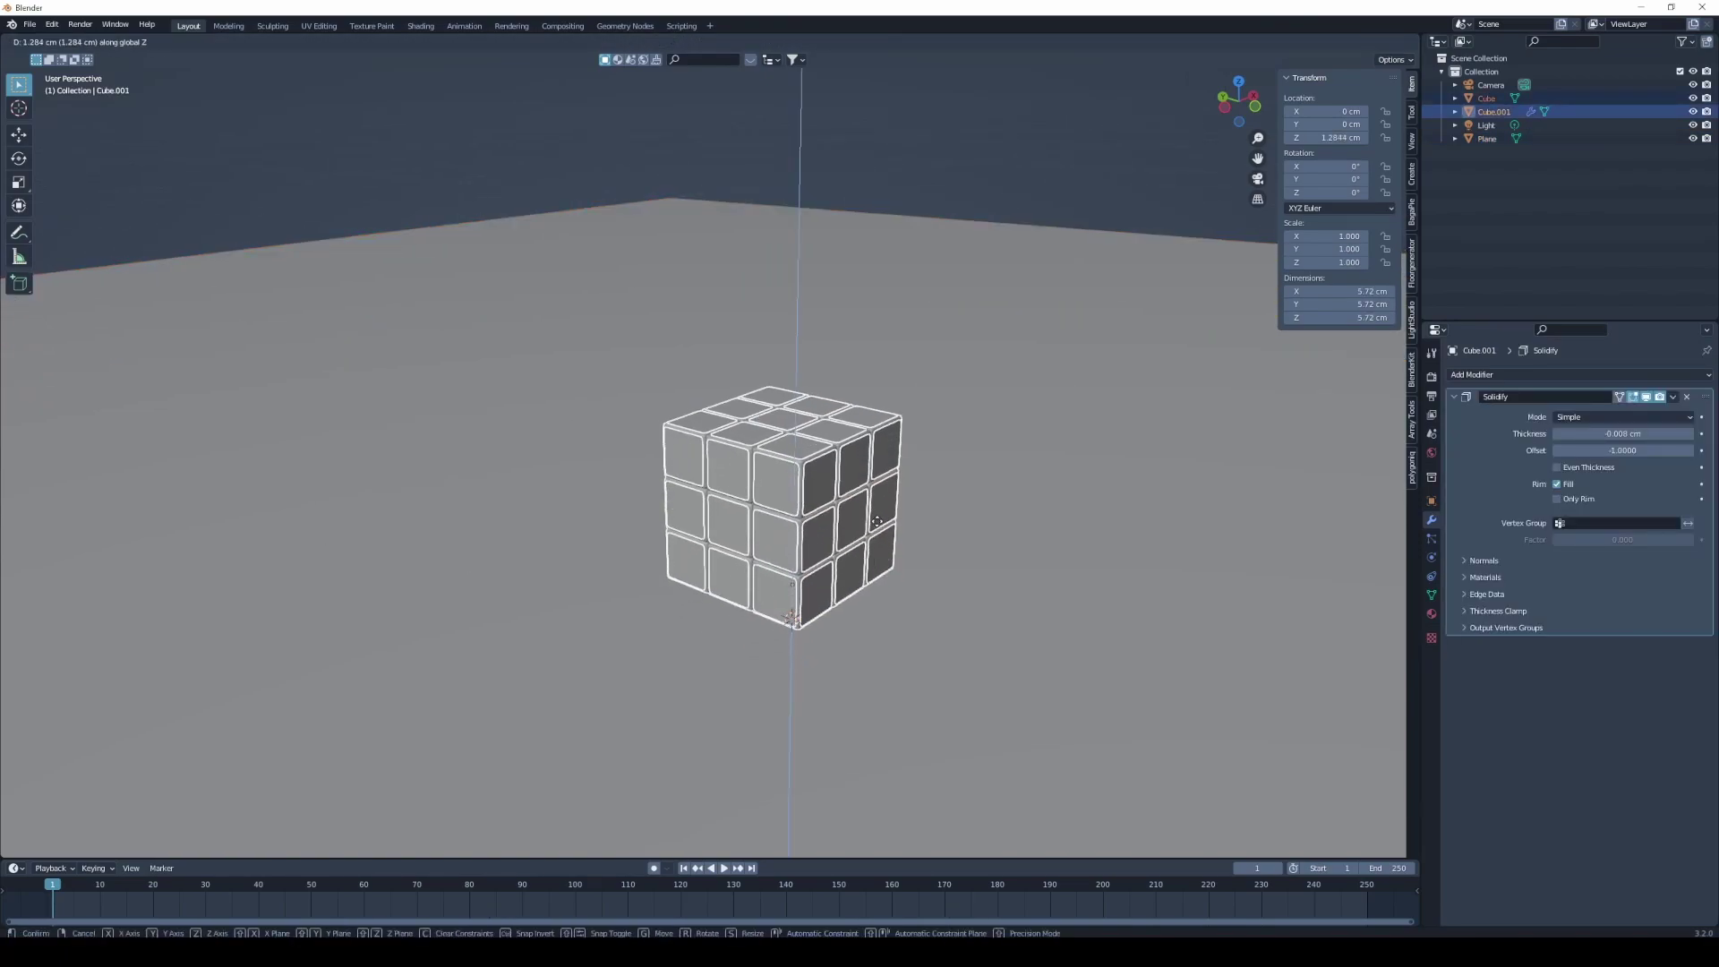
click(727, 42)
- Light the world with the photo_studio_01_4k HDRI as an Environment Texture
click(1431, 452)
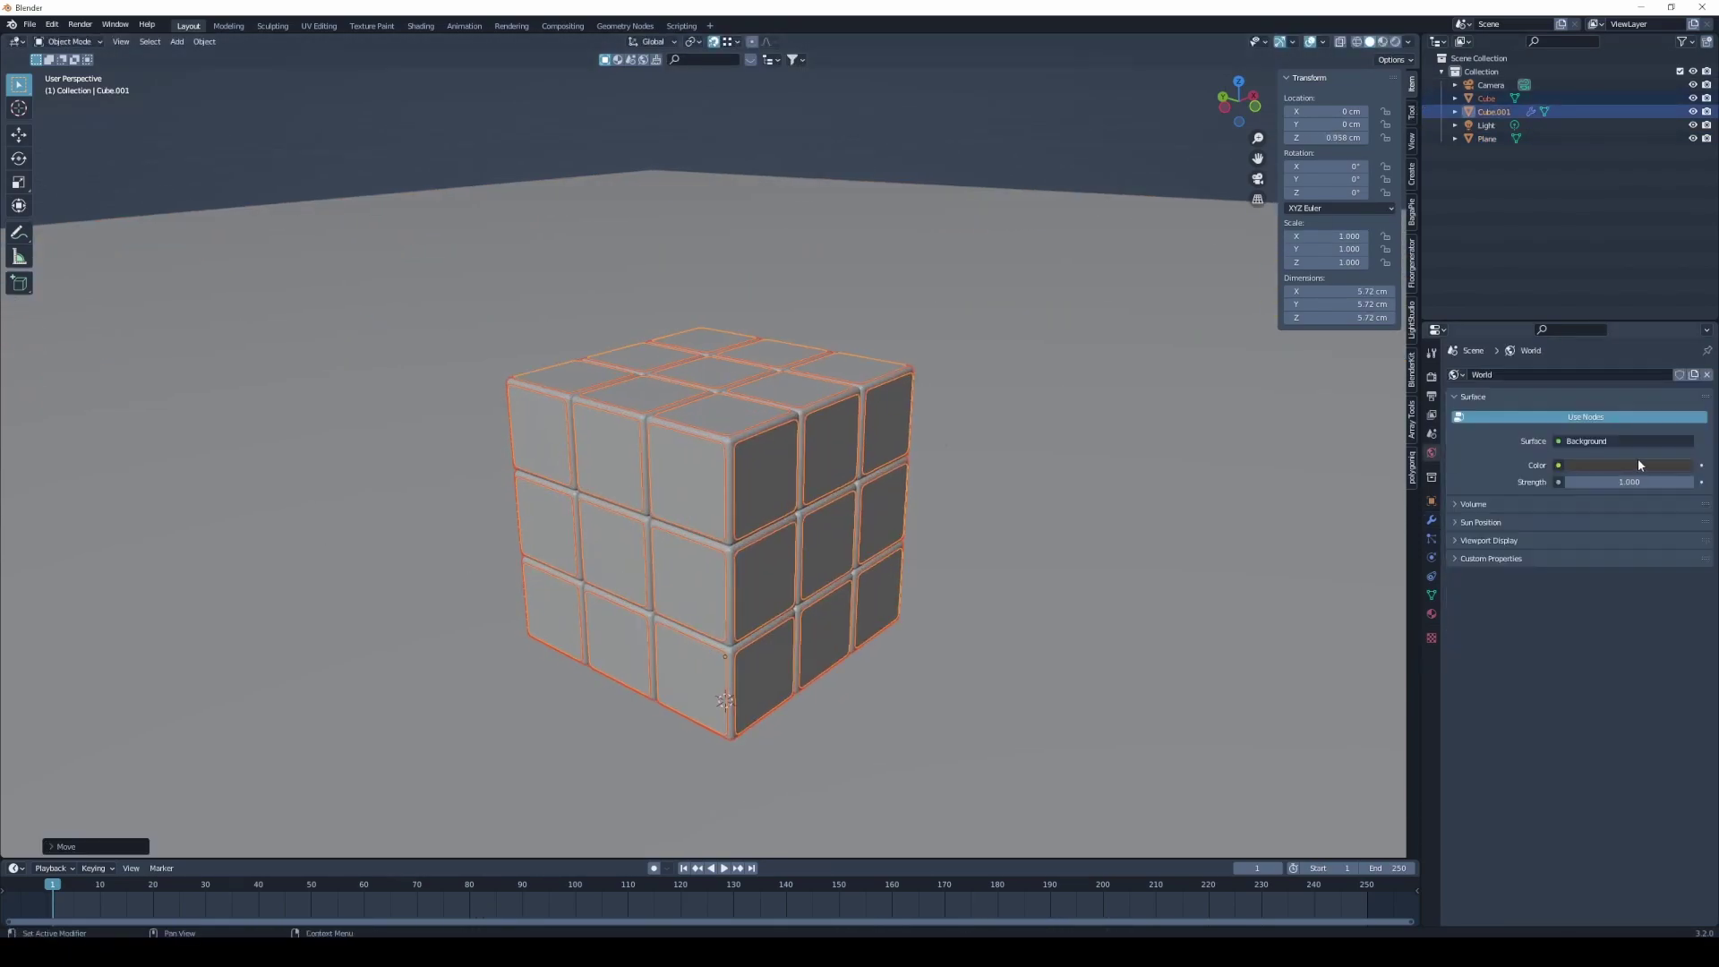
click(1558, 465)
click(1297, 525)
double_click(921, 537)
double_click(1035, 411)
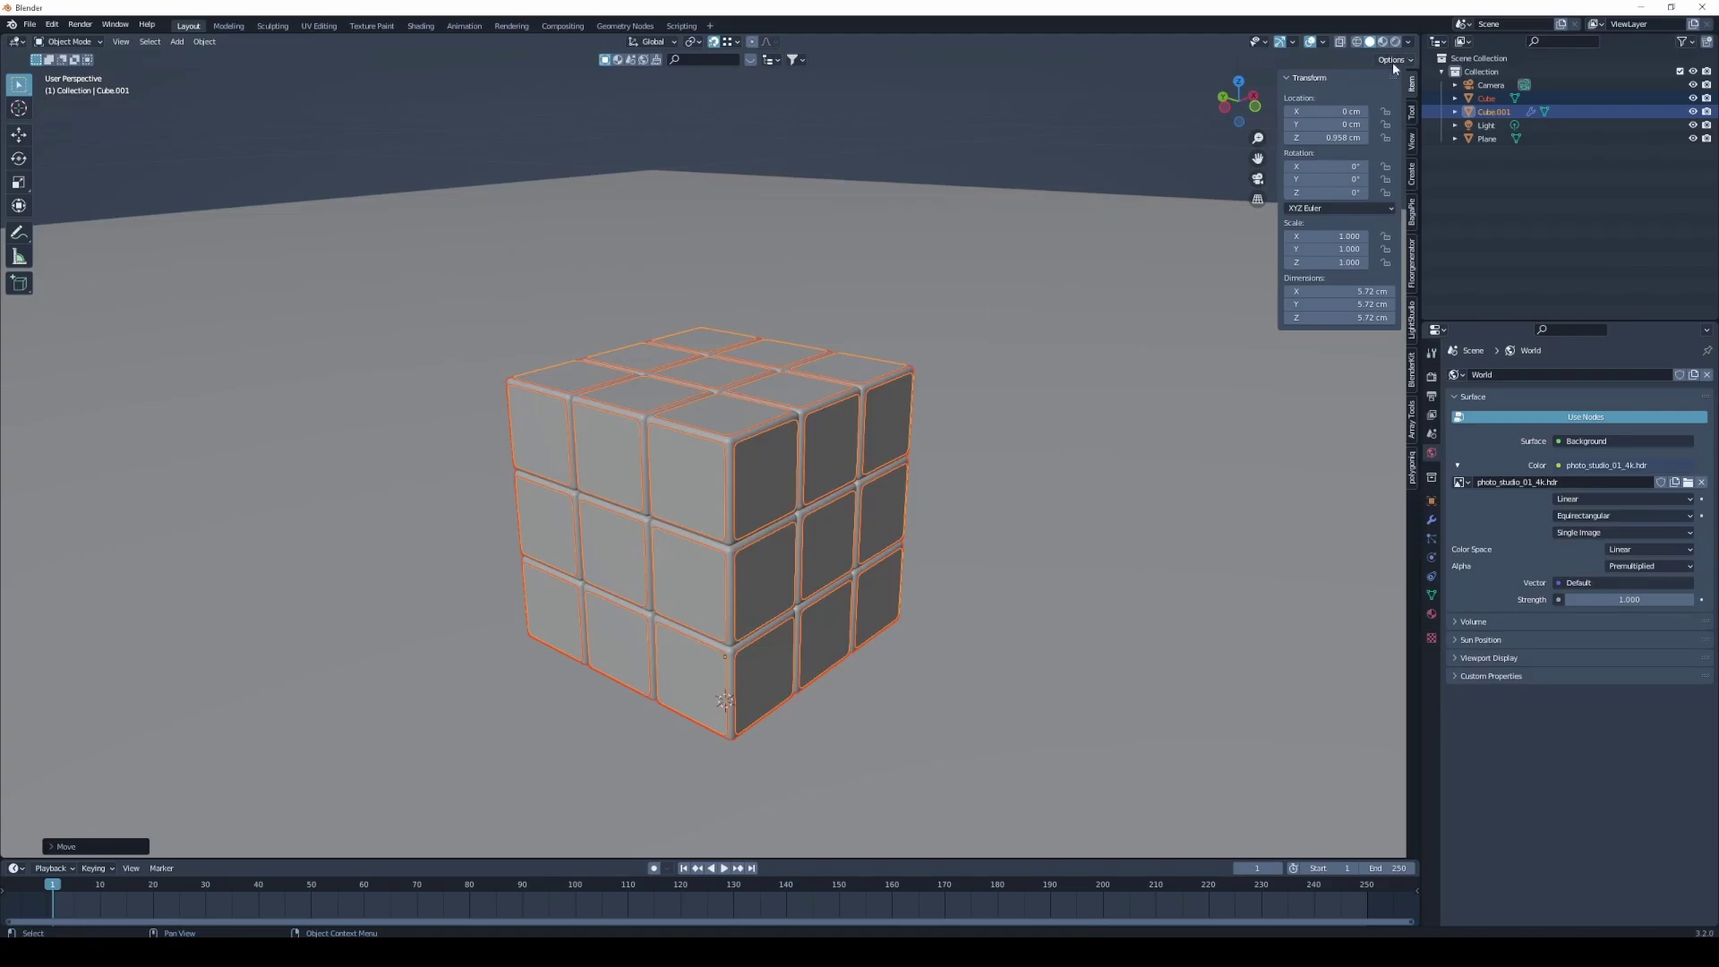
- Switch the render engine to Cycles and preview the scene in rendered shading
click(1432, 377)
click(1633, 374)
click(1600, 420)
click(1394, 41)
scroll(769, 501, up, 2)
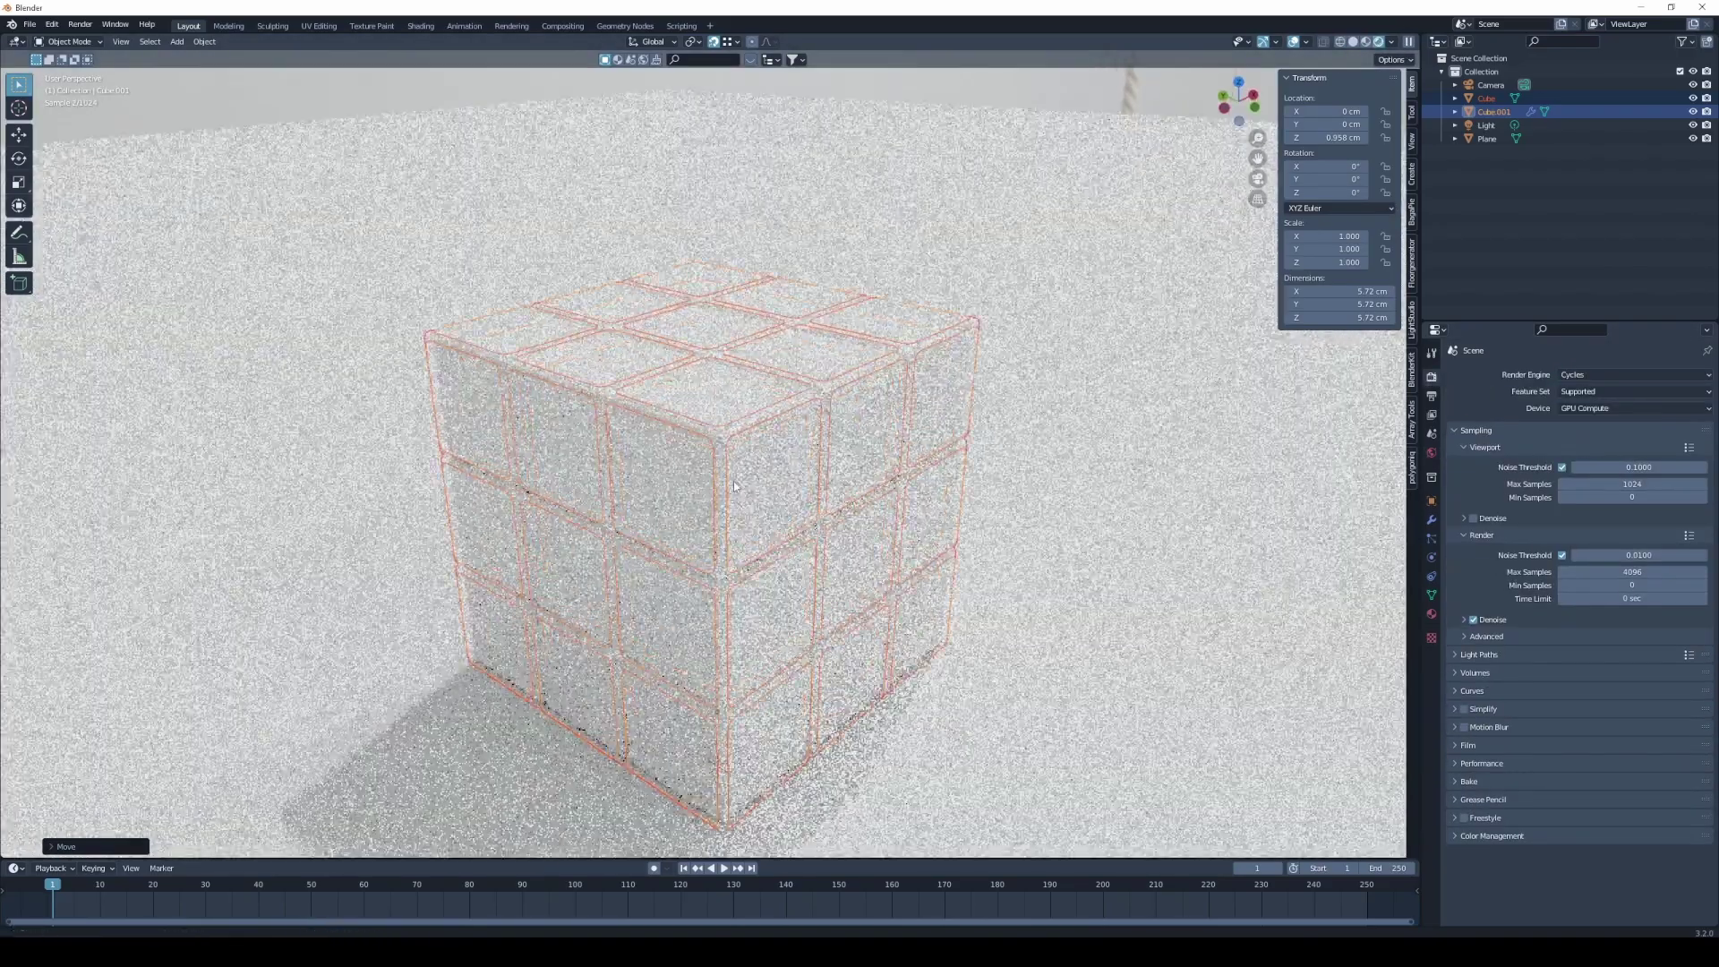
scroll(730, 440, up, 2)
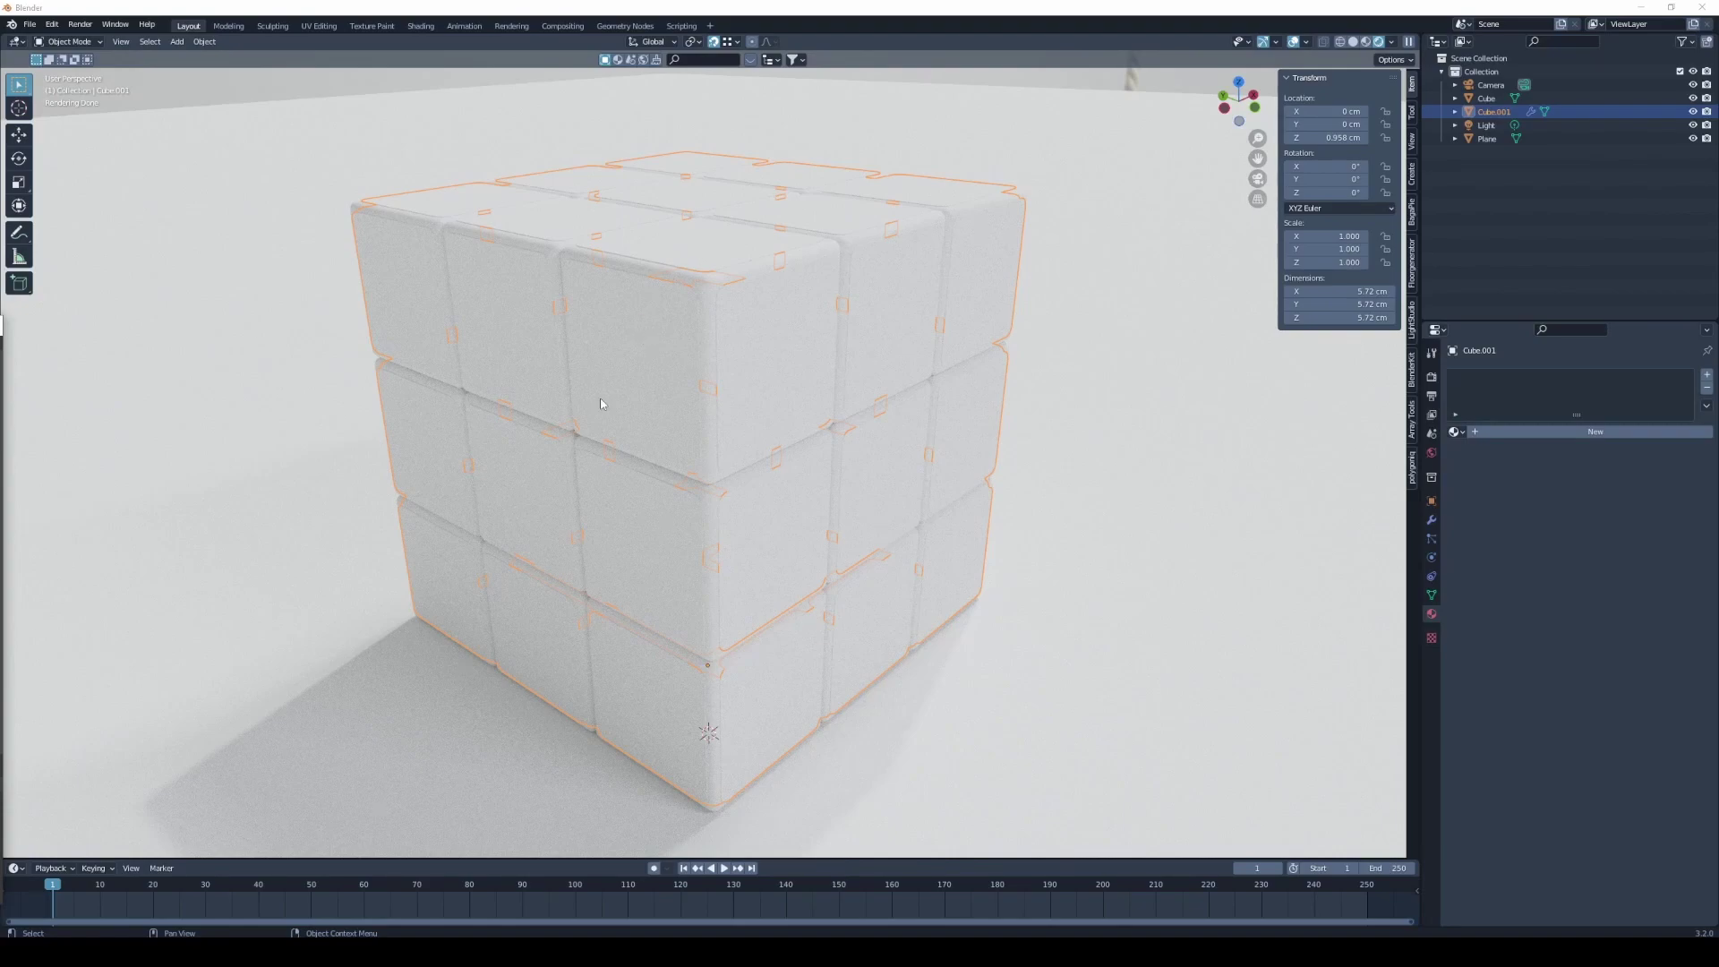
- Hide Cube.001 and give the inner Cube a new near-black material with roughness 0.328
key(h)
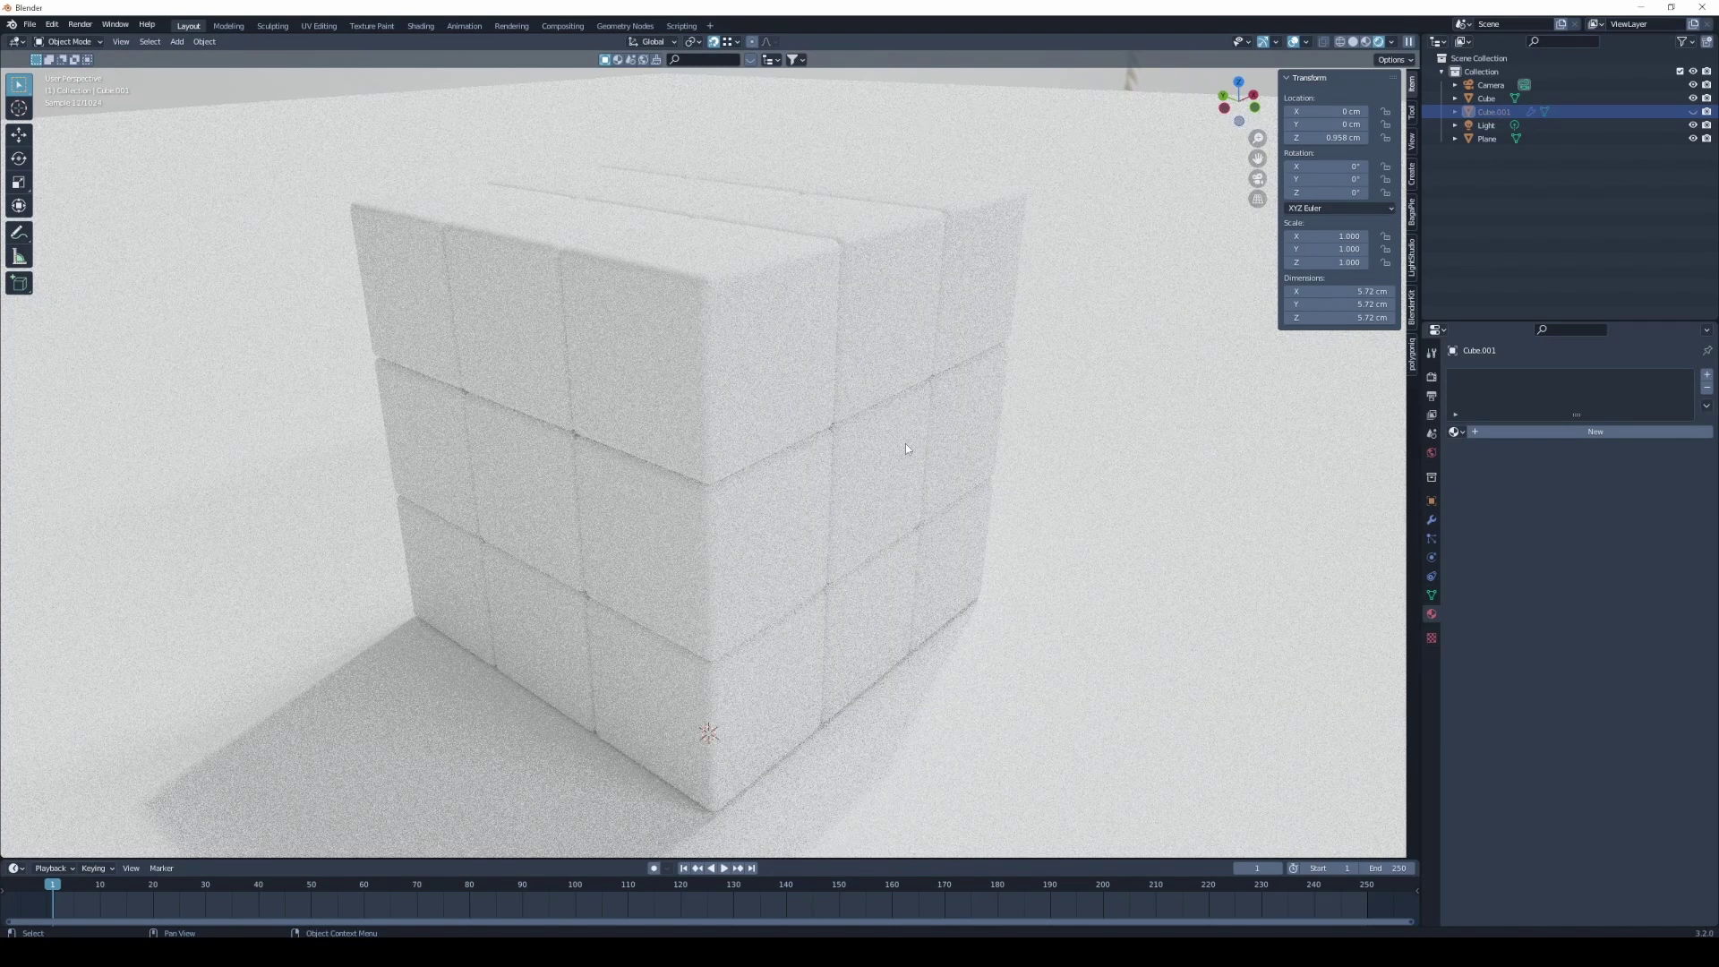
click(744, 372)
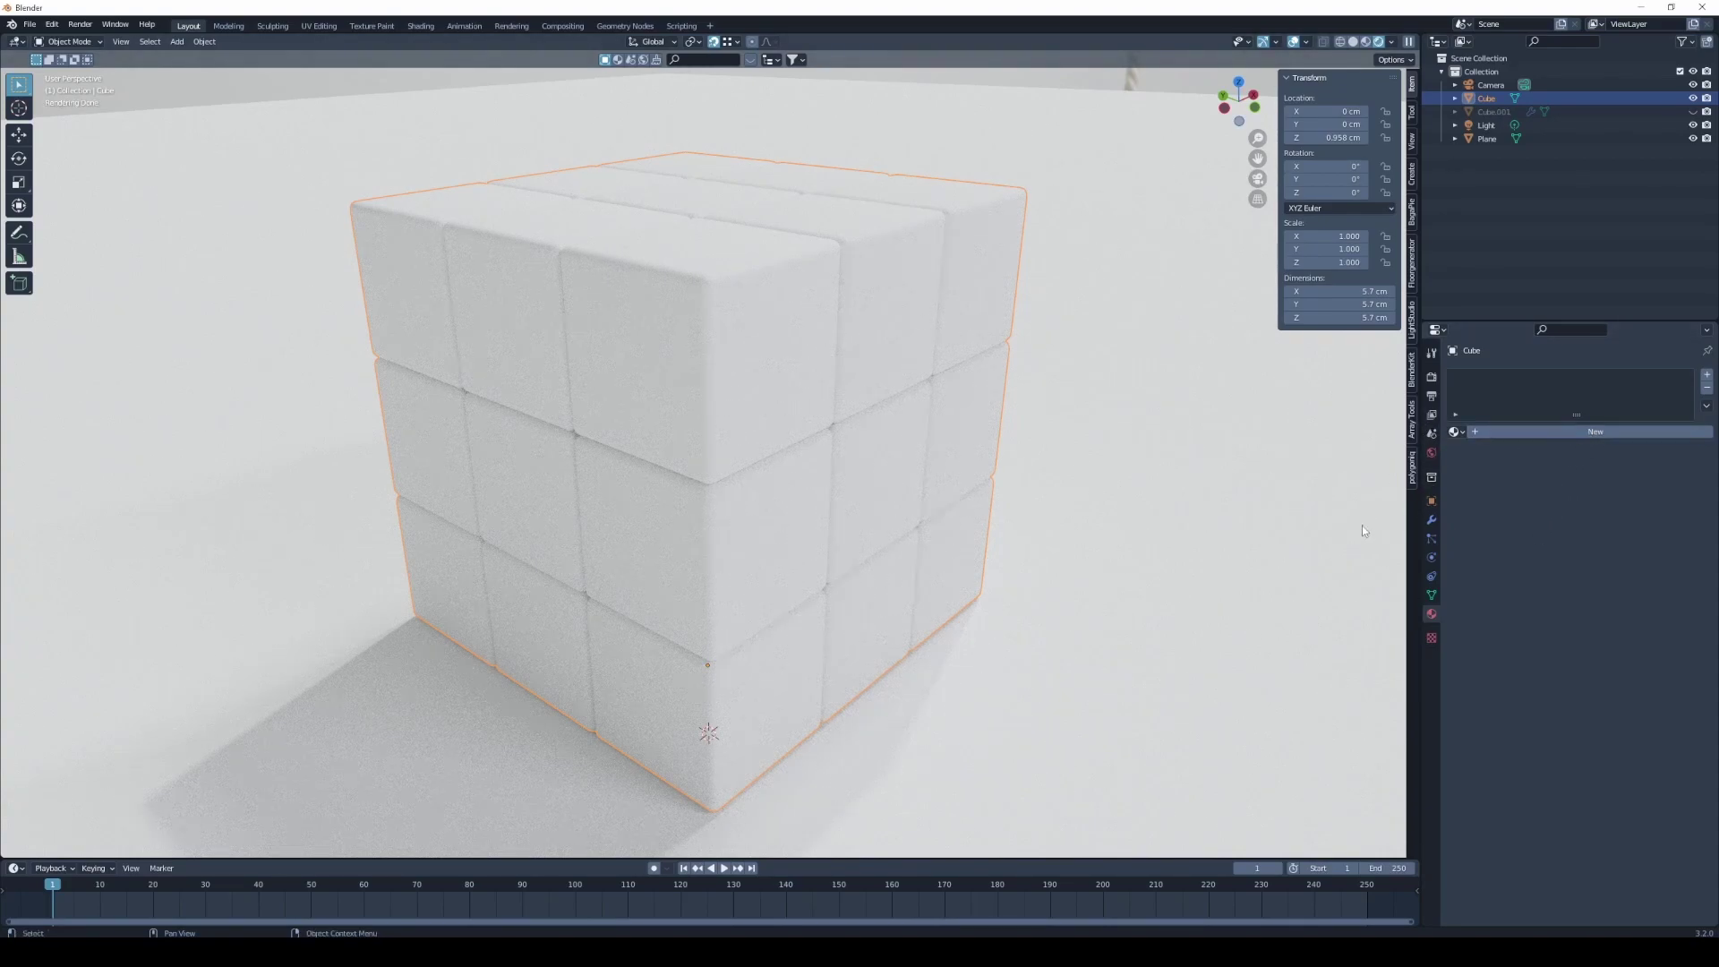
click(1576, 431)
click(1625, 552)
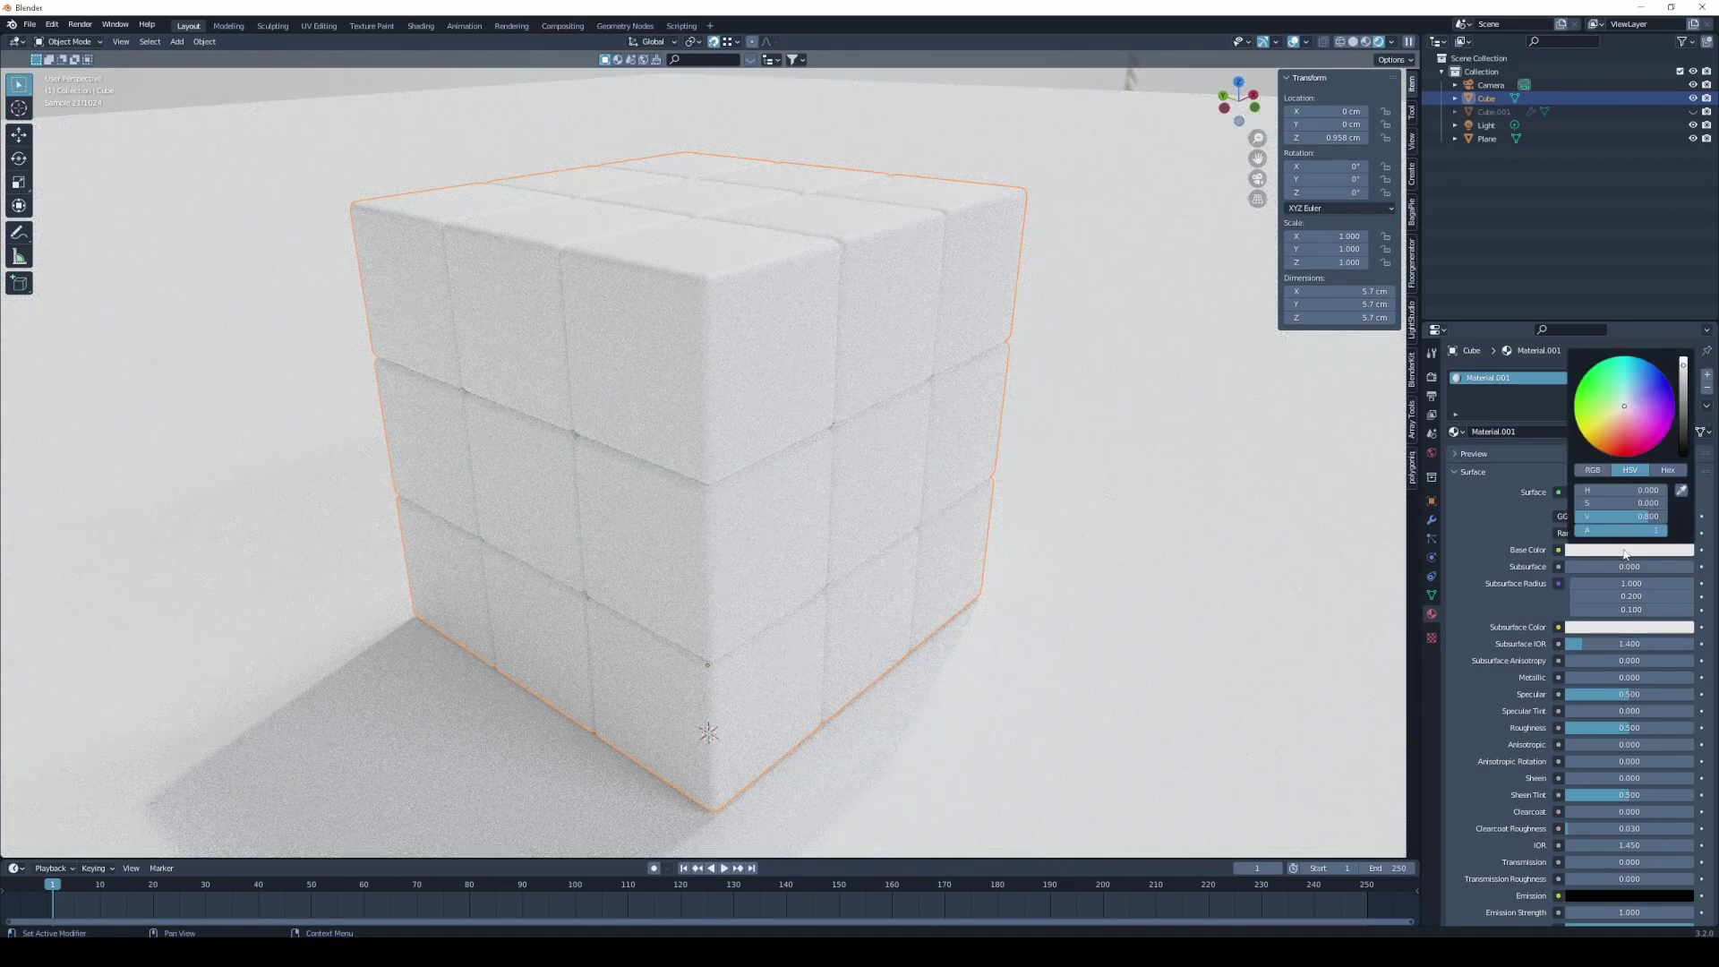
drag(1682, 364, 1682, 445)
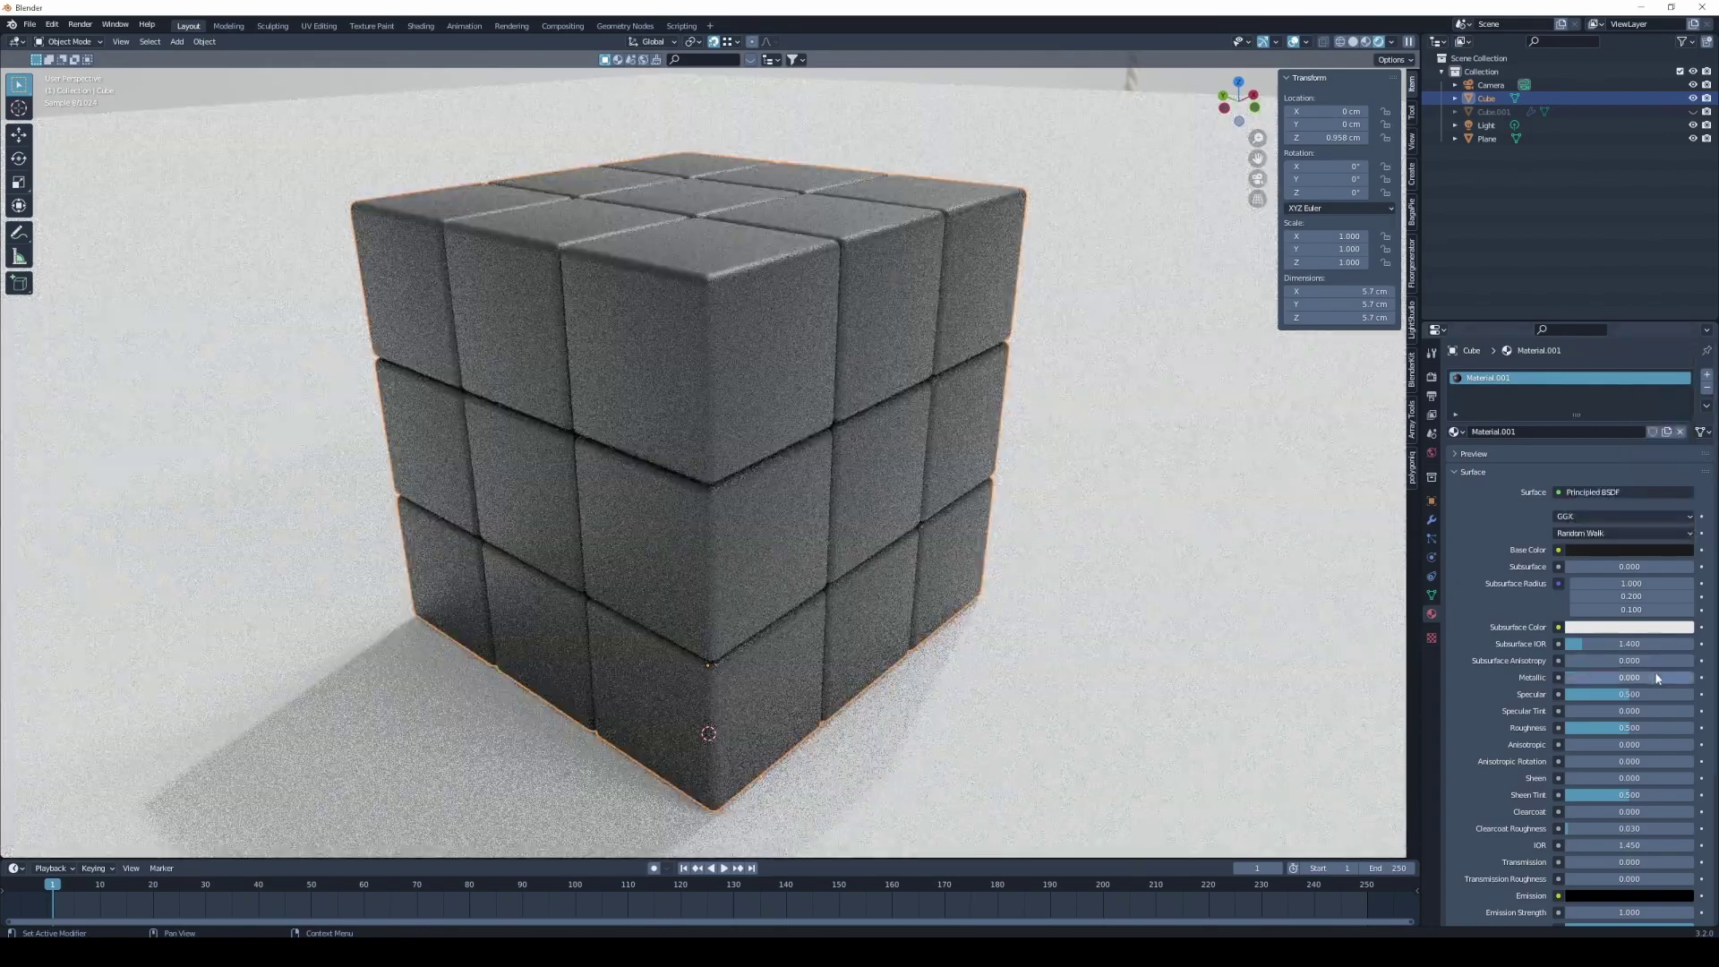
drag(1624, 734, 1608, 725)
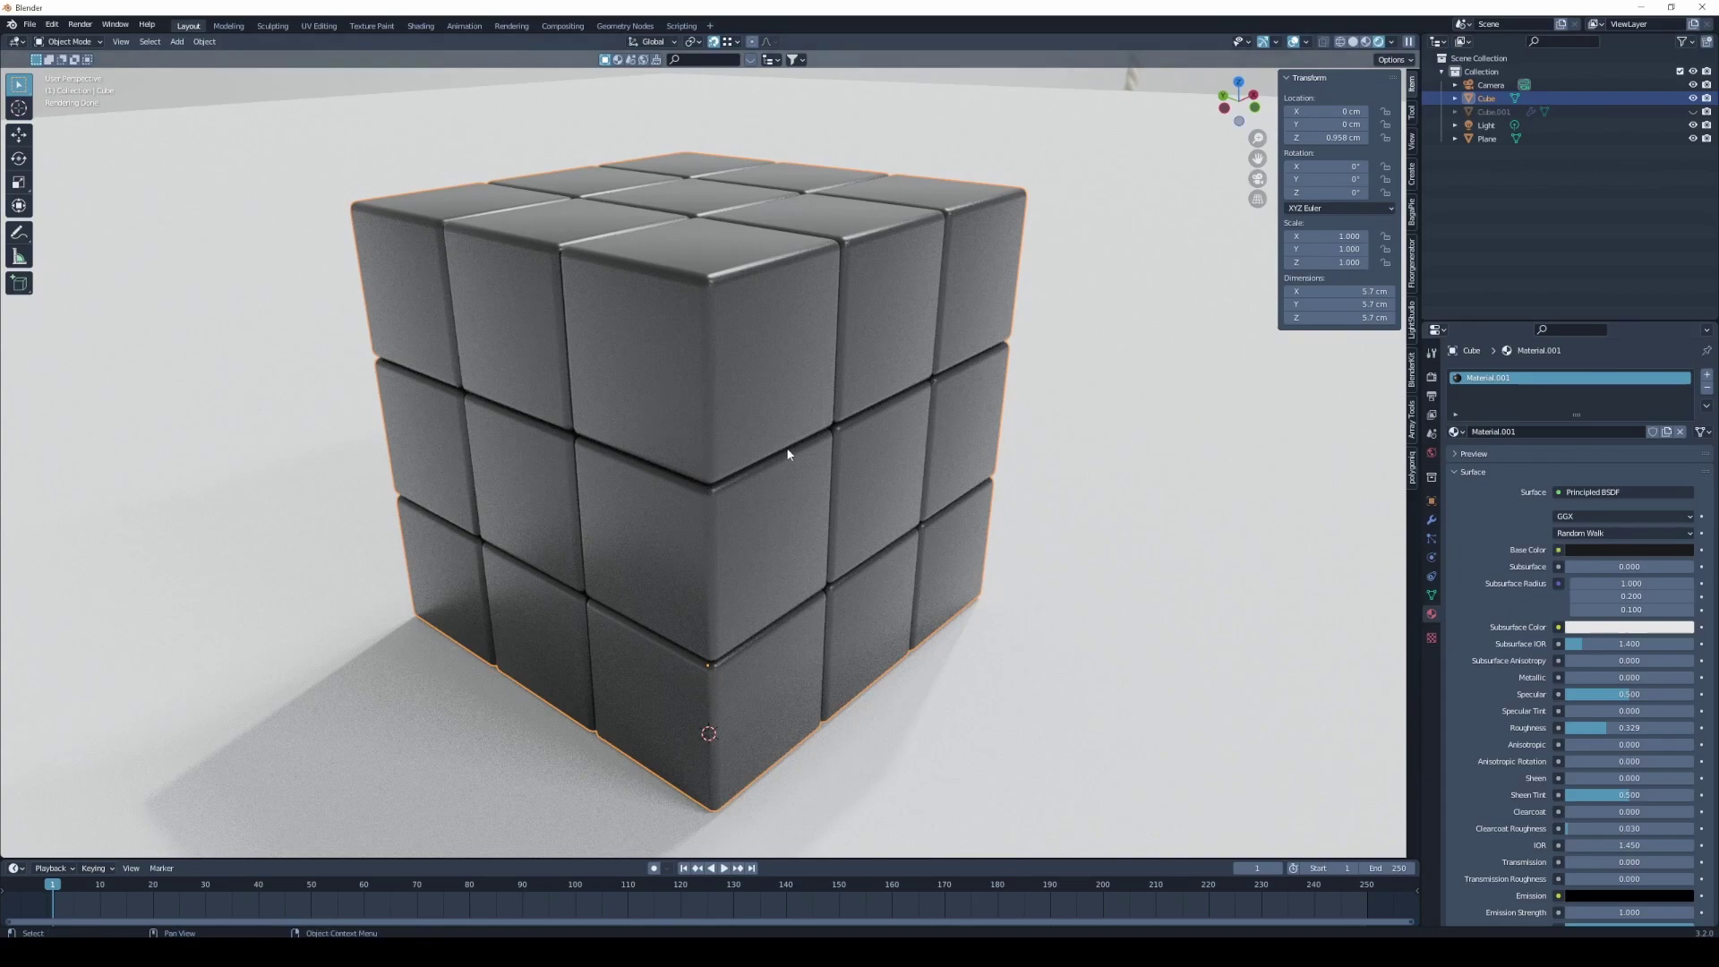
- Unhide Cube.001 in the outliner and enter its Edit Mode
click(1490, 109)
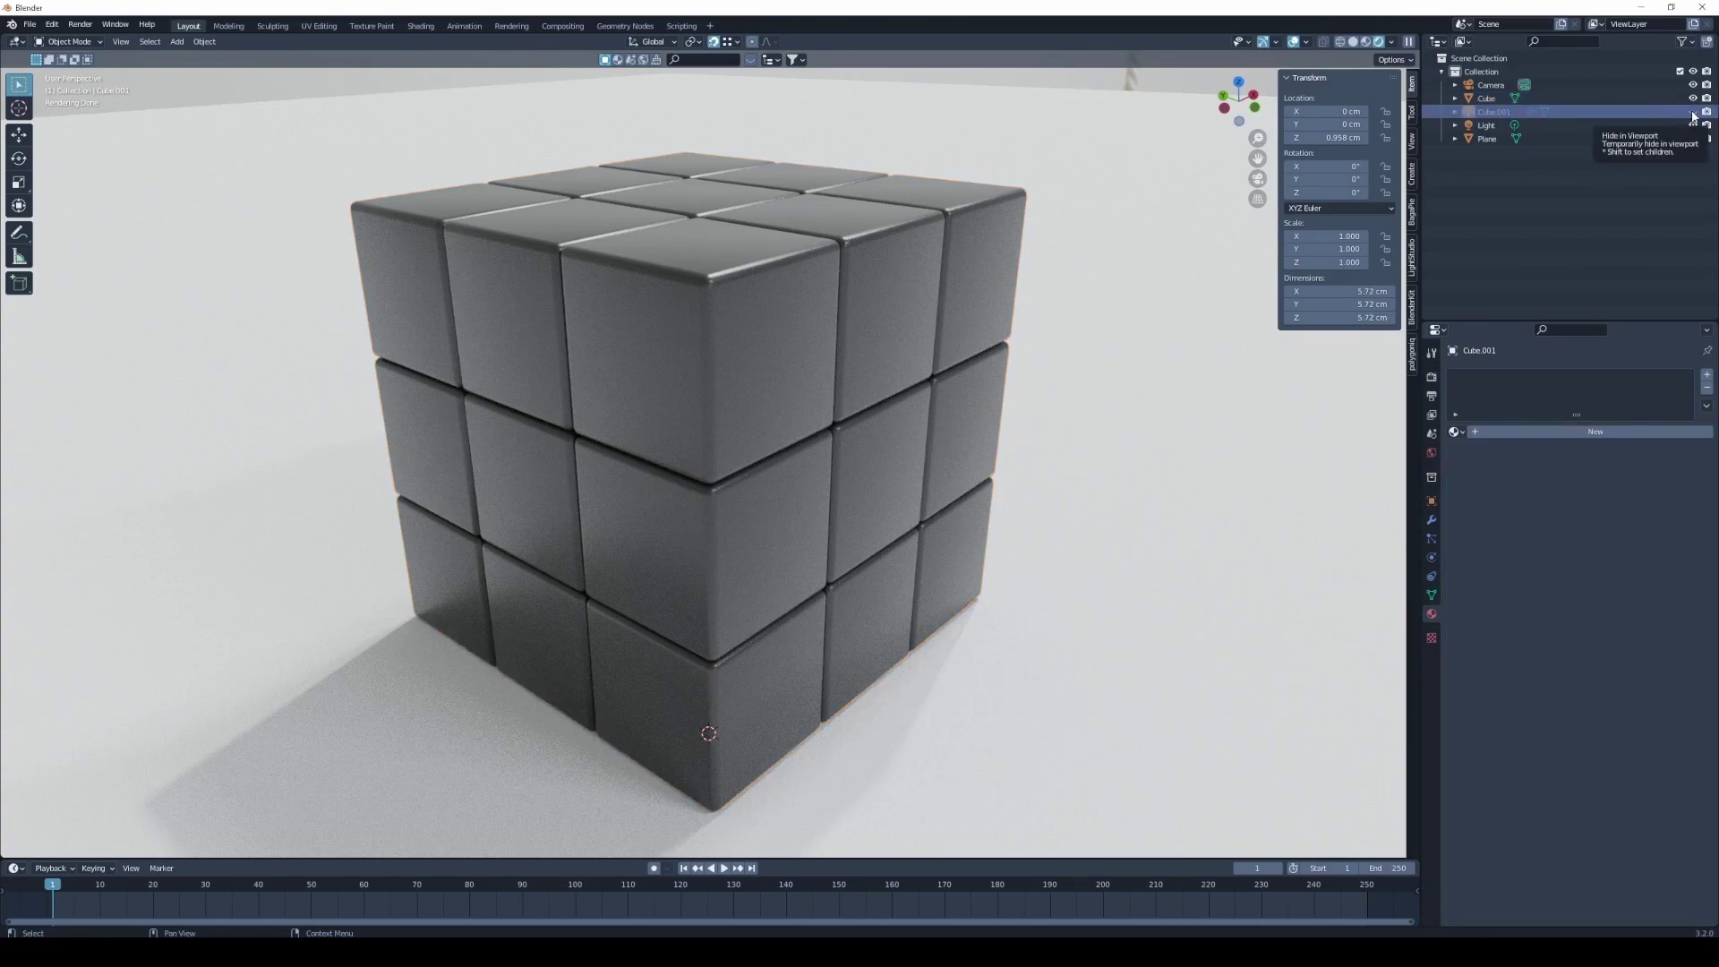
click(1692, 111)
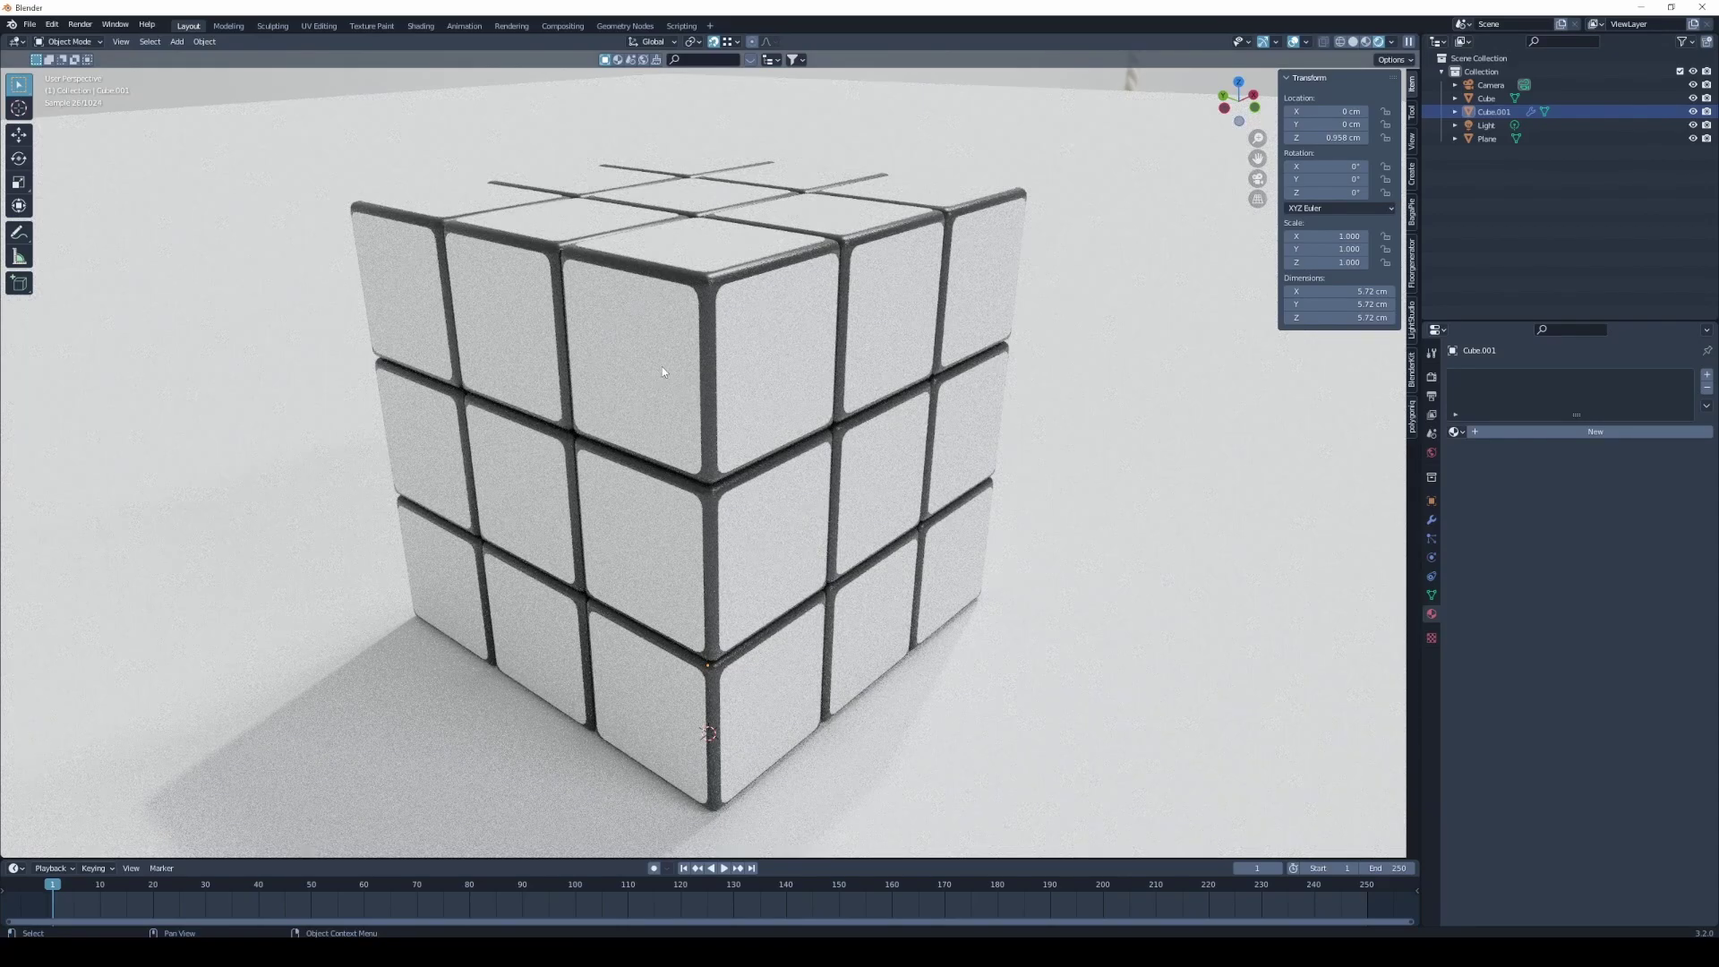
click(759, 358)
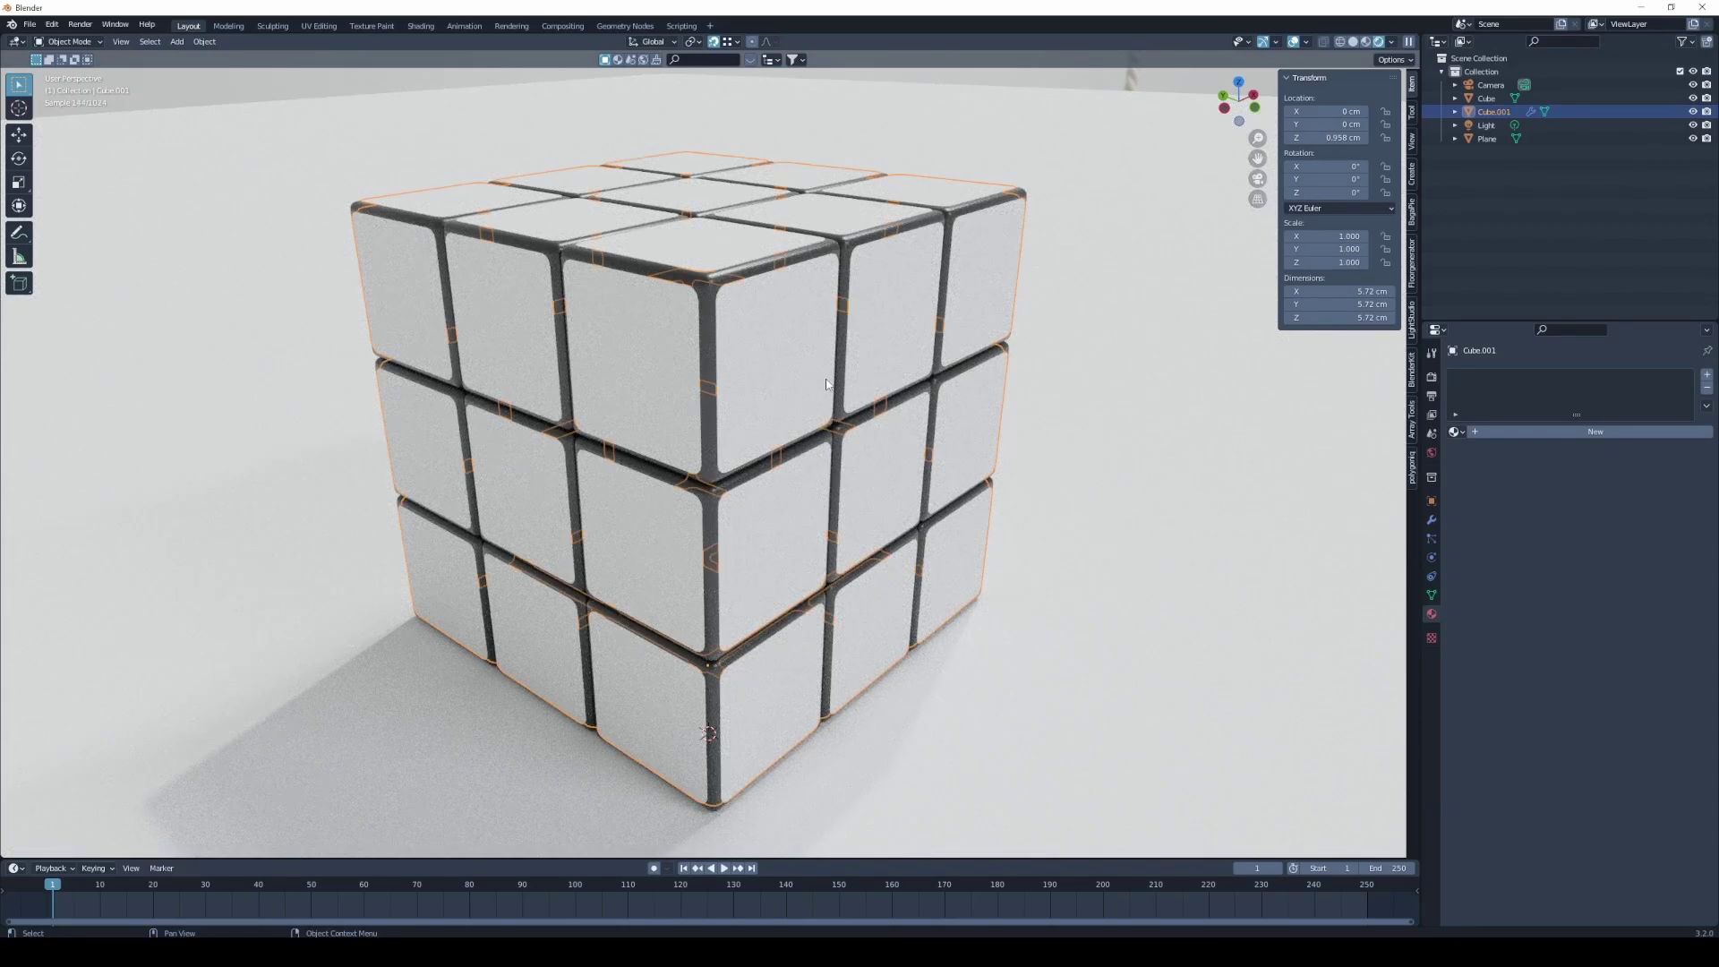
key(Tab)
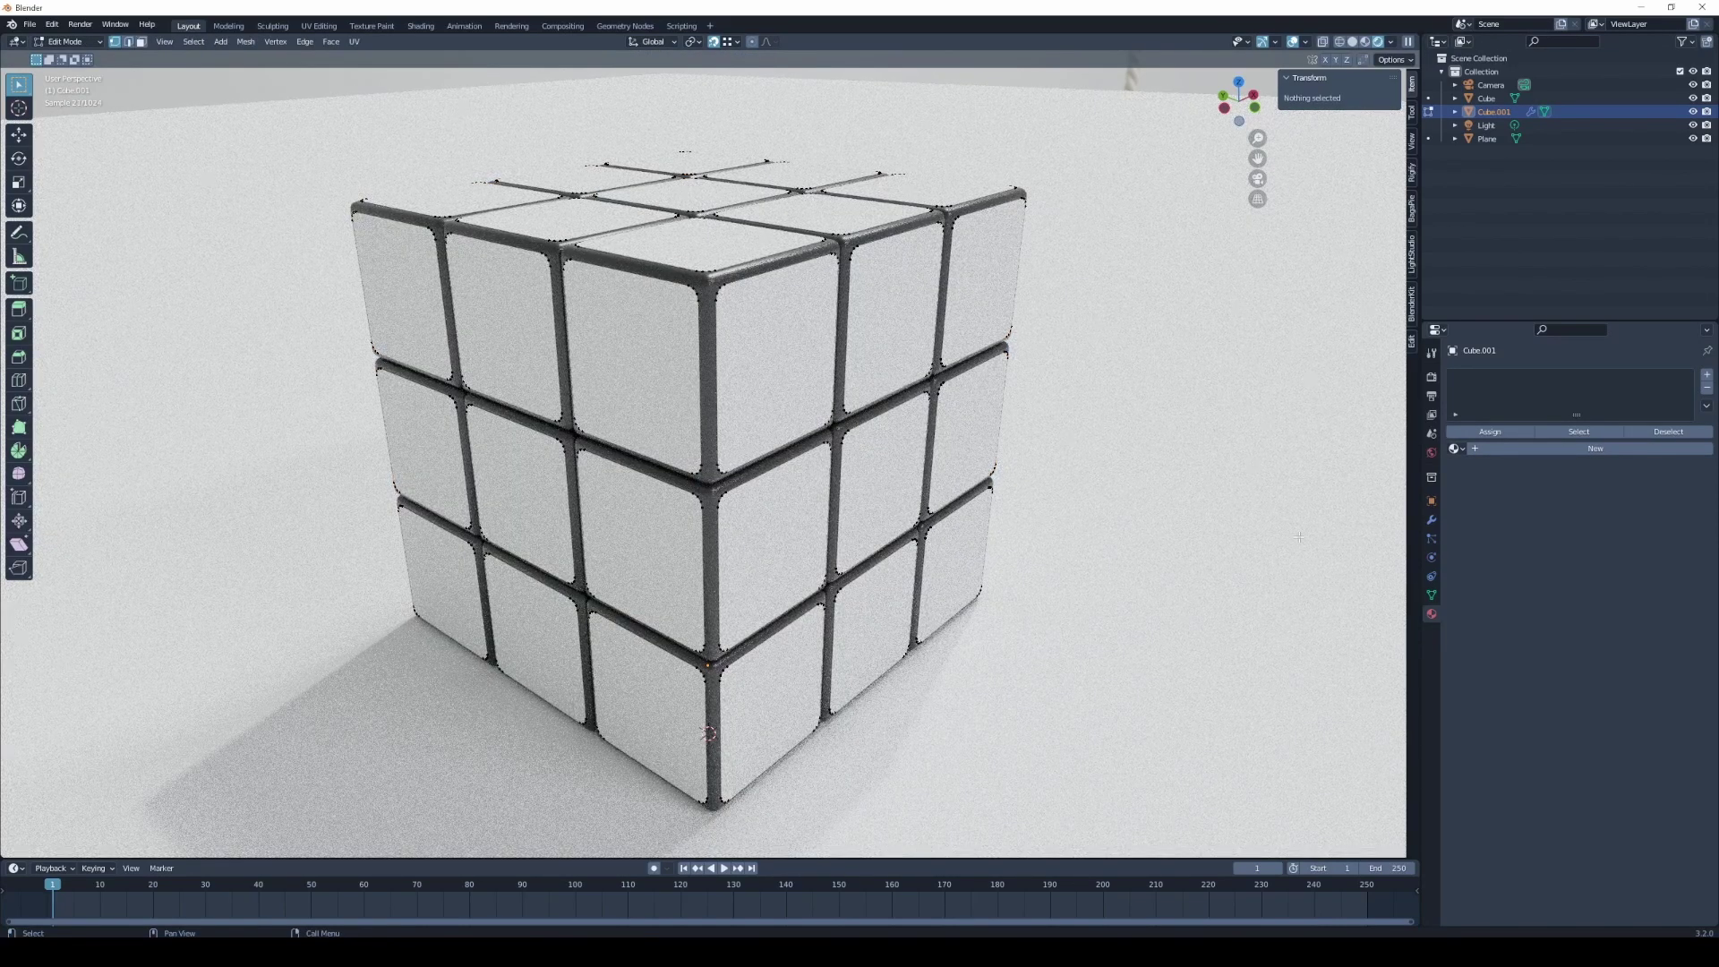
- Add a material slot with a new white Material.002 on Cube.001, then return to Object Mode
click(1707, 376)
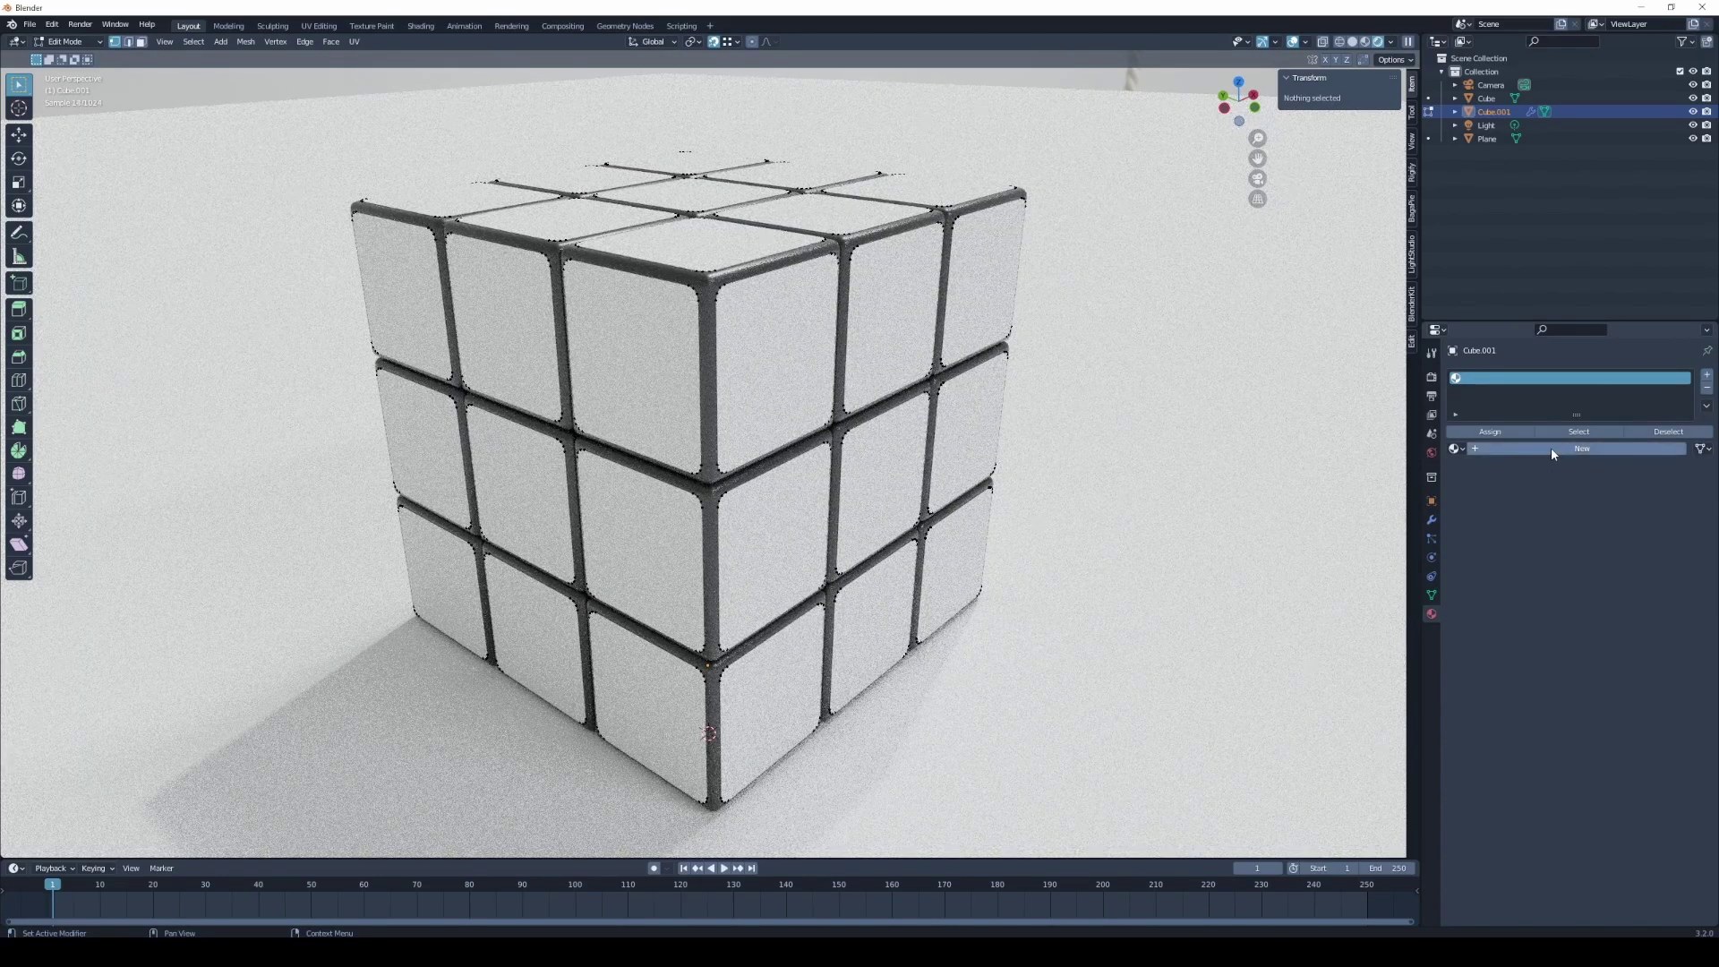
click(1550, 448)
click(1598, 568)
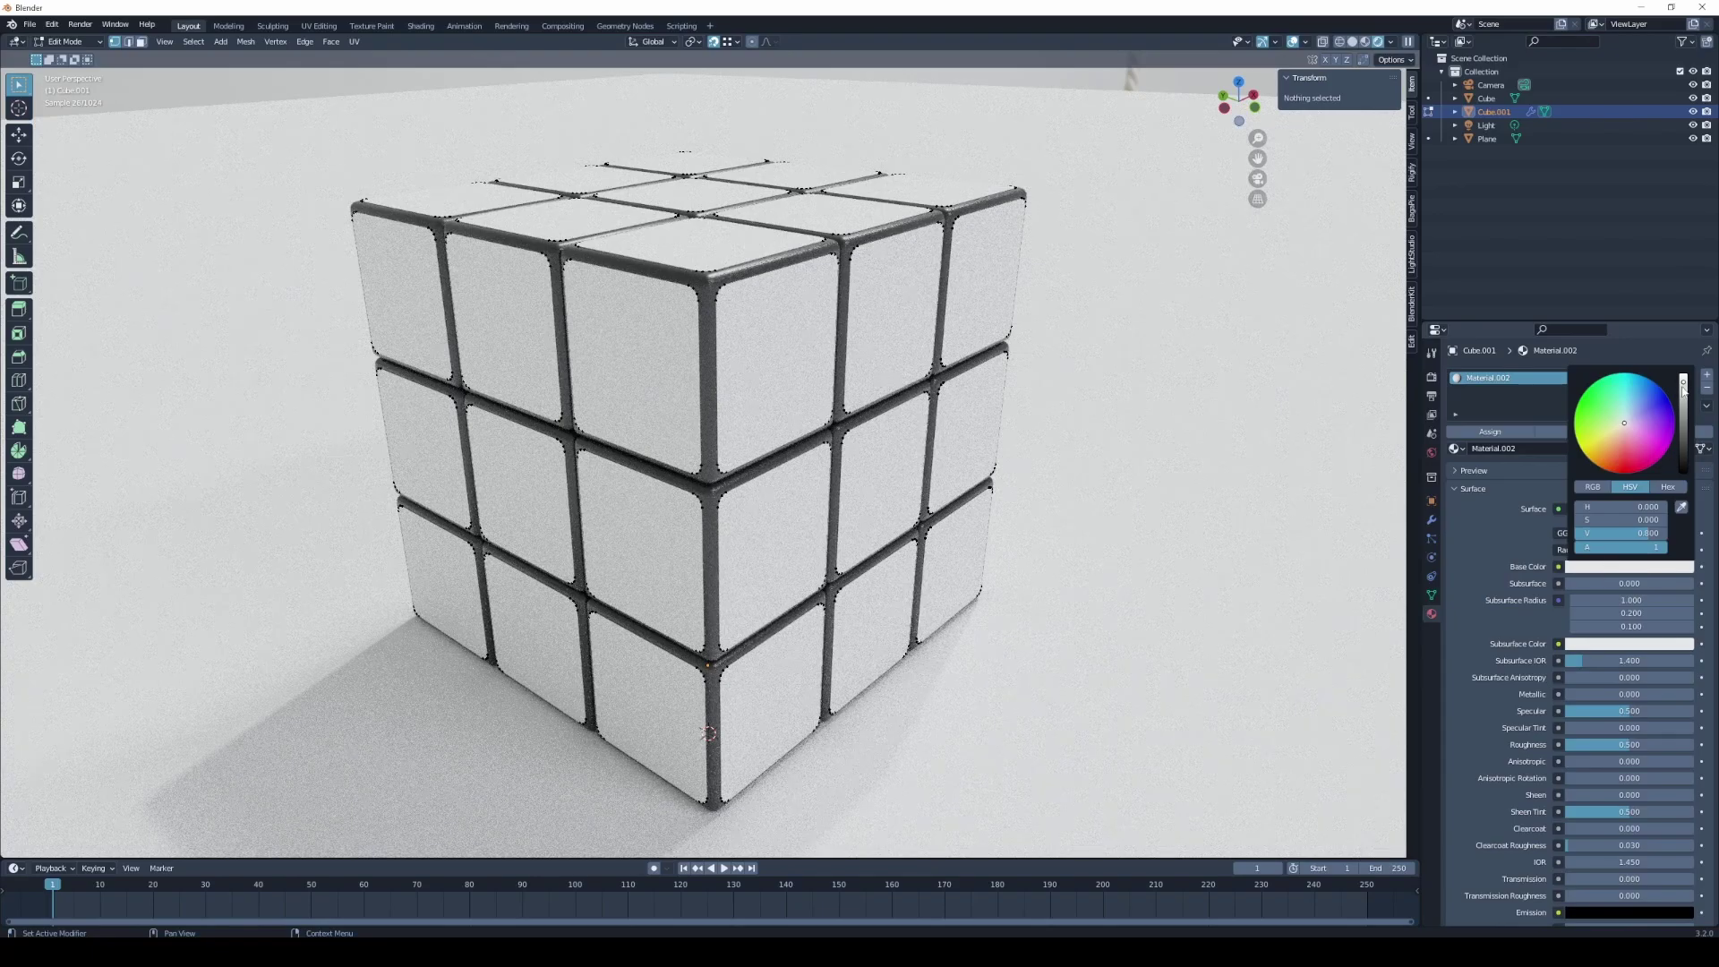
click(1683, 385)
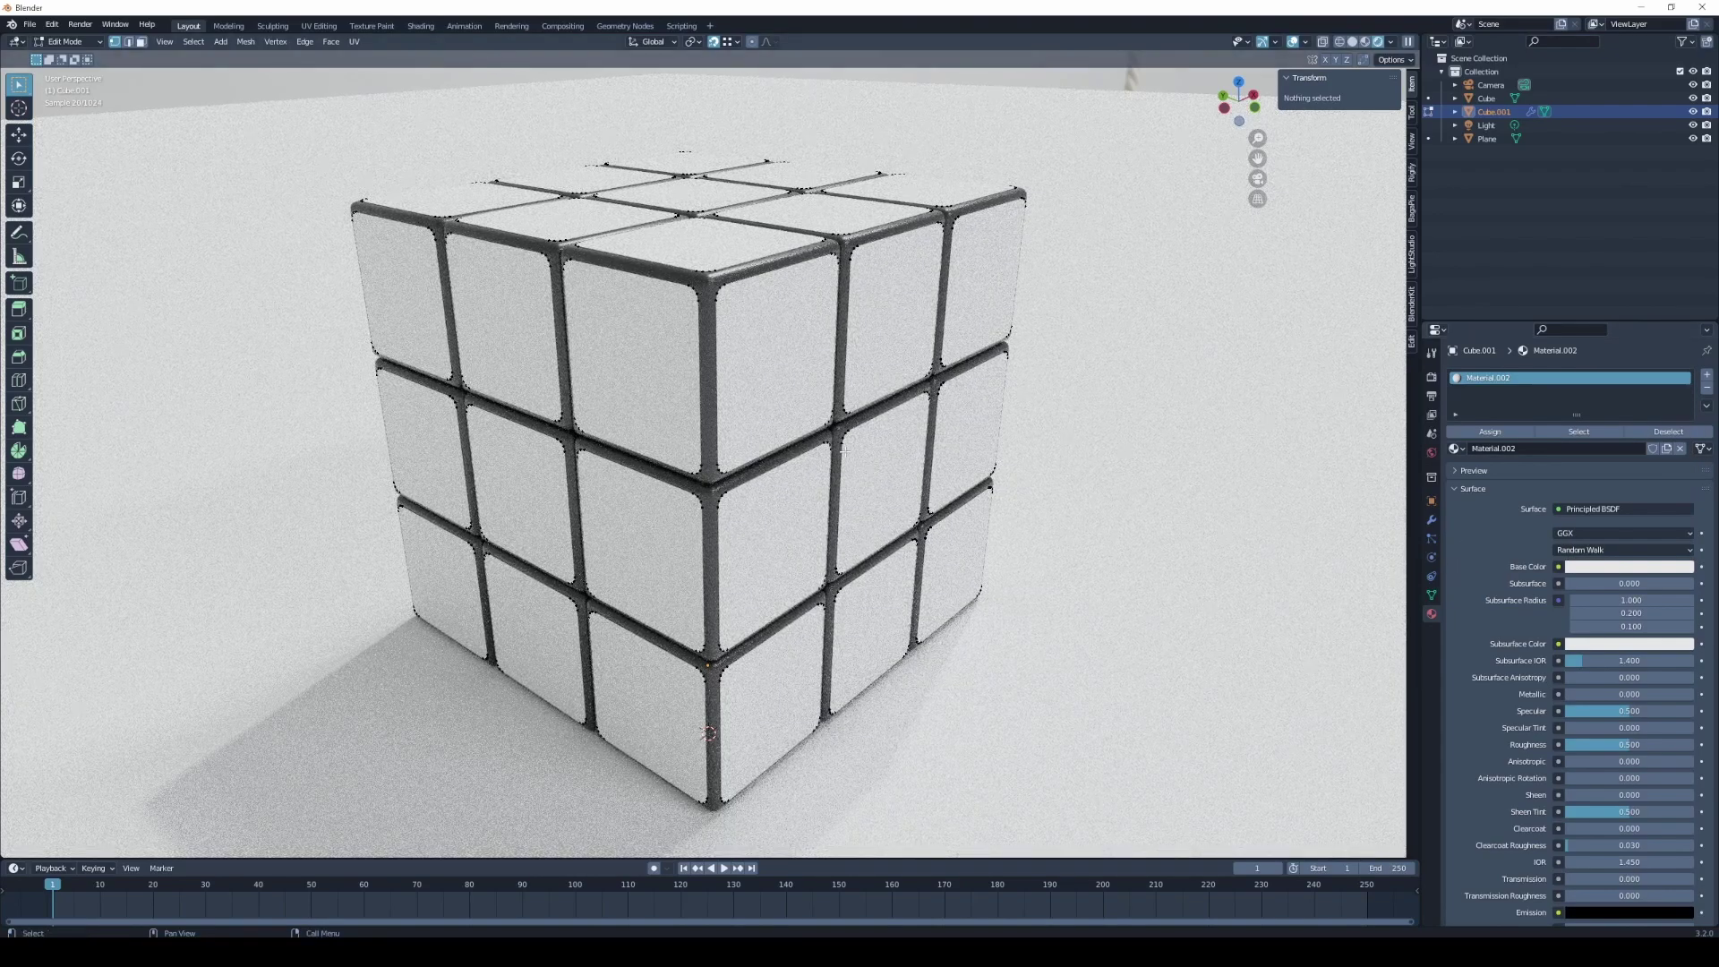
key(Tab)
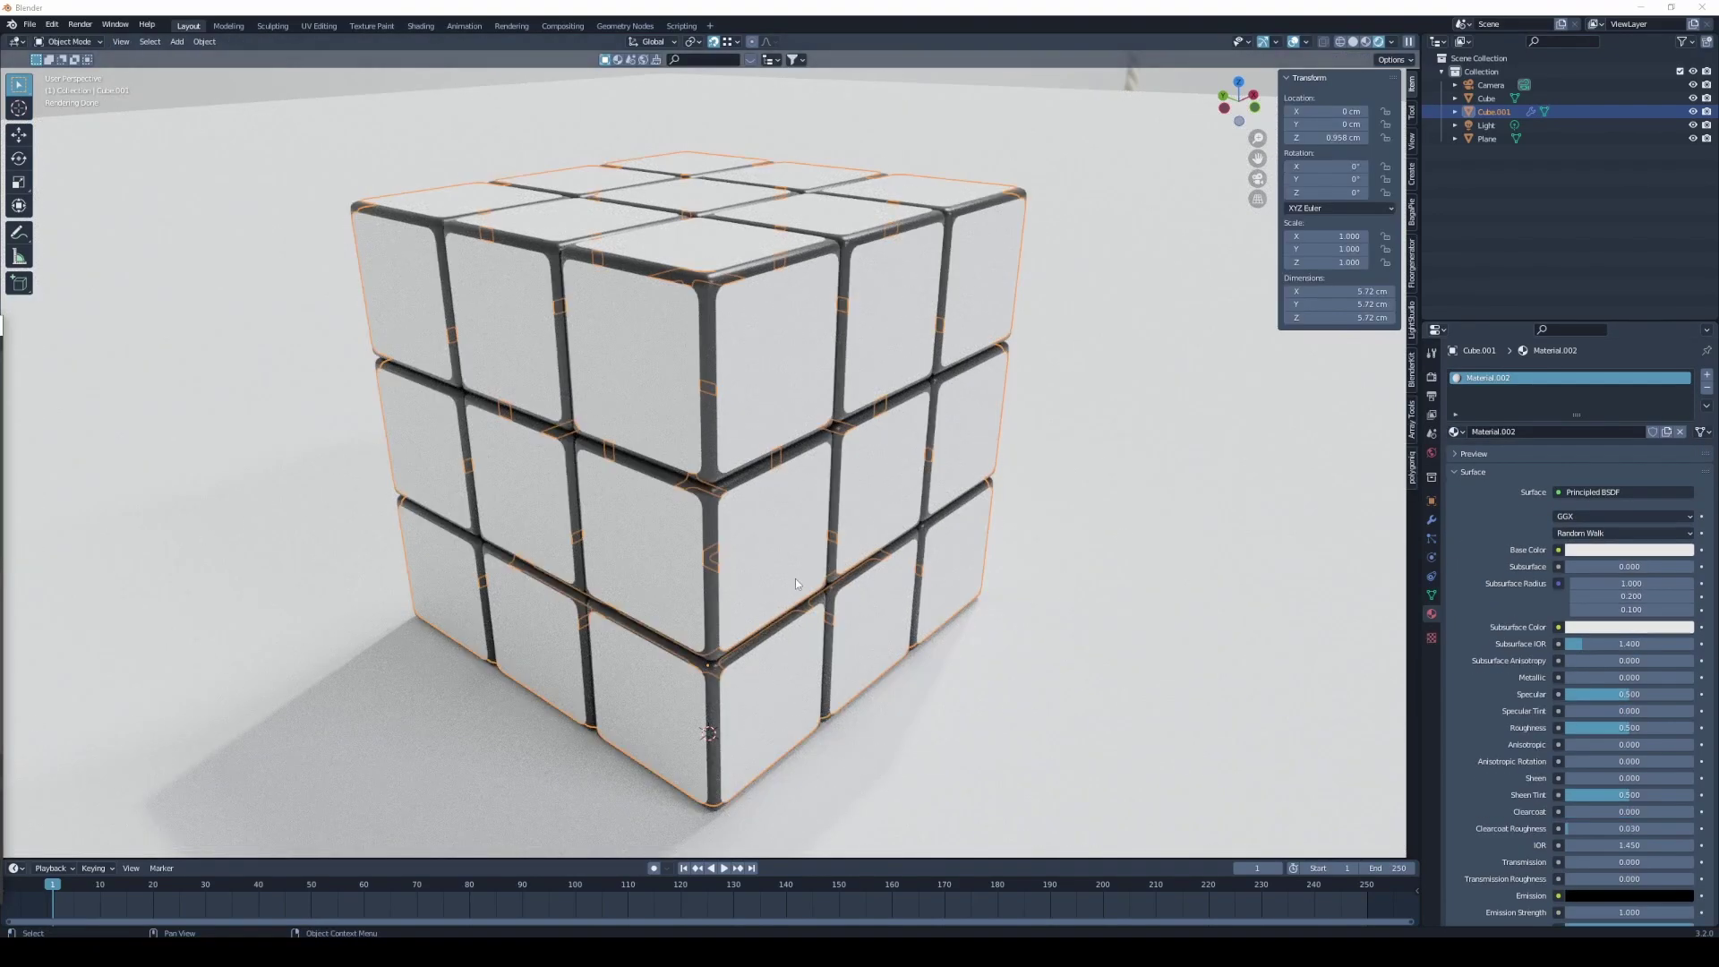
- Apply Cube.001's Solidify modifier permanently, then enter Edit Mode
click(1431, 519)
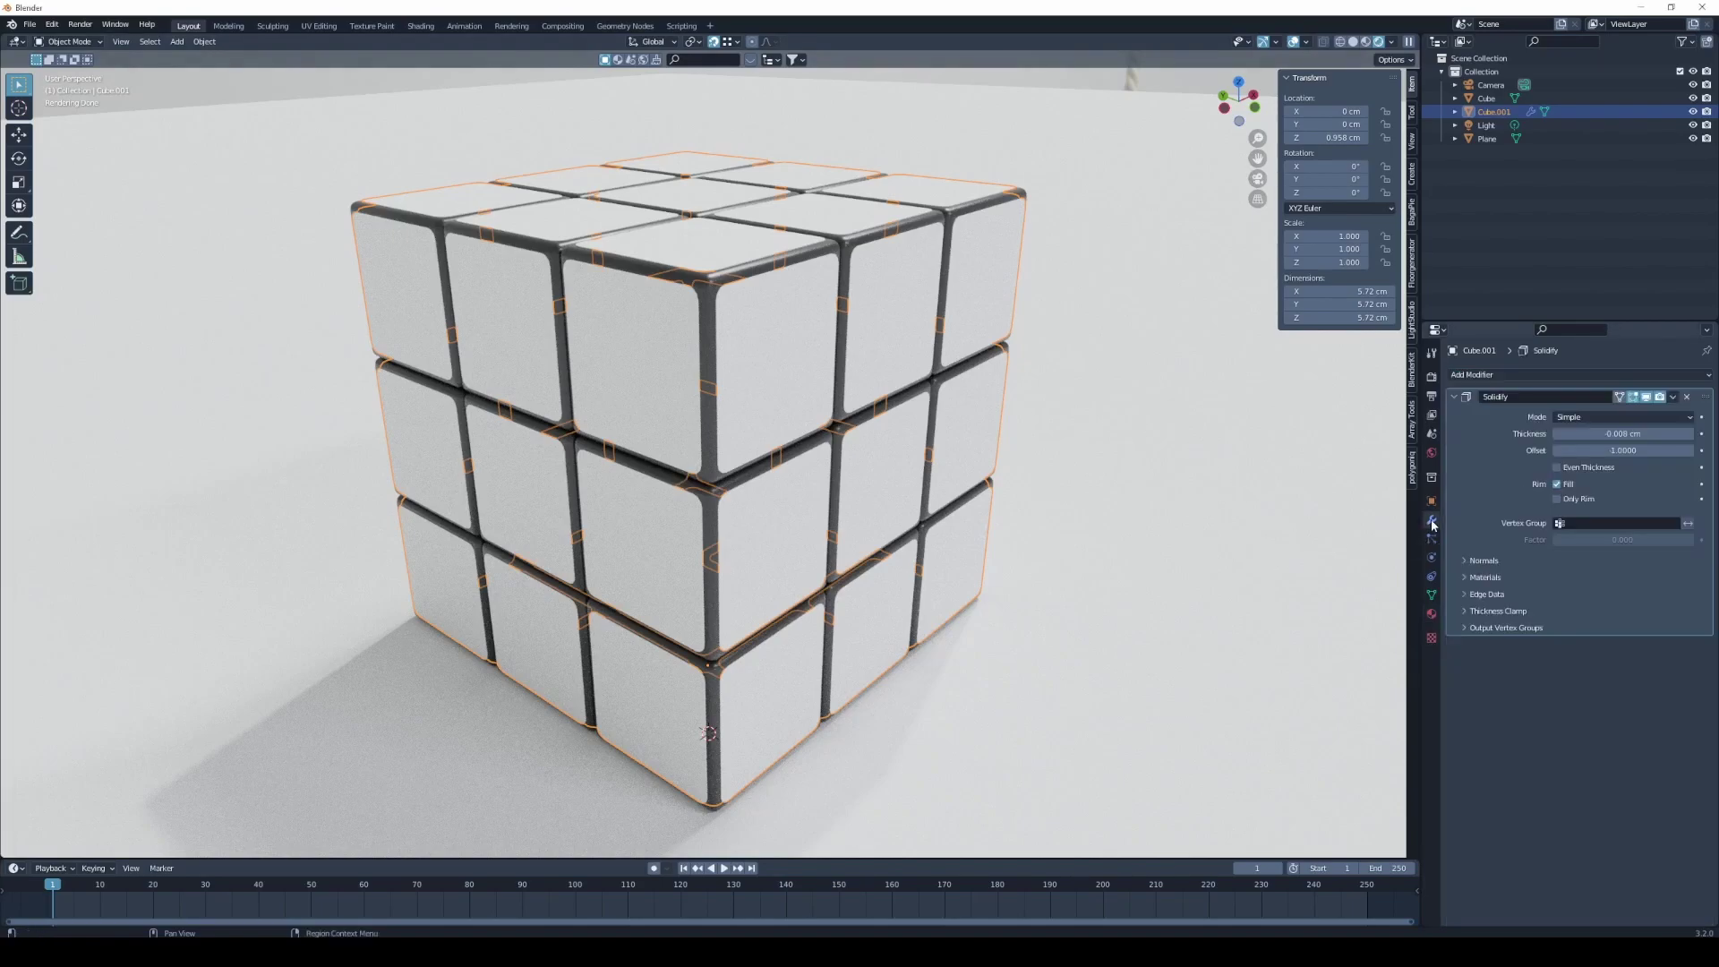
click(1672, 397)
click(1618, 412)
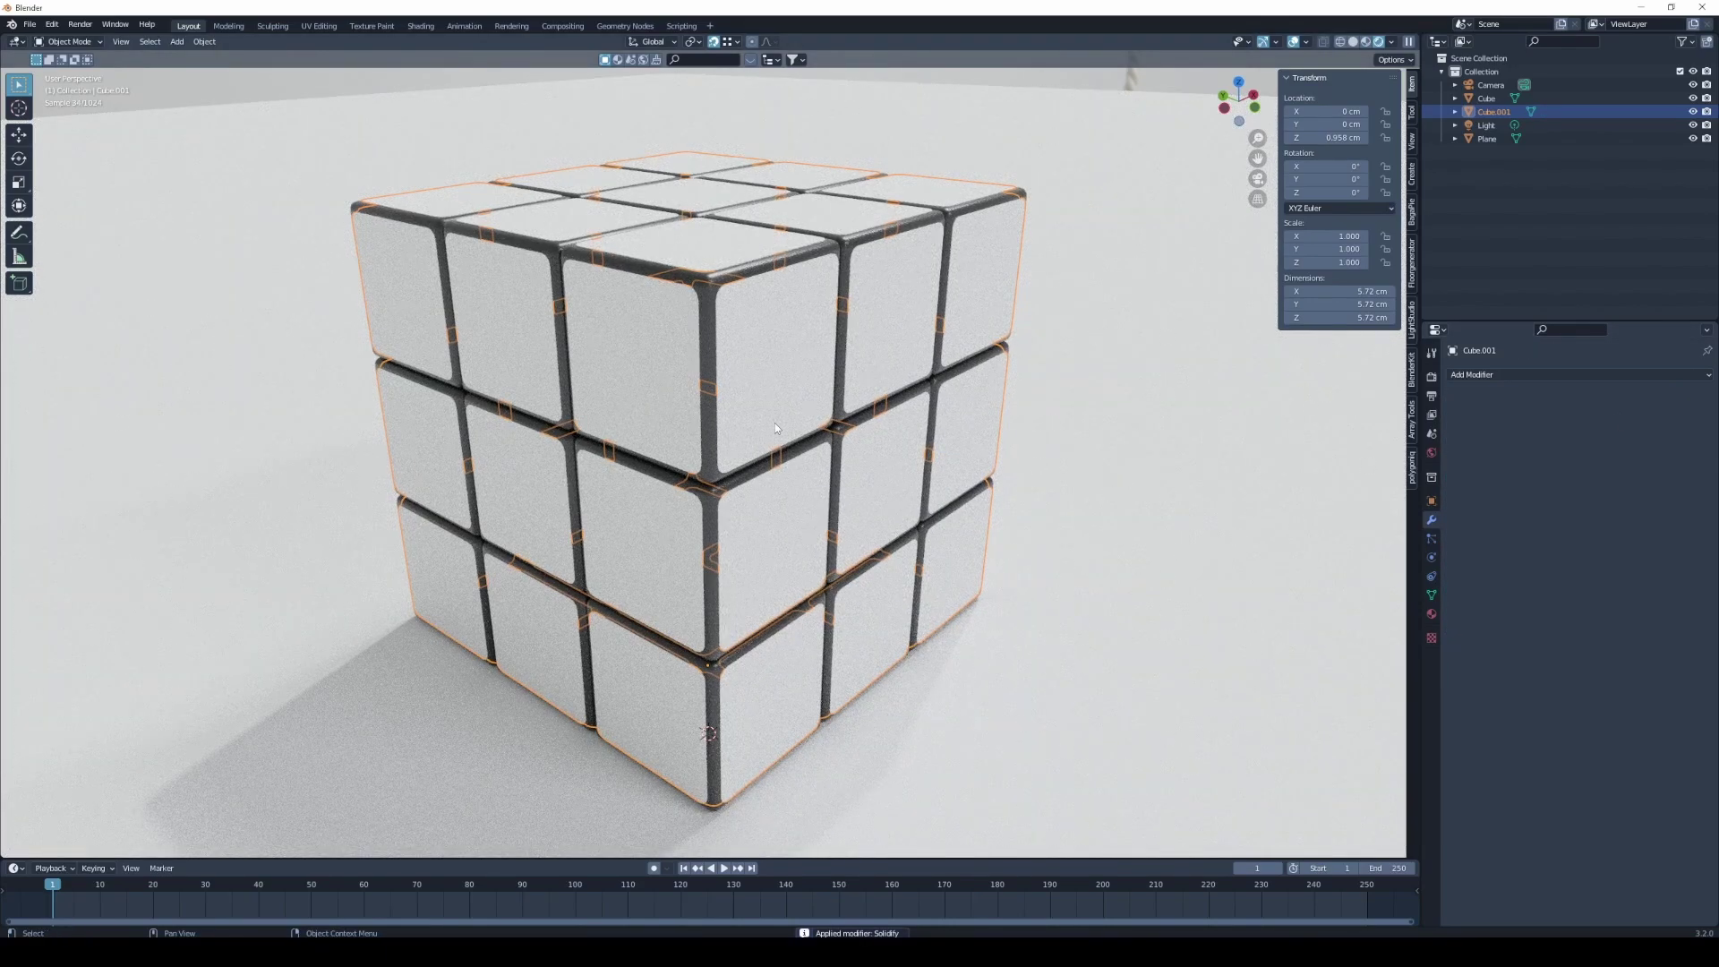
key(Tab)
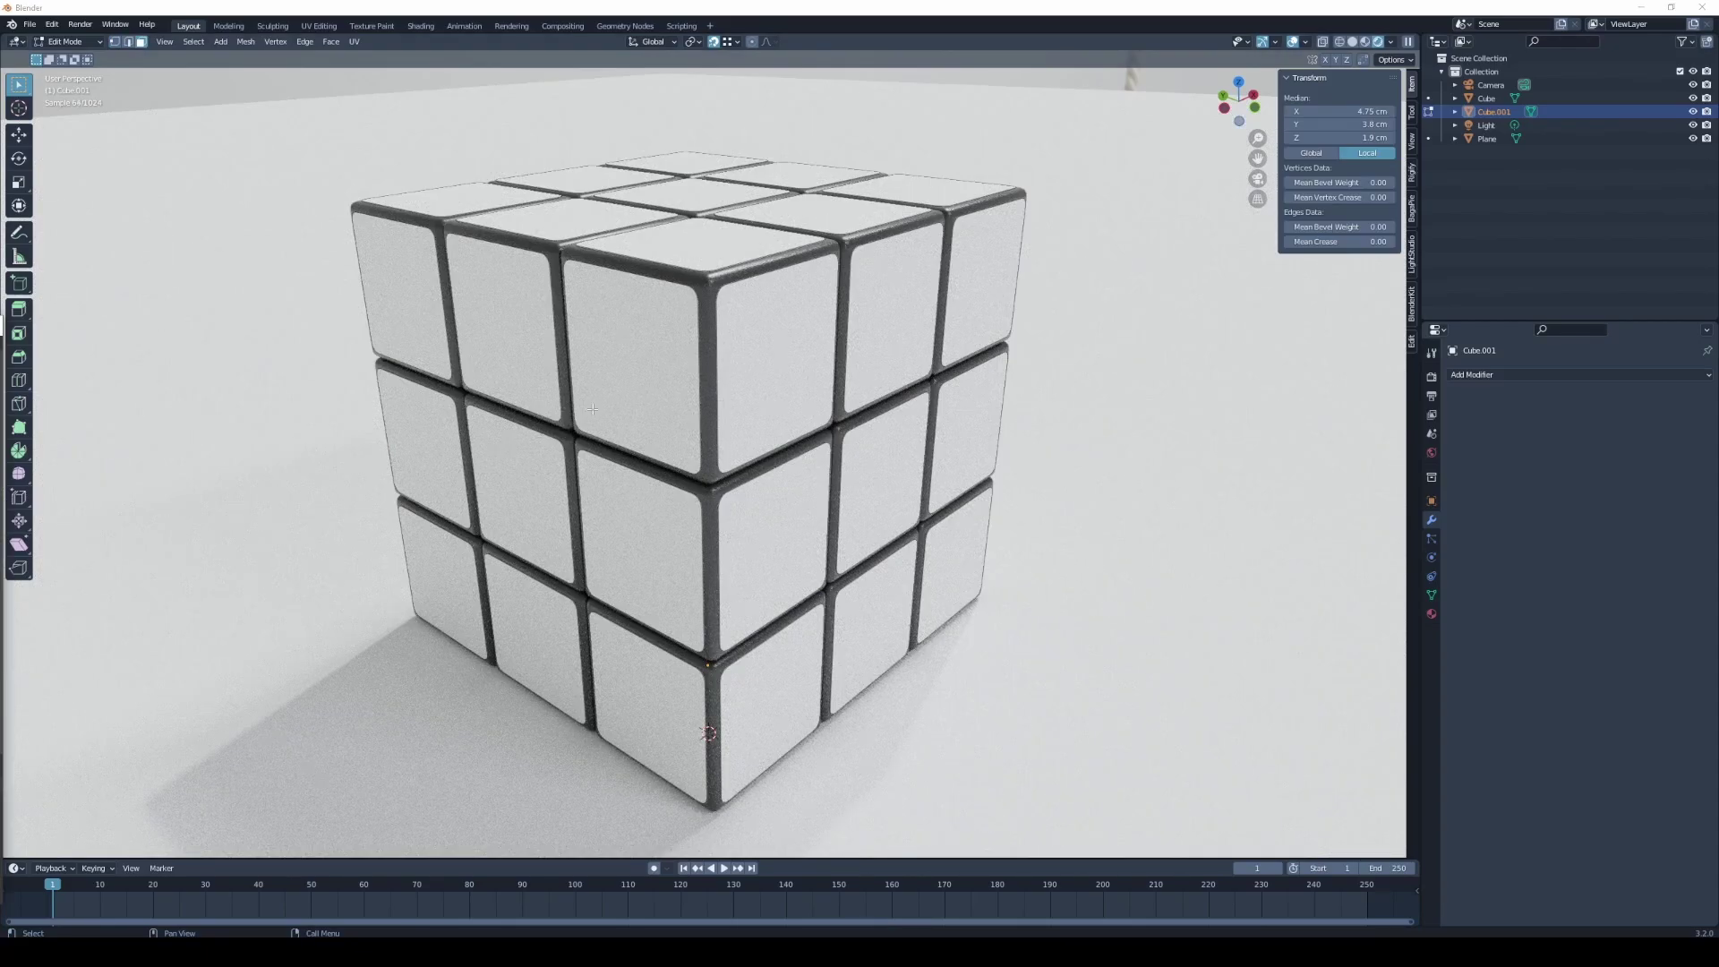
- Pick several front-right tile faces and zoom in close on the cube
click(759, 344)
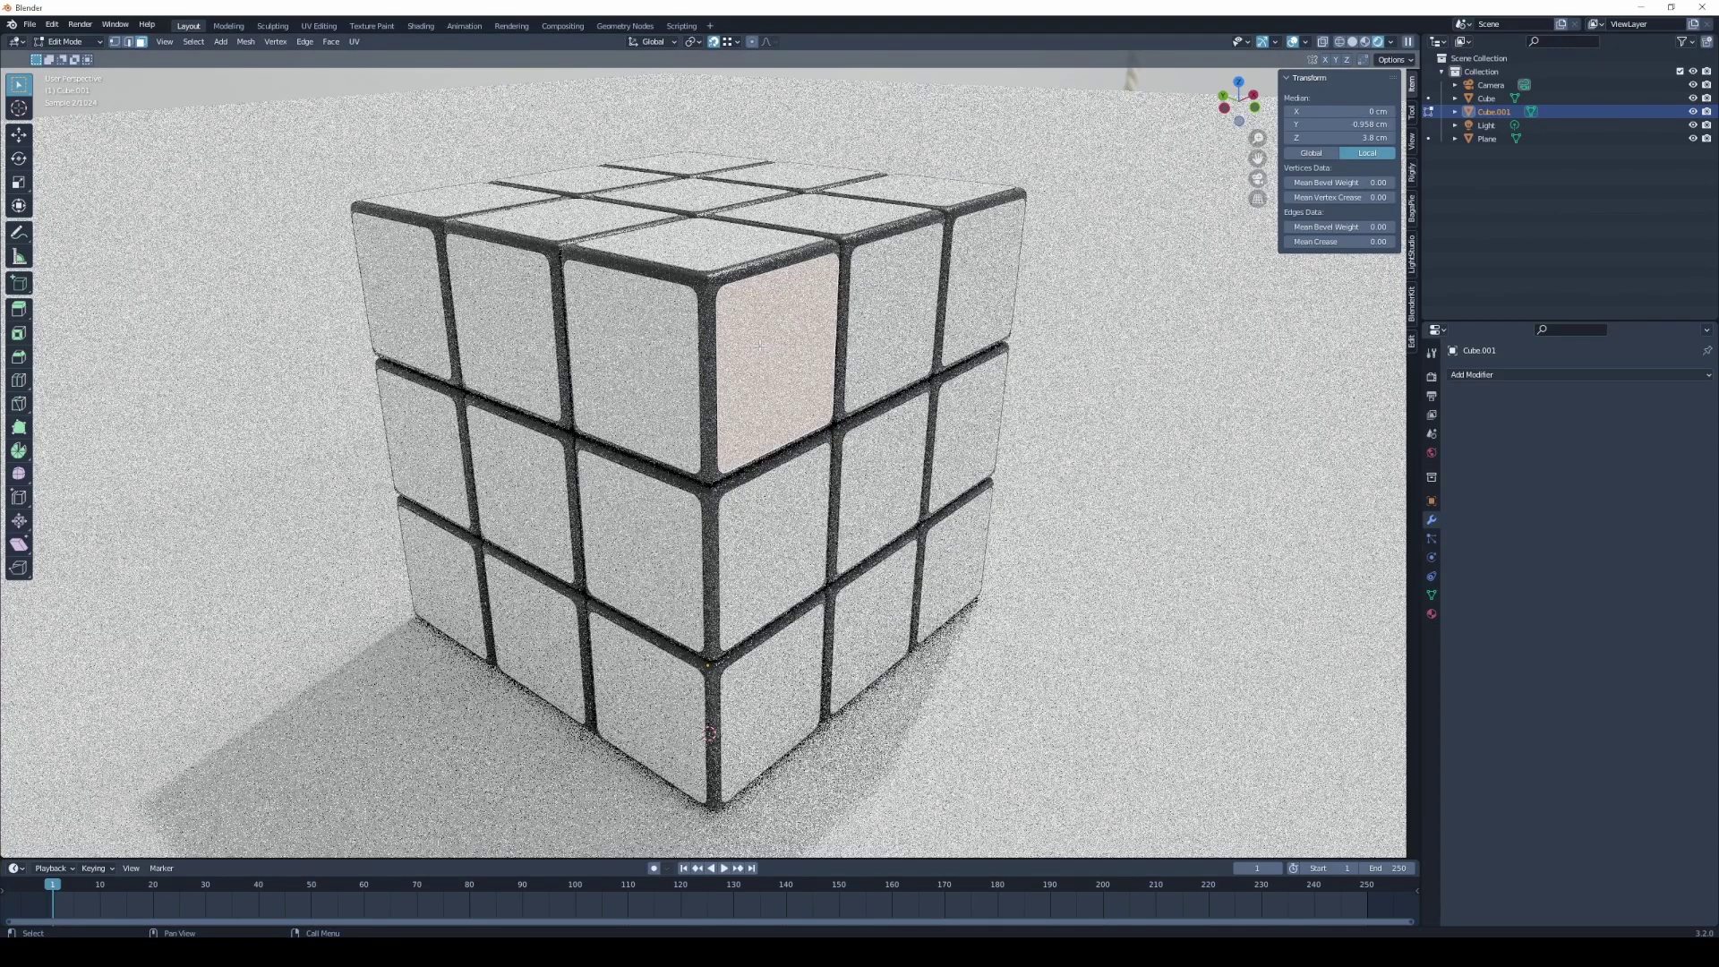
click(853, 358)
click(960, 318)
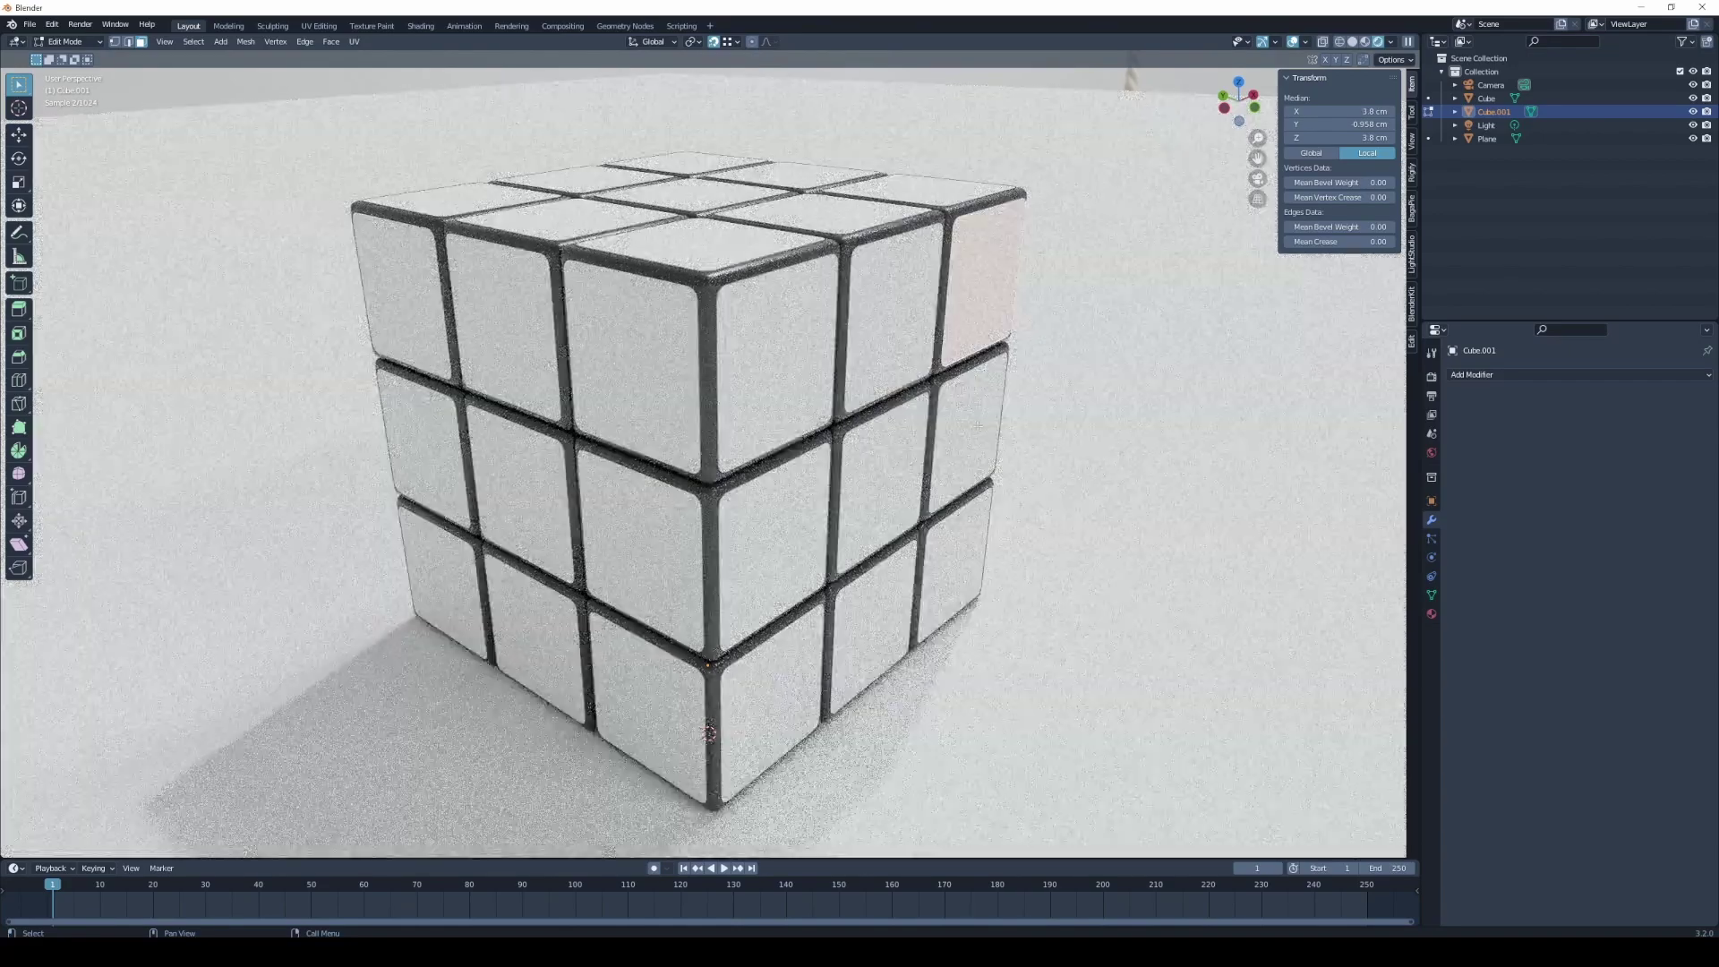
click(968, 438)
click(889, 467)
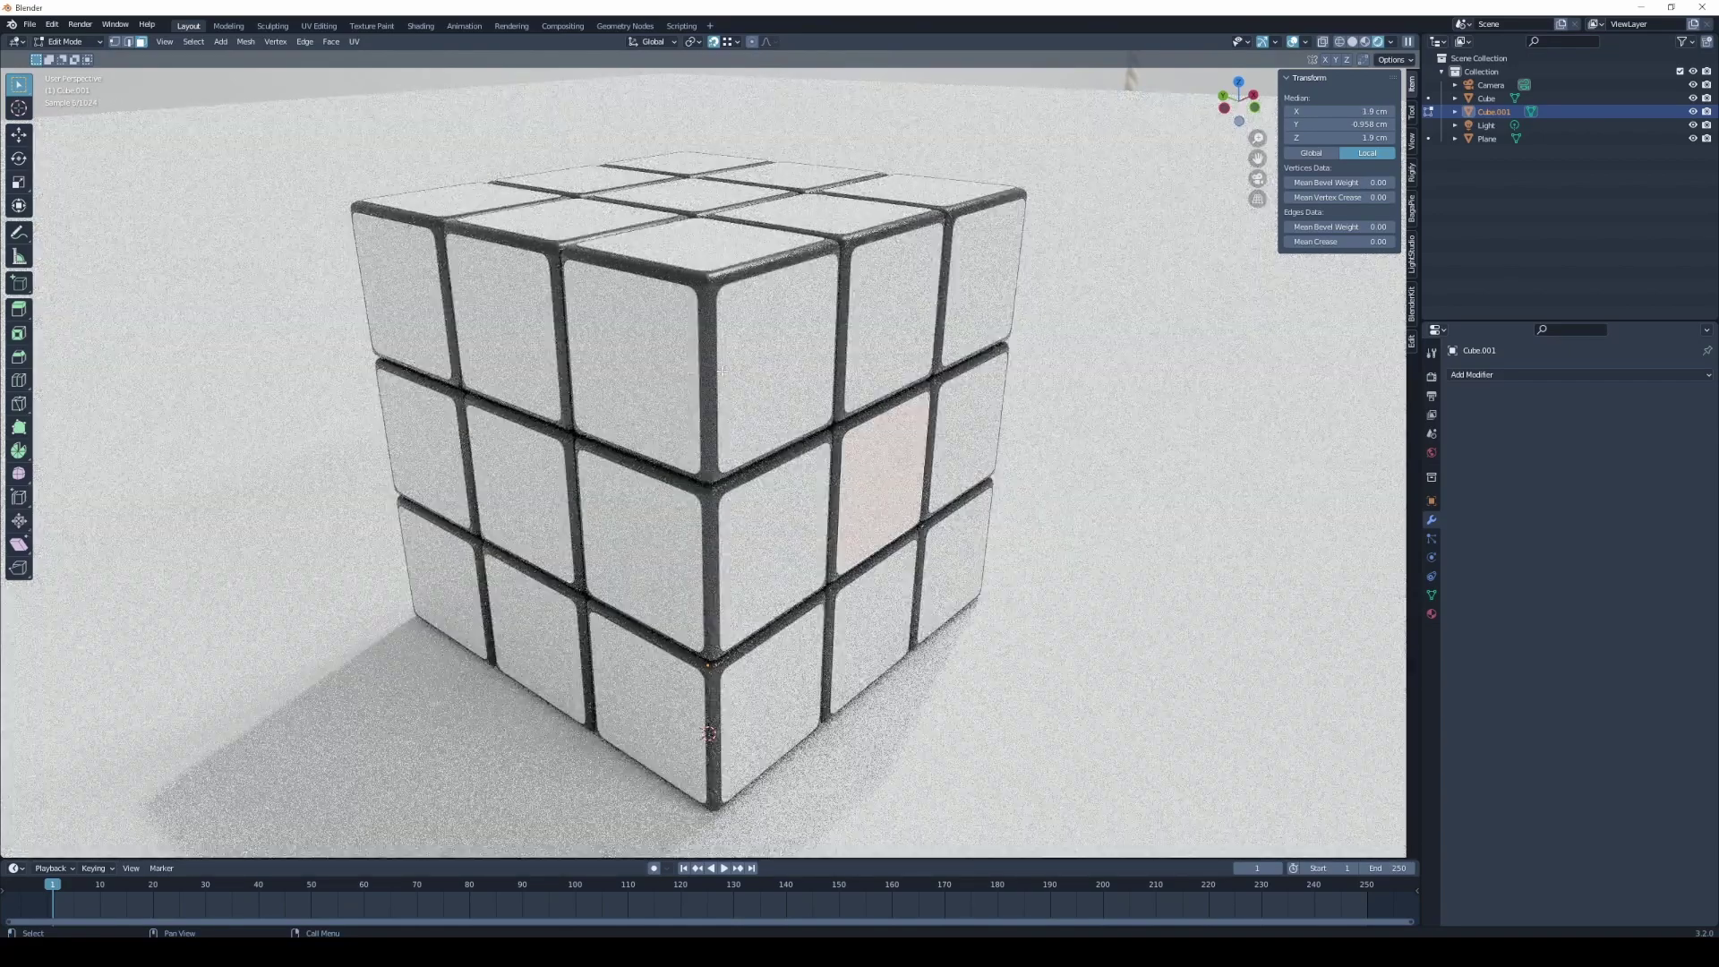
click(771, 317)
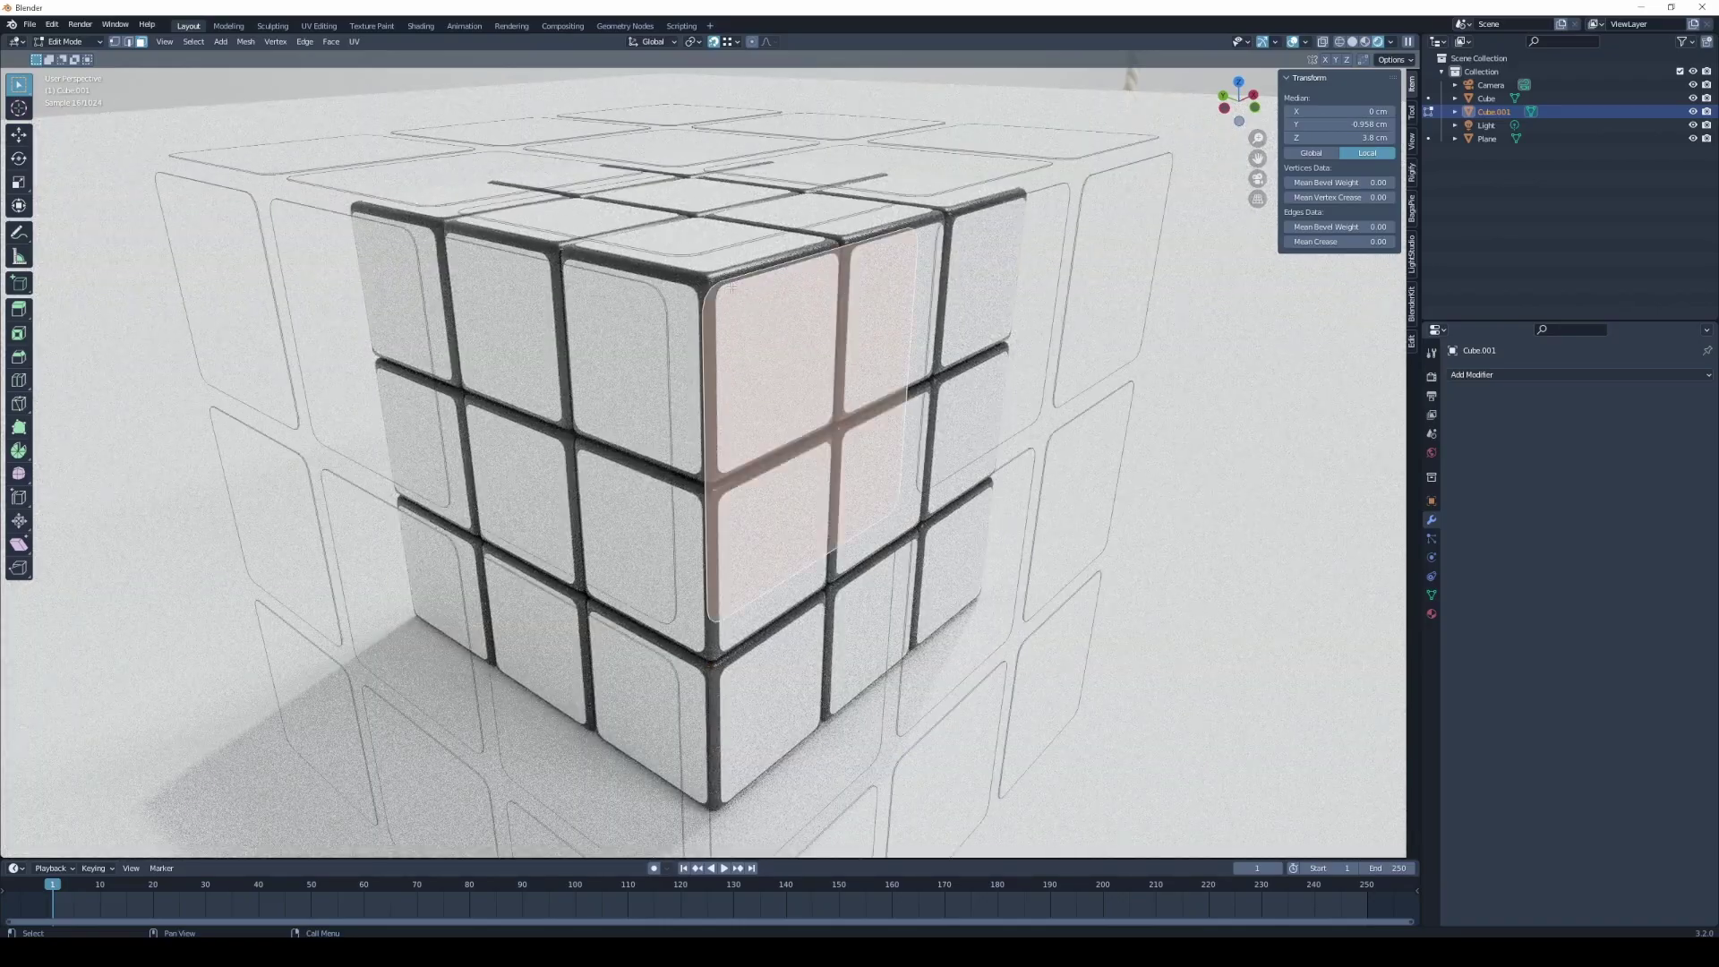
scroll(731, 286, up, 3)
scroll(716, 322, up, 2)
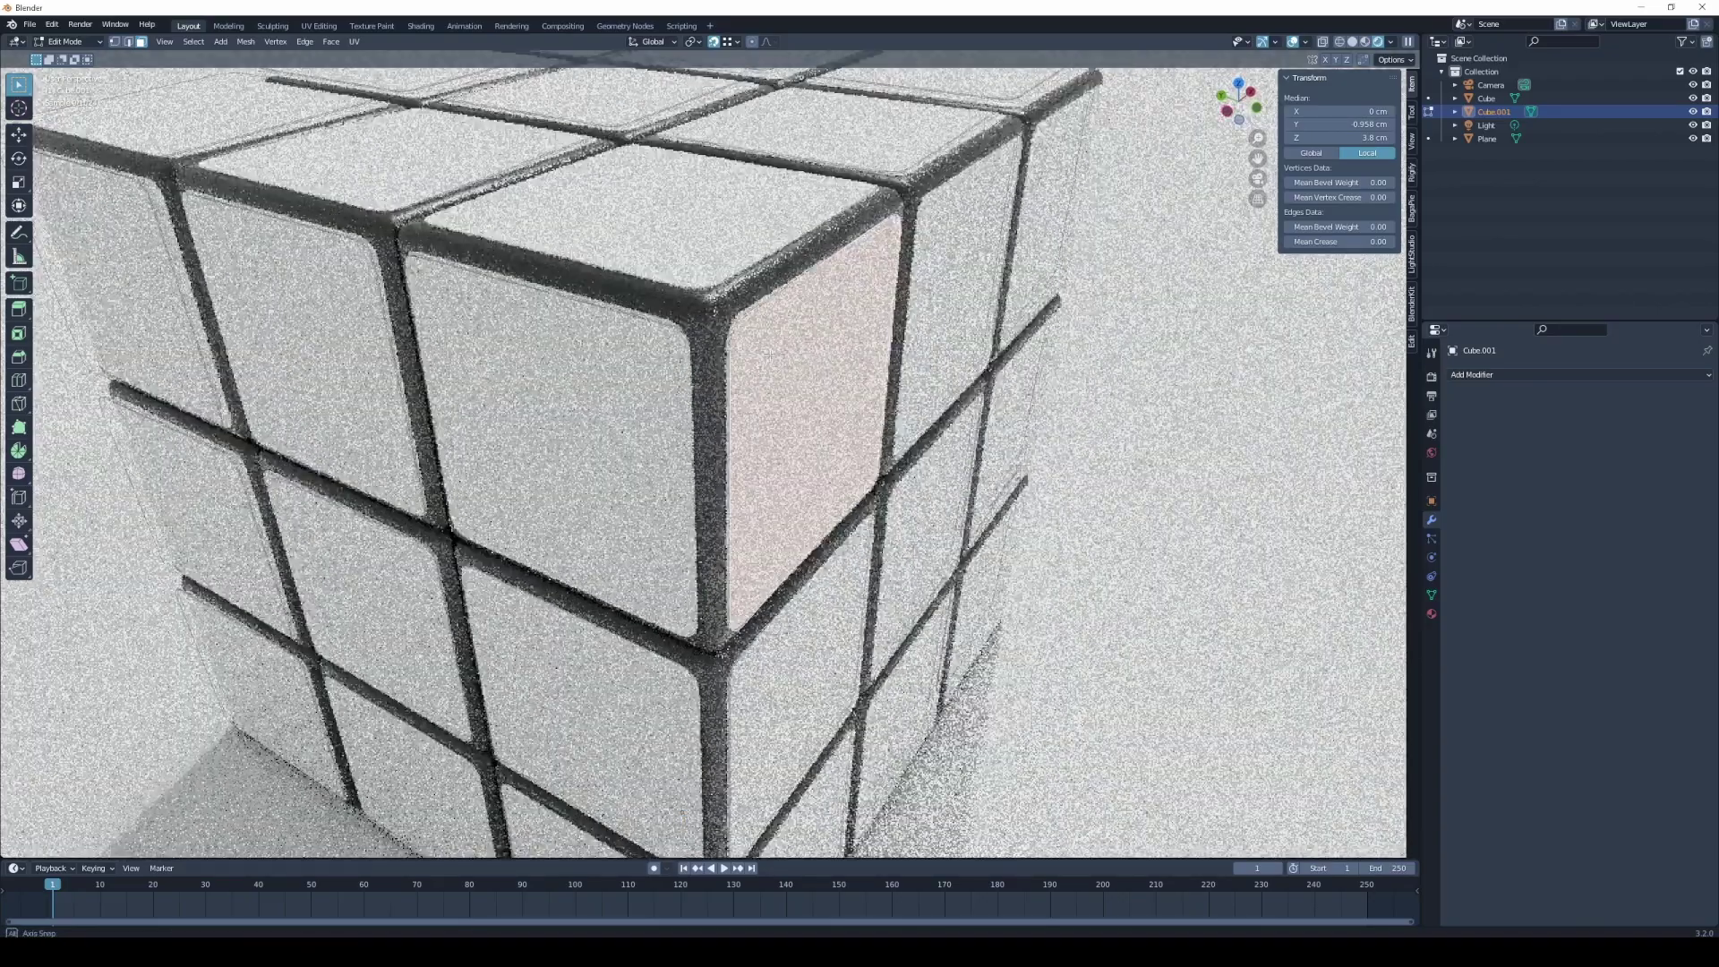
scroll(730, 325, up, 2)
scroll(731, 326, up, 1)
scroll(733, 321, up, 2)
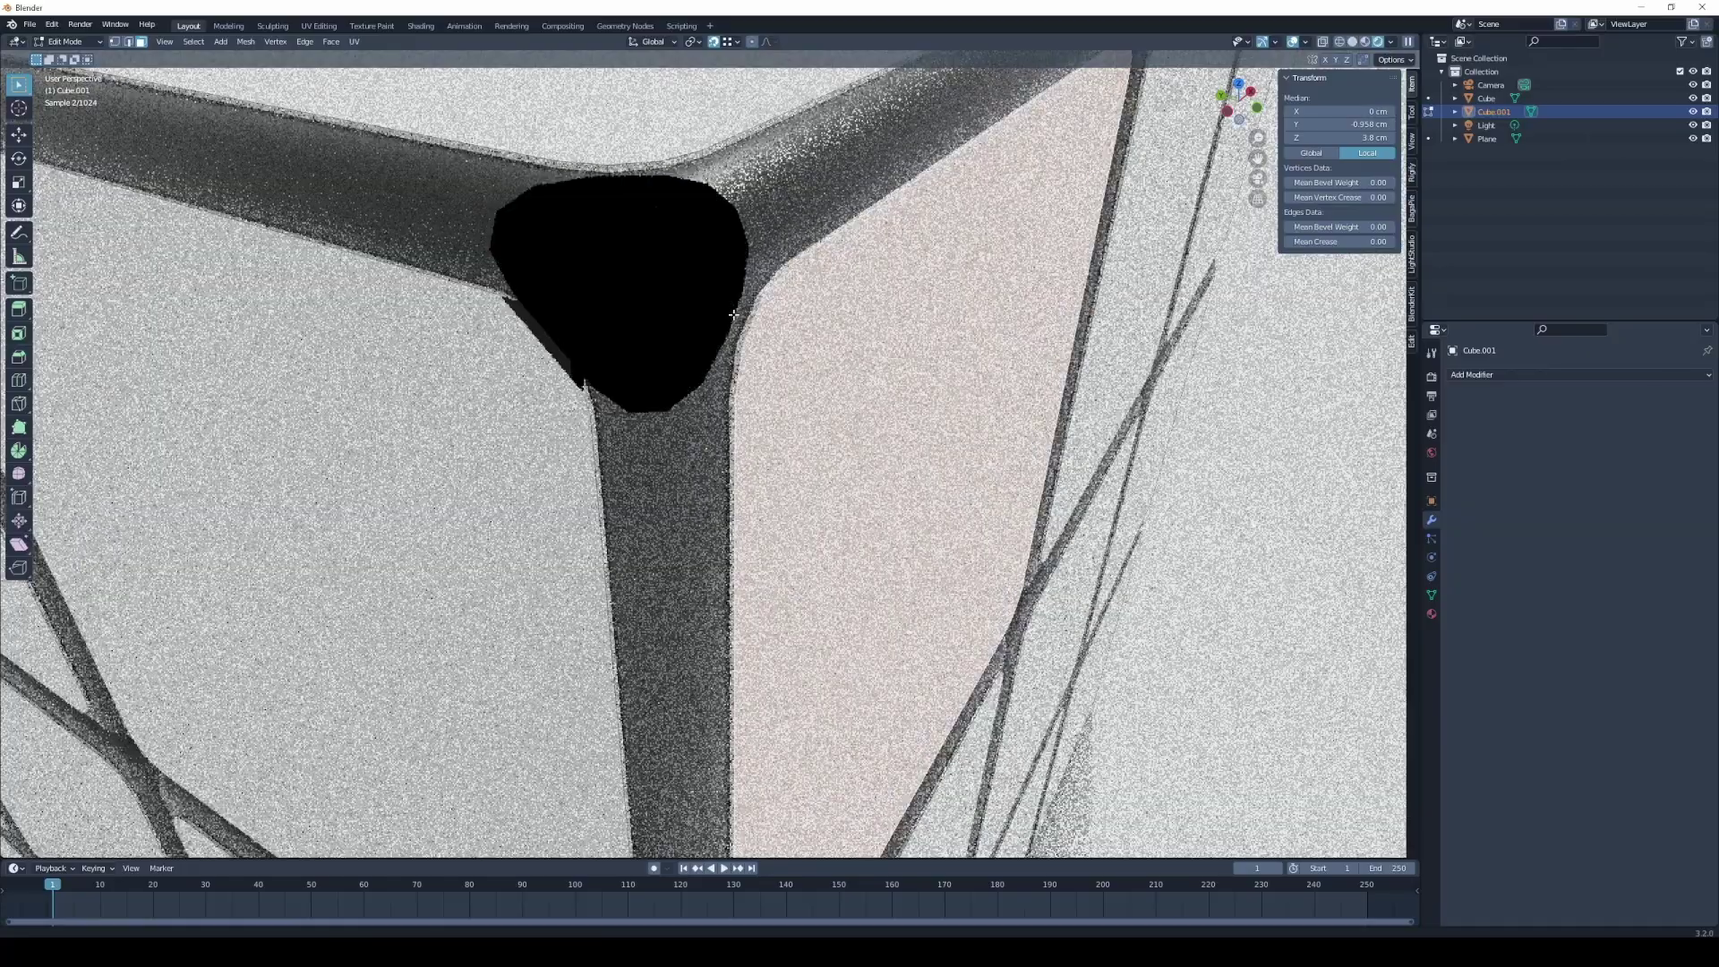
scroll(733, 313, up, 2)
scroll(734, 315, down, 2)
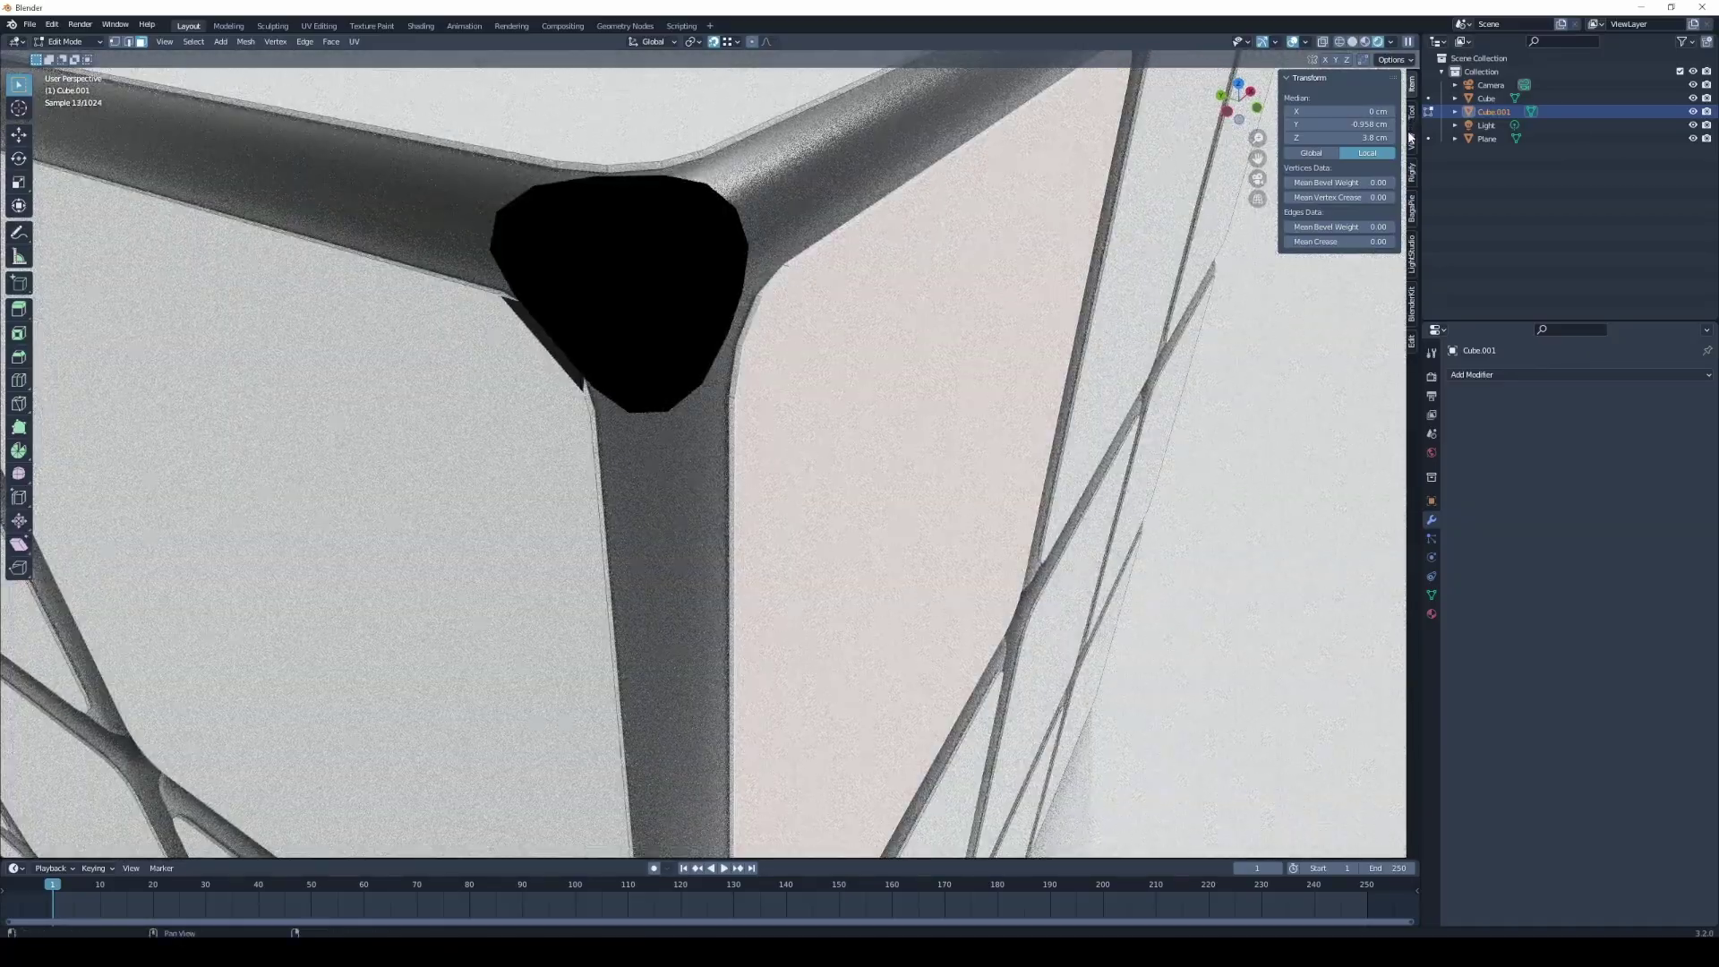
- Set the viewport Clip Start to 0.1 cm so close-ups stop clipping
click(1412, 141)
double_click(1362, 112)
text(0.1)
key(Return)
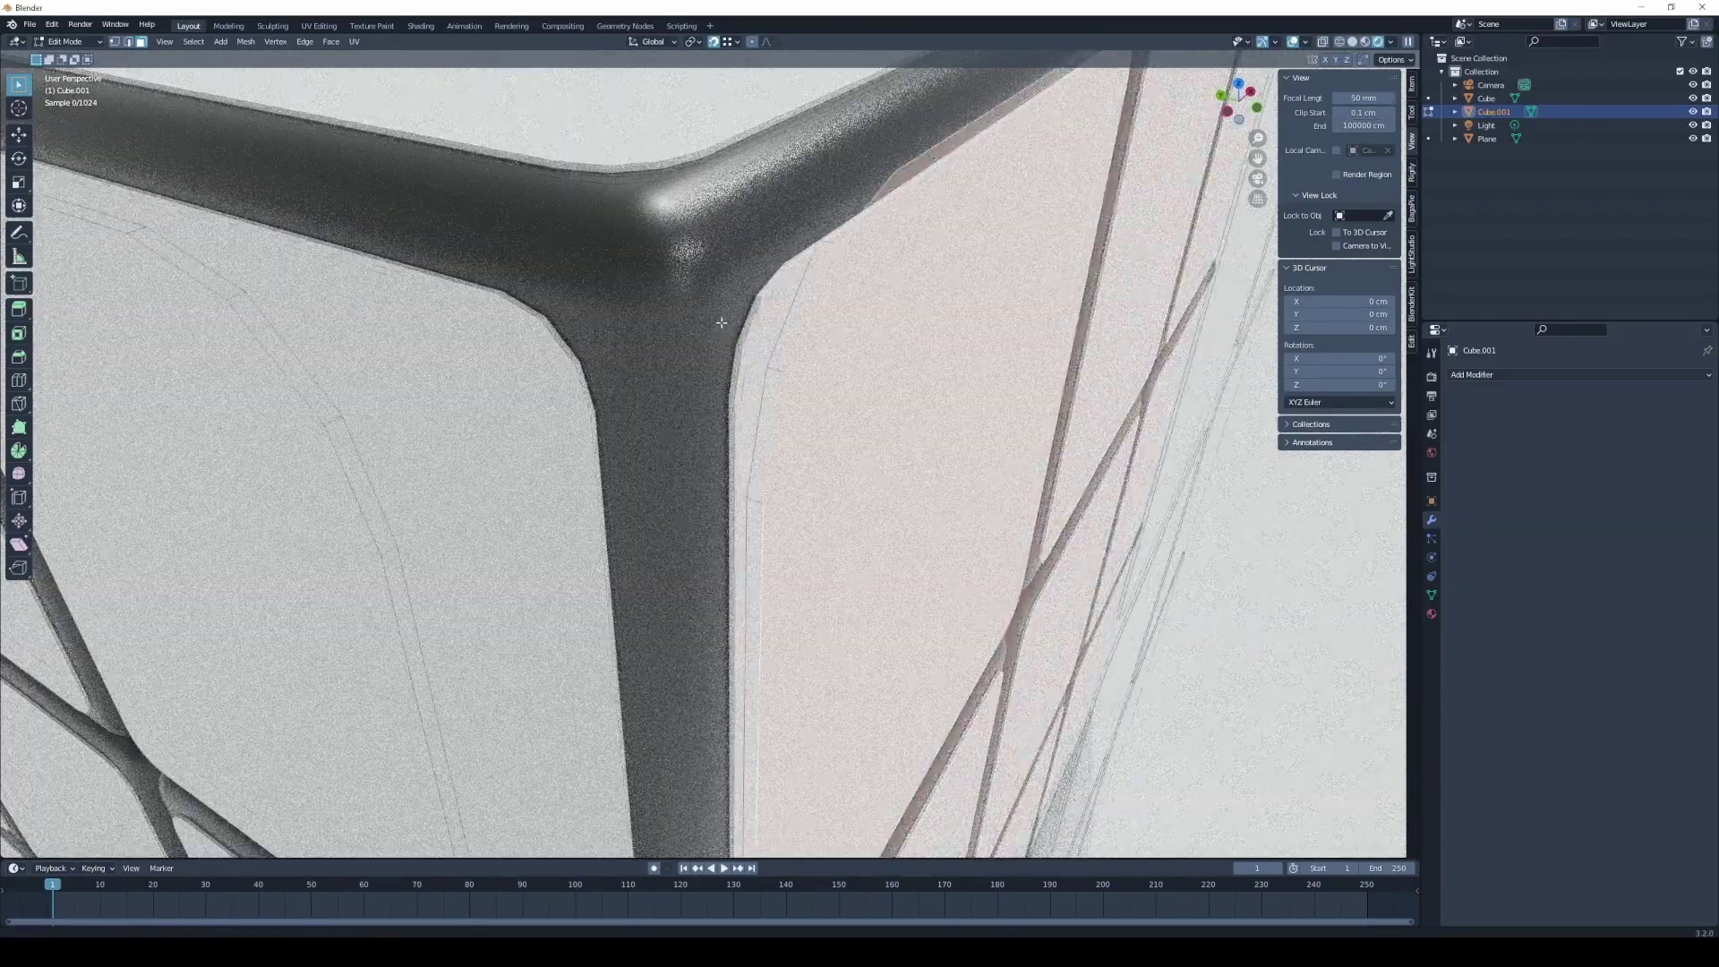
scroll(771, 357, up, 3)
scroll(771, 357, up, 1)
- Select the right face's nine tiles using linked selection (L)
click(768, 393)
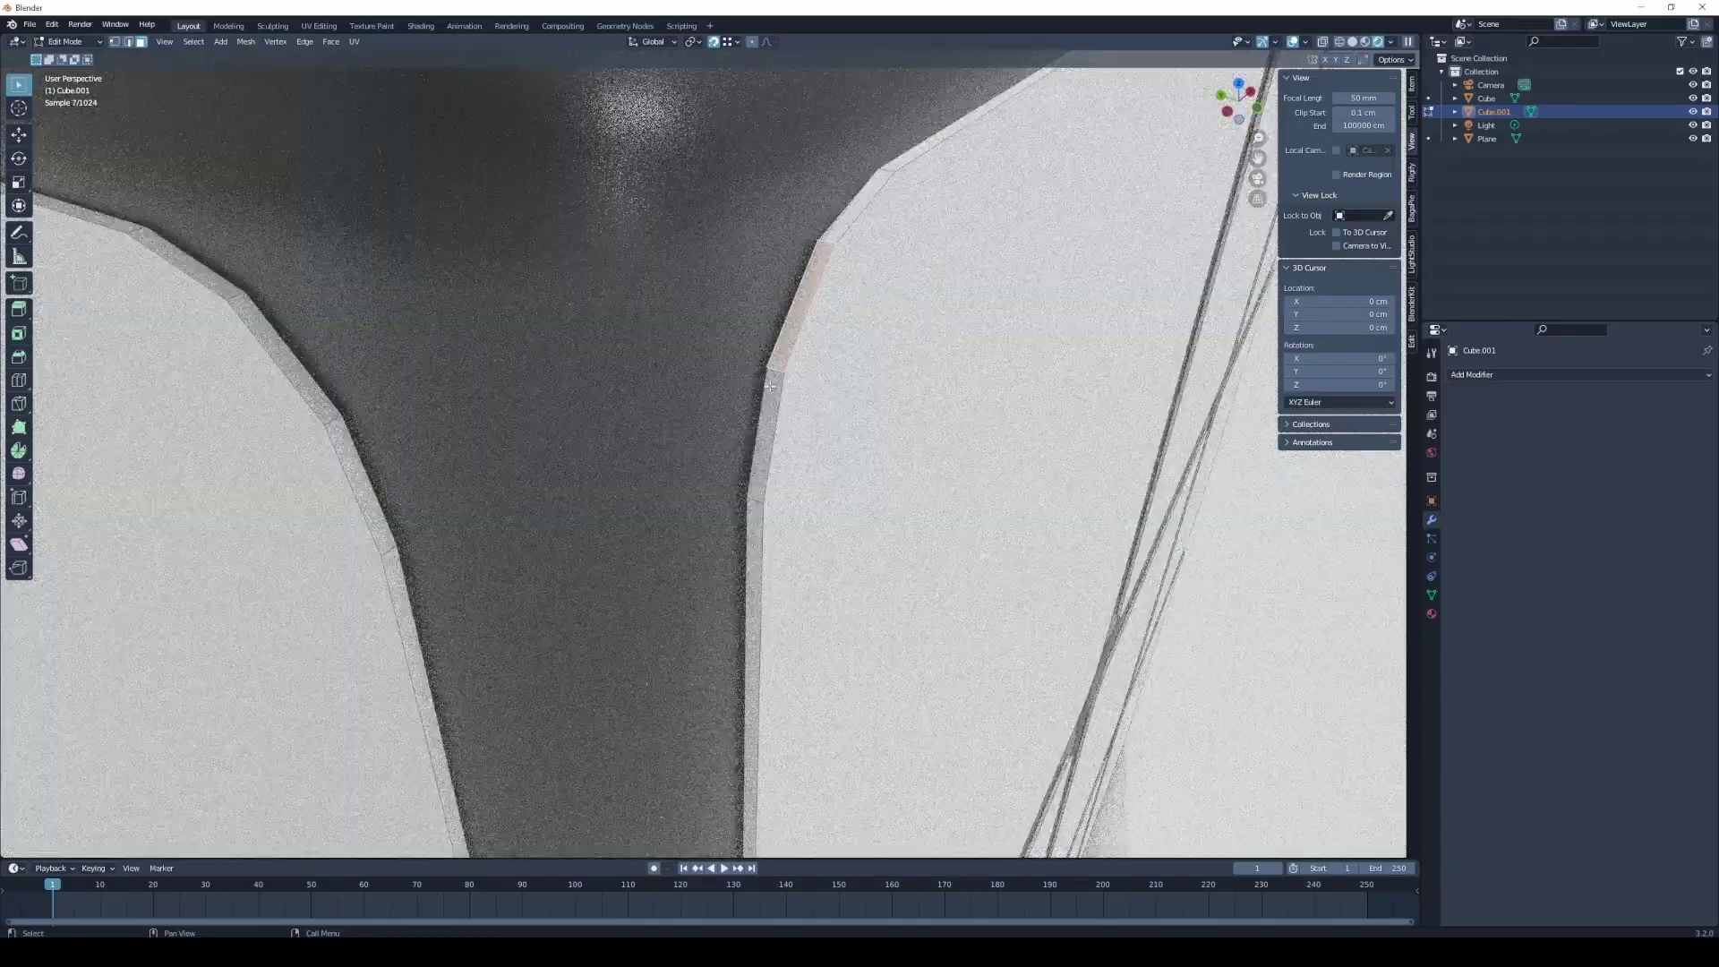
scroll(757, 509, down, 2)
scroll(752, 488, down, 8)
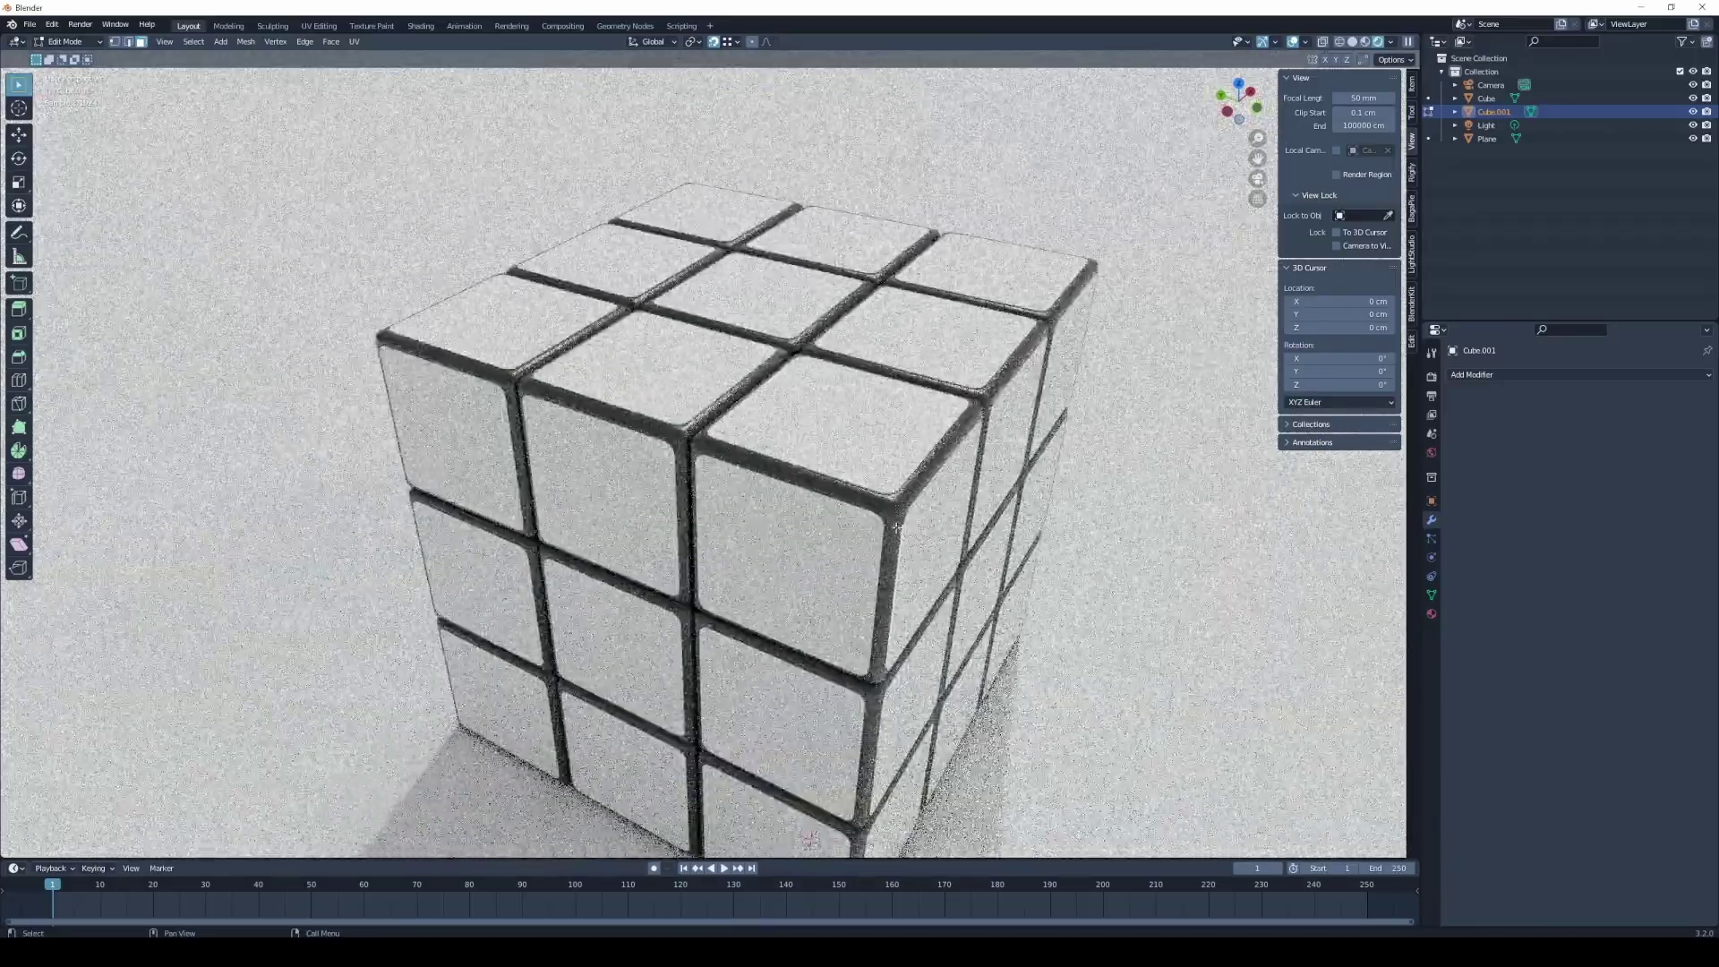
middle_drag(748, 475, 635, 386)
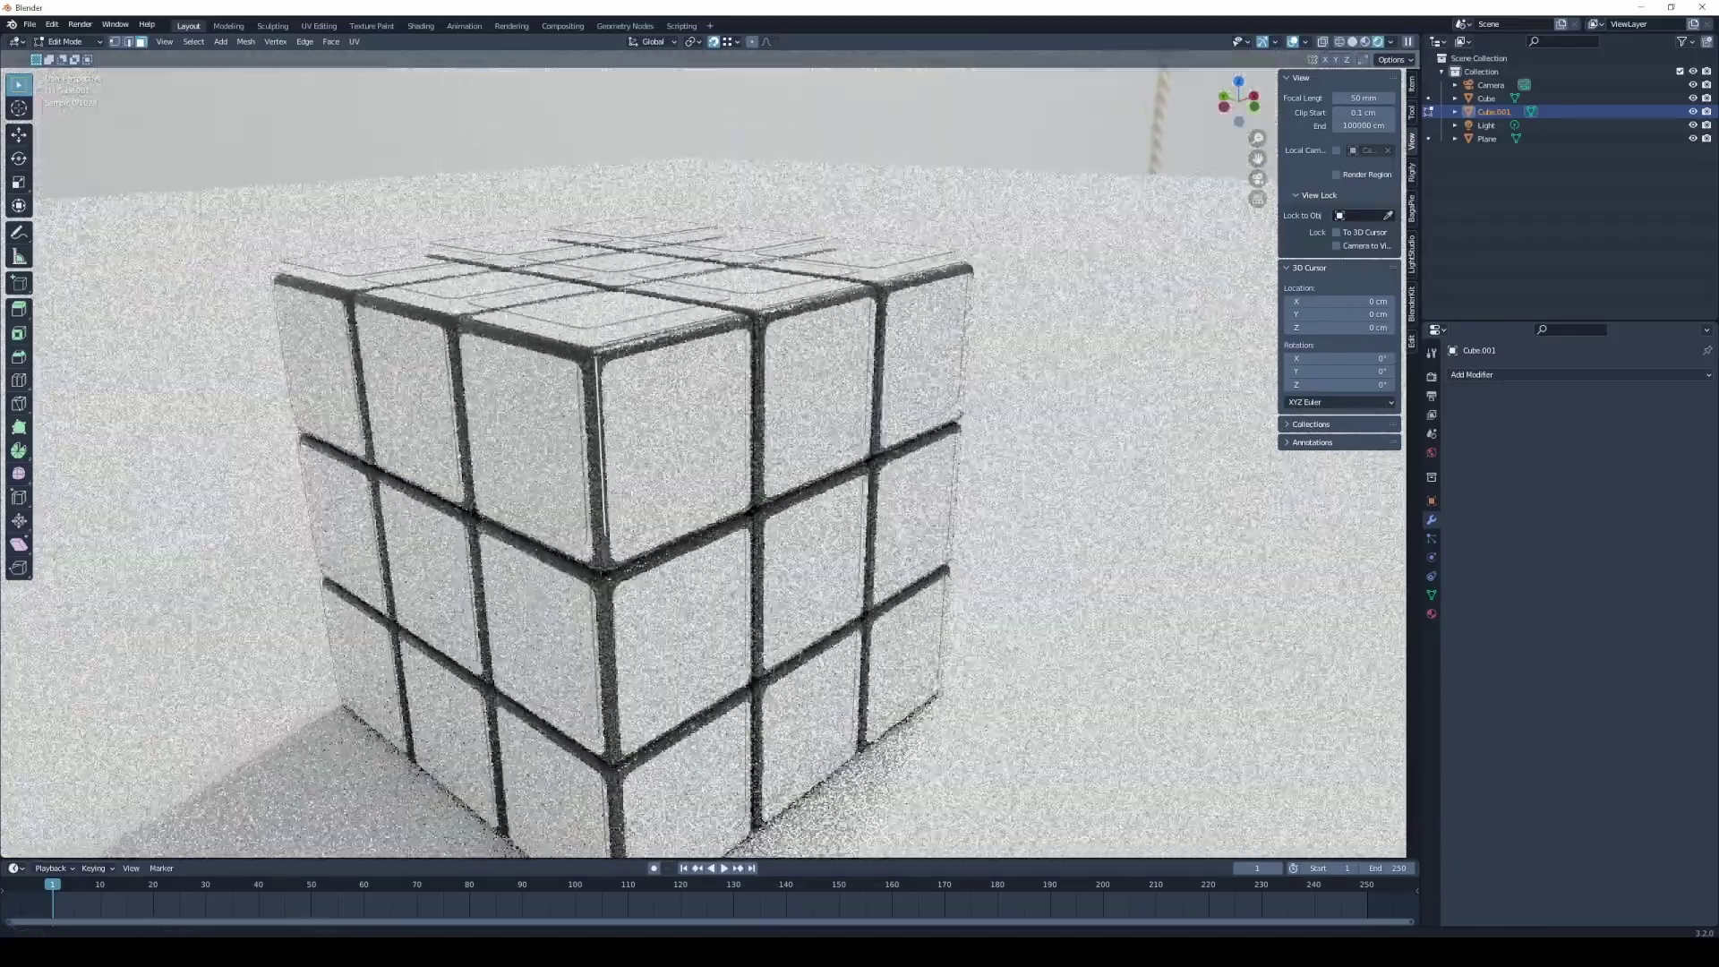
click(637, 385)
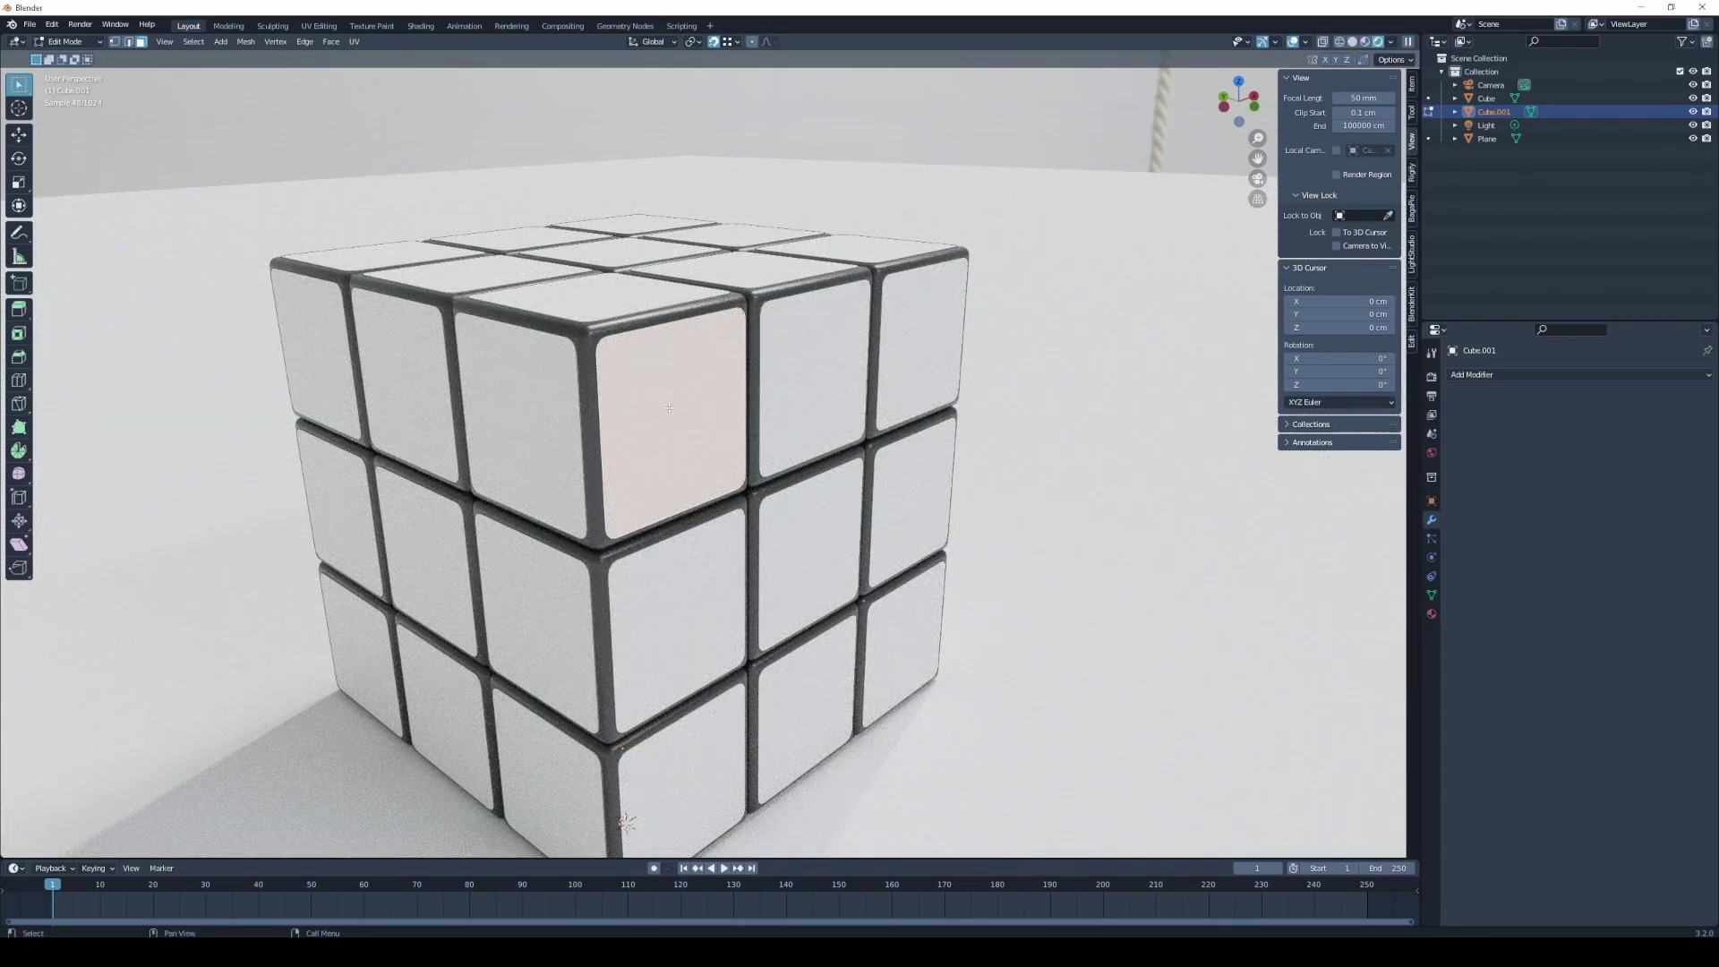
click(656, 403)
key(l)
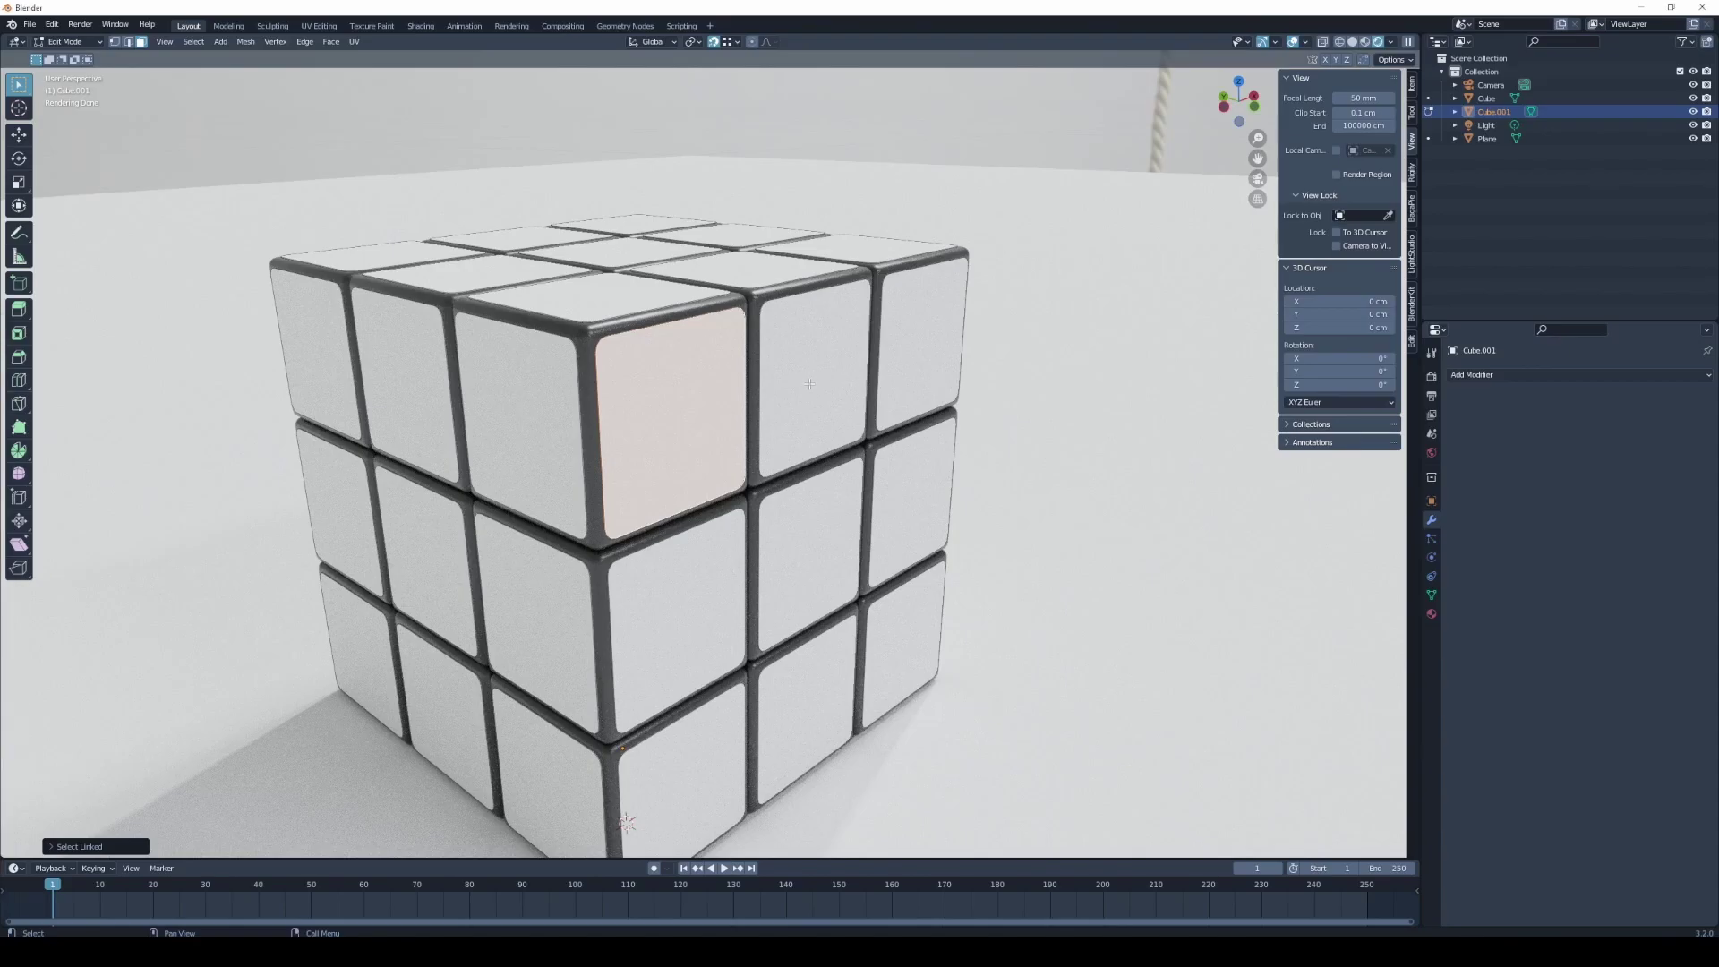
key(l)
key(l)
key(l)
key(l)
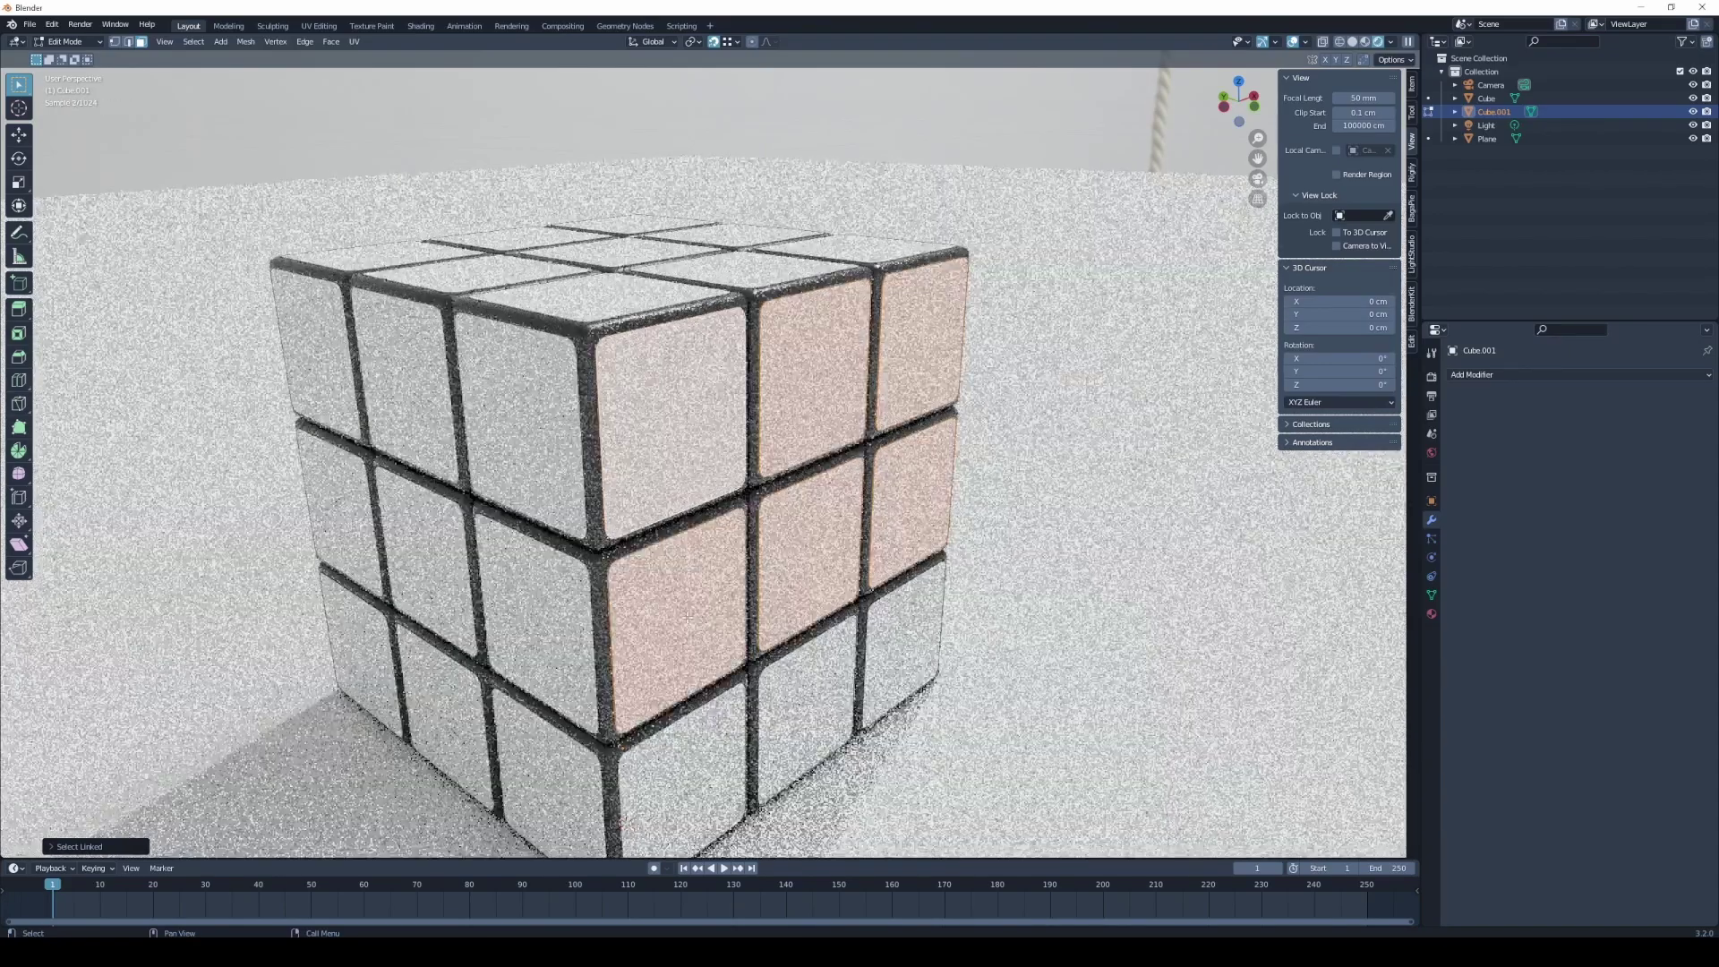
key(l)
key(l)
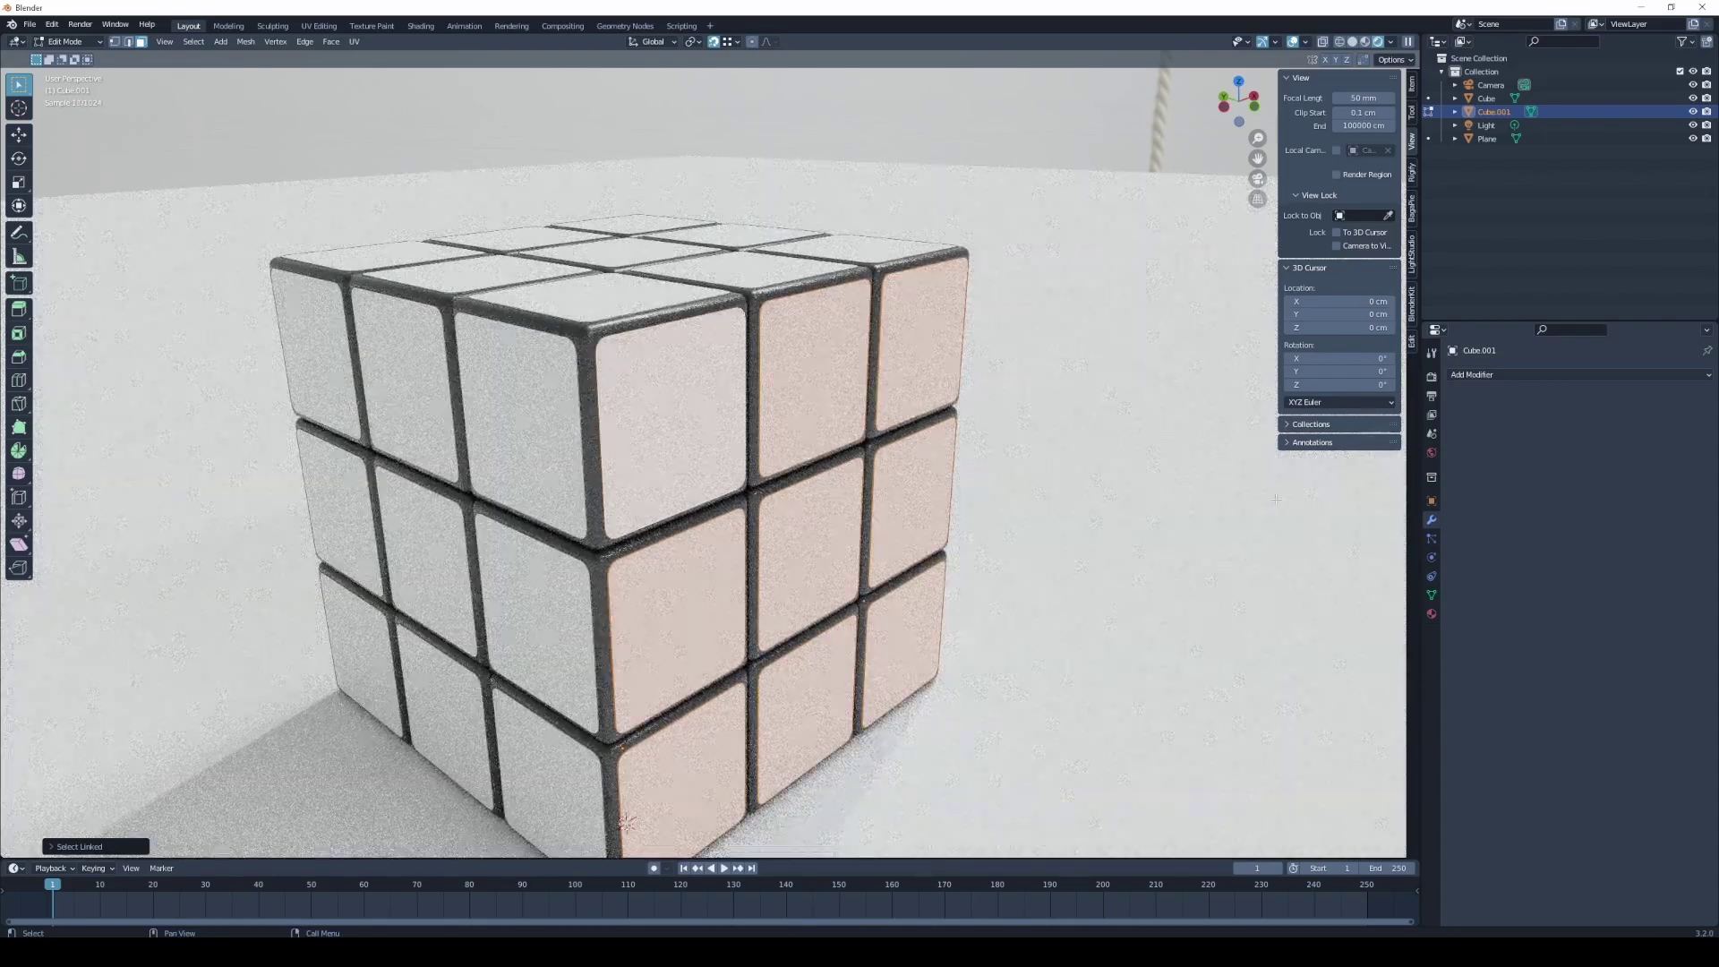
click(1432, 614)
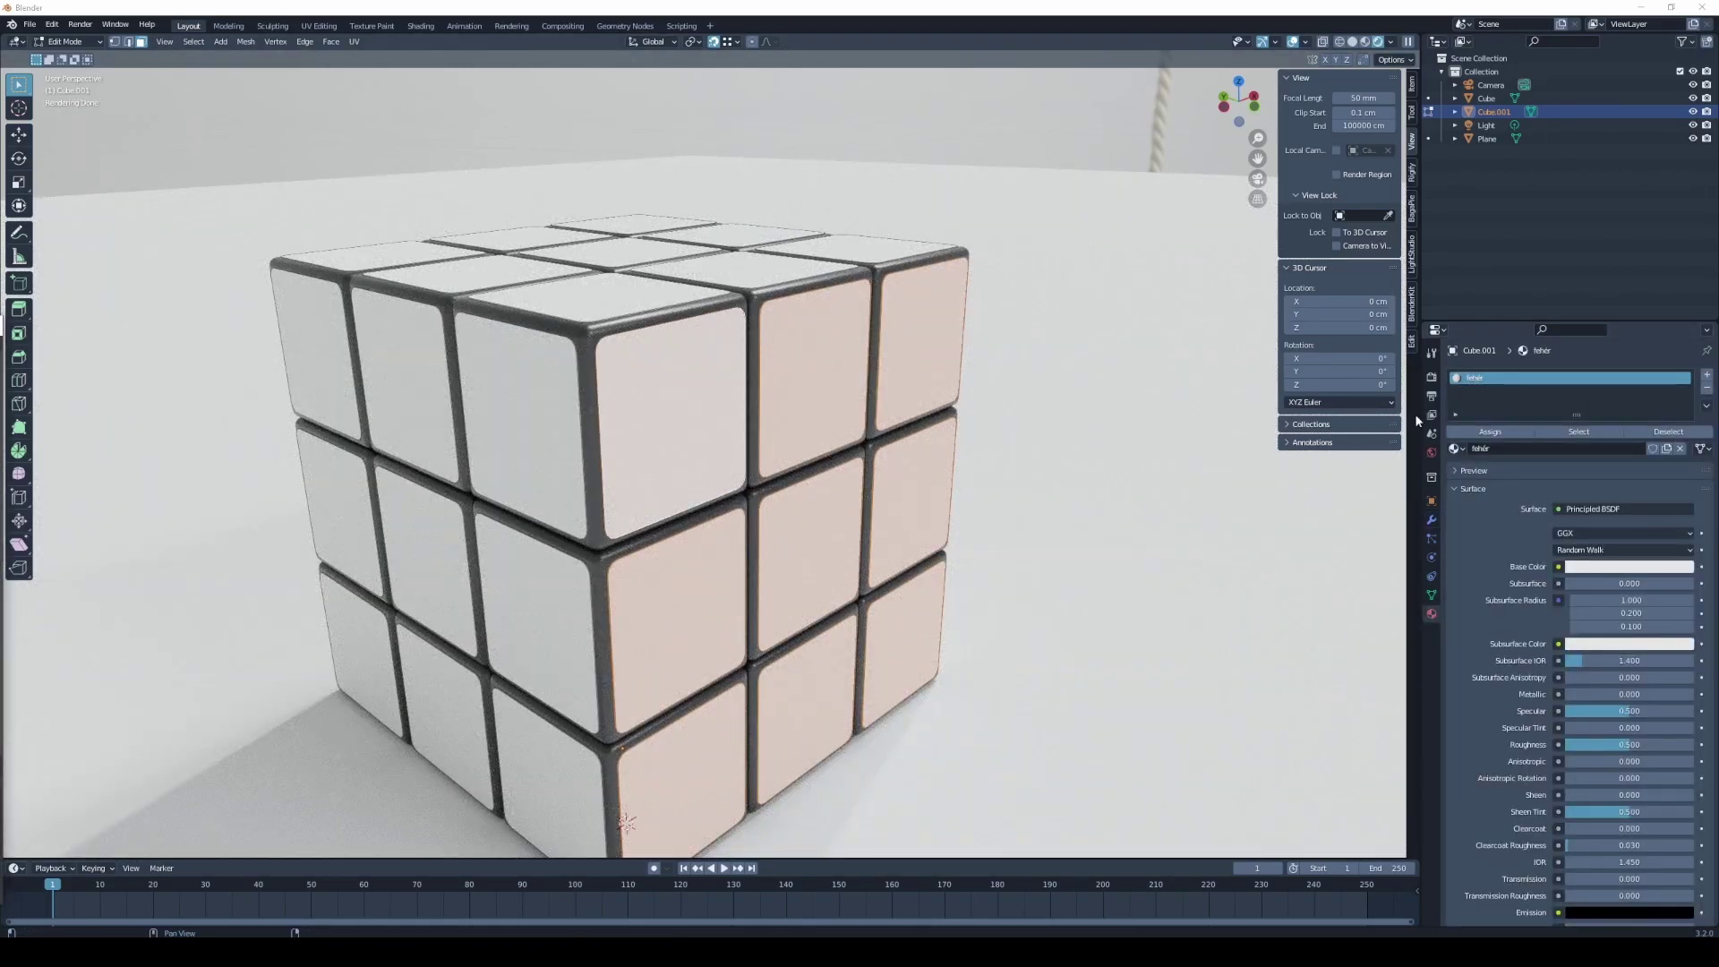
- Add a material slot holding a copy of fehér renamed 'kék'
click(1707, 376)
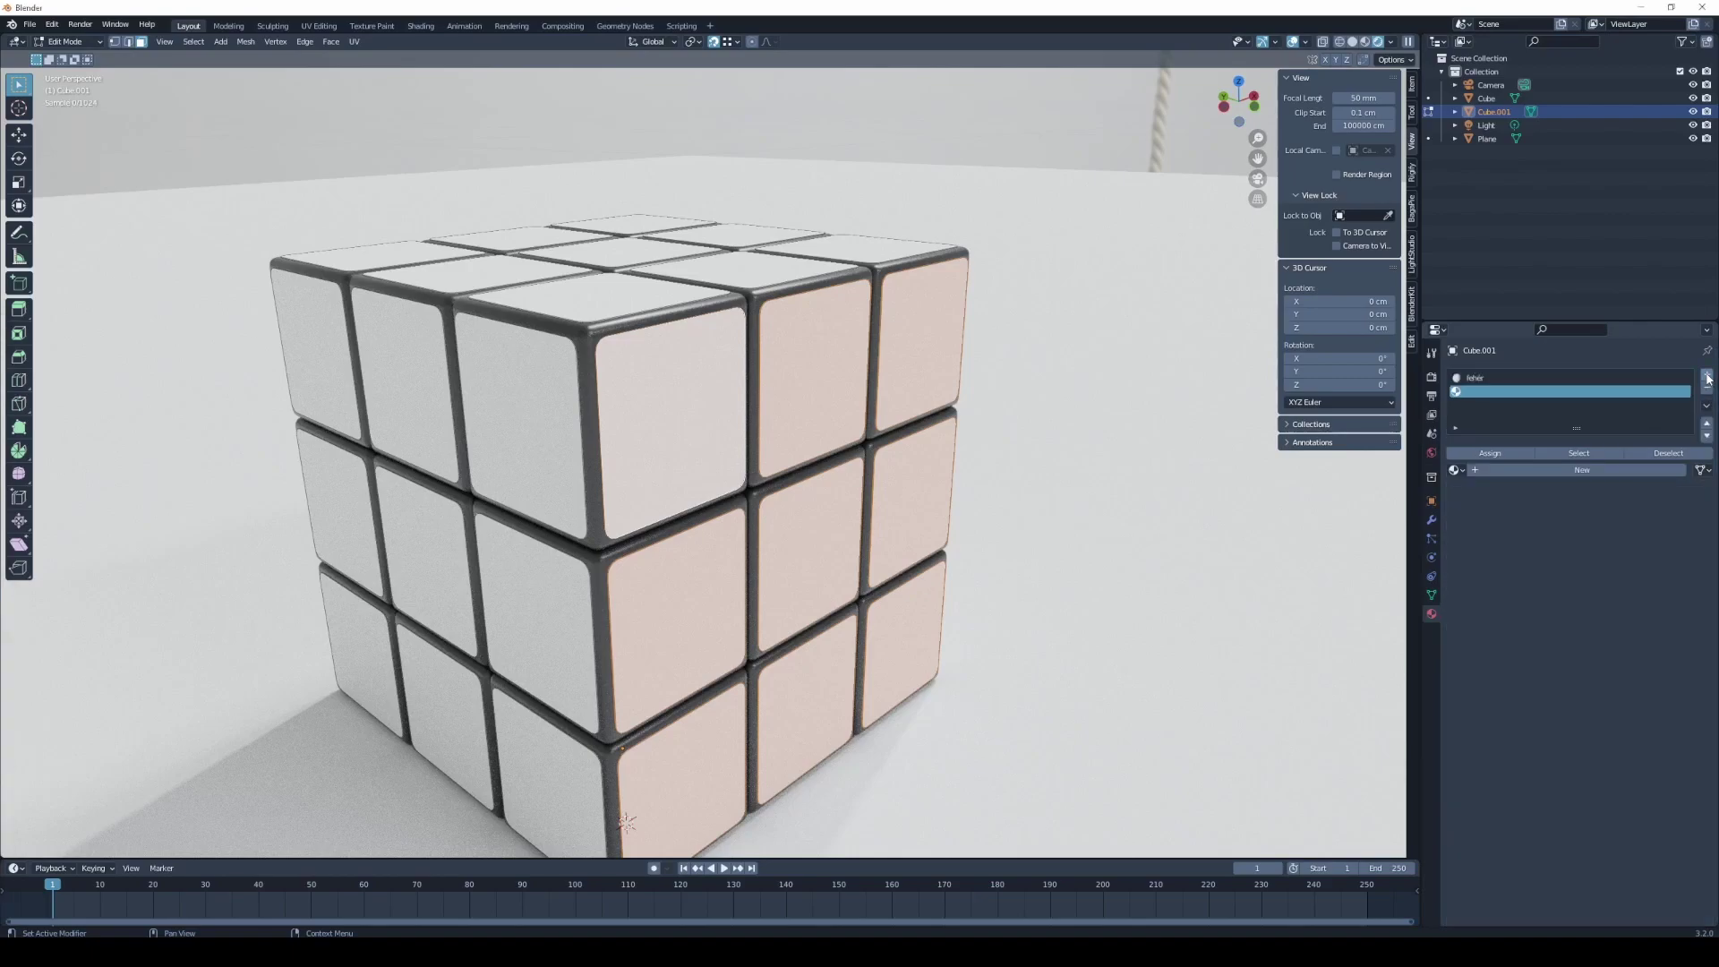
click(1457, 471)
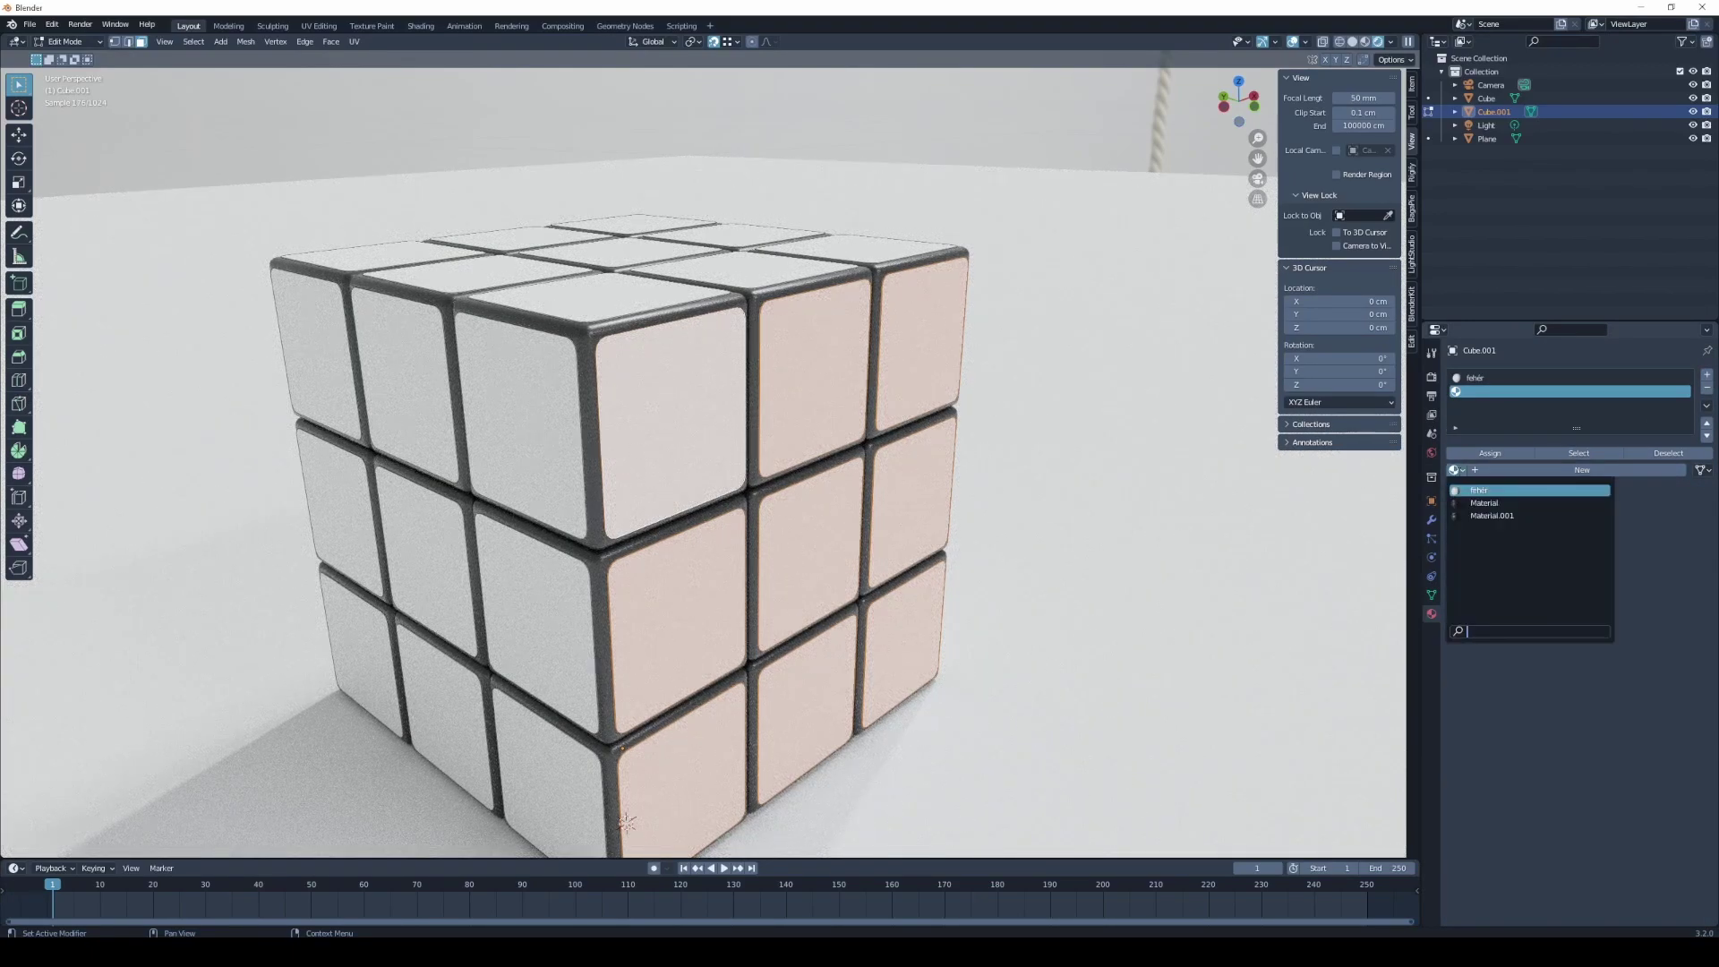
click(1479, 490)
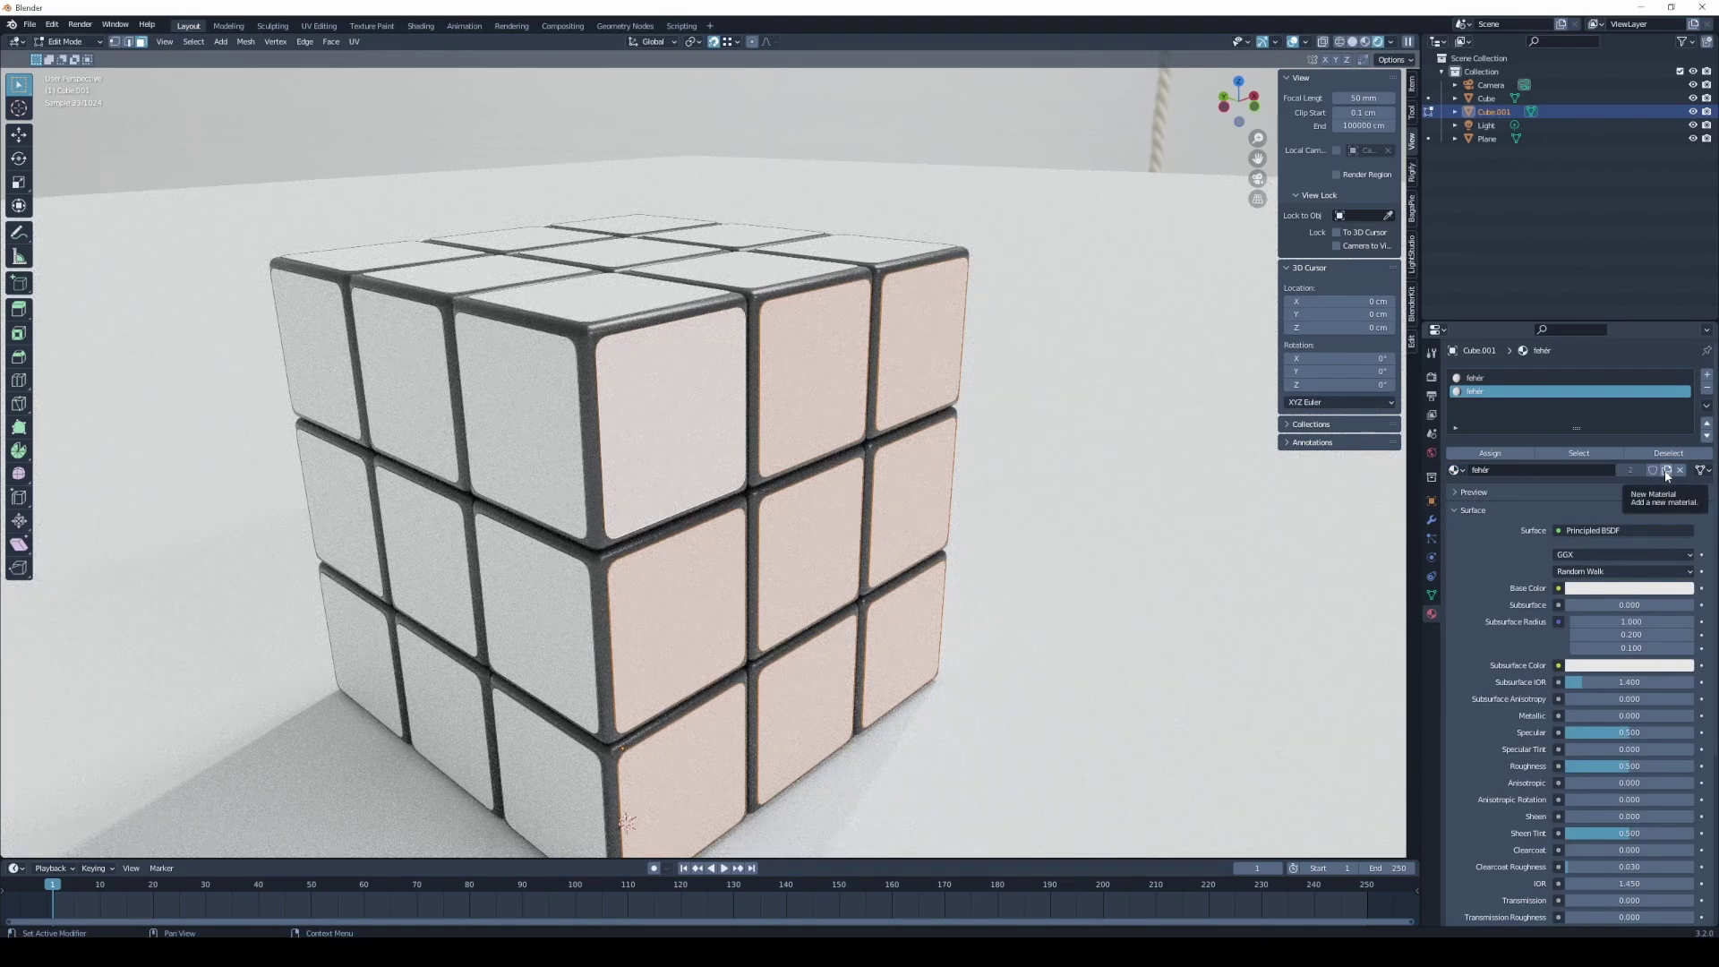
click(1667, 471)
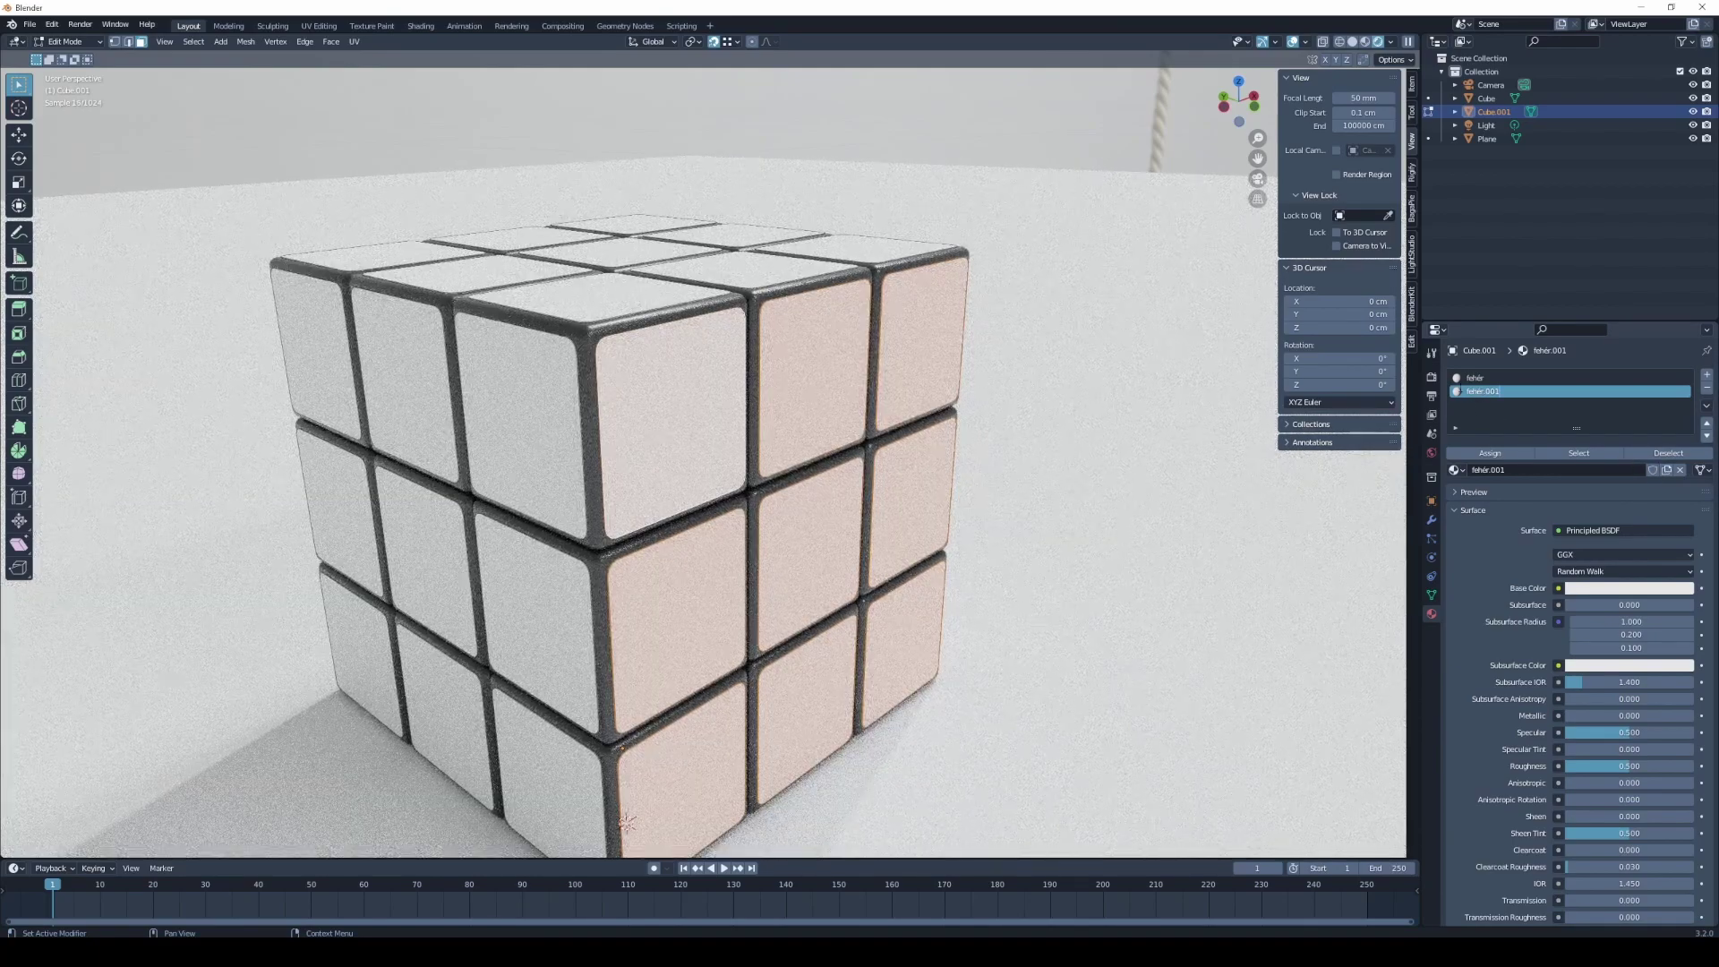
double_click(1486, 392)
text(ék)
key(Return)
- Make kék's base colour blue and assign it to the selected right-face tiles
click(1629, 588)
drag(1668, 481, 1656, 413)
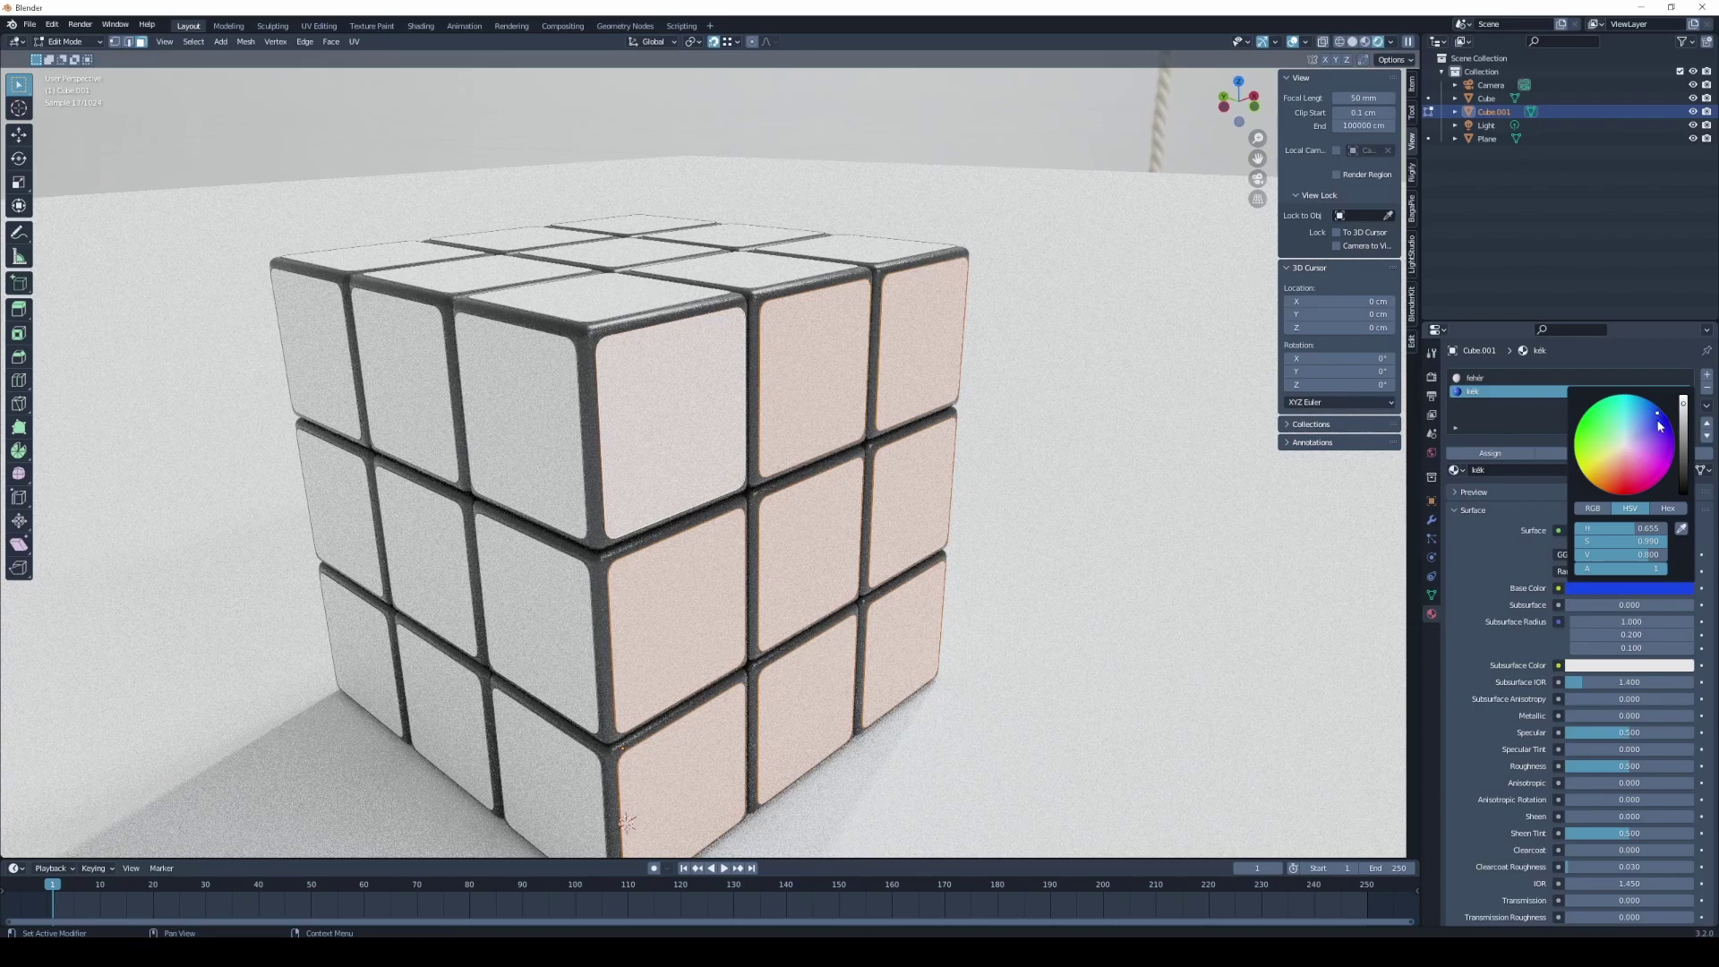
click(1495, 458)
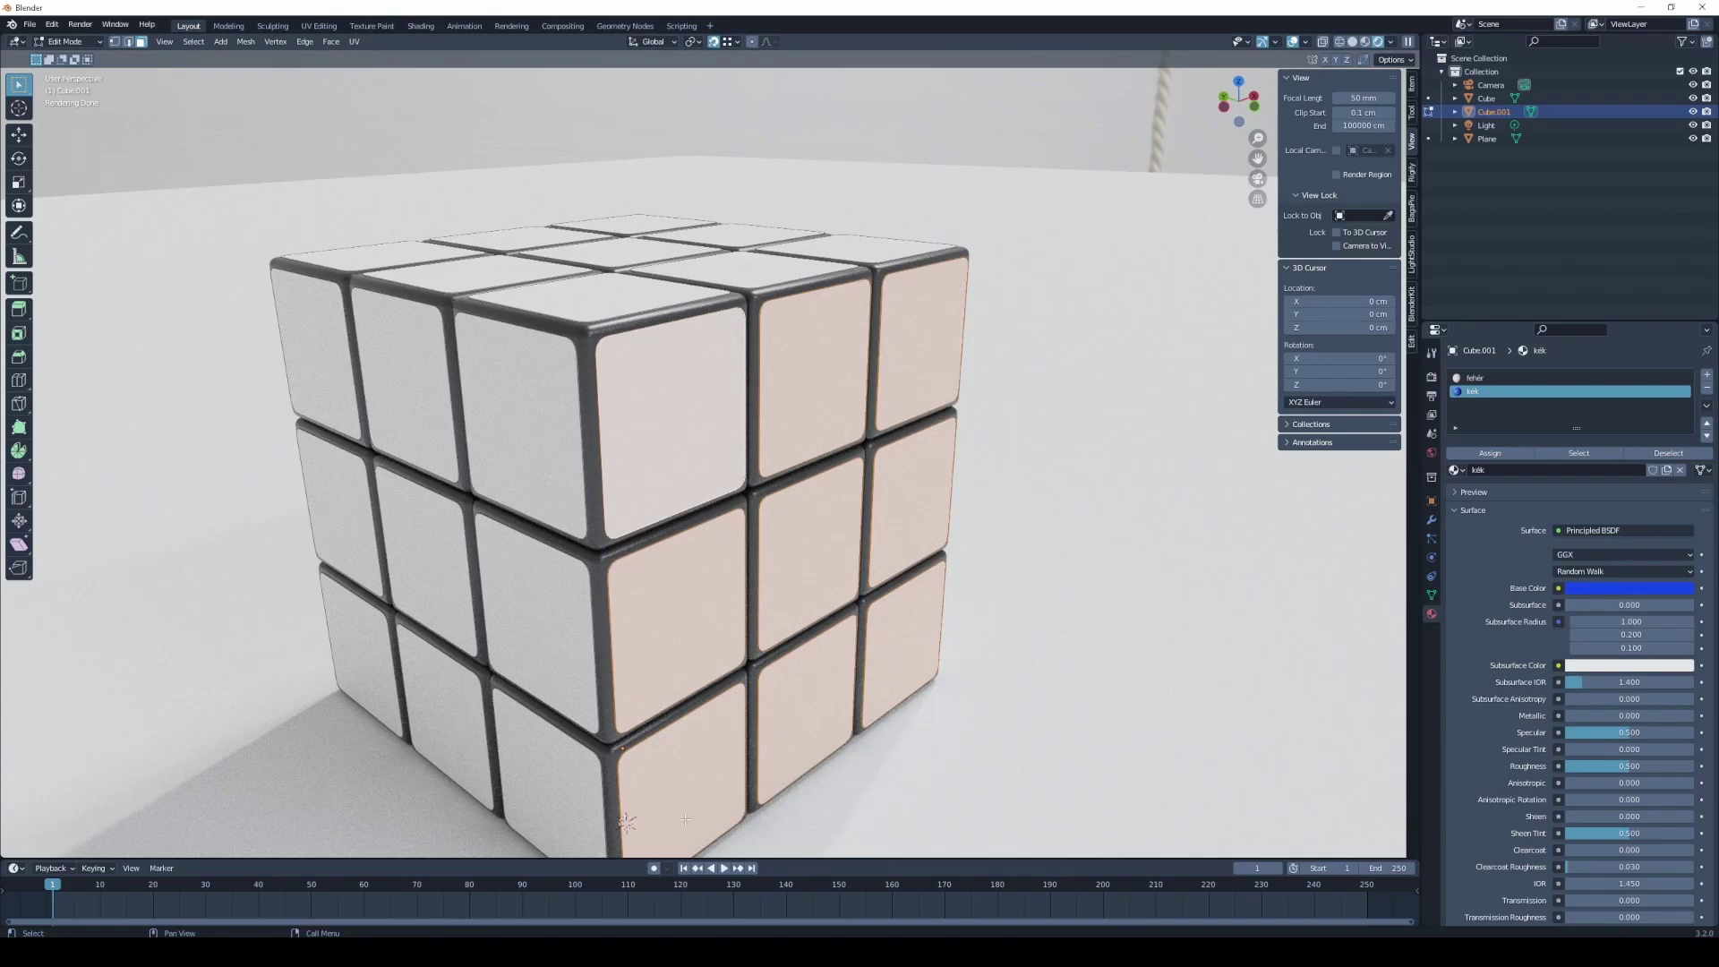
click(1481, 457)
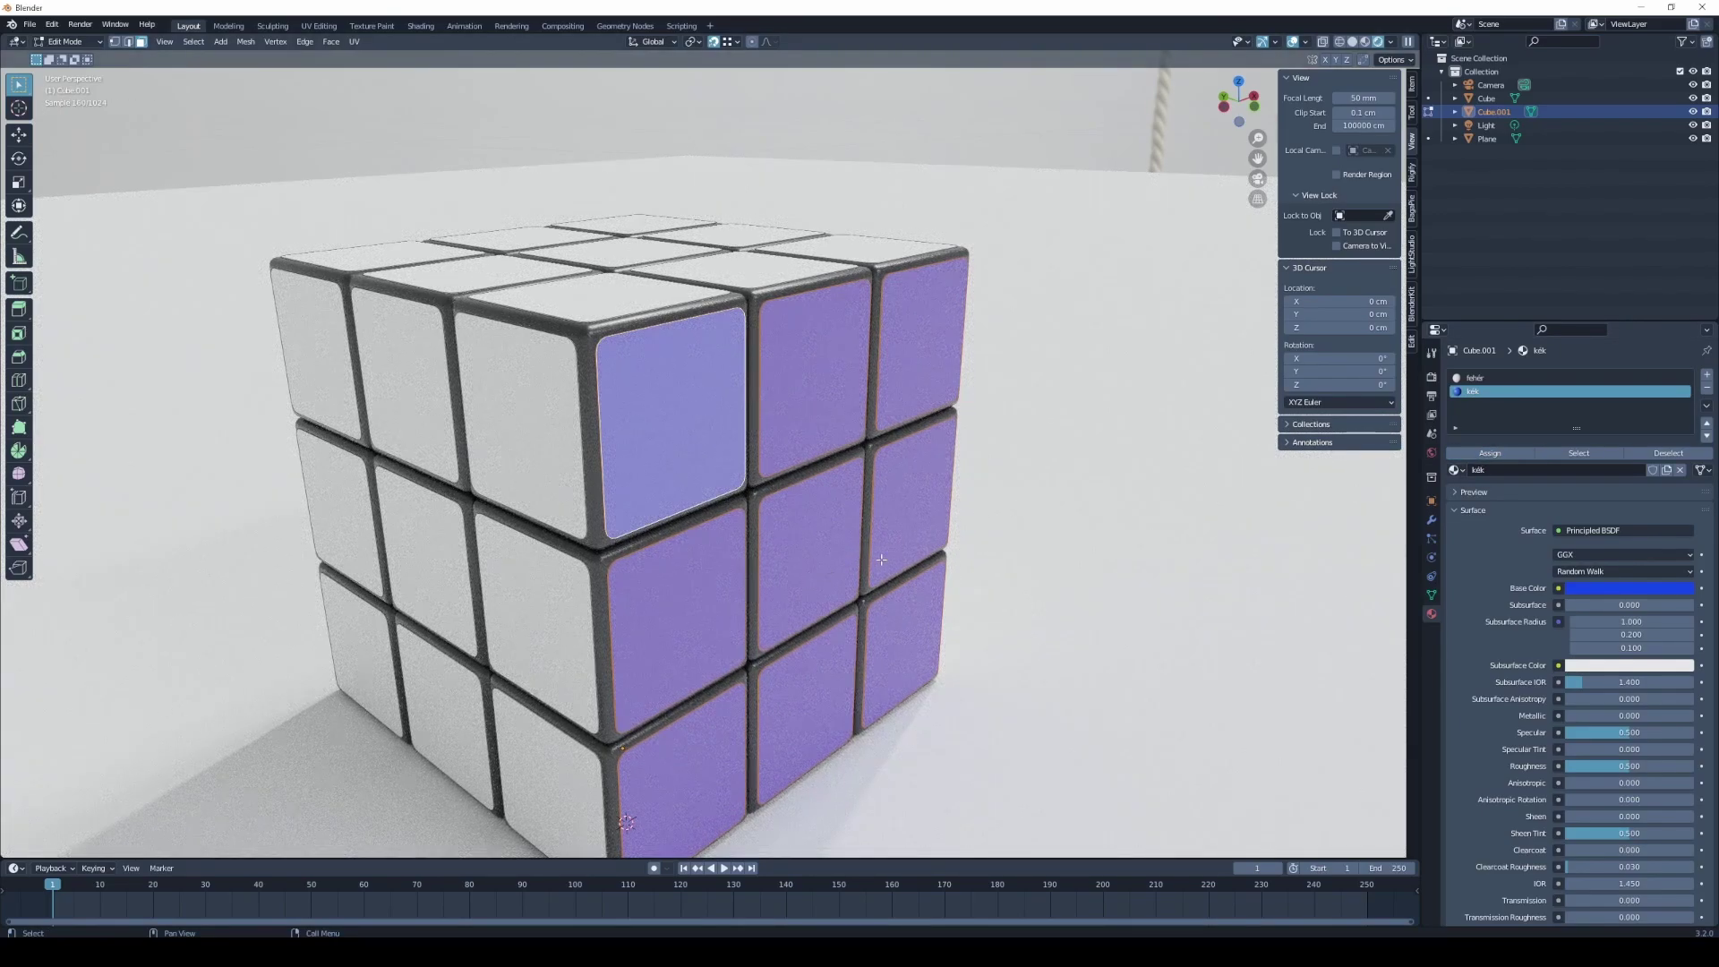
middle_drag(782, 597, 703, 669)
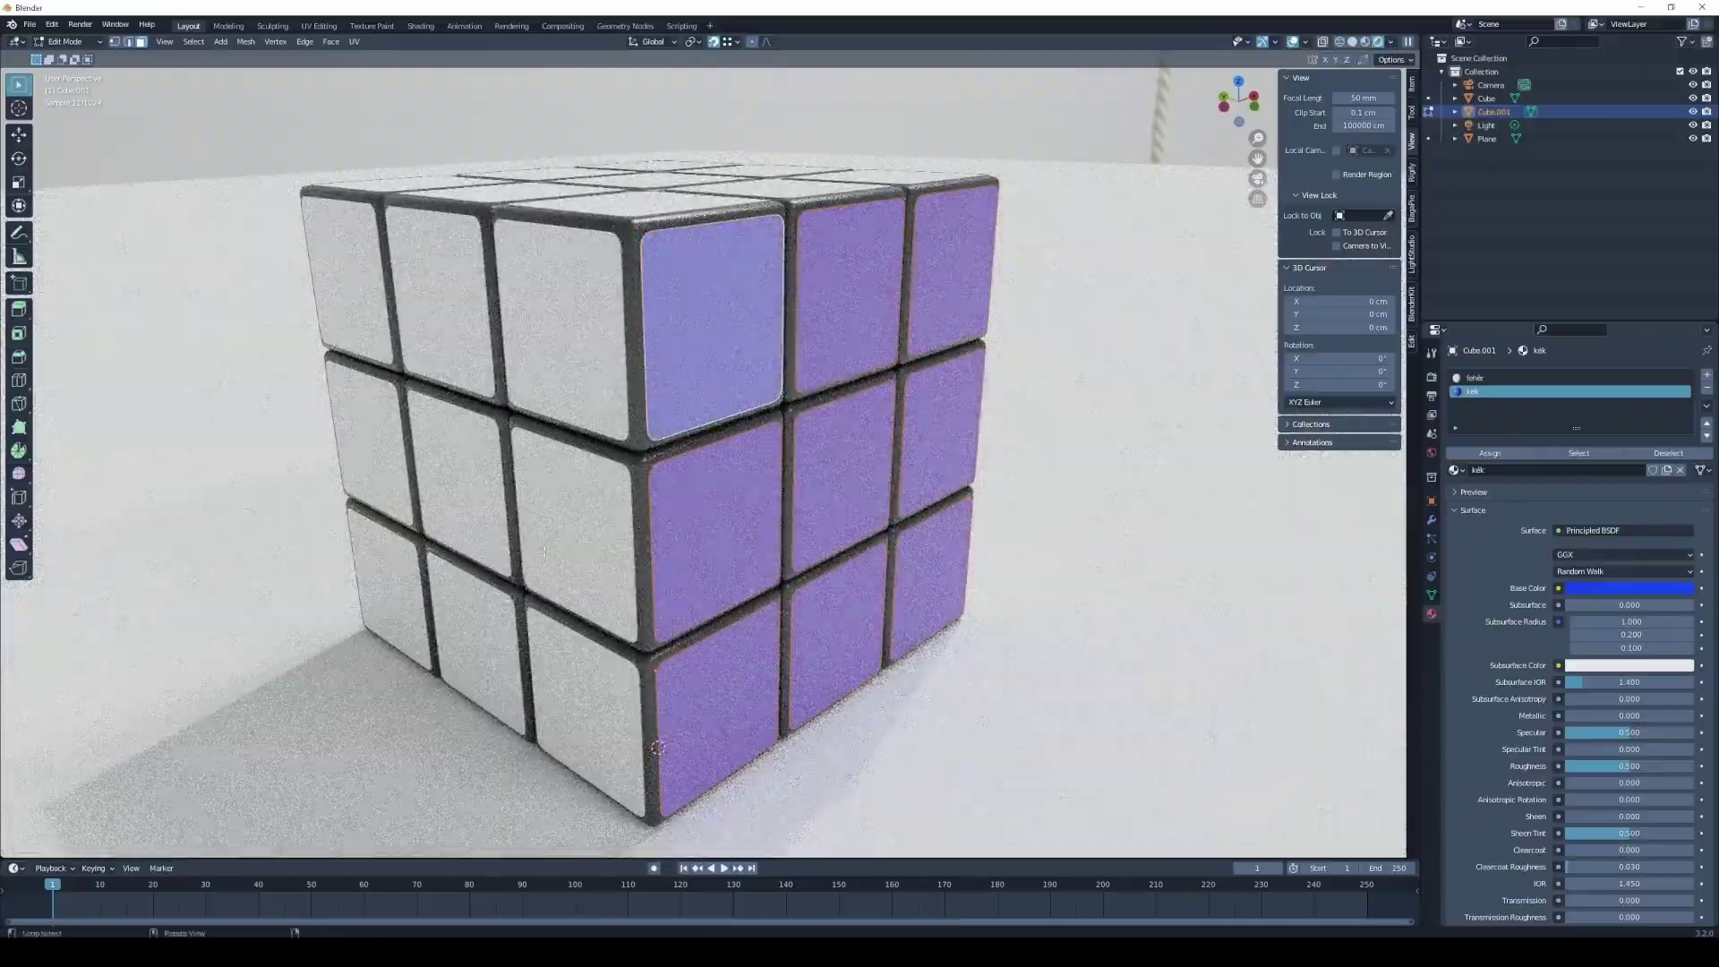
- Select linked tiles, pick an orange tile, and bring up the mesh Separate options
key(l)
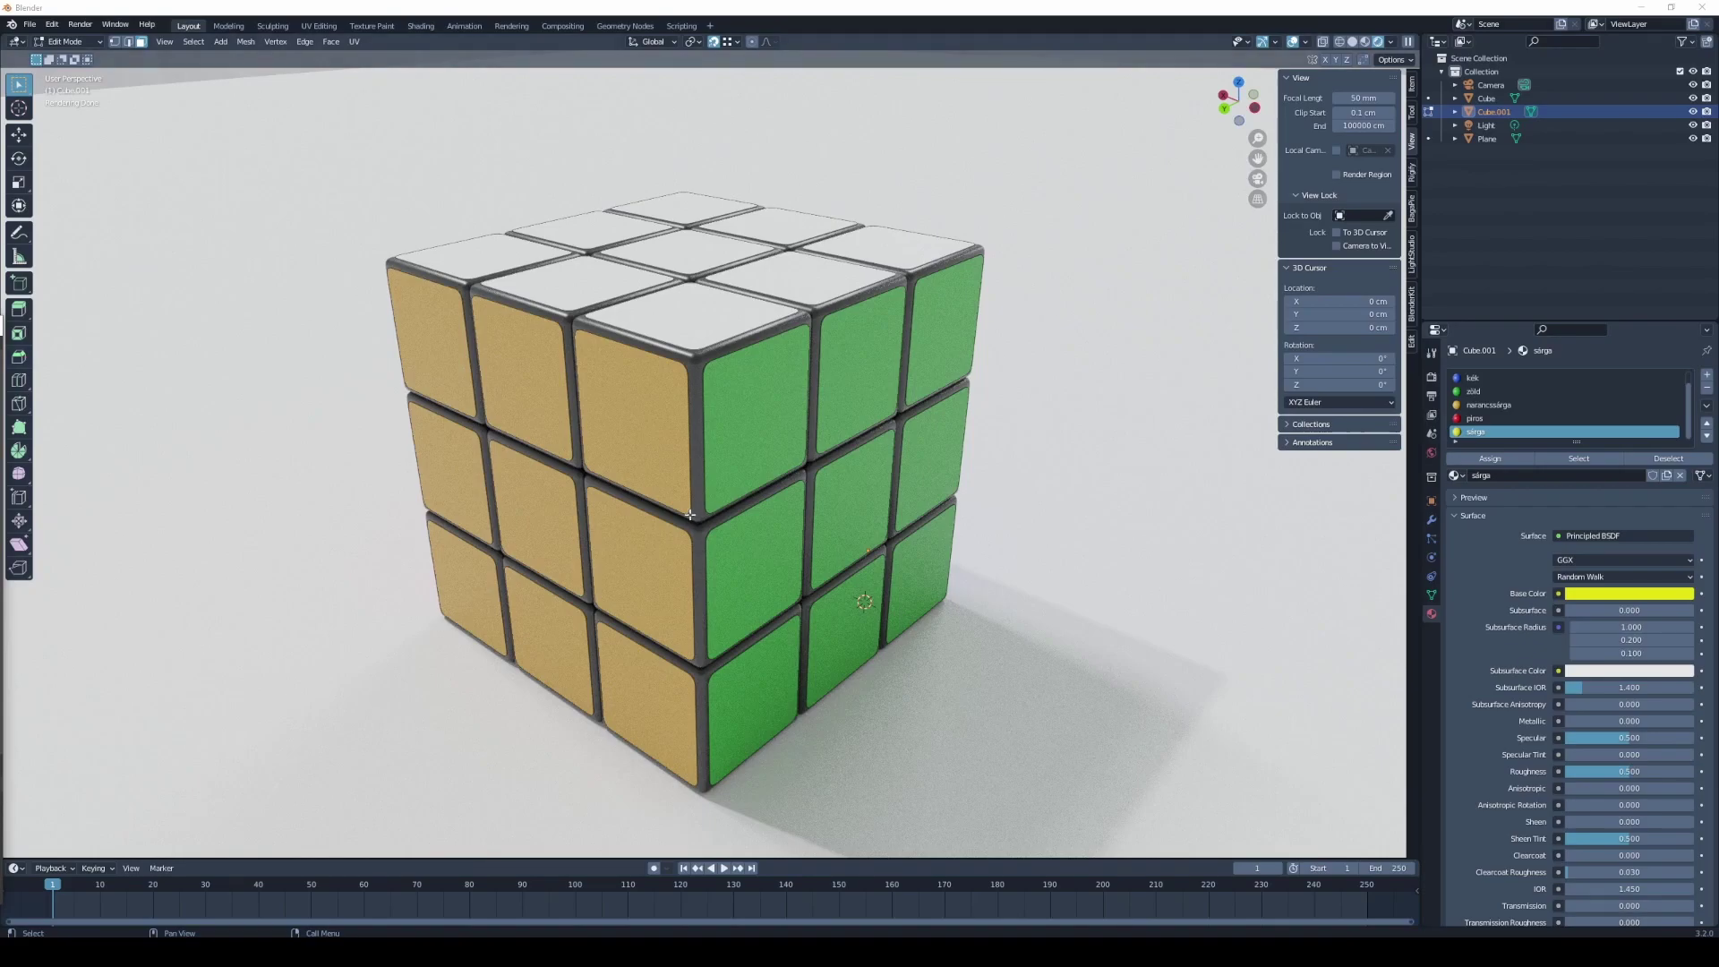
click(664, 448)
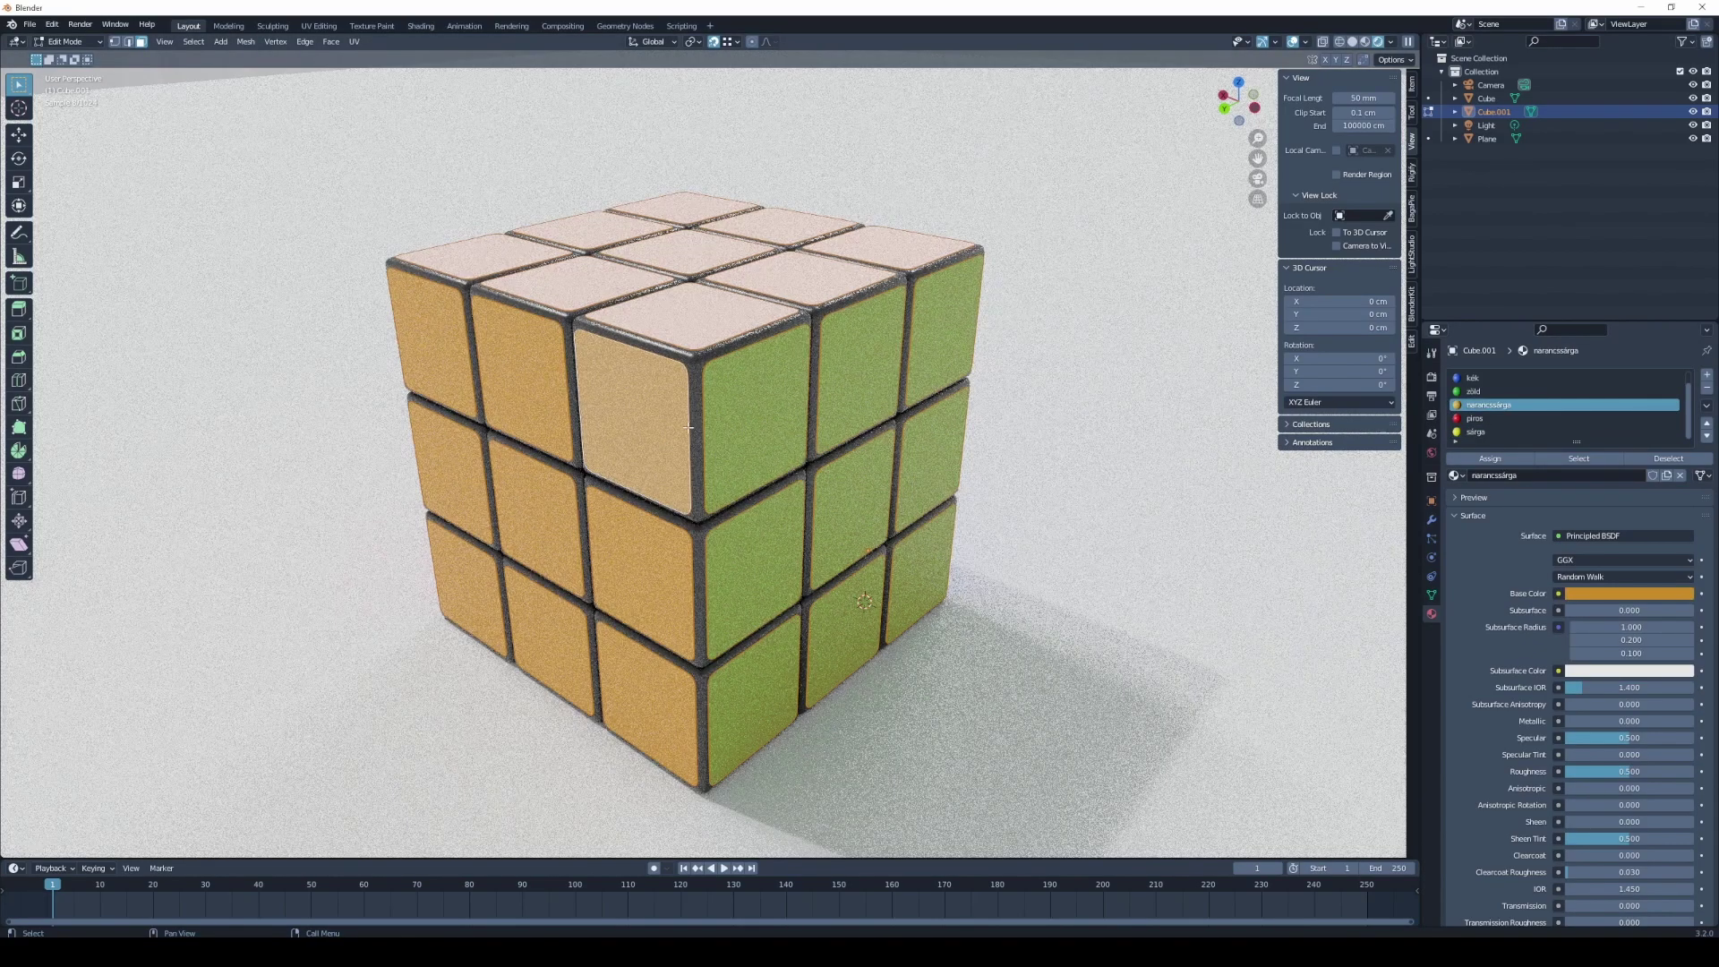
key(p)
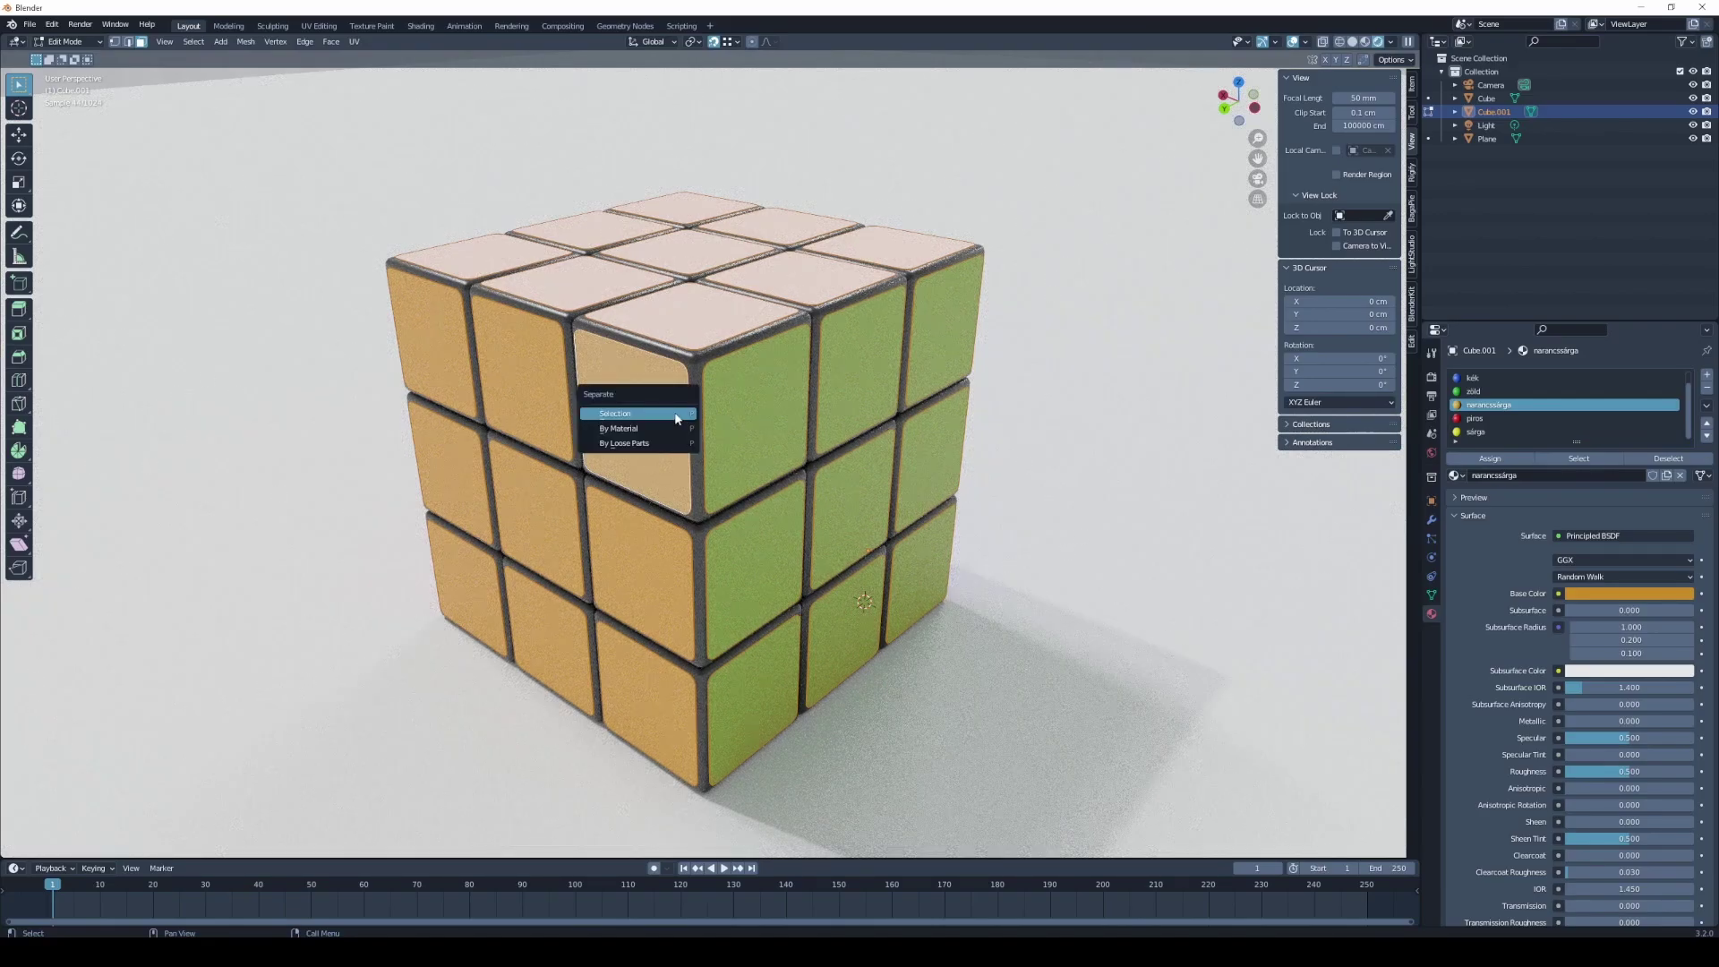
- Separate the cube by loose parts and confirm each tile is its own object in Object Mode
click(633, 445)
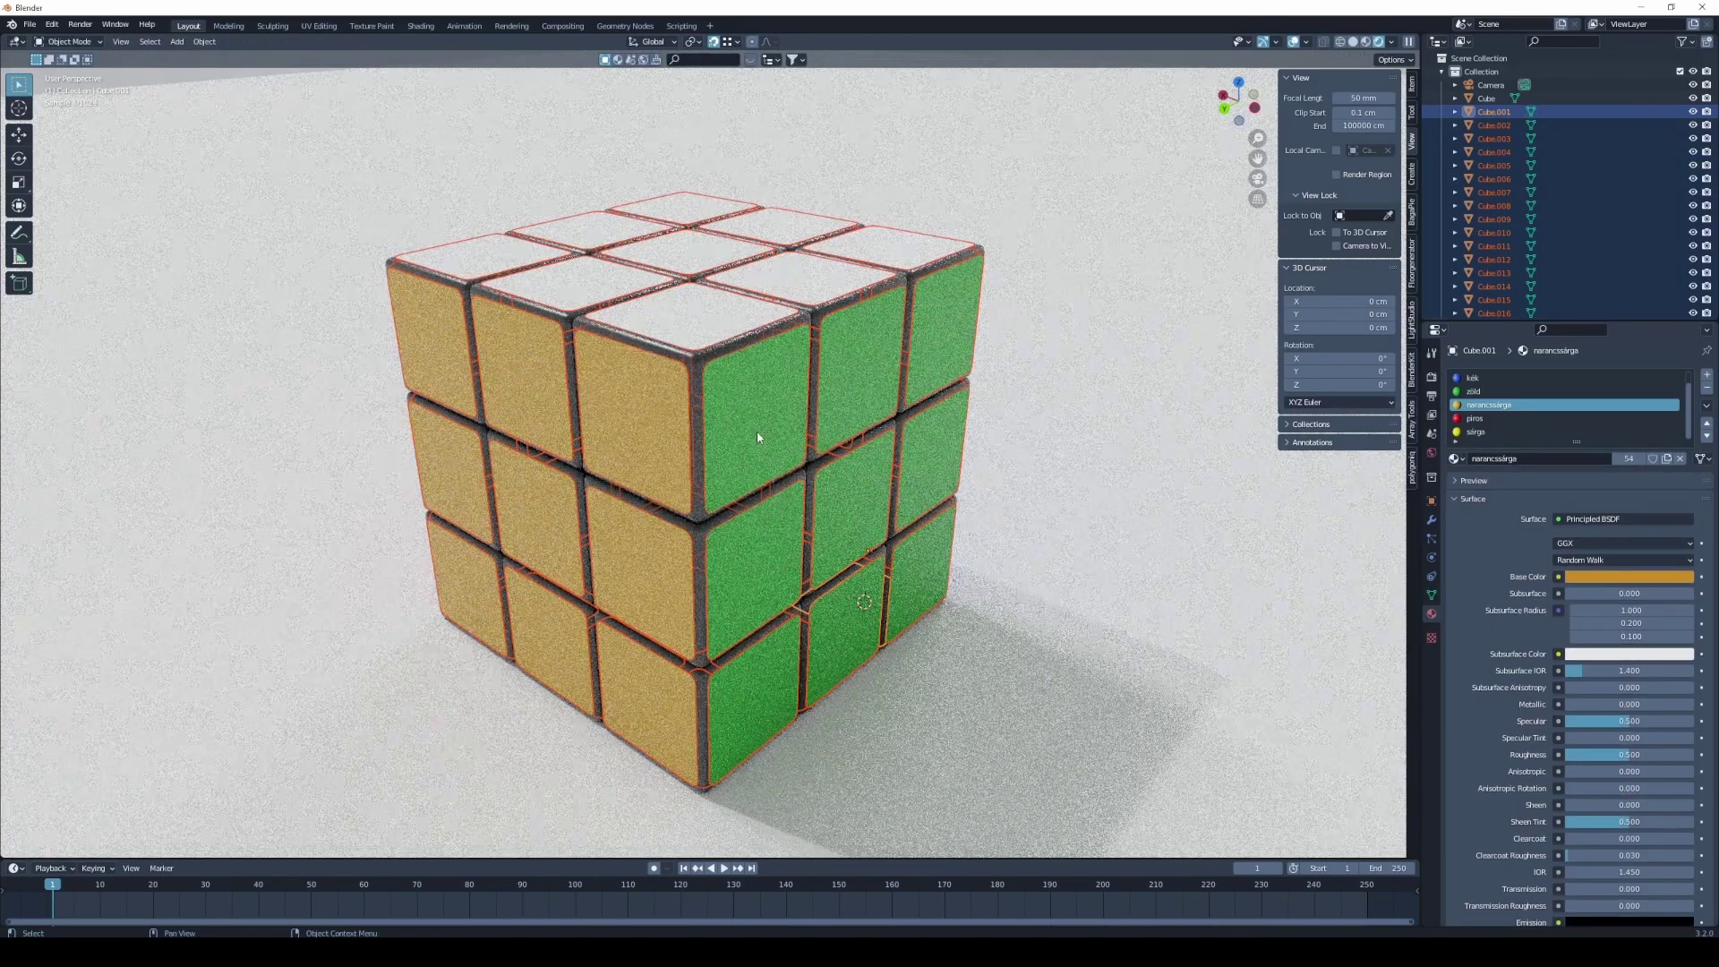
key(Tab)
click(522, 392)
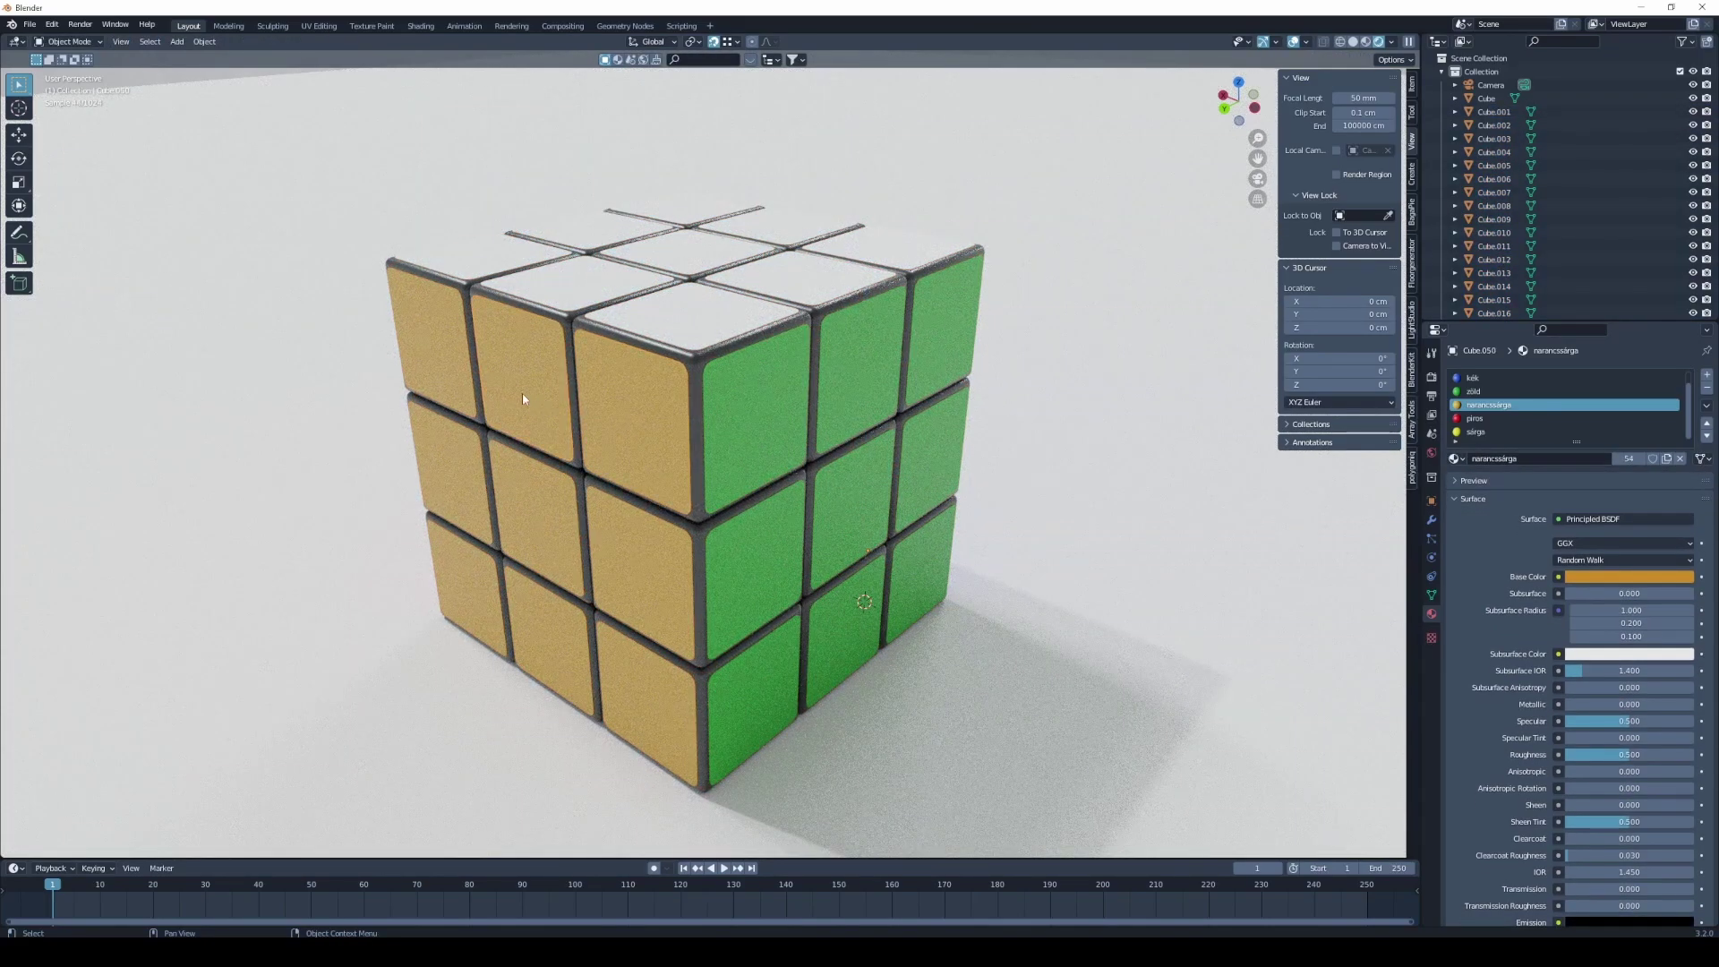
click(454, 367)
click(432, 482)
click(528, 507)
click(641, 561)
click(629, 679)
click(59, 775)
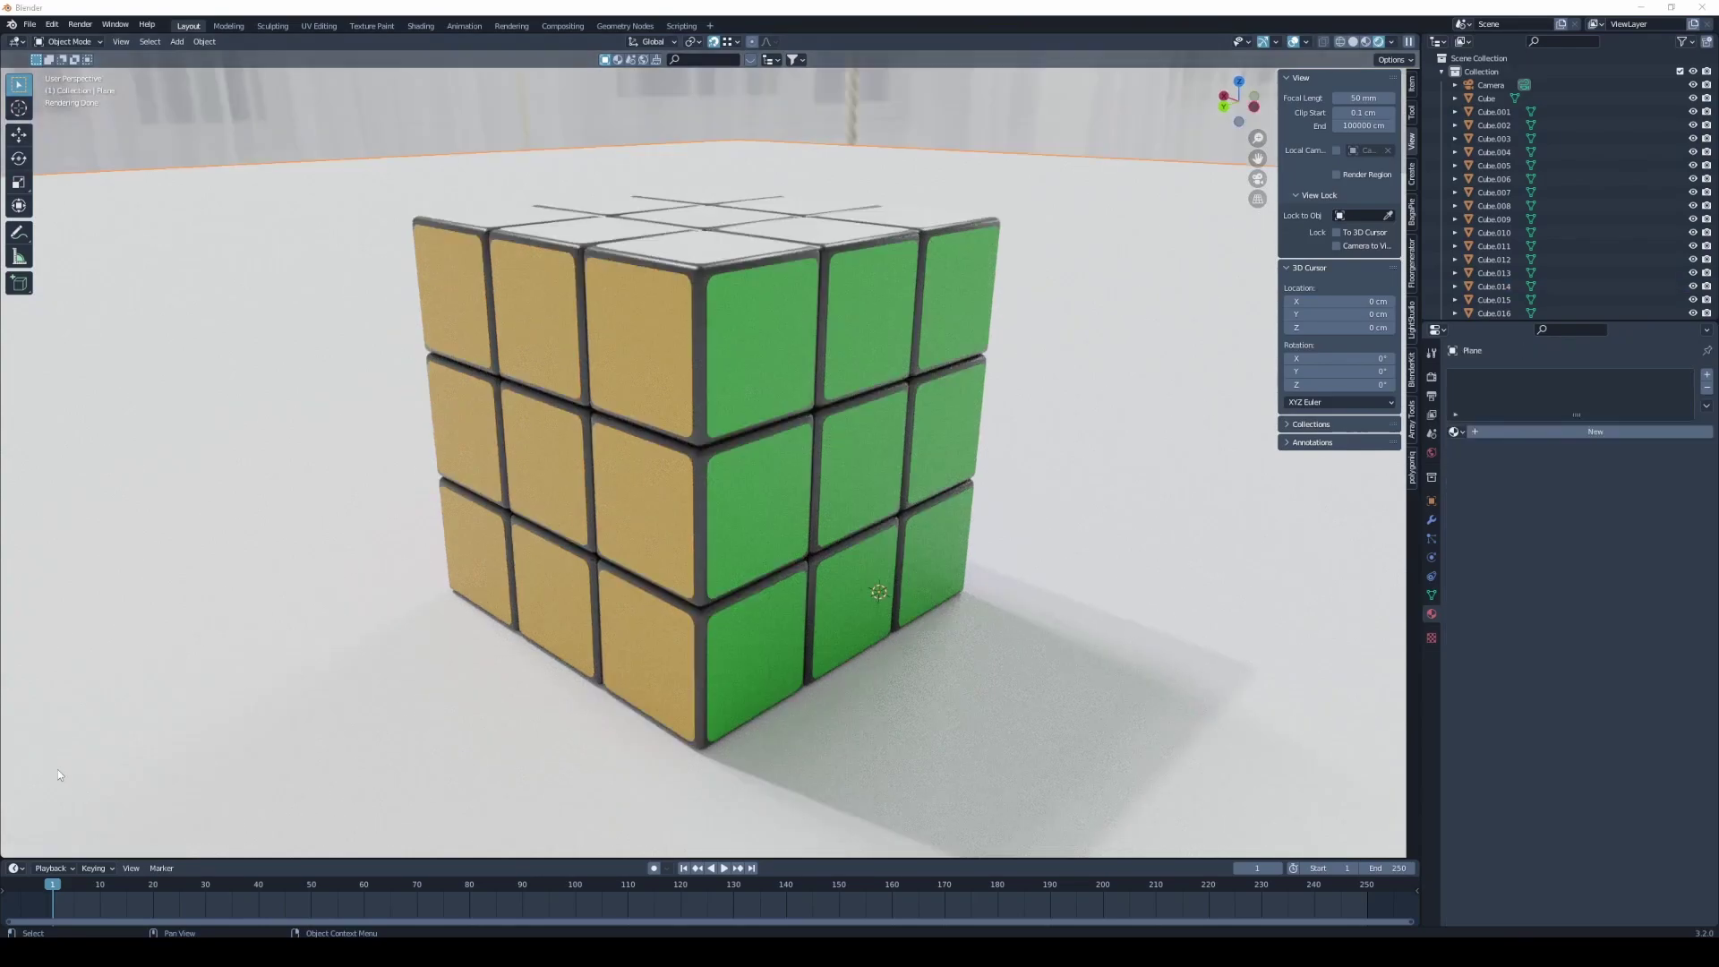
- Select the green face's tiles, starting with the top row and adding the remaining ones
click(764, 385)
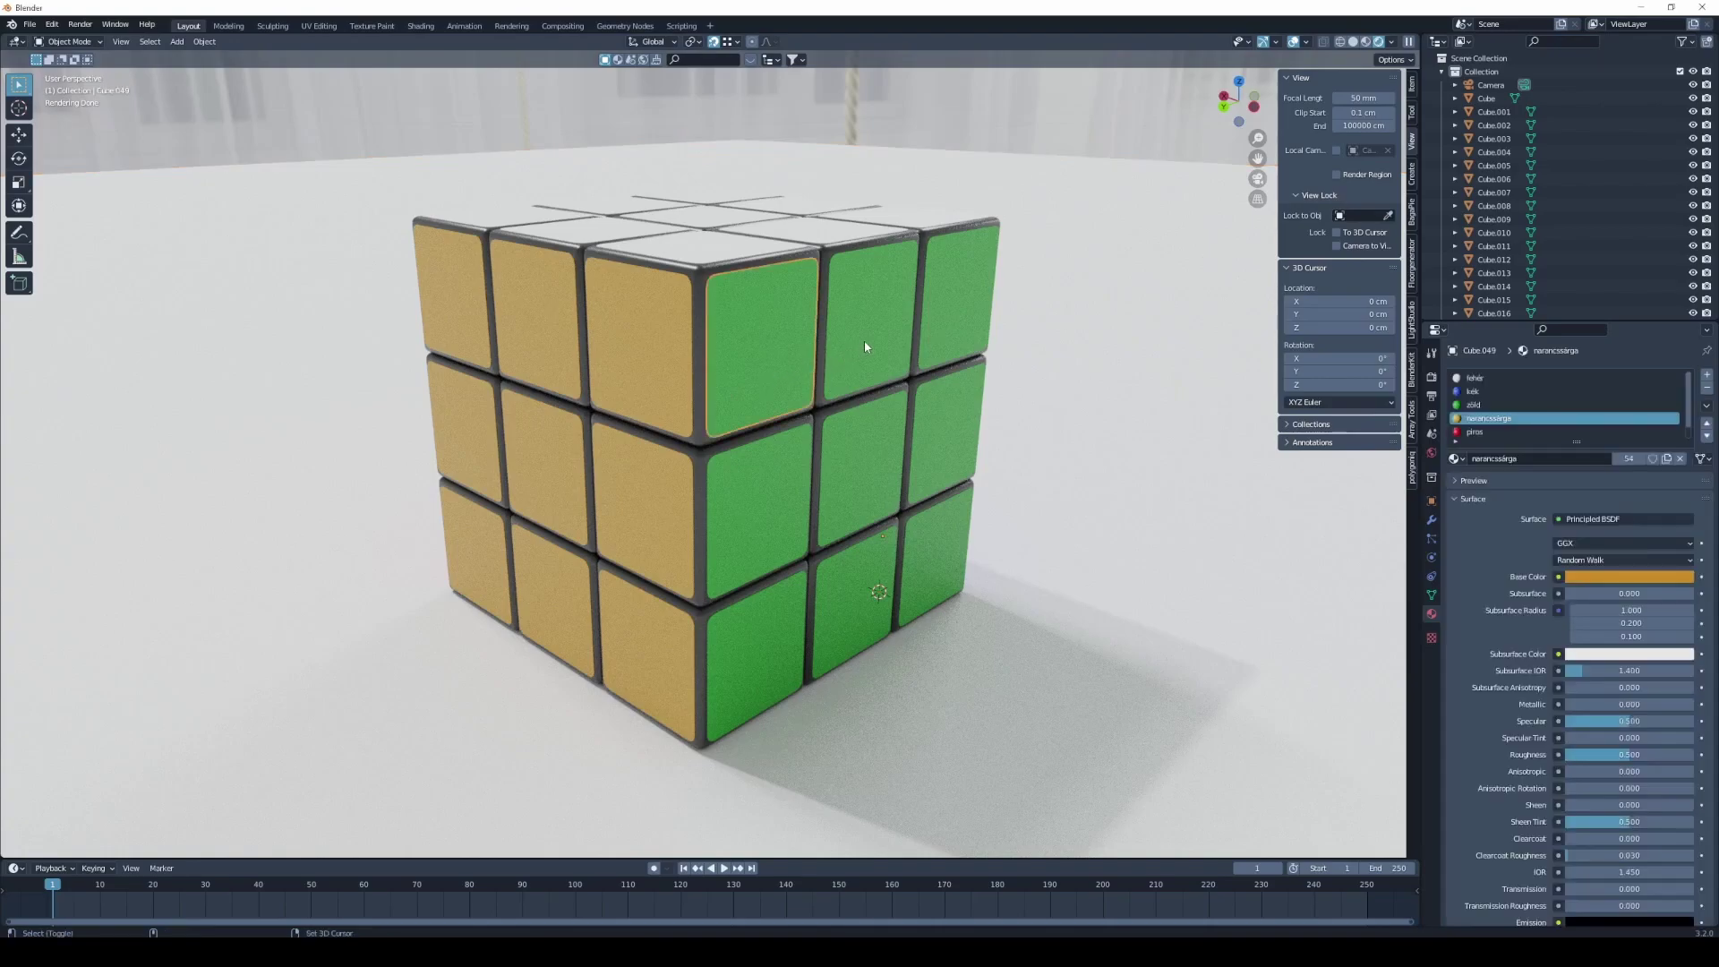
shift+click(863, 344)
shift+click(932, 337)
shift+click(932, 396)
shift+click(873, 452)
shift+click(777, 530)
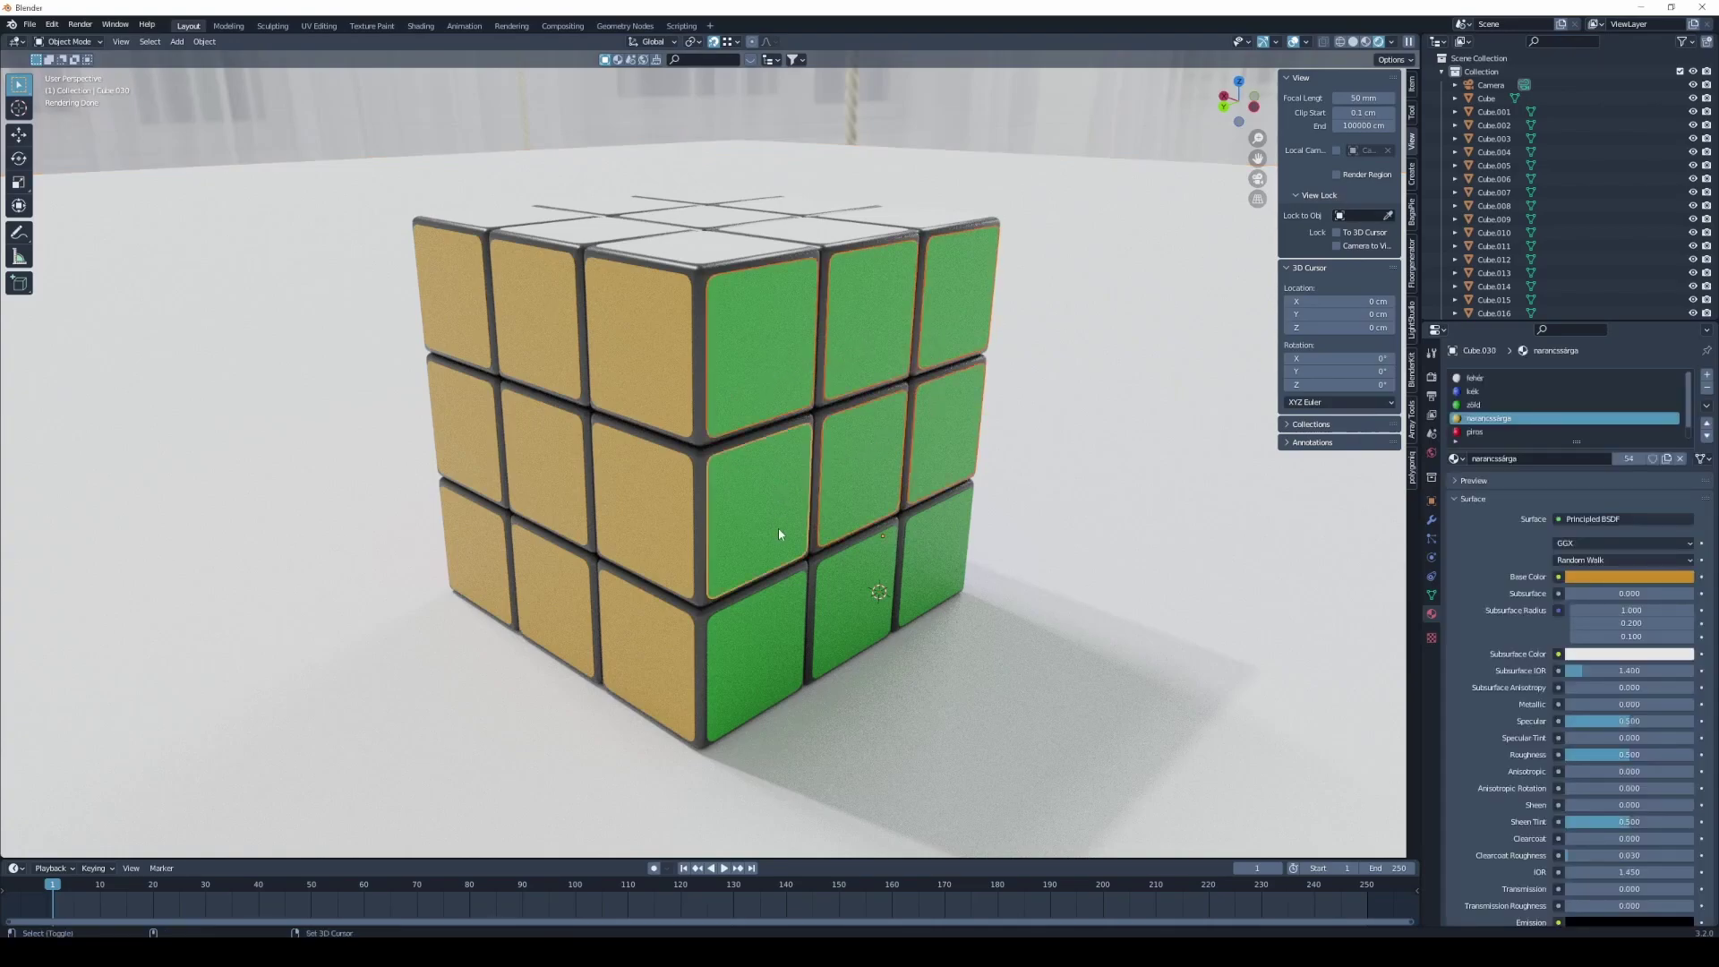
shift+click(757, 658)
shift+click(836, 603)
shift+click(933, 566)
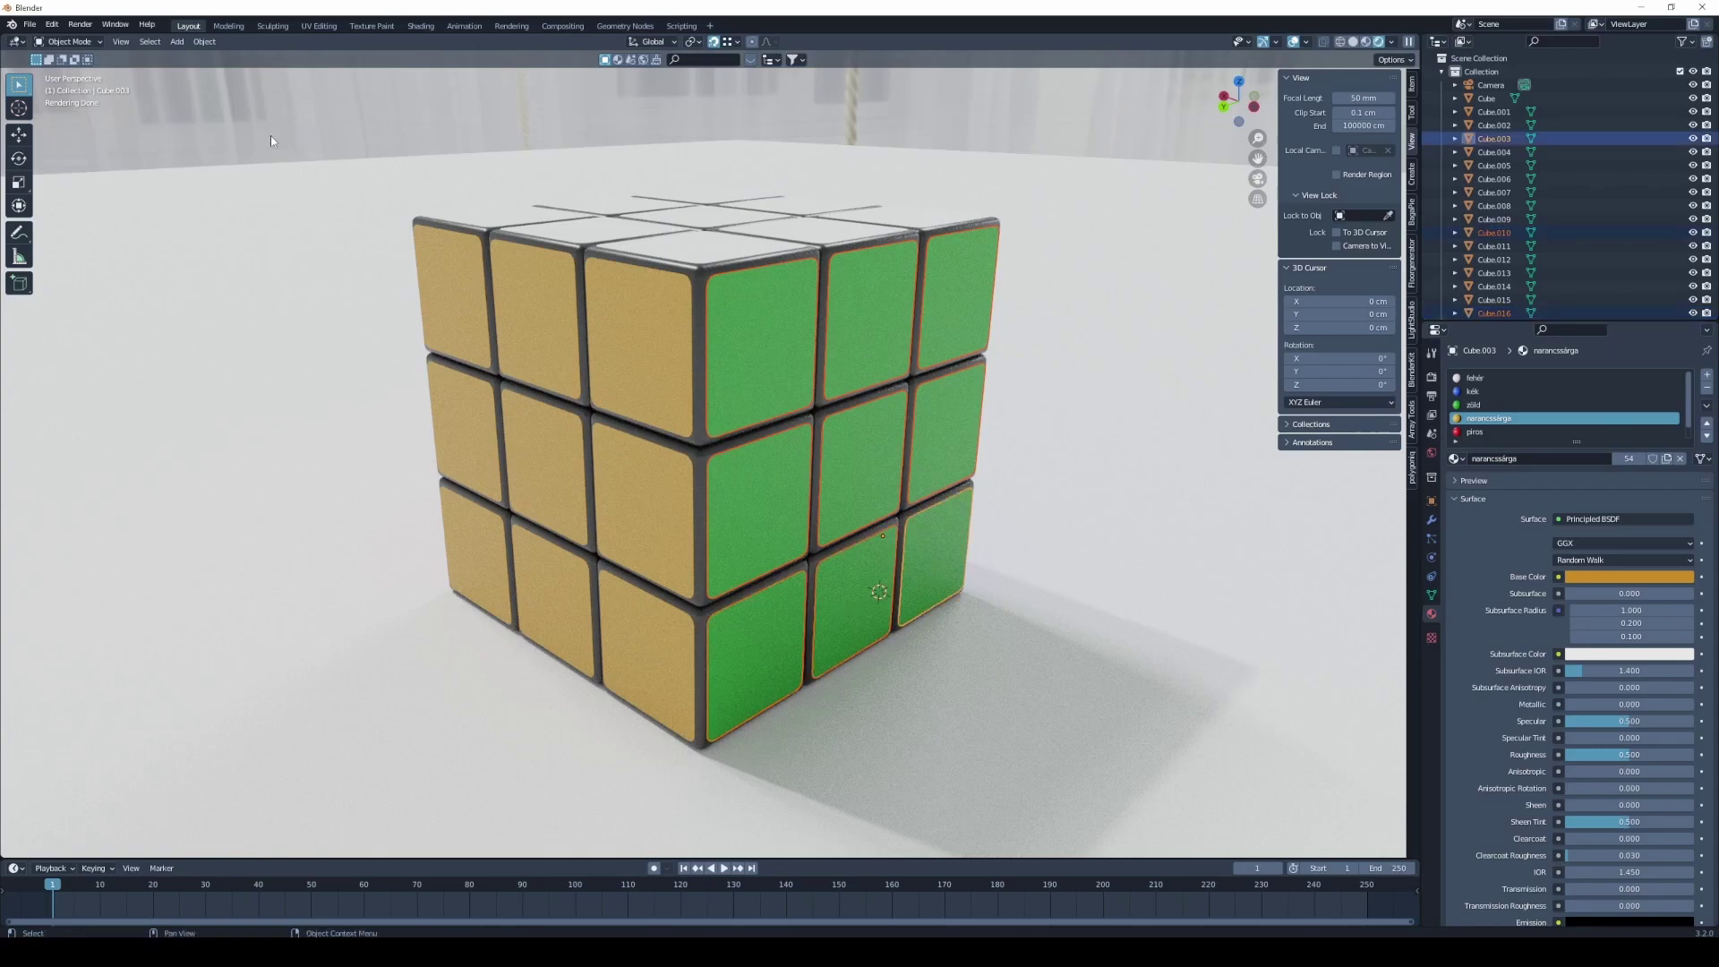
click(201, 42)
mouse_move(250, 56)
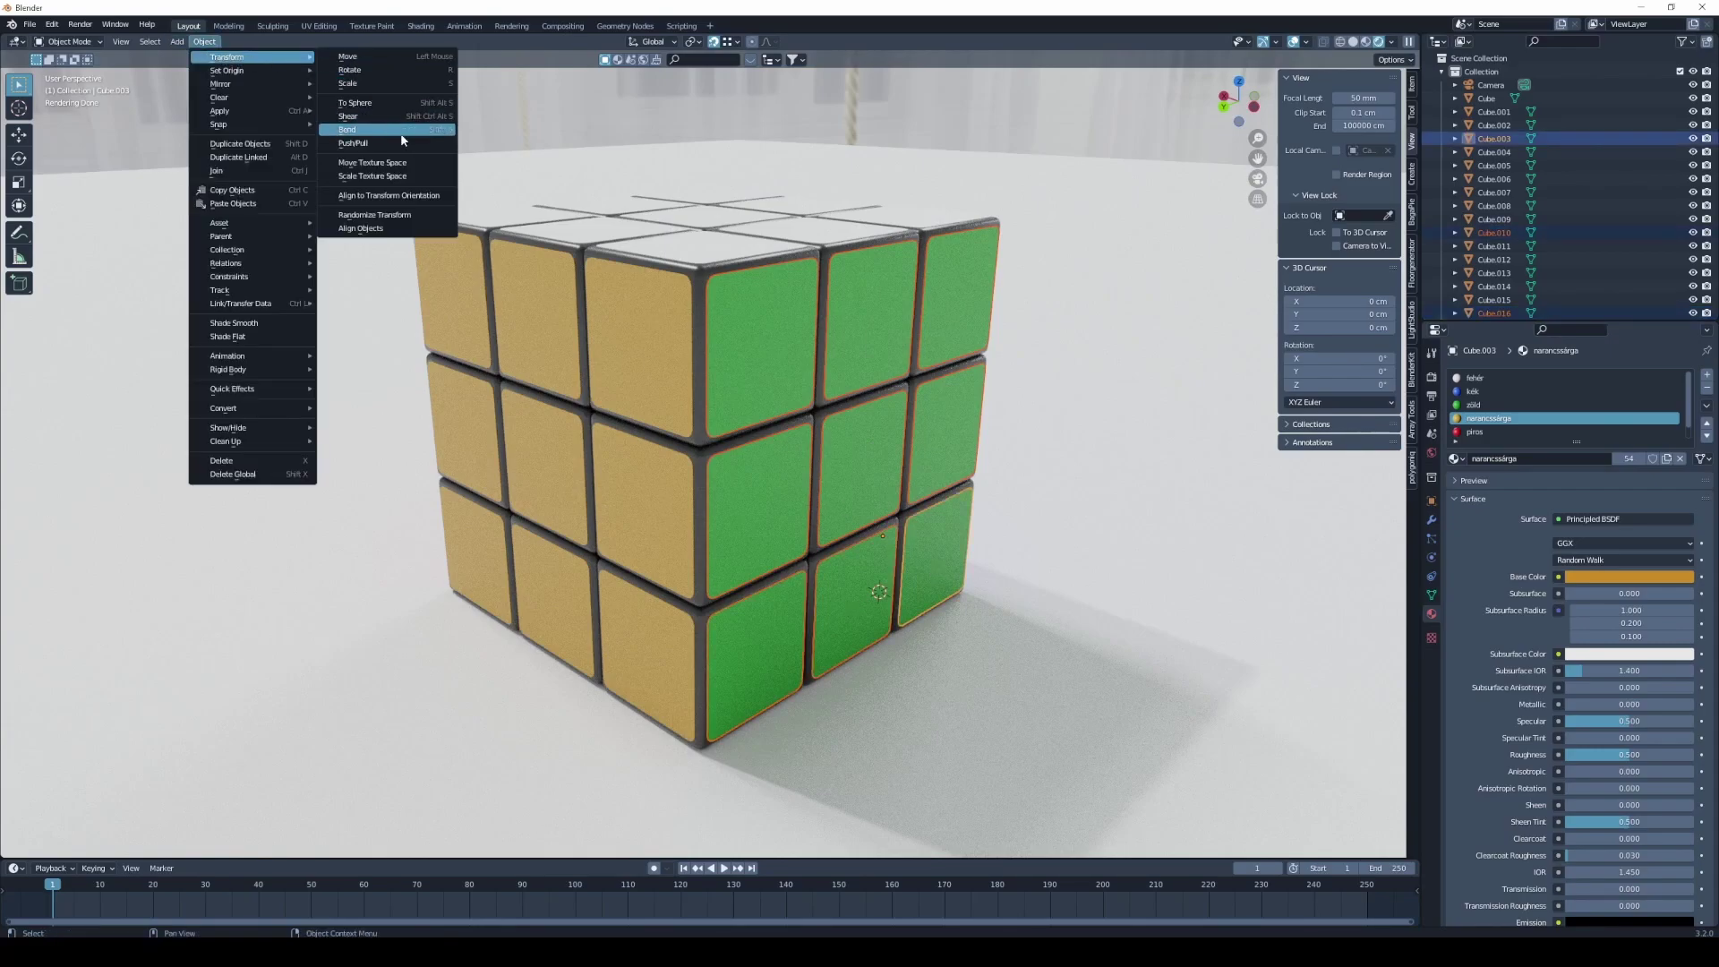
- Randomize the green tiles' transform with Rotation Y 0 and Rotation X 0.27°
click(418, 220)
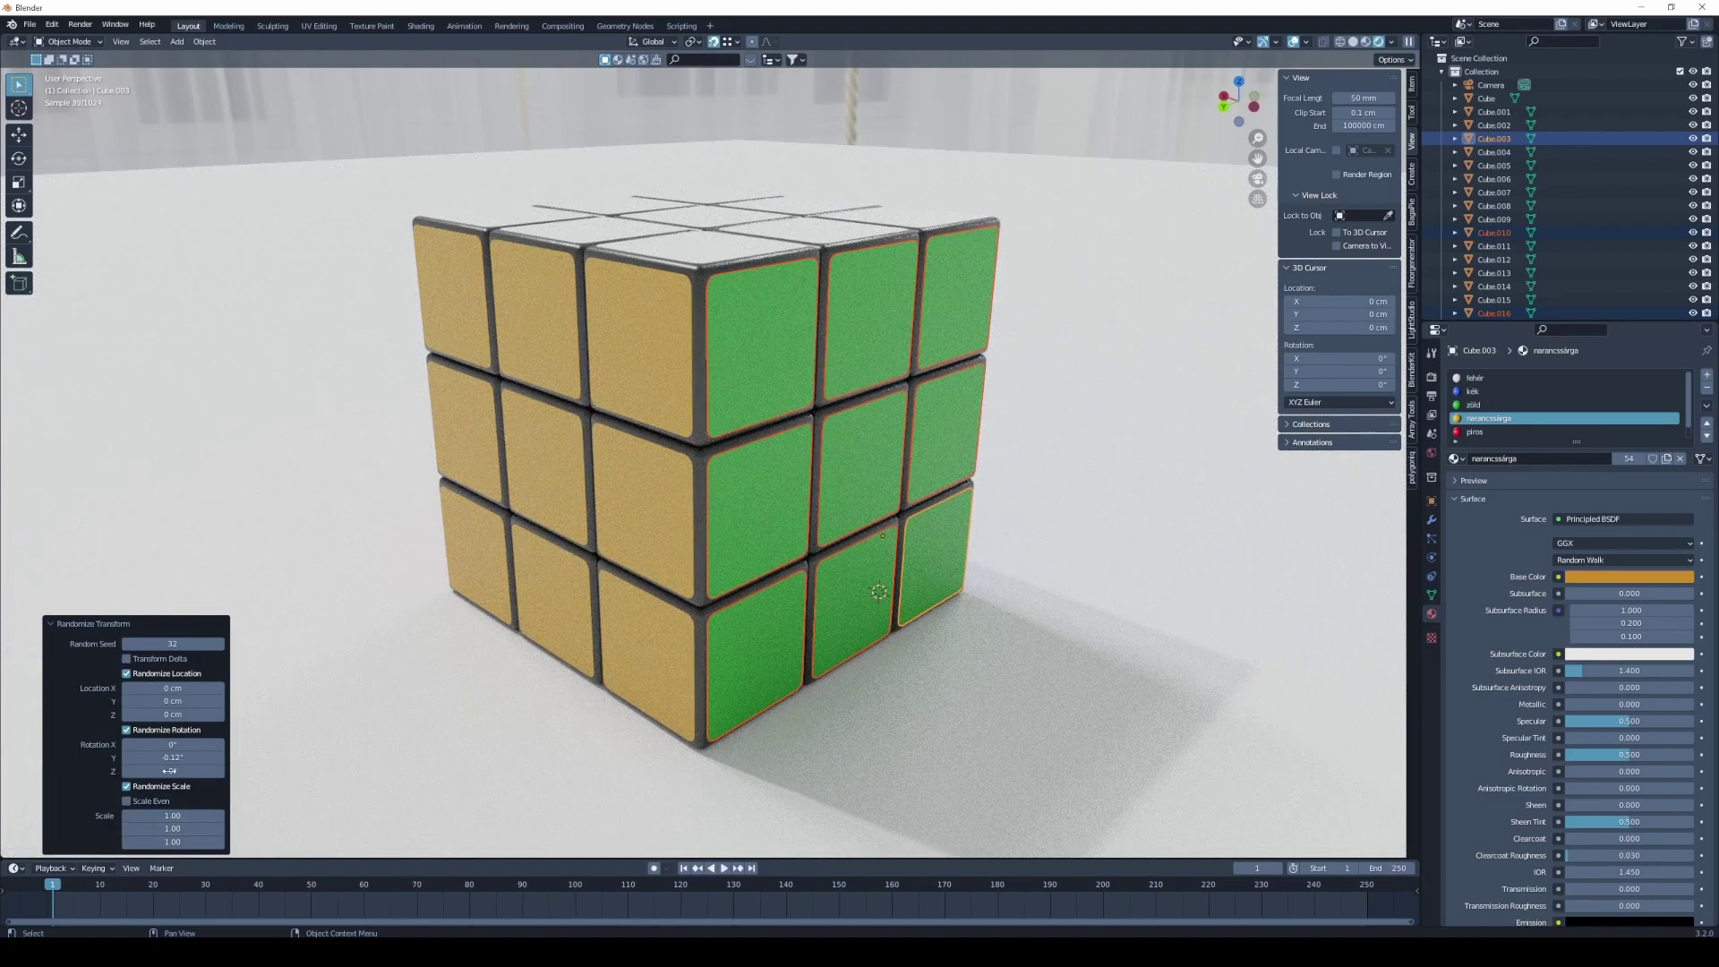
mouse_move(169, 770)
mouse_down()
mouse_move(154, 771)
mouse_move(175, 744)
mouse_move(152, 744)
mouse_move(172, 744)
mouse_up()
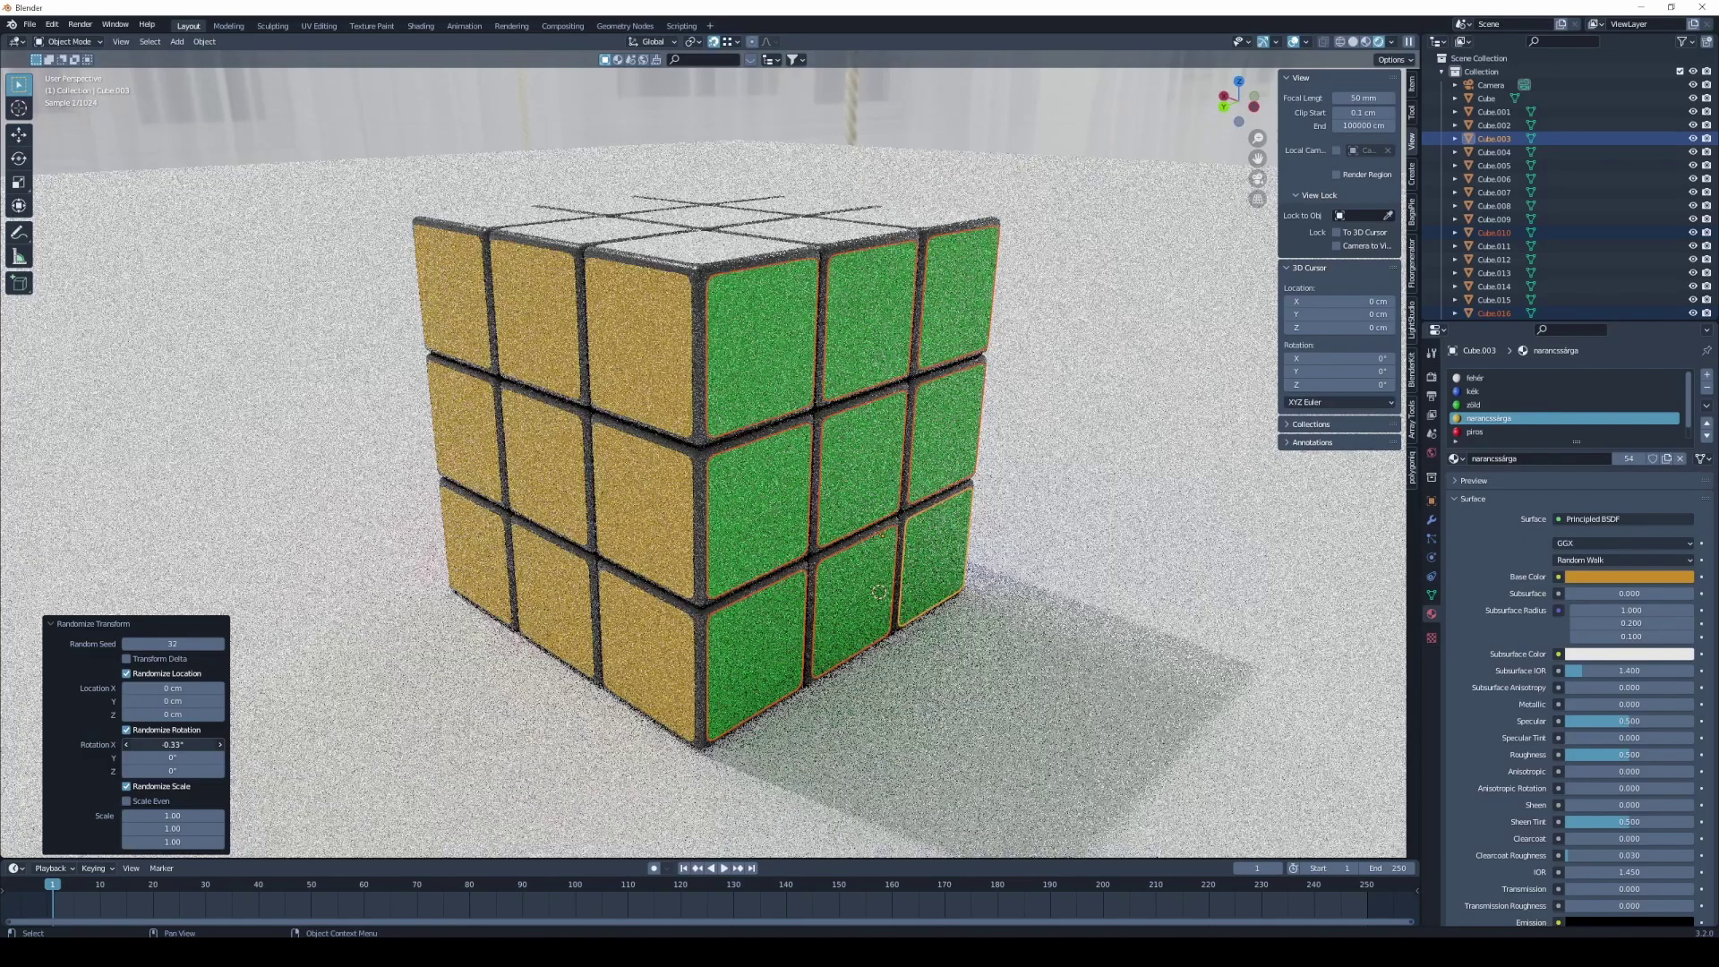
click(172, 744)
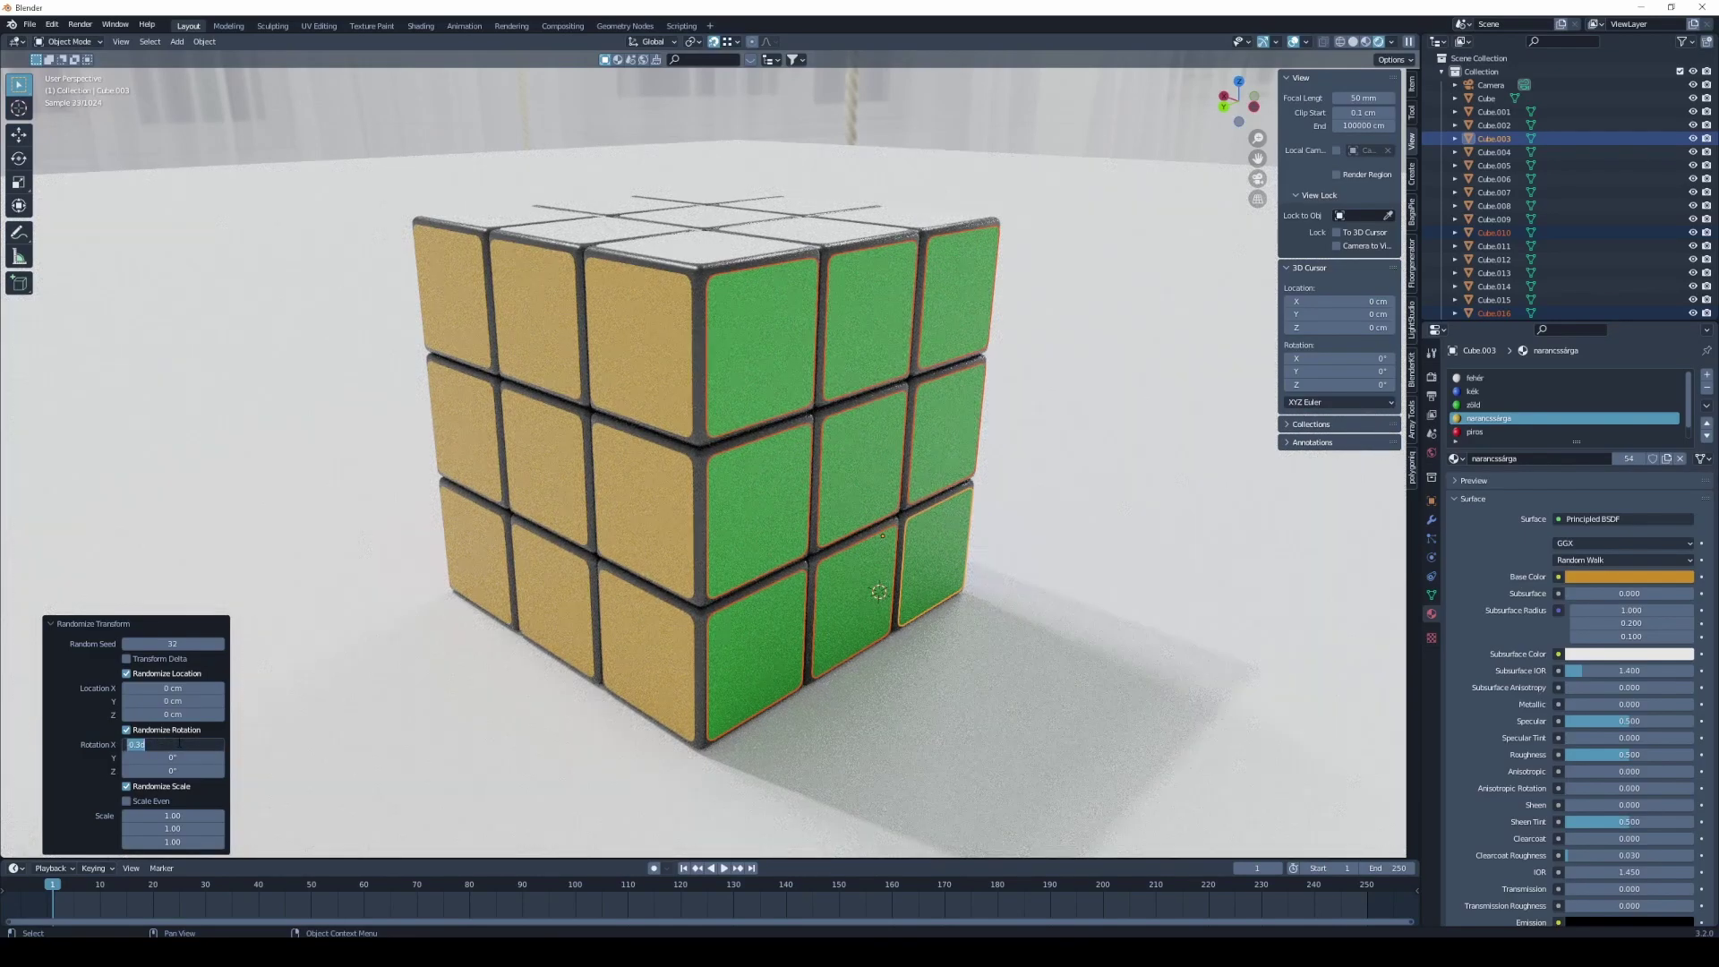
key(BackSpace)
key(Return)
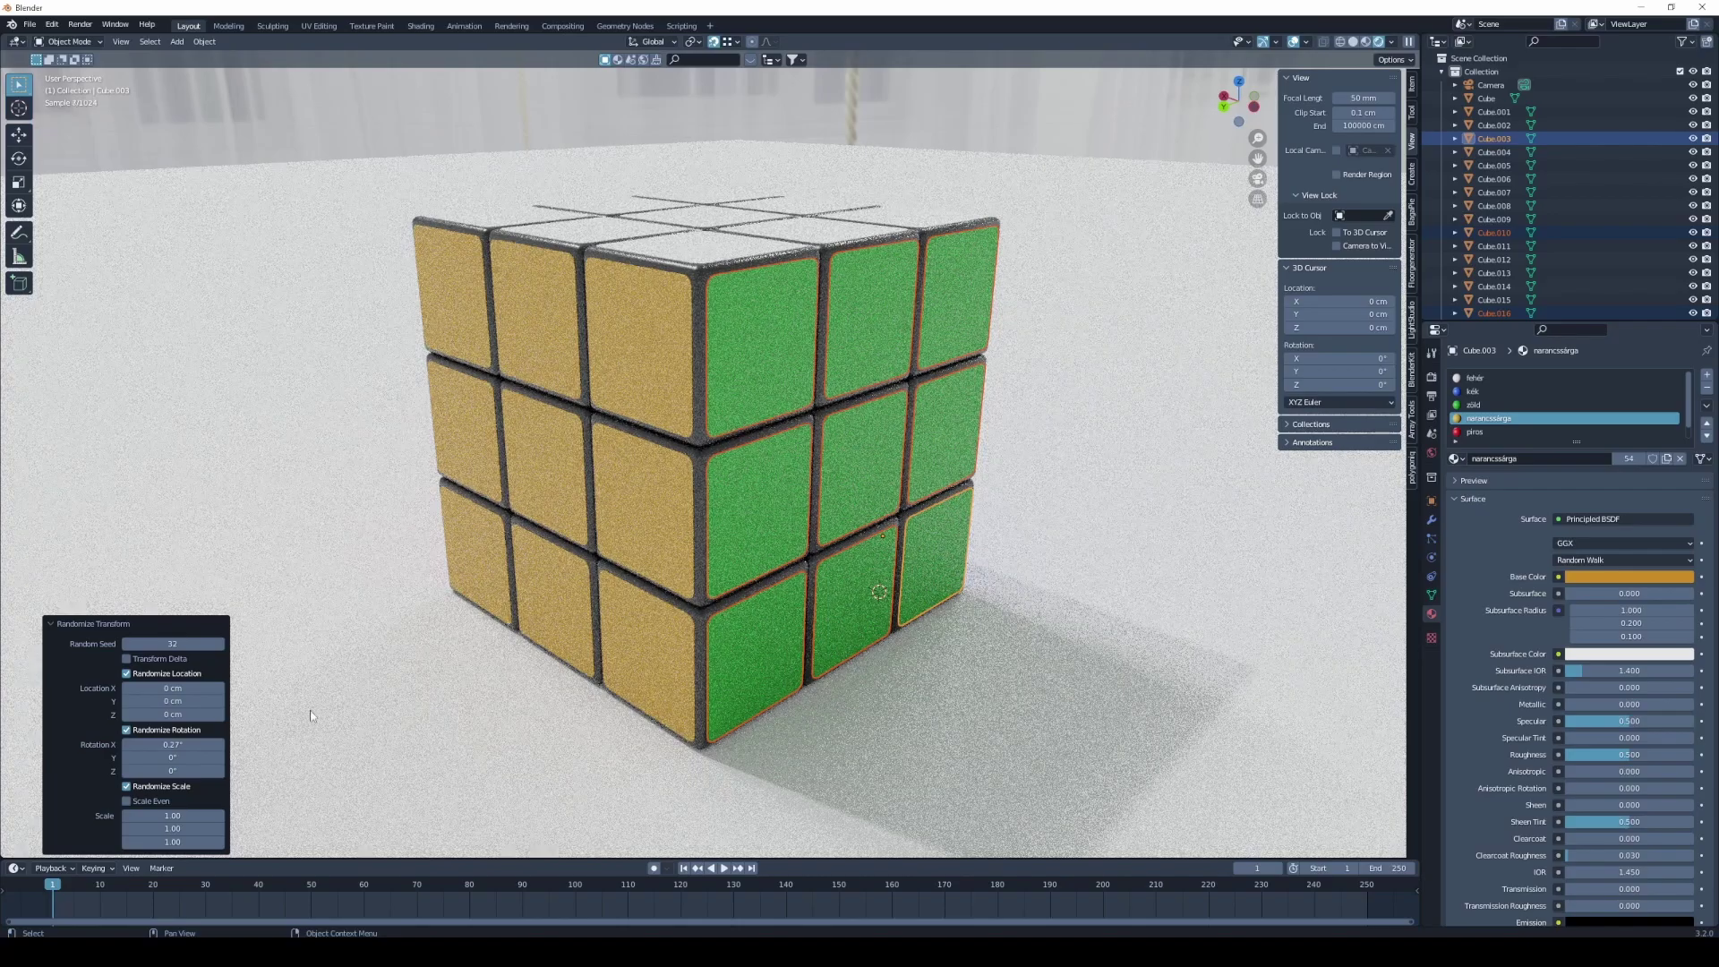
- Change the Randomize Transform seed to 31 and orbit to inspect the green face
middle_drag(898, 484, 750, 522)
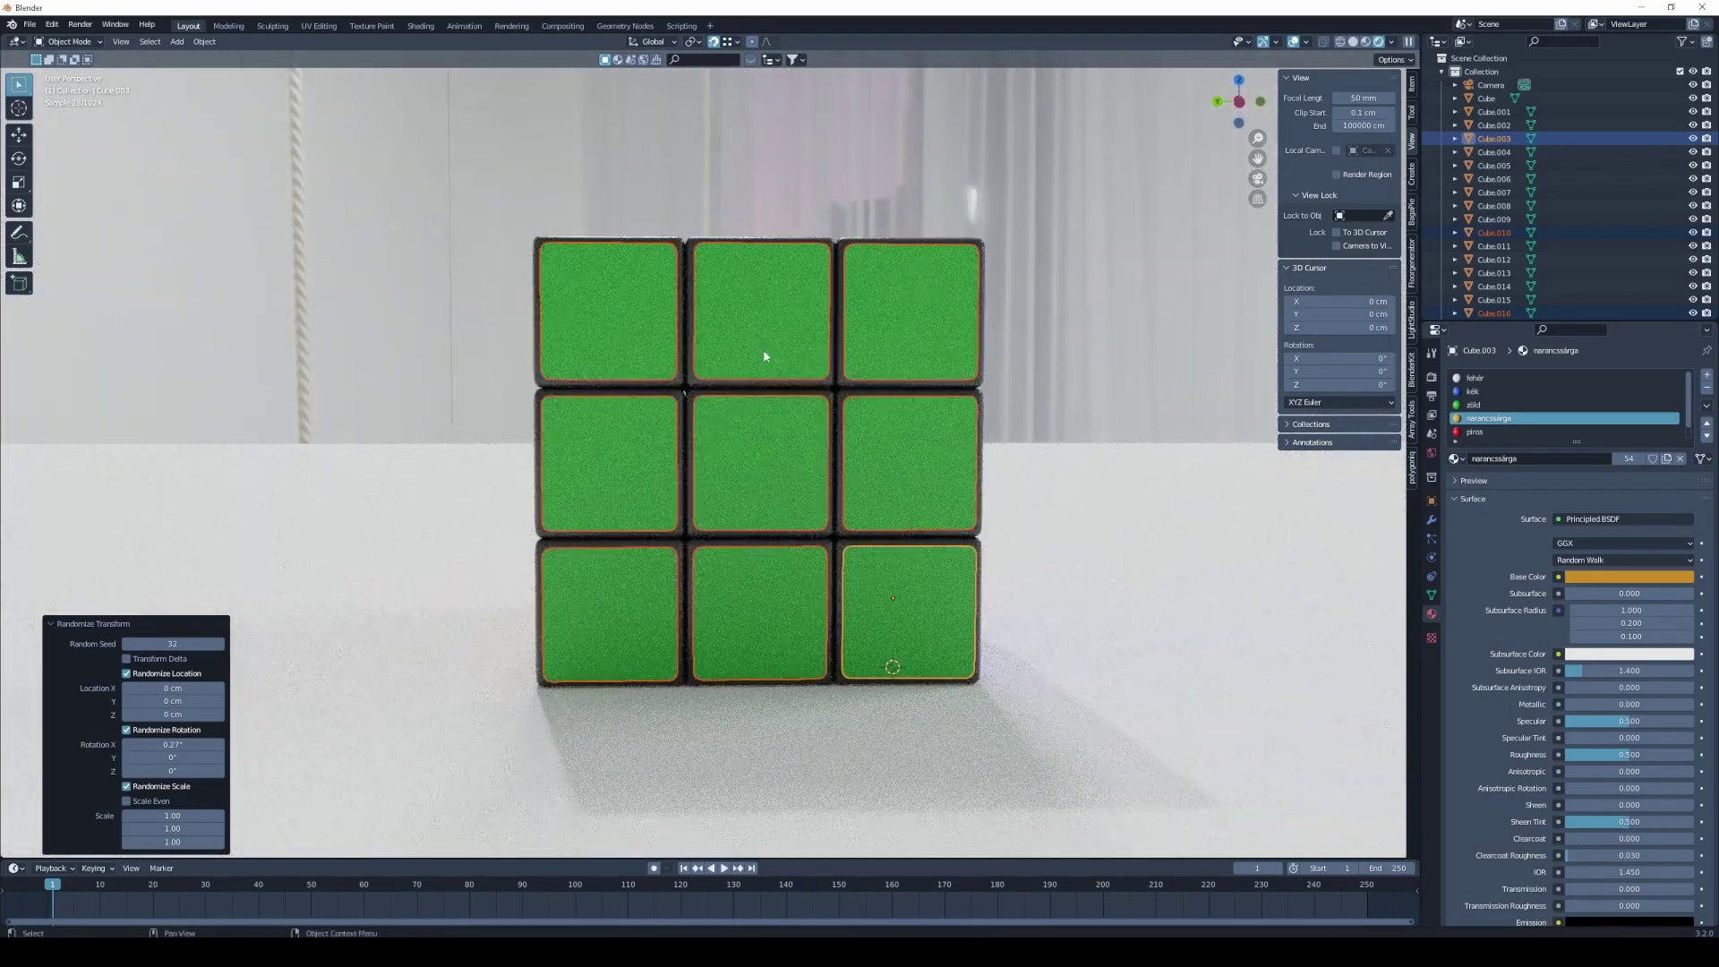
mouse_move(705, 358)
middle_down()
mouse_move(713, 391)
mouse_move(863, 453)
mouse_move(763, 480)
middle_up()
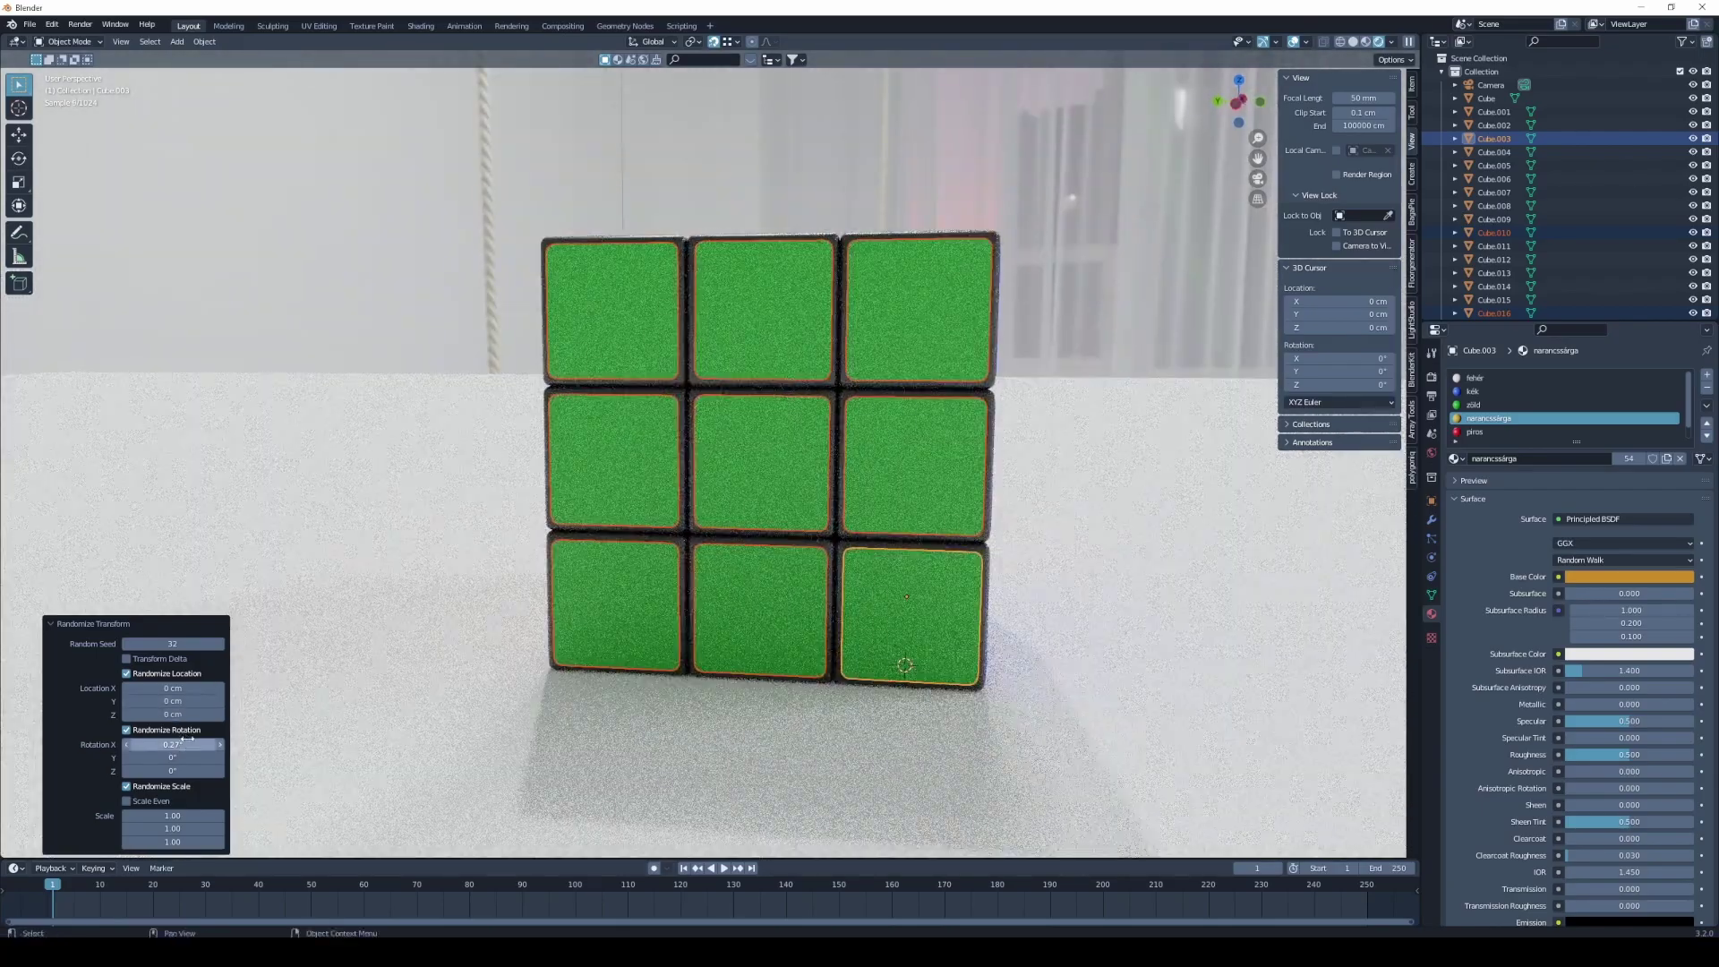
drag(172, 643, 230, 631)
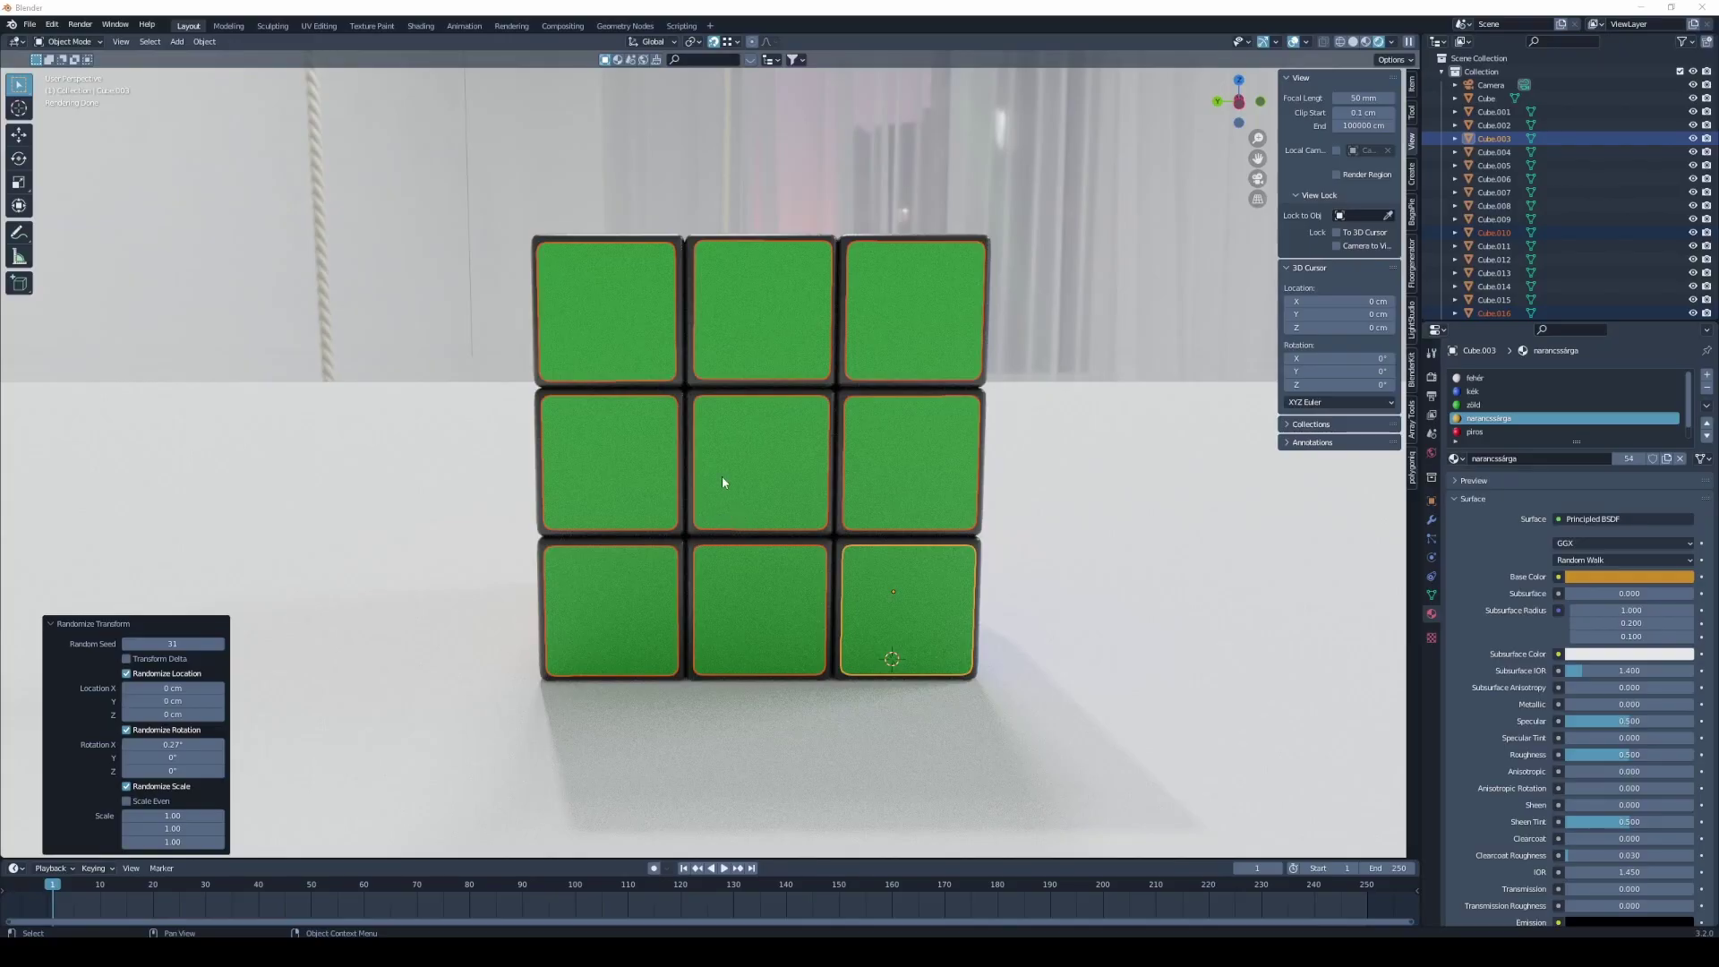
scroll(729, 502, down, 2)
mouse_move(728, 501)
middle_down()
mouse_move(832, 420)
mouse_move(847, 589)
middle_up()
- Apply Randomize Transform to the other selected cube pieces from the Object > Transform menu
click(833, 421)
key(ctrl+z)
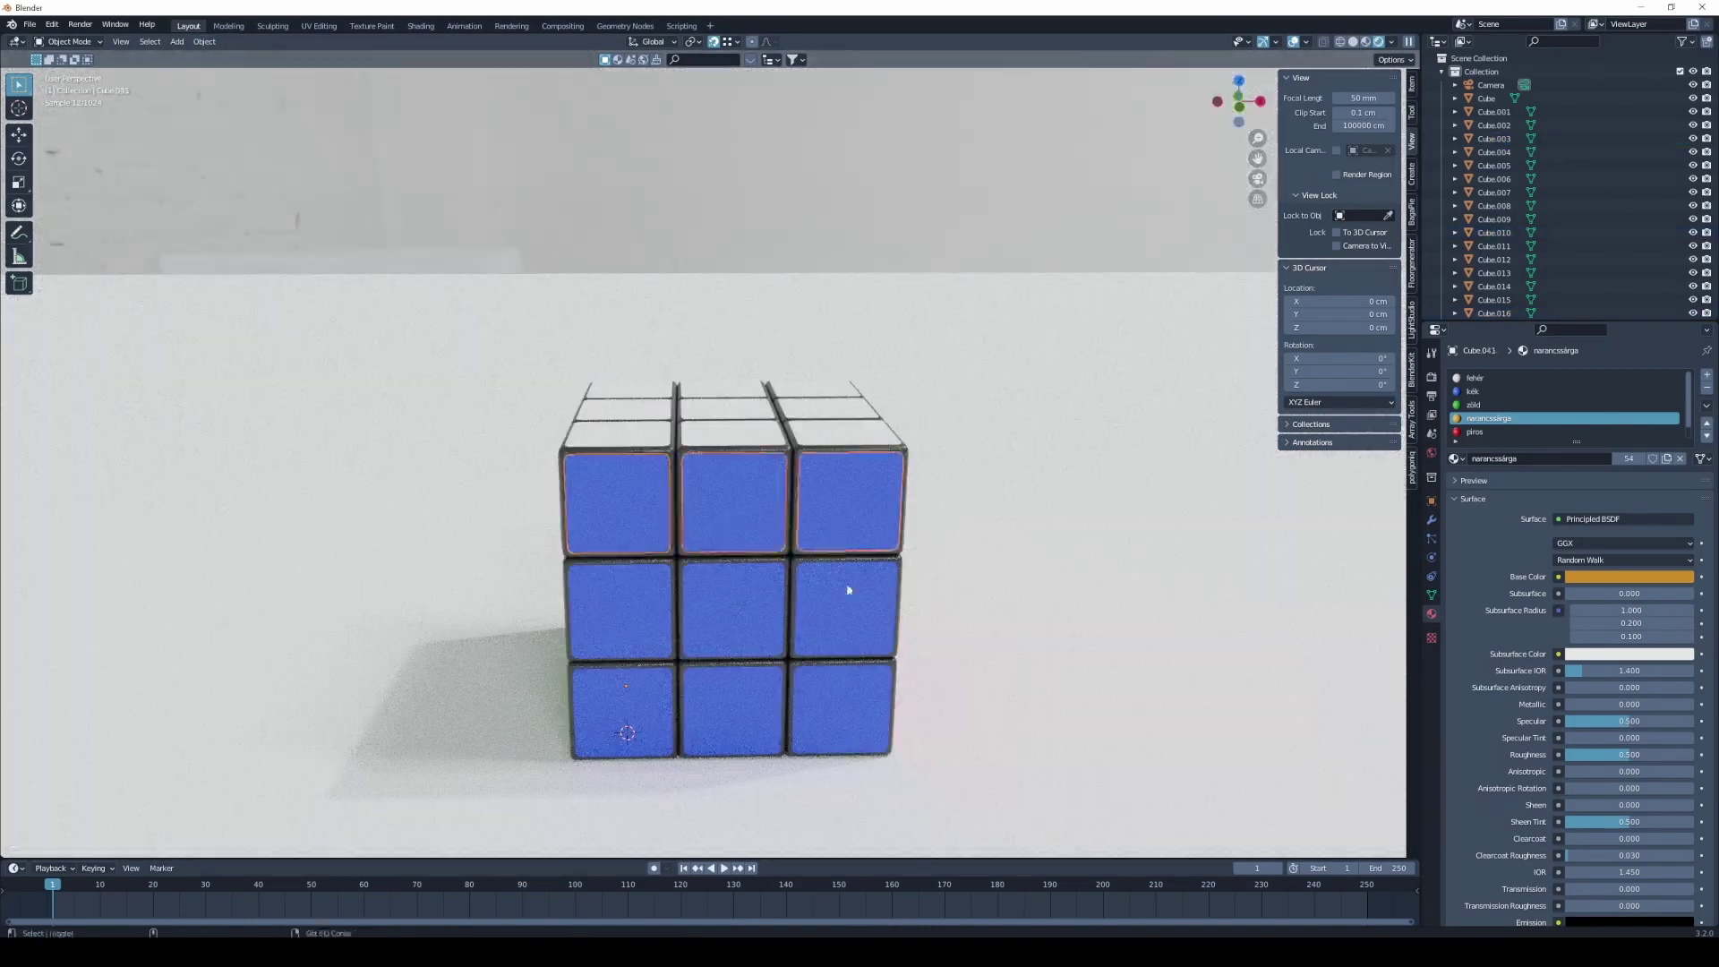
click(204, 42)
click(376, 198)
middle_drag(761, 502, 839, 455)
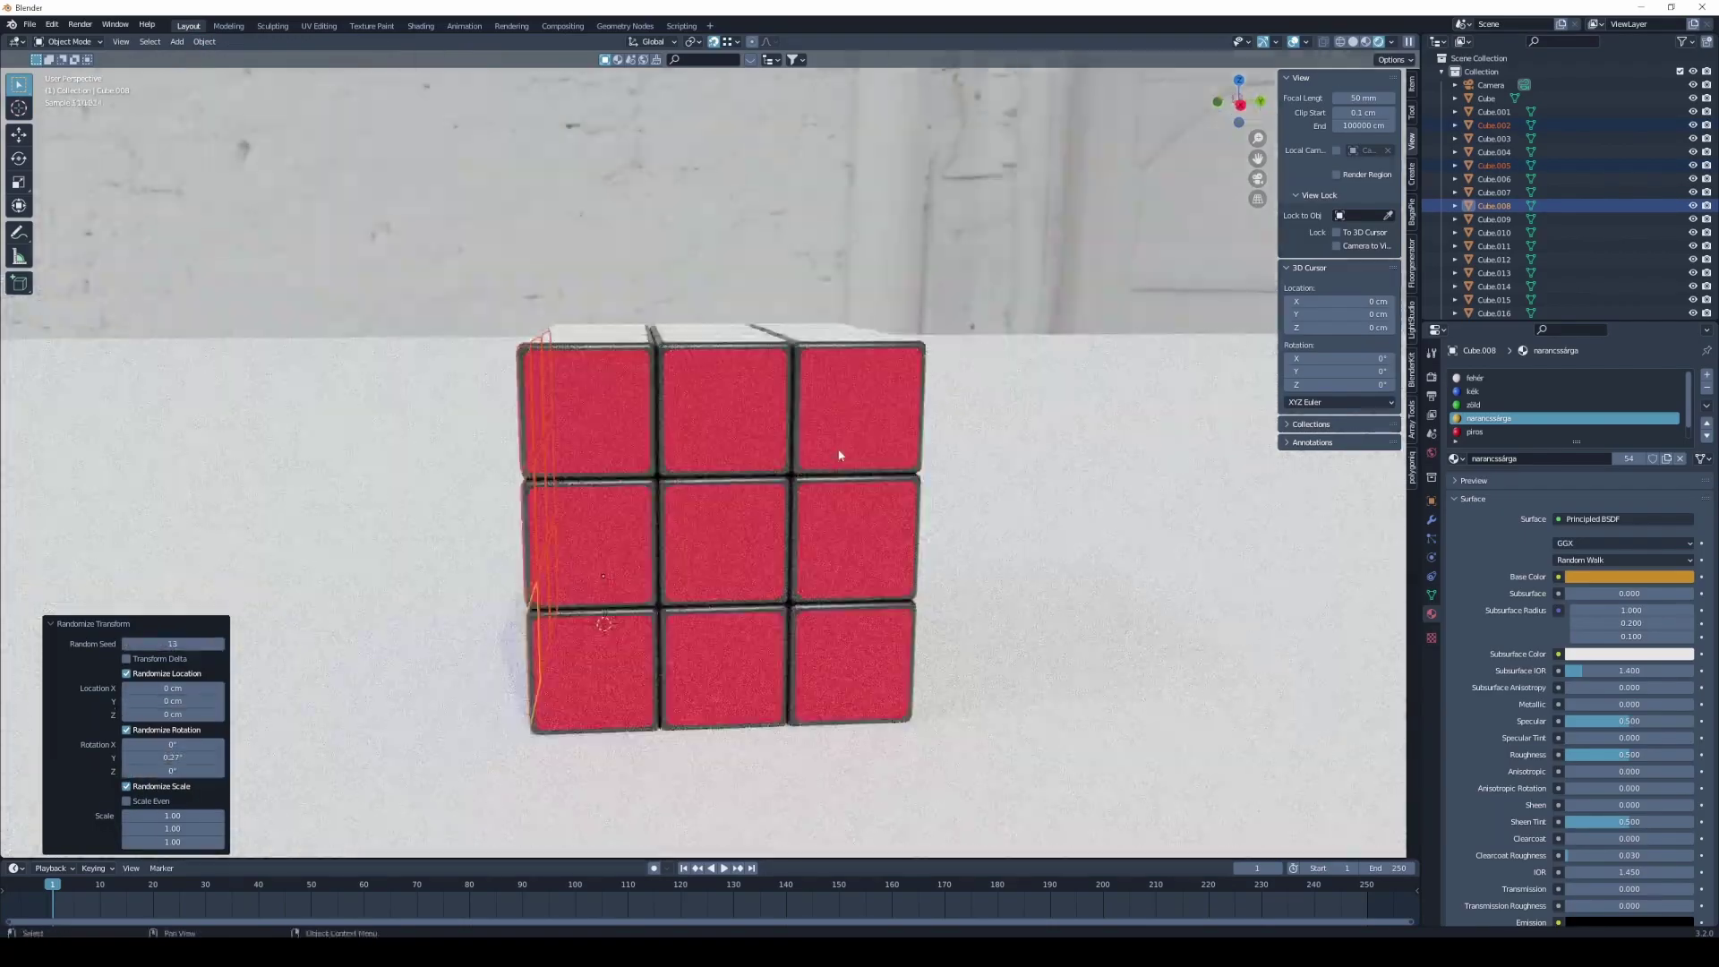
key(ctrl+z)
click(204, 42)
click(376, 199)
- Set the random seed to 41, then select only the top centre tile
drag(171, 644, 205, 644)
mouse_move(716, 501)
middle_down()
mouse_move(791, 474)
mouse_move(819, 537)
middle_up()
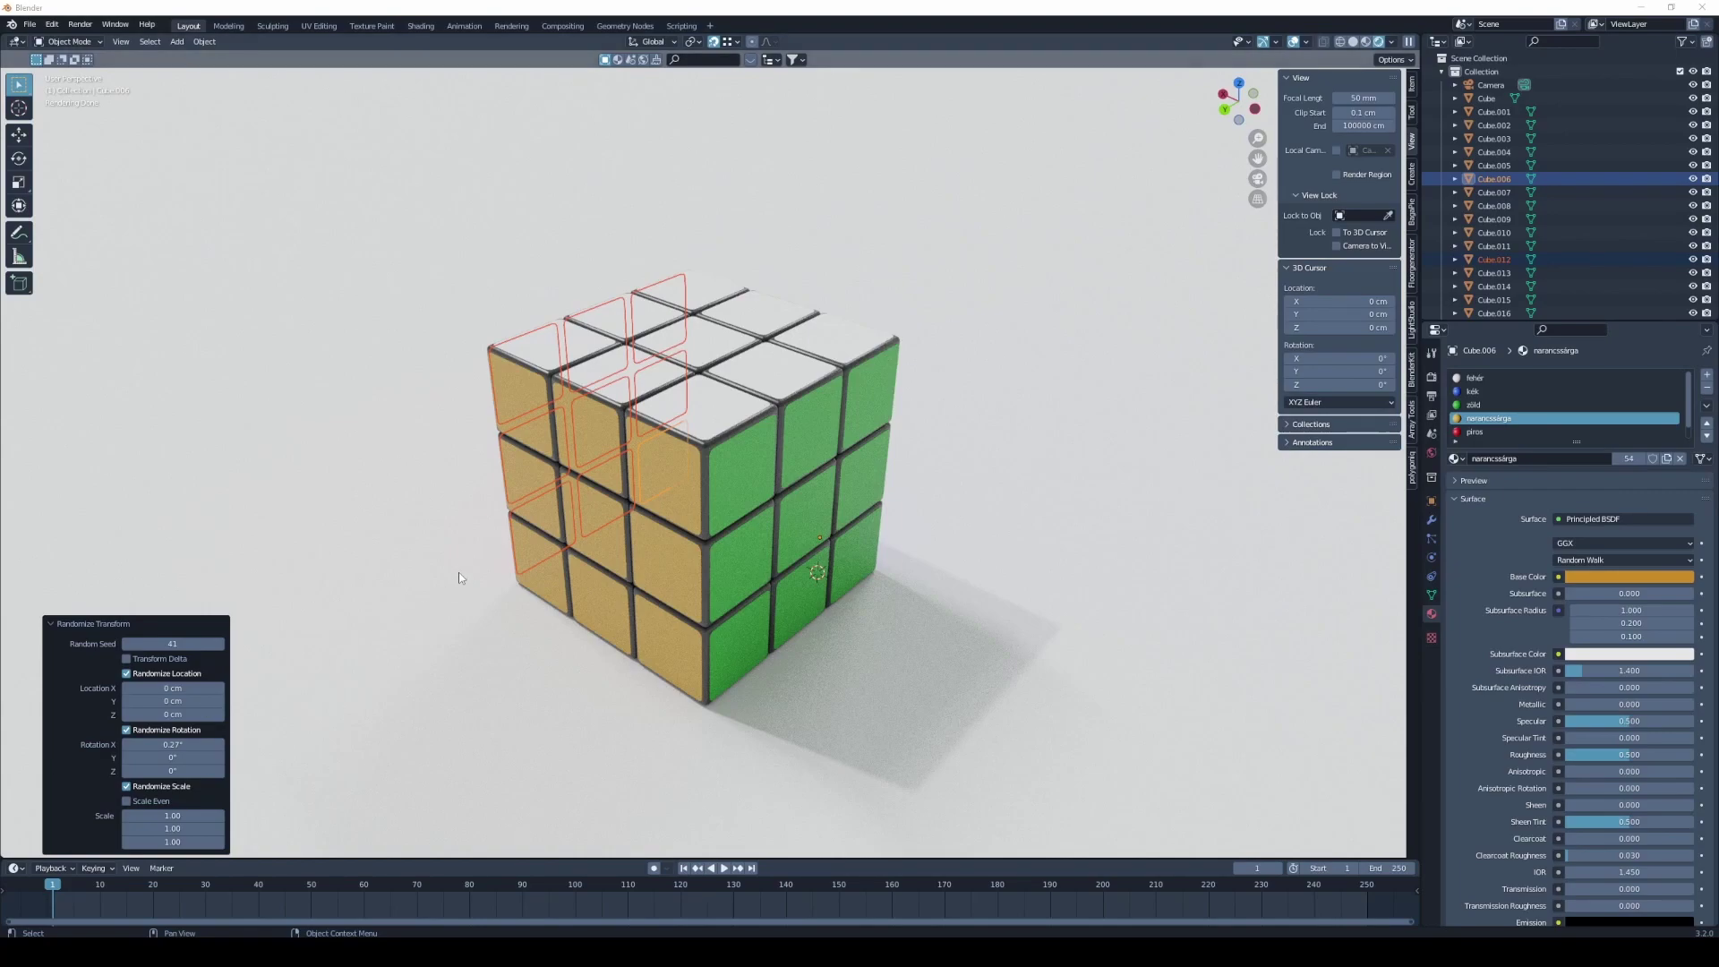
click(439, 548)
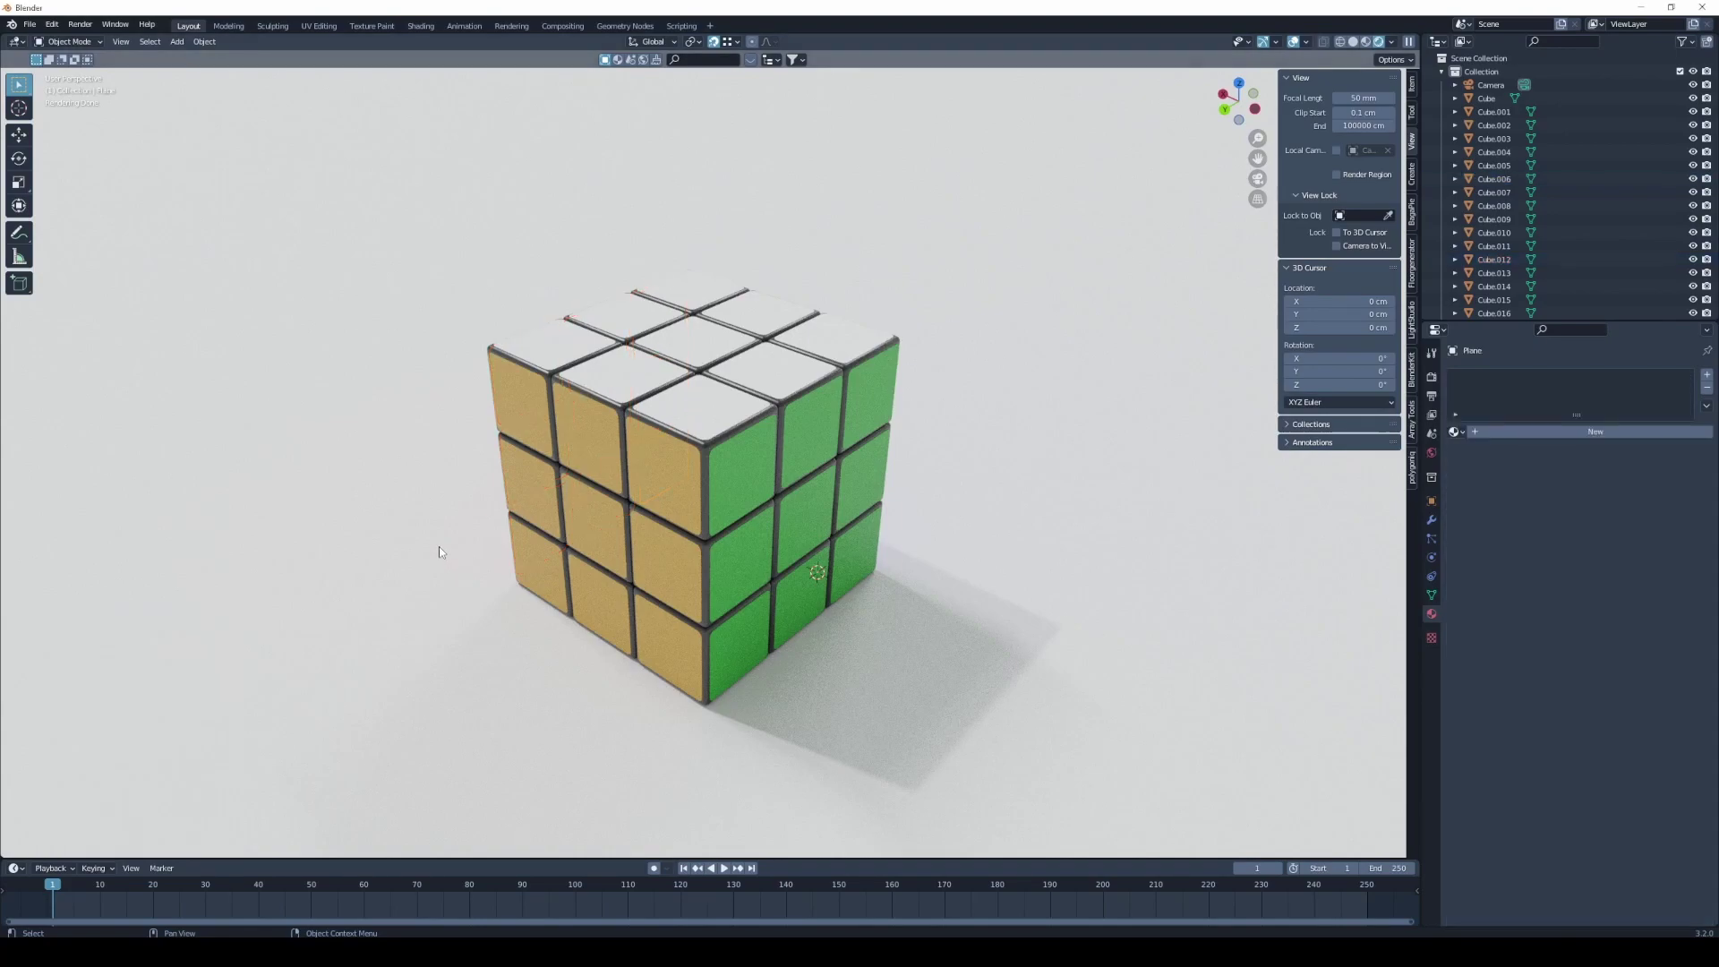
click(703, 356)
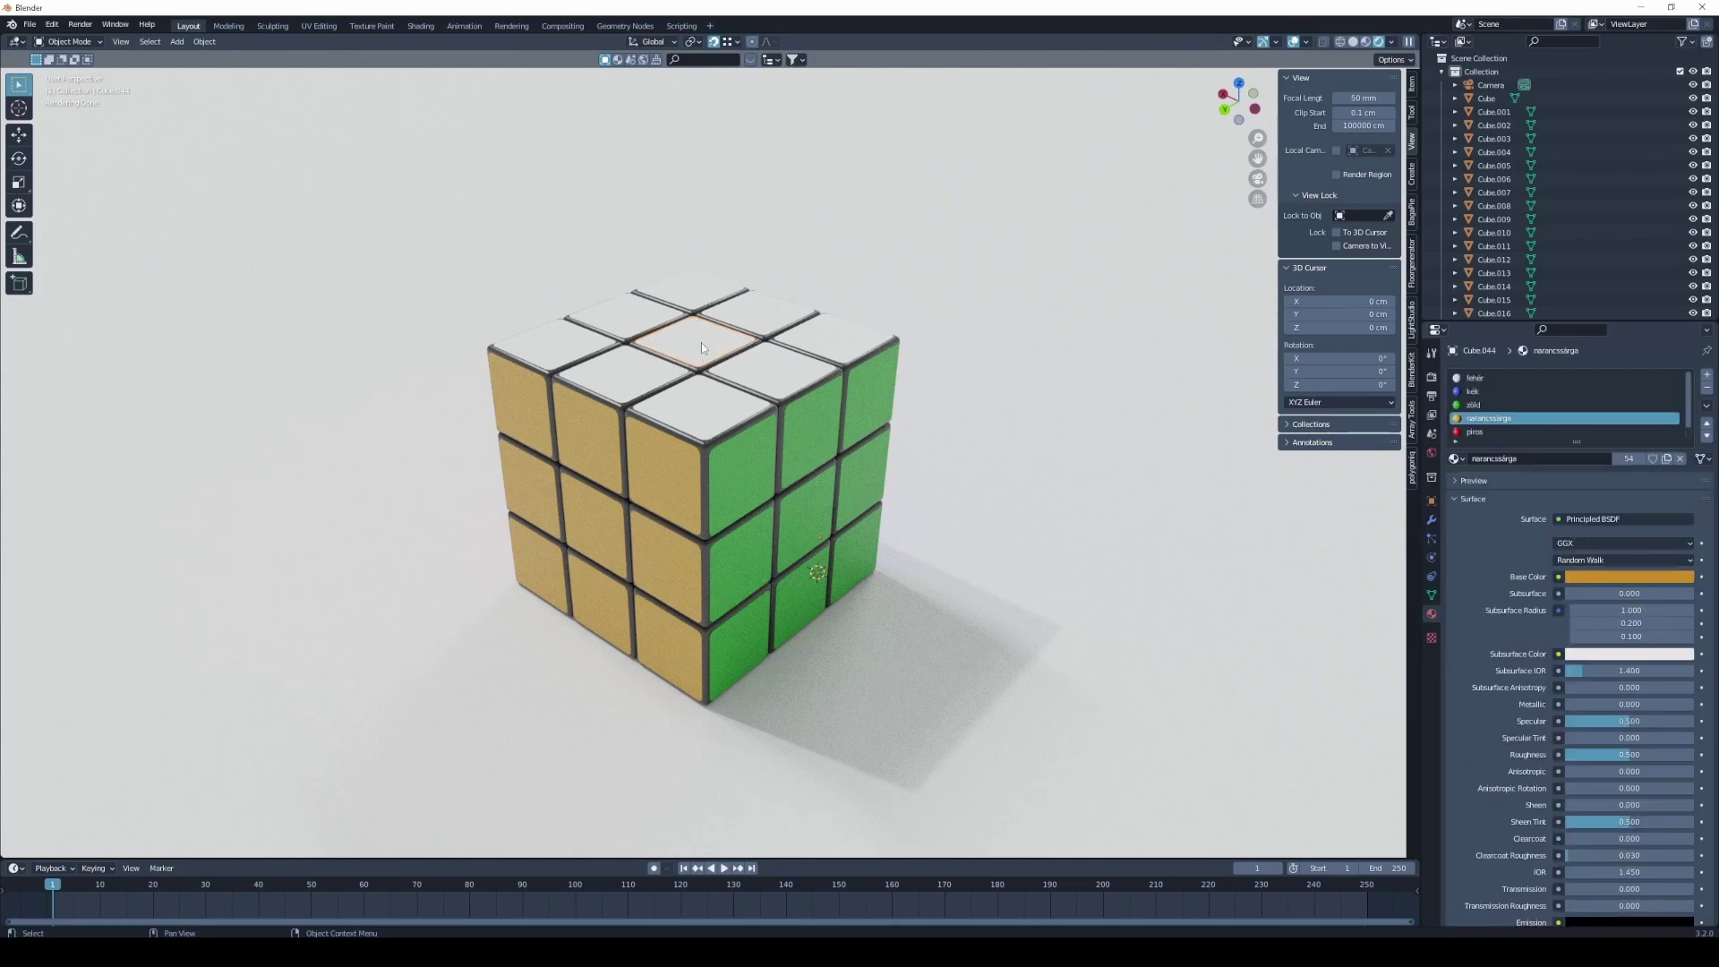
- Activate the white fehér material slot and add most top-face tiles to the selection
click(1482, 379)
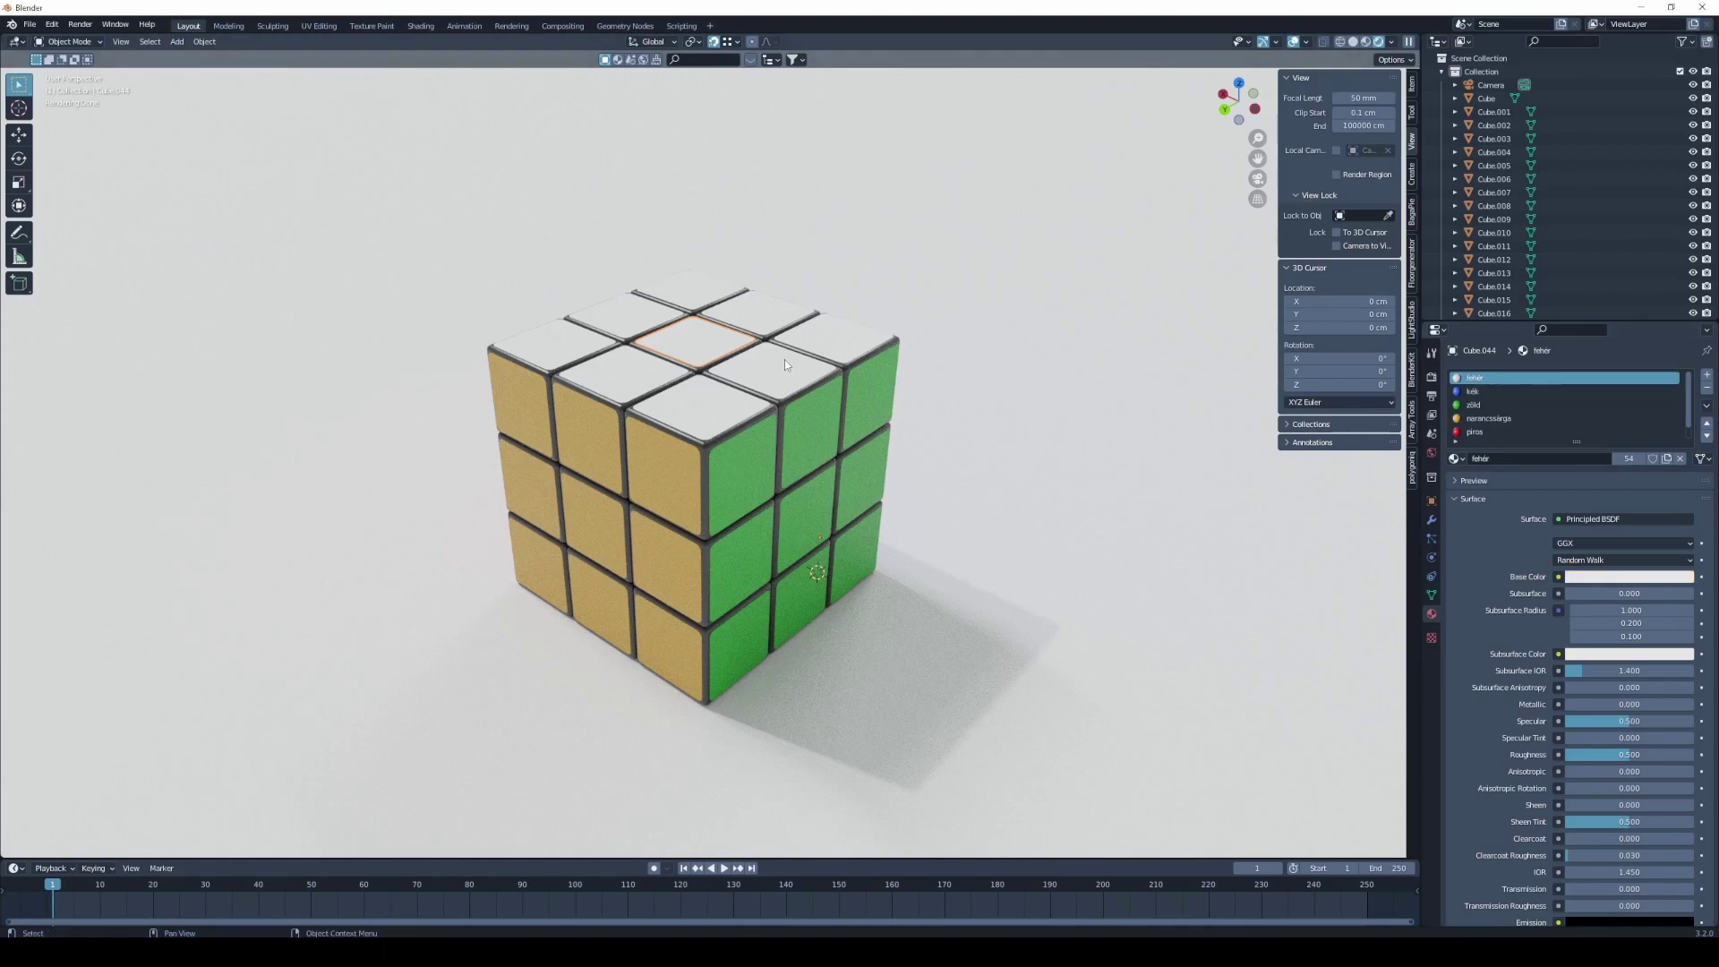
click(696, 288)
shift+click(747, 313)
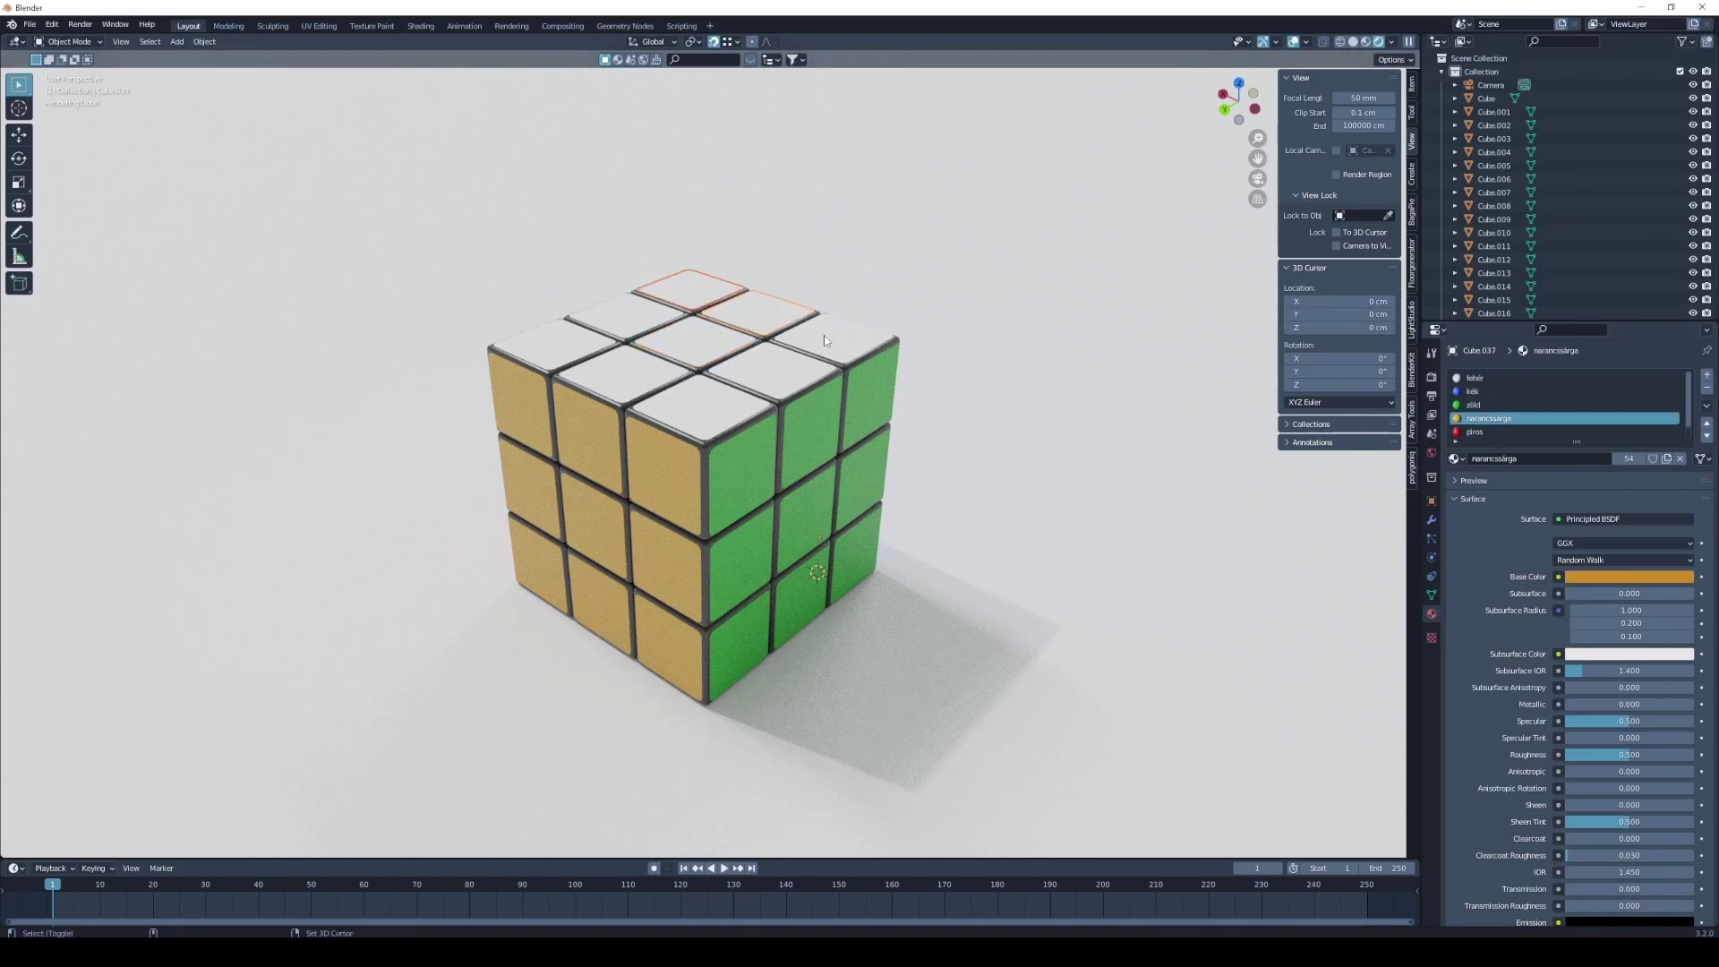
shift+click(823, 335)
shift+click(772, 363)
shift+click(689, 345)
shift+click(631, 313)
shift+click(537, 344)
- Add the last top tiles, enter Edit Mode, and split the 3D view side by side
shift+click(612, 373)
shift+click(700, 404)
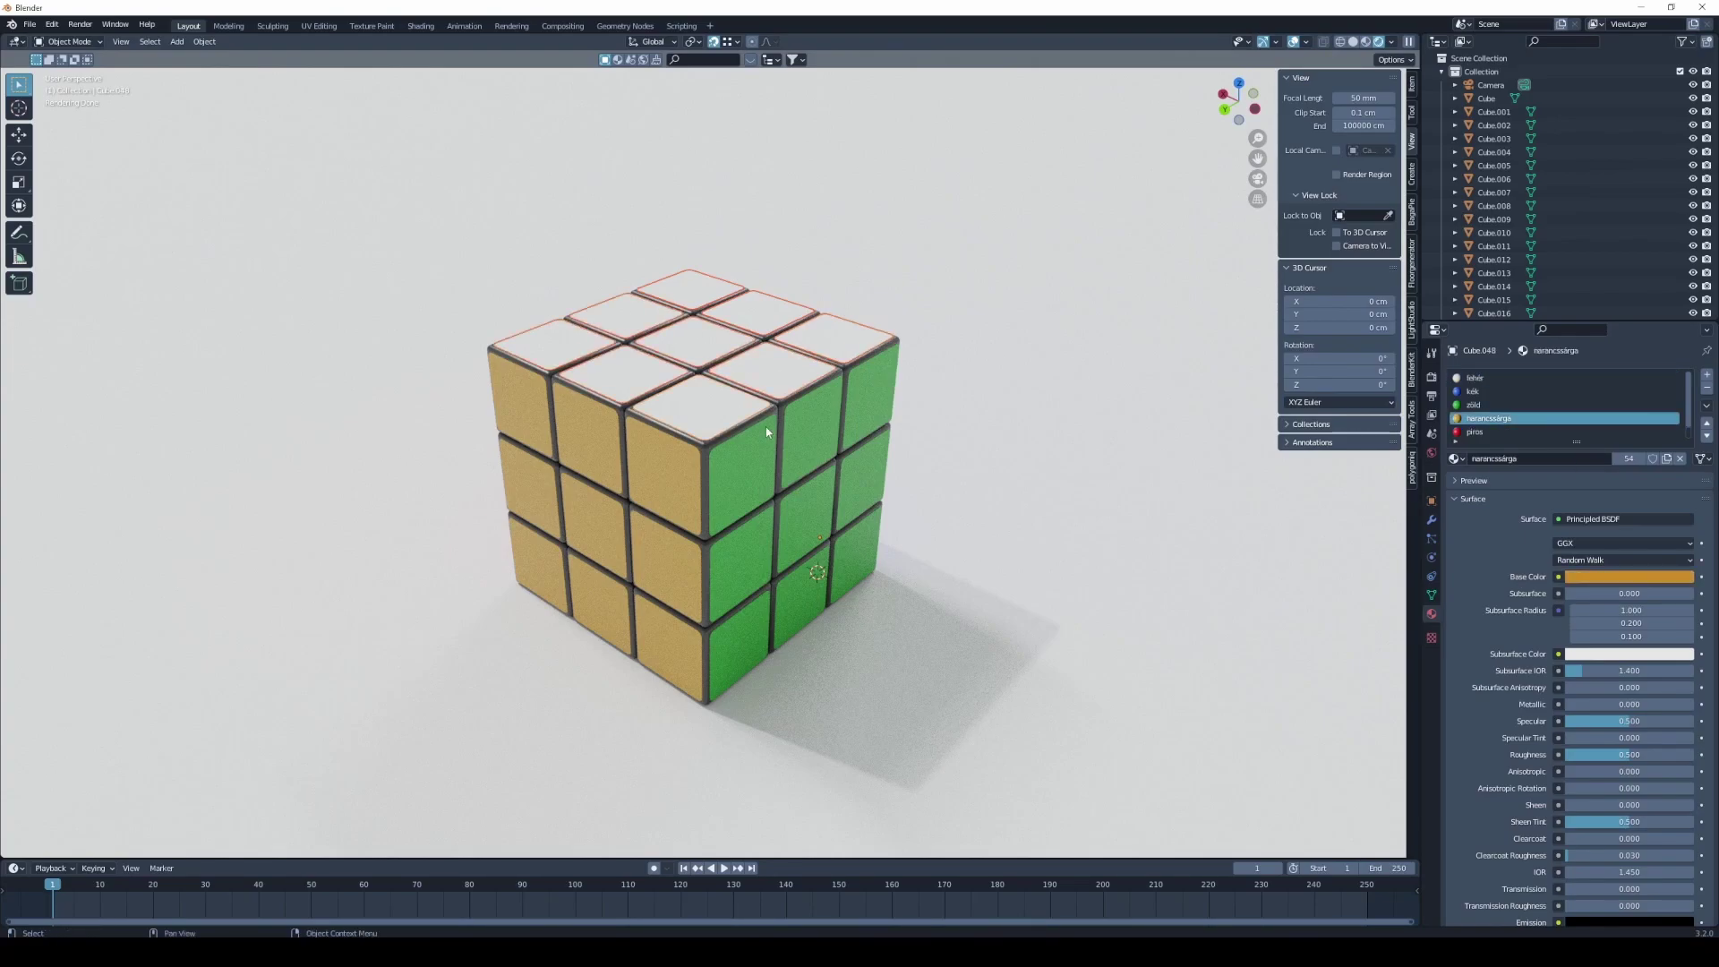
key(Tab)
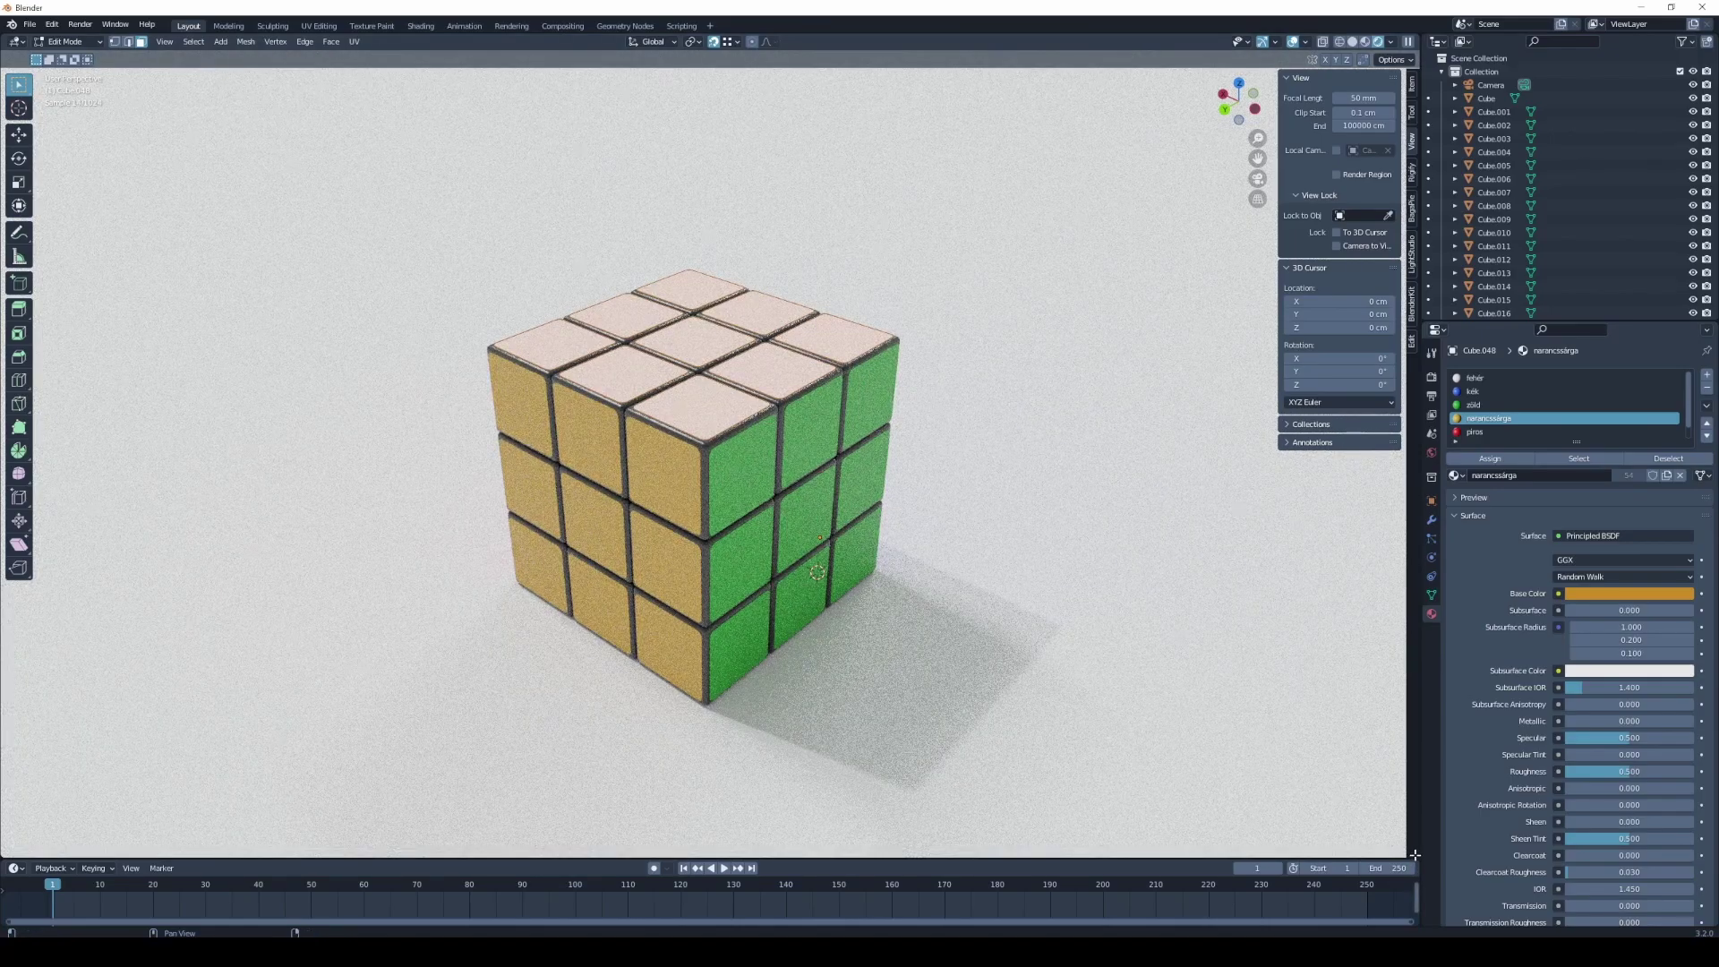
drag(1403, 855, 994, 828)
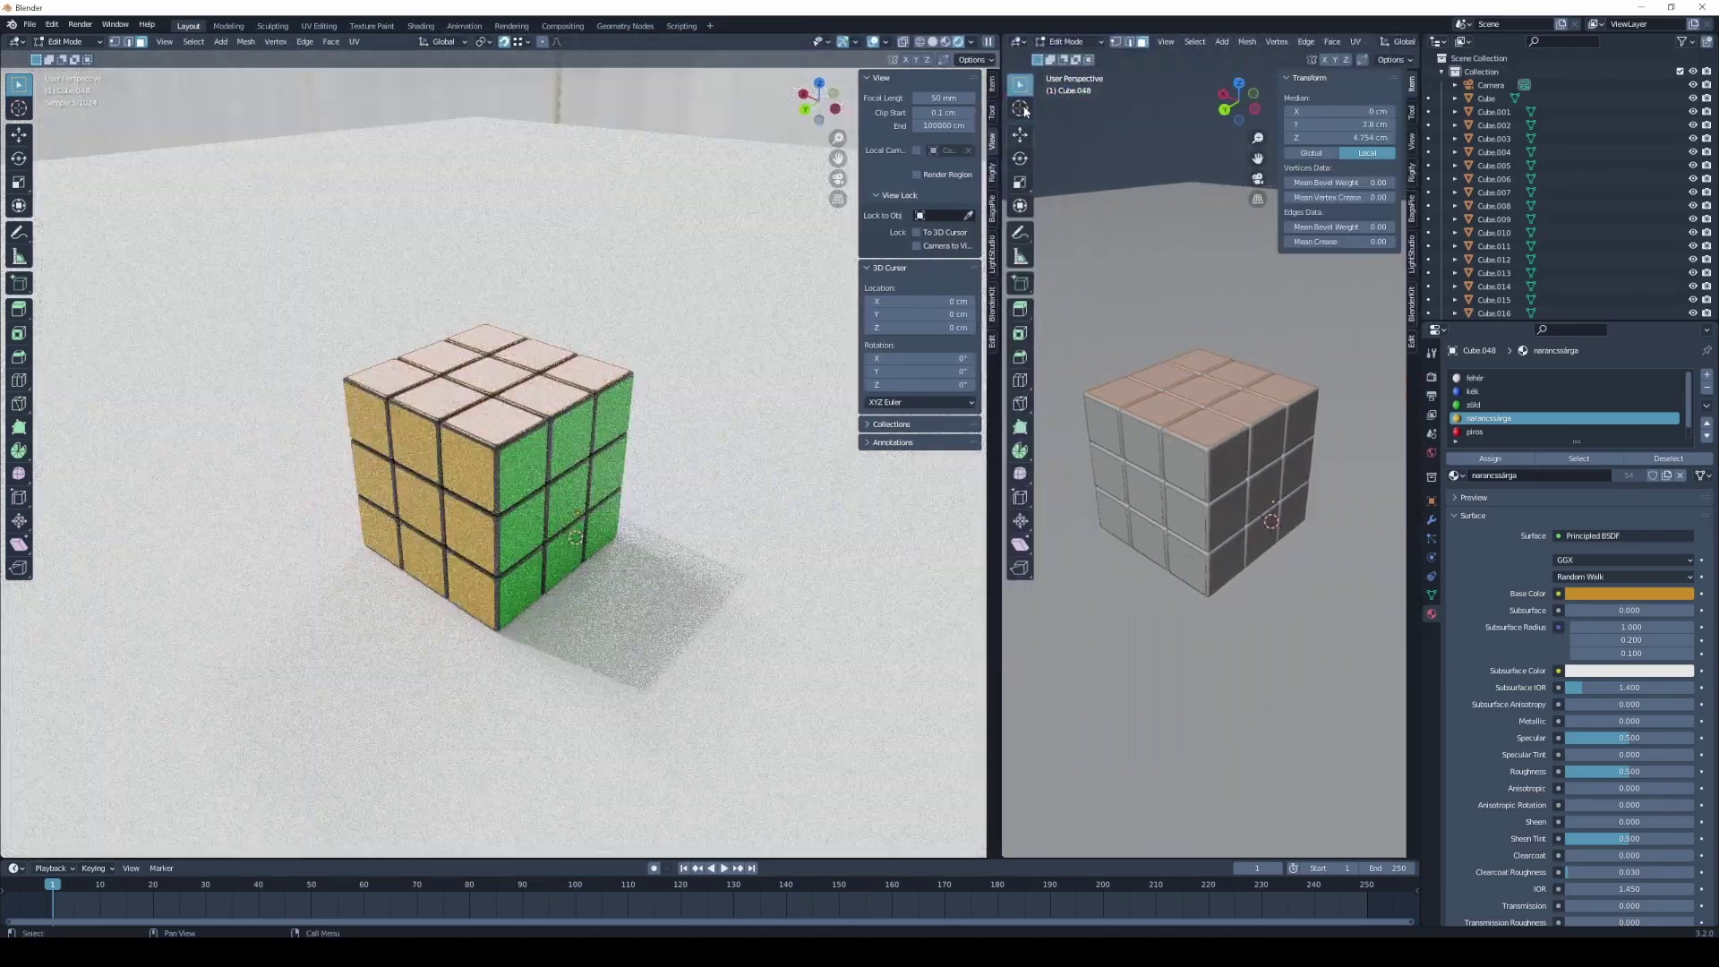
- Turn the right view into a UV Editor with the fehér slot active, merging back an extra split
click(1018, 41)
click(1045, 108)
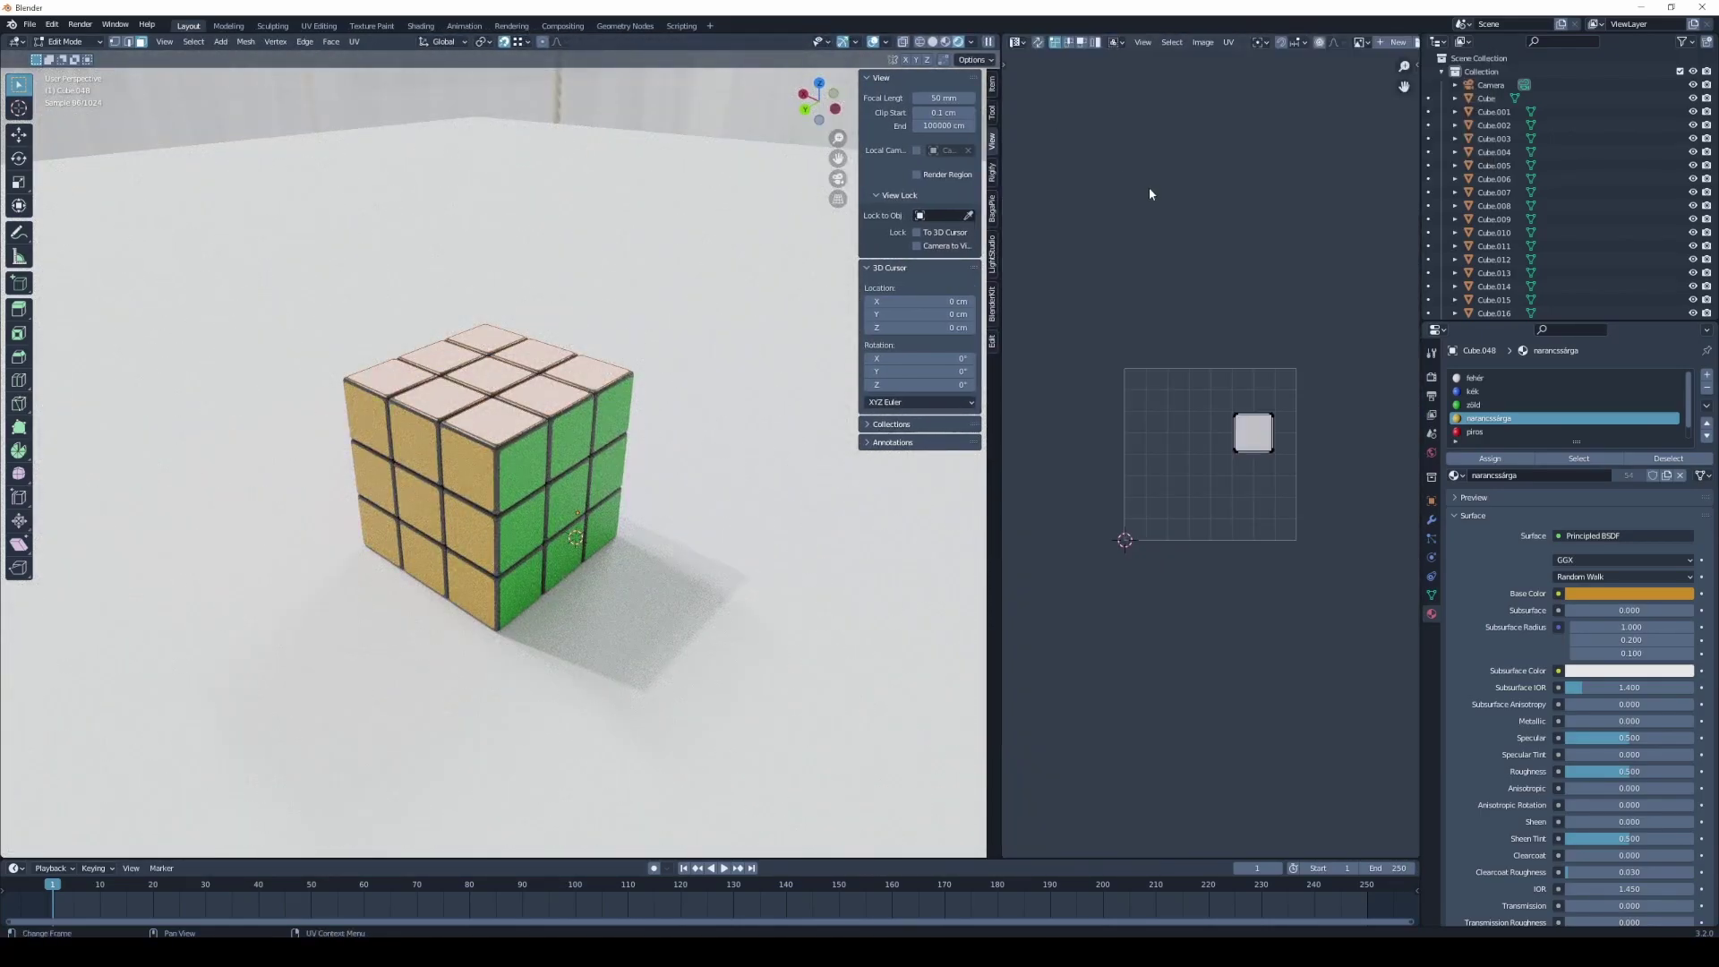
scroll(1287, 449, up, 2)
click(1484, 377)
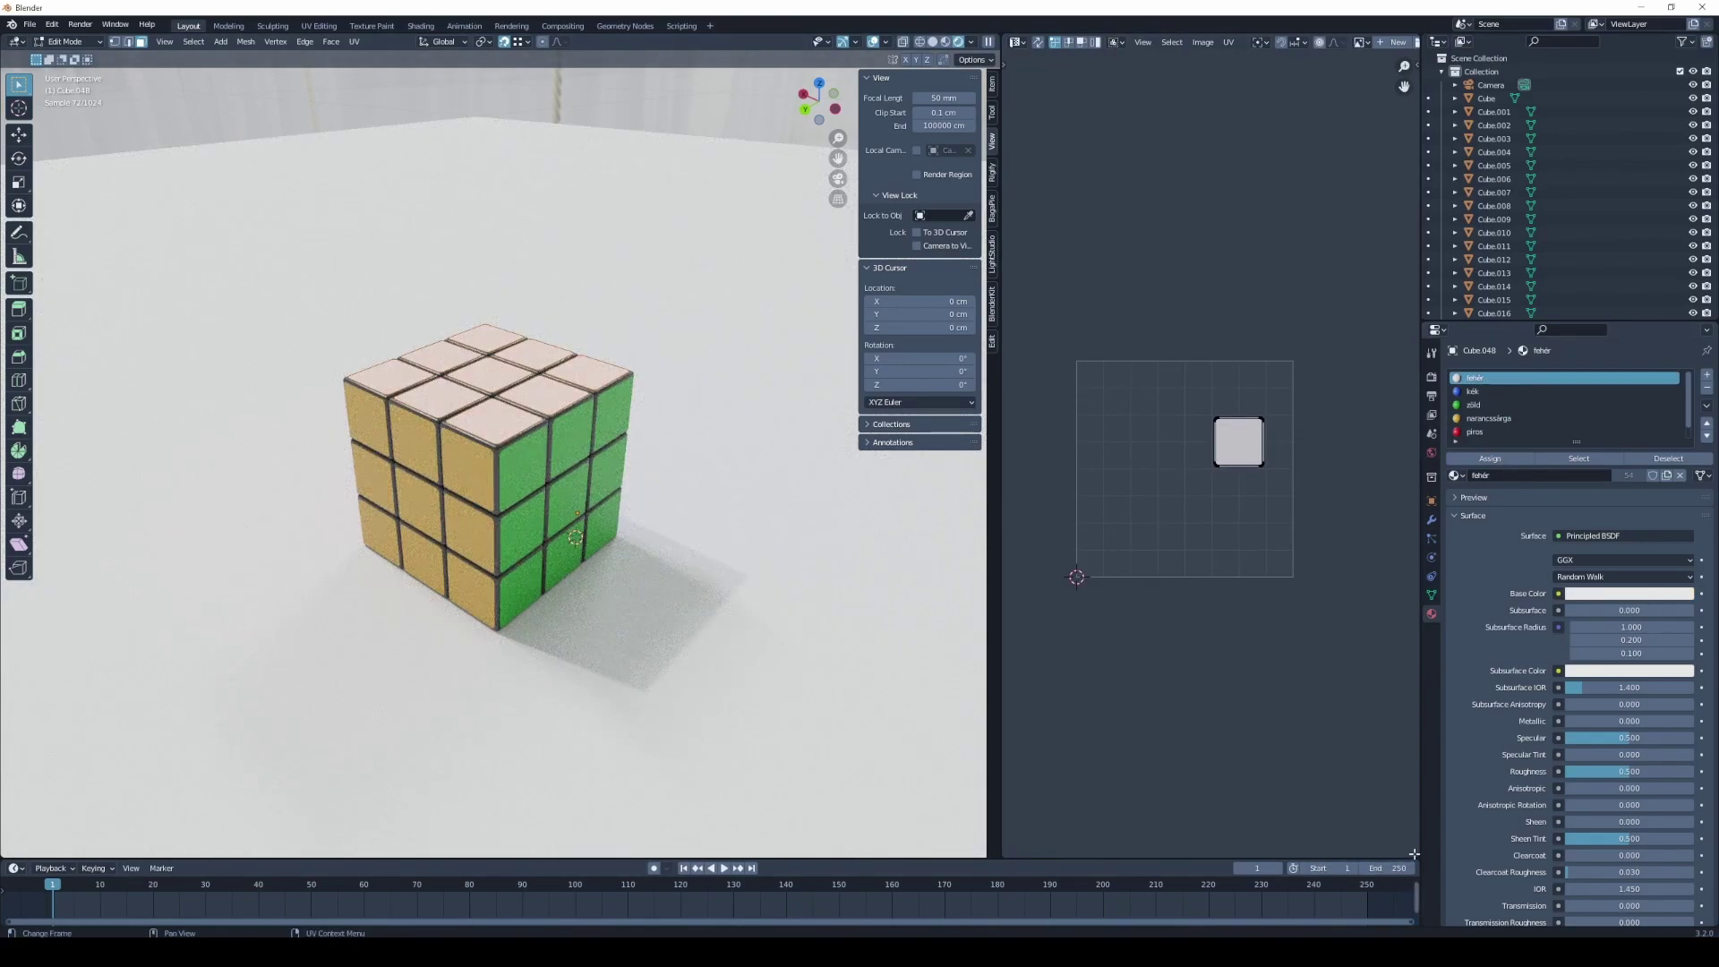
drag(1417, 856, 1262, 633)
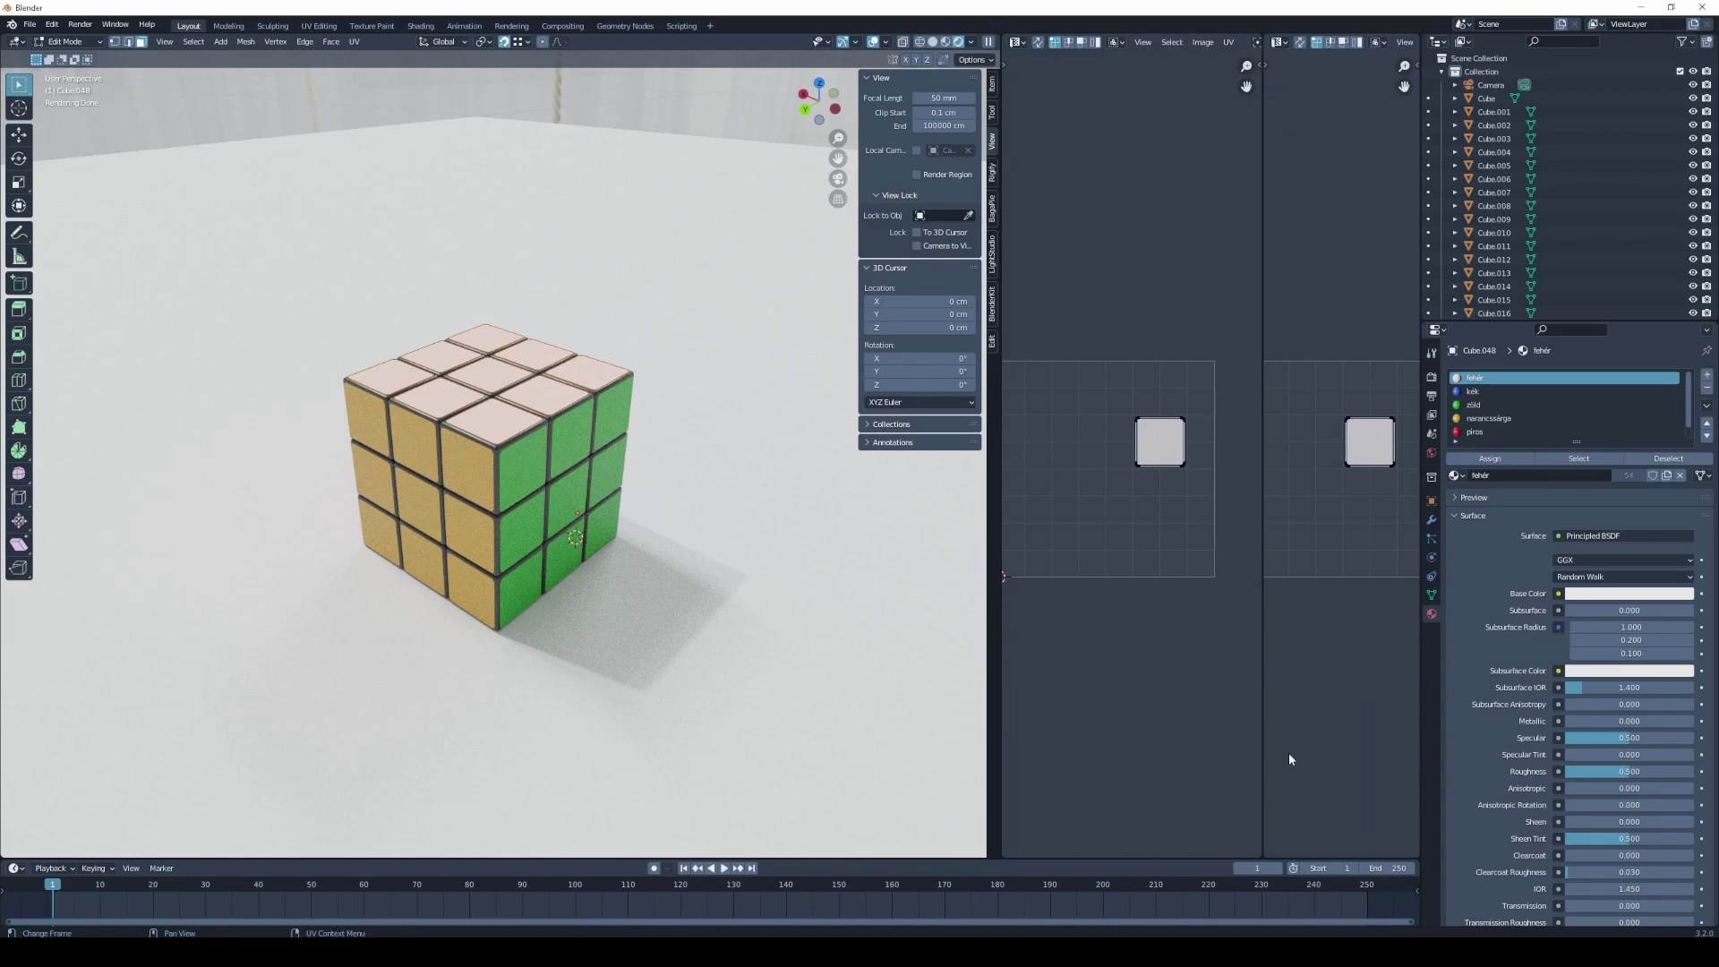
right_click(1262, 800)
click(1266, 796)
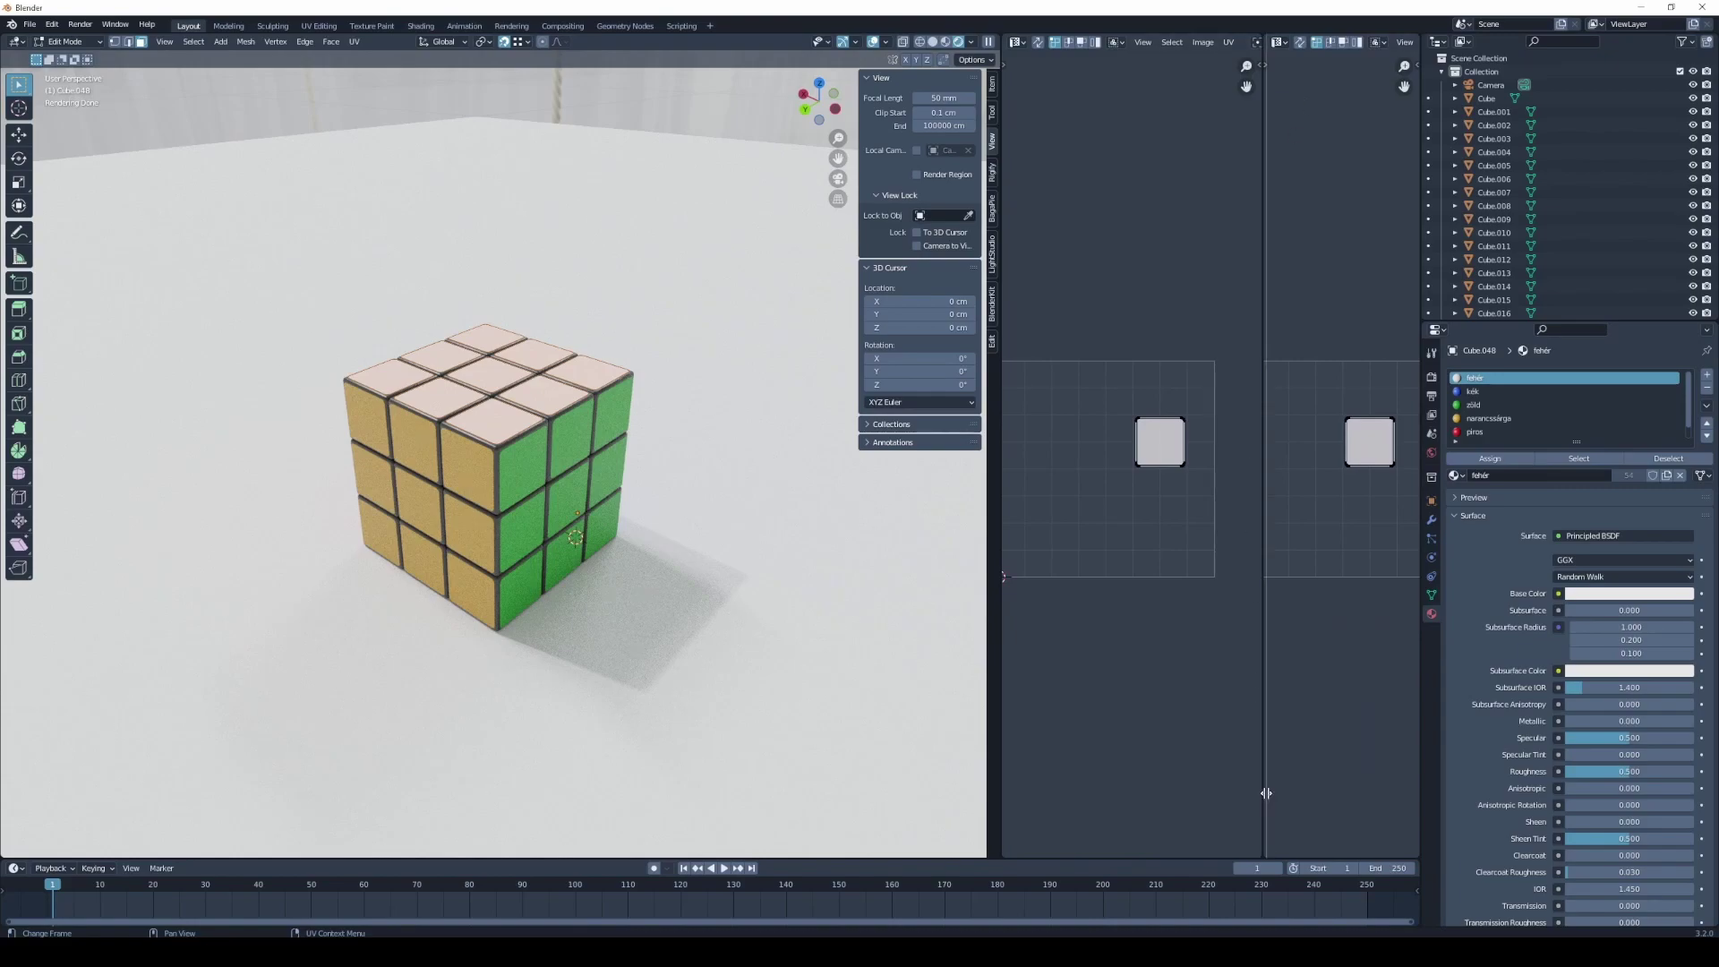
right_click(1262, 799)
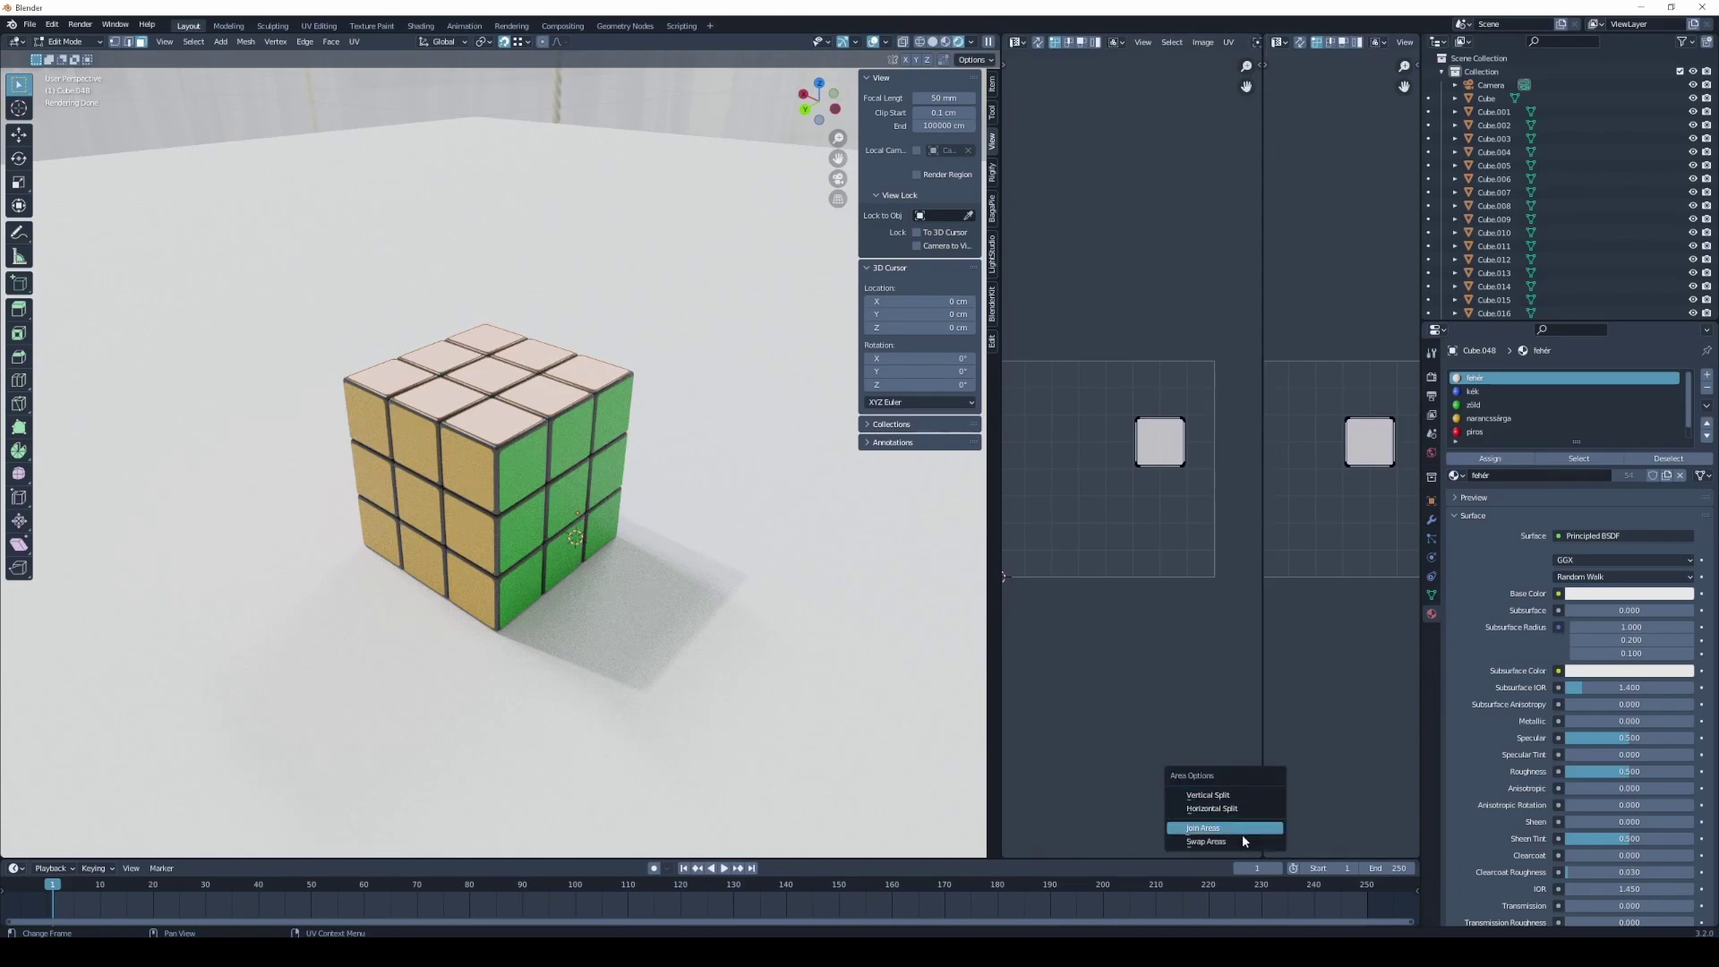
click(1244, 820)
click(1325, 799)
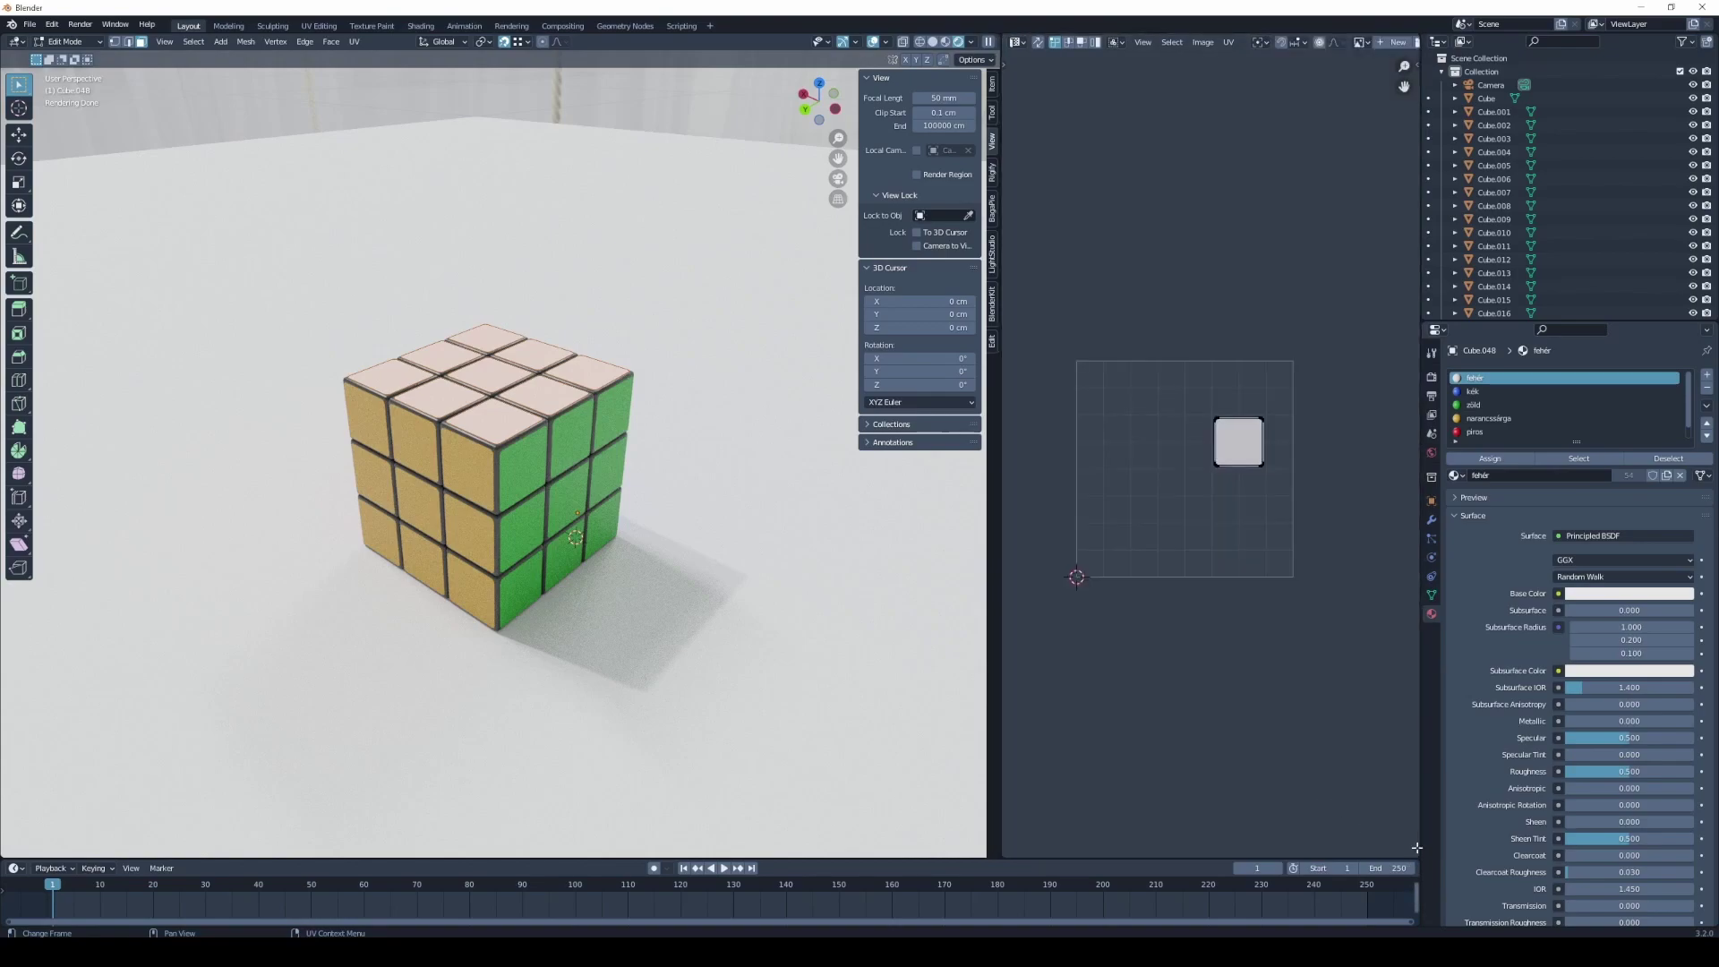
- Make the lower half a Shader Editor without its side panel, framing the material nodes
drag(1416, 846, 1416, 488)
click(1018, 497)
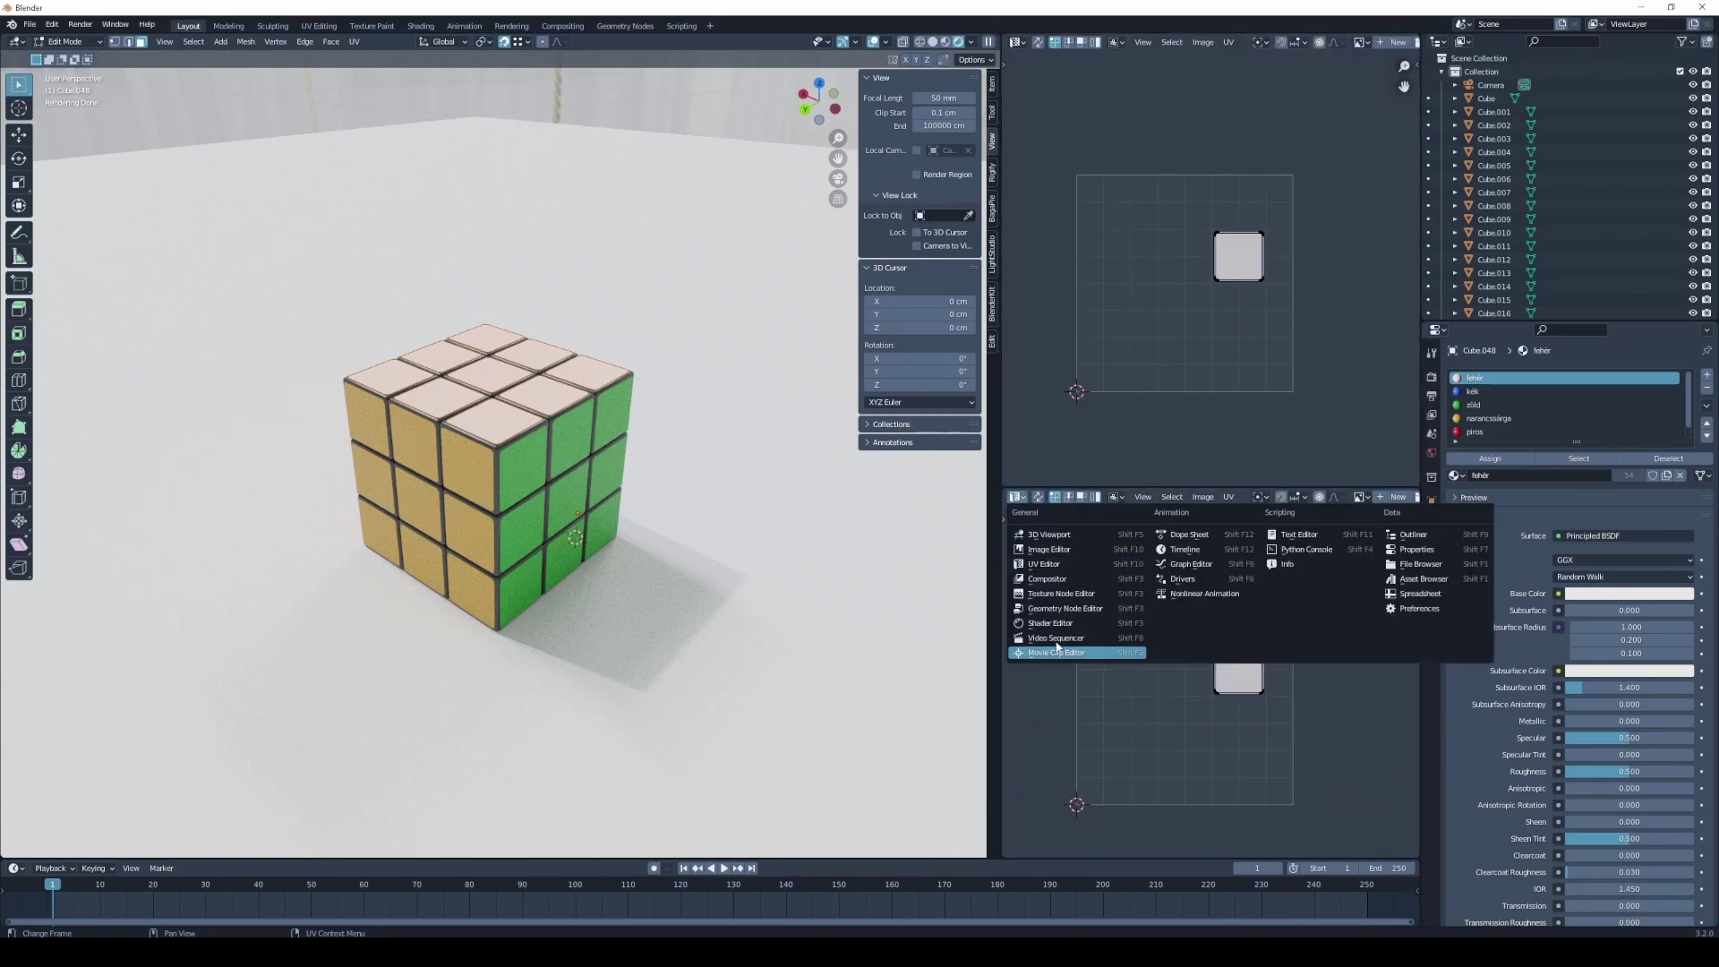
click(1052, 623)
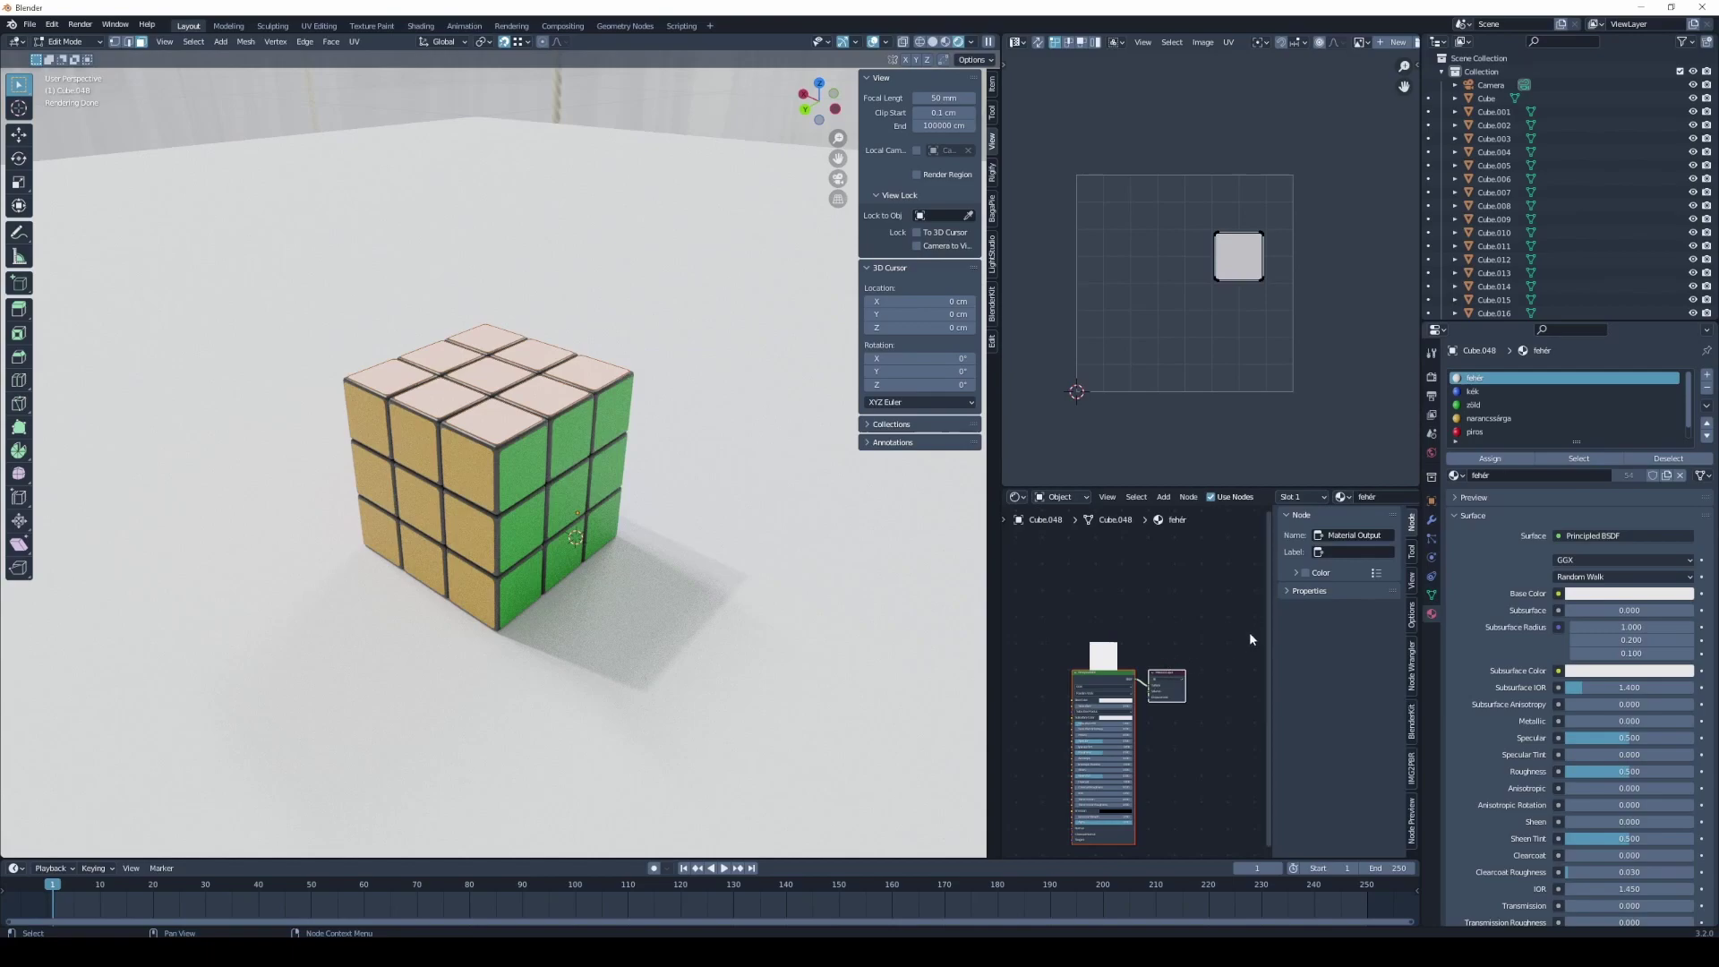
key(n)
middle_drag(1204, 649, 1362, 617)
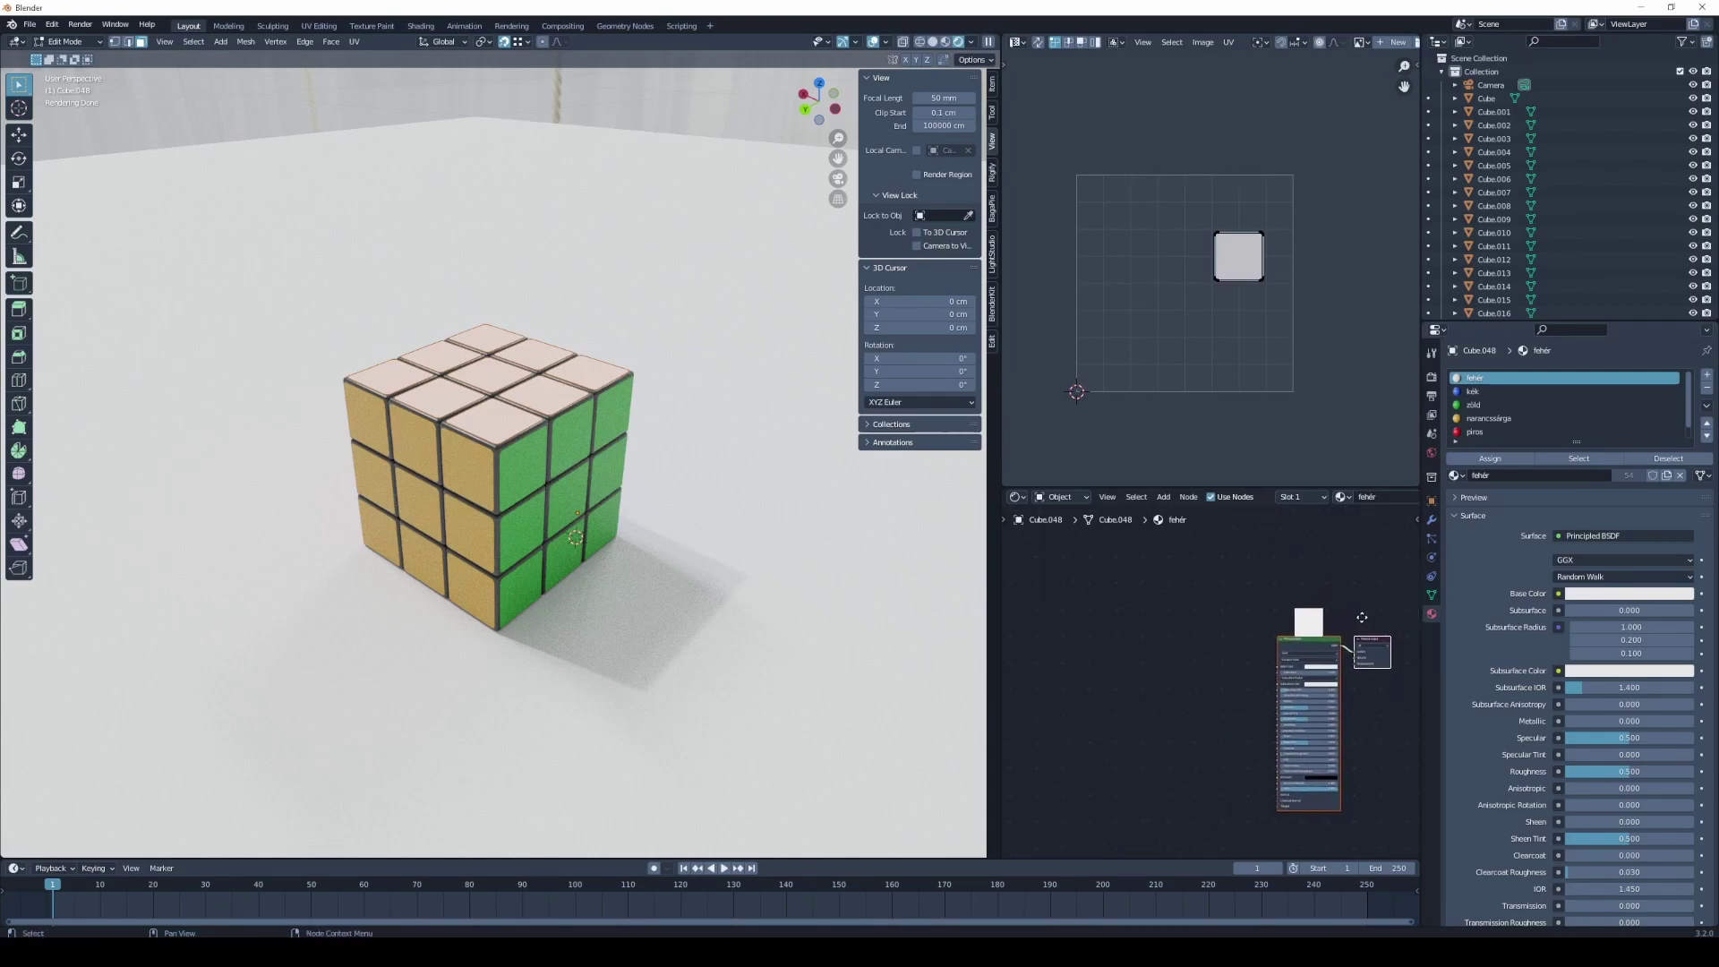
scroll(1361, 617, up, 2)
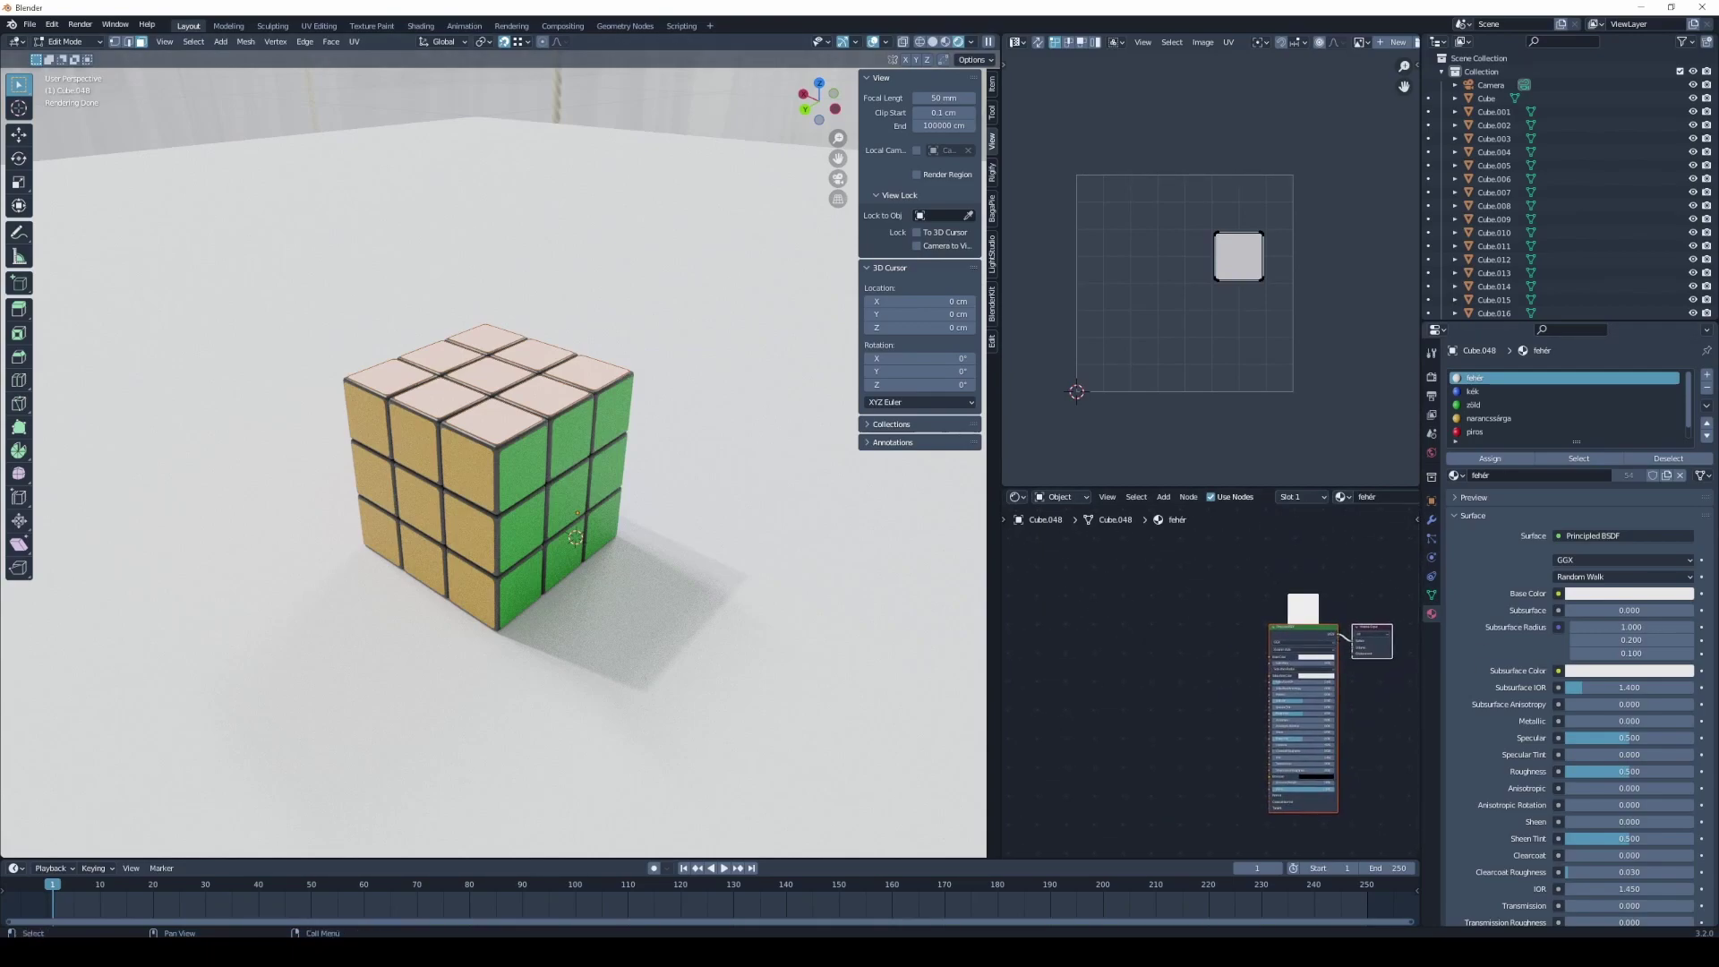
- Paste the rubik_feliratok.png image node beside the Principled BSDF and wire Color into Base Color
key(ctrl+v)
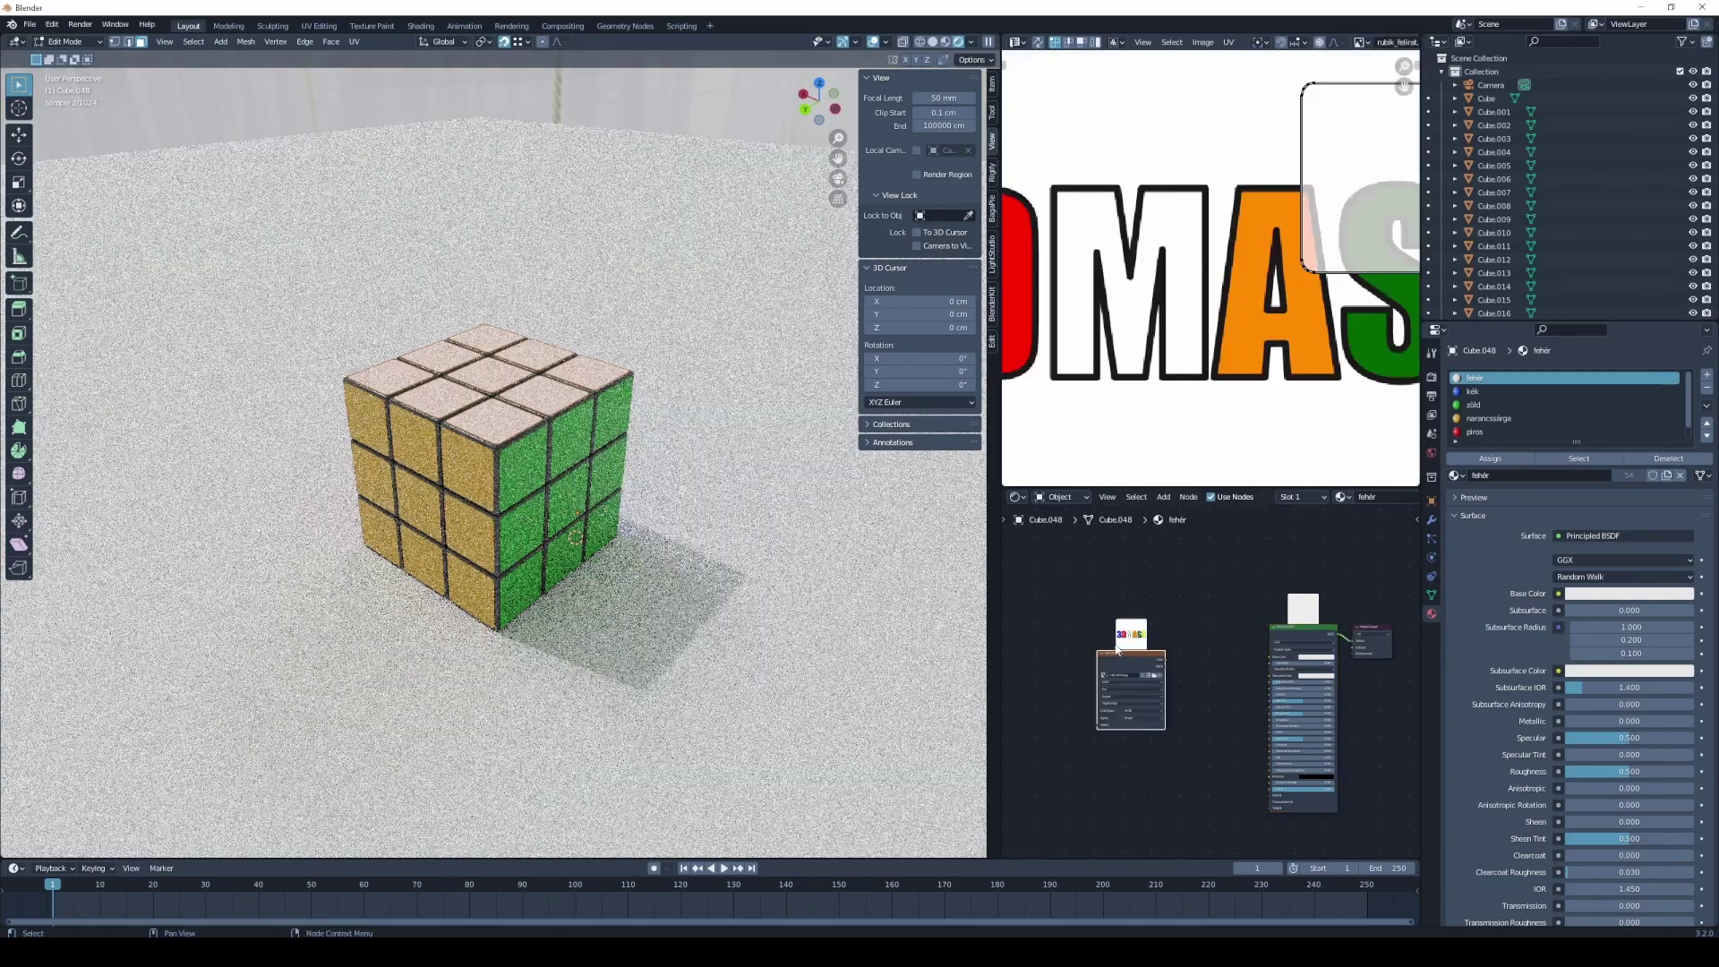
drag(1131, 658, 1203, 658)
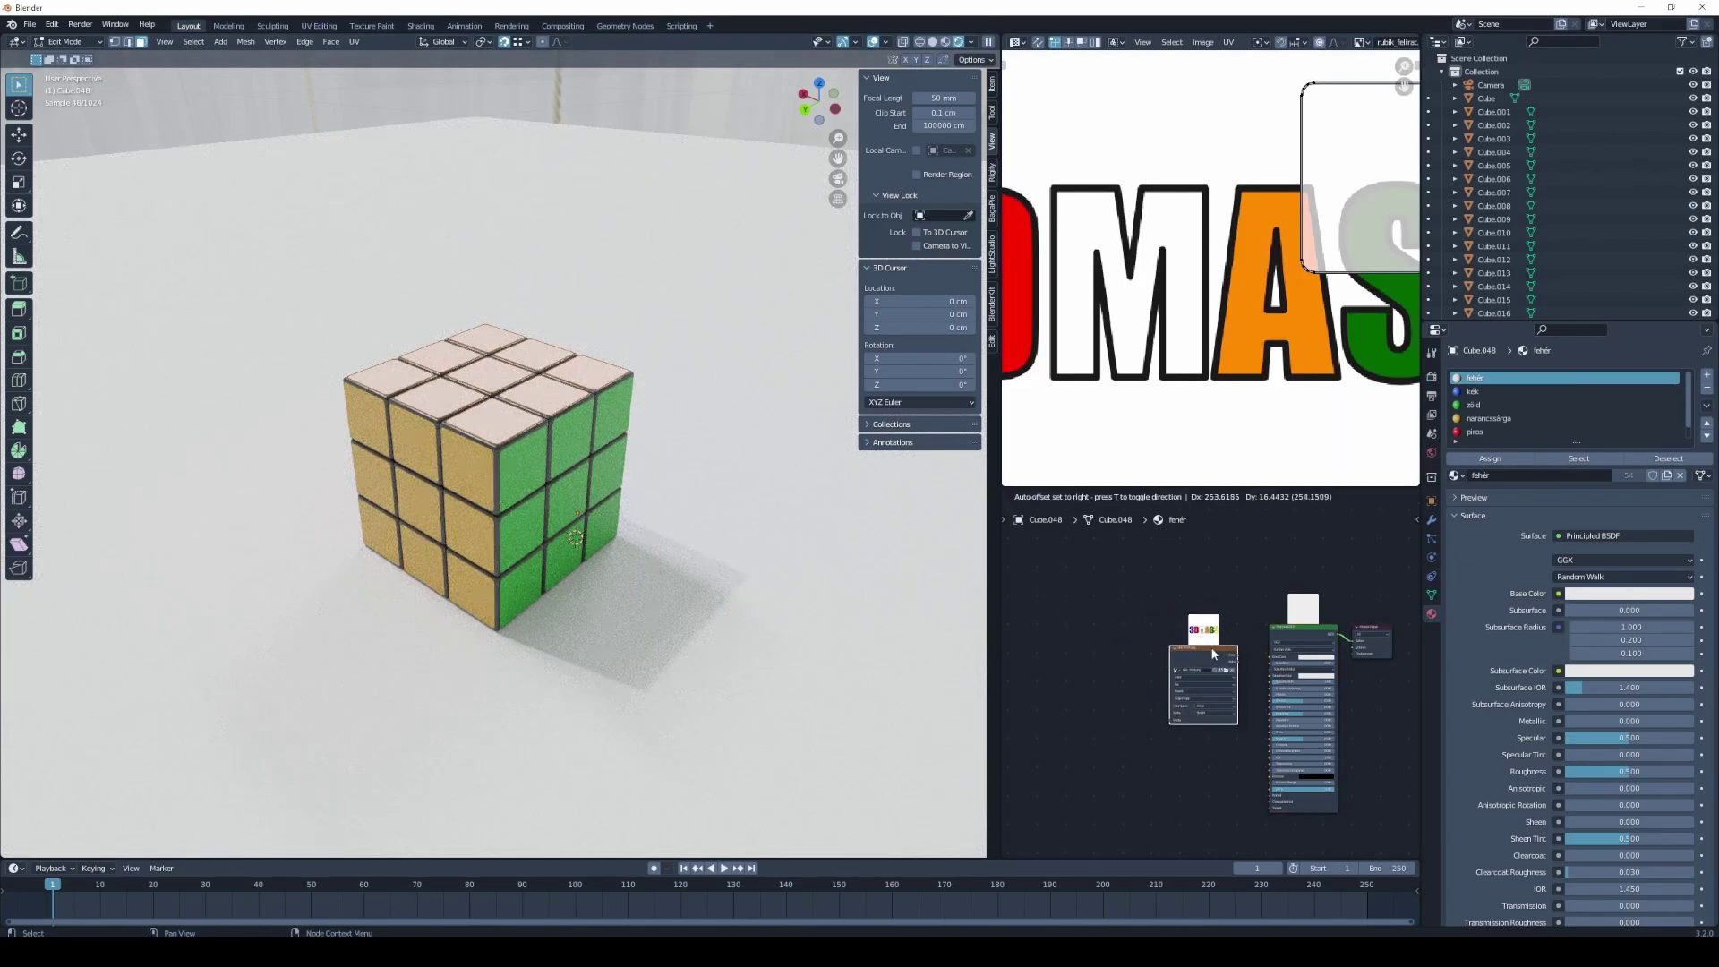
middle_drag(1297, 693, 1273, 667)
scroll(1253, 649, up, 1)
scroll(1237, 632, up, 1)
mouse_move(1201, 633)
mouse_down()
mouse_move(1251, 638)
mouse_move(1162, 610)
mouse_up()
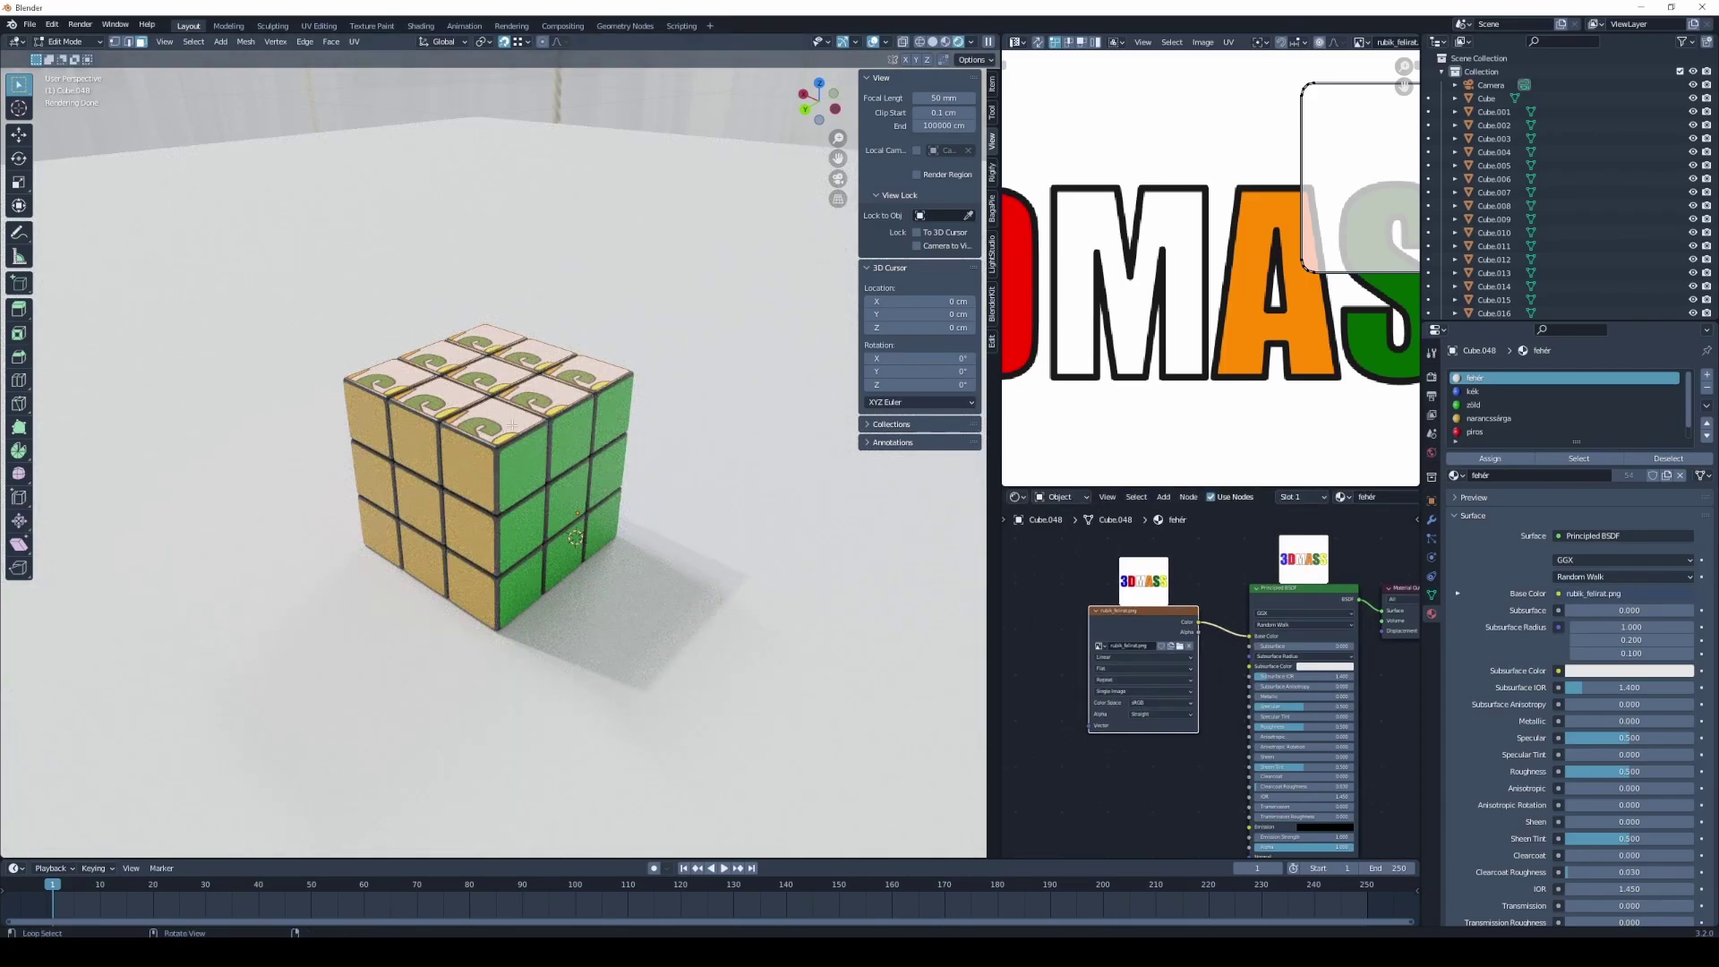
shift+middle_drag(517, 383, 484, 436)
key(u)
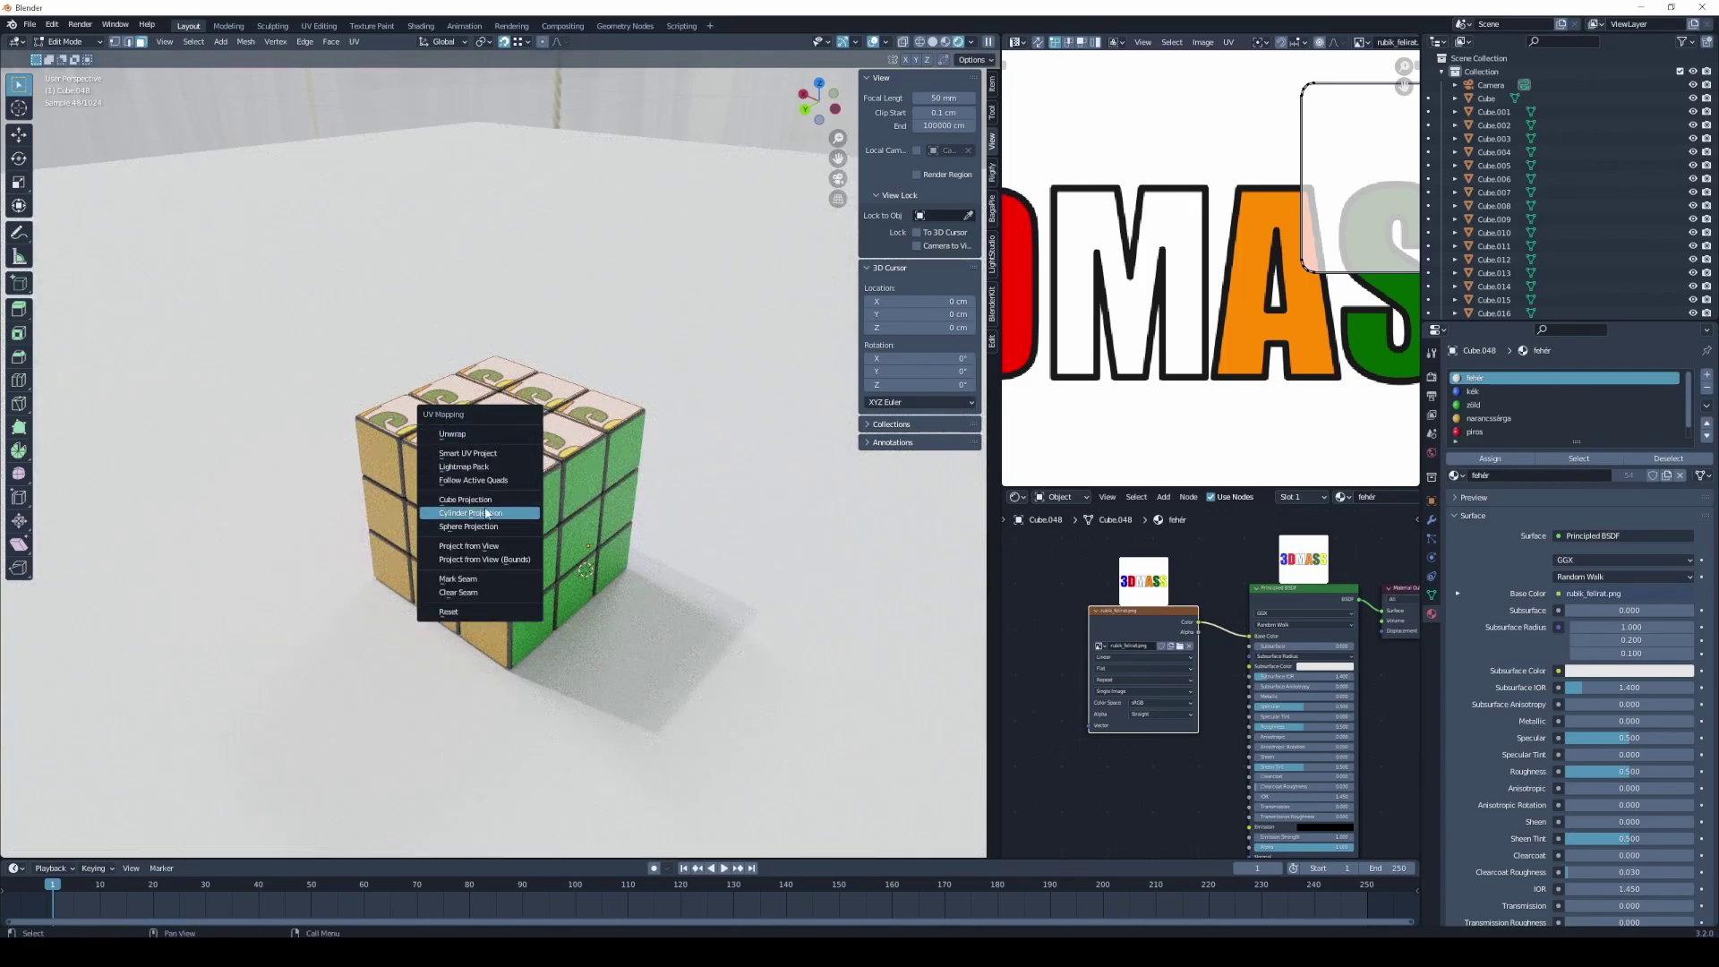
- Cube-project the tile UVs and select the surrounding top tiles' faces with L and A
click(481, 503)
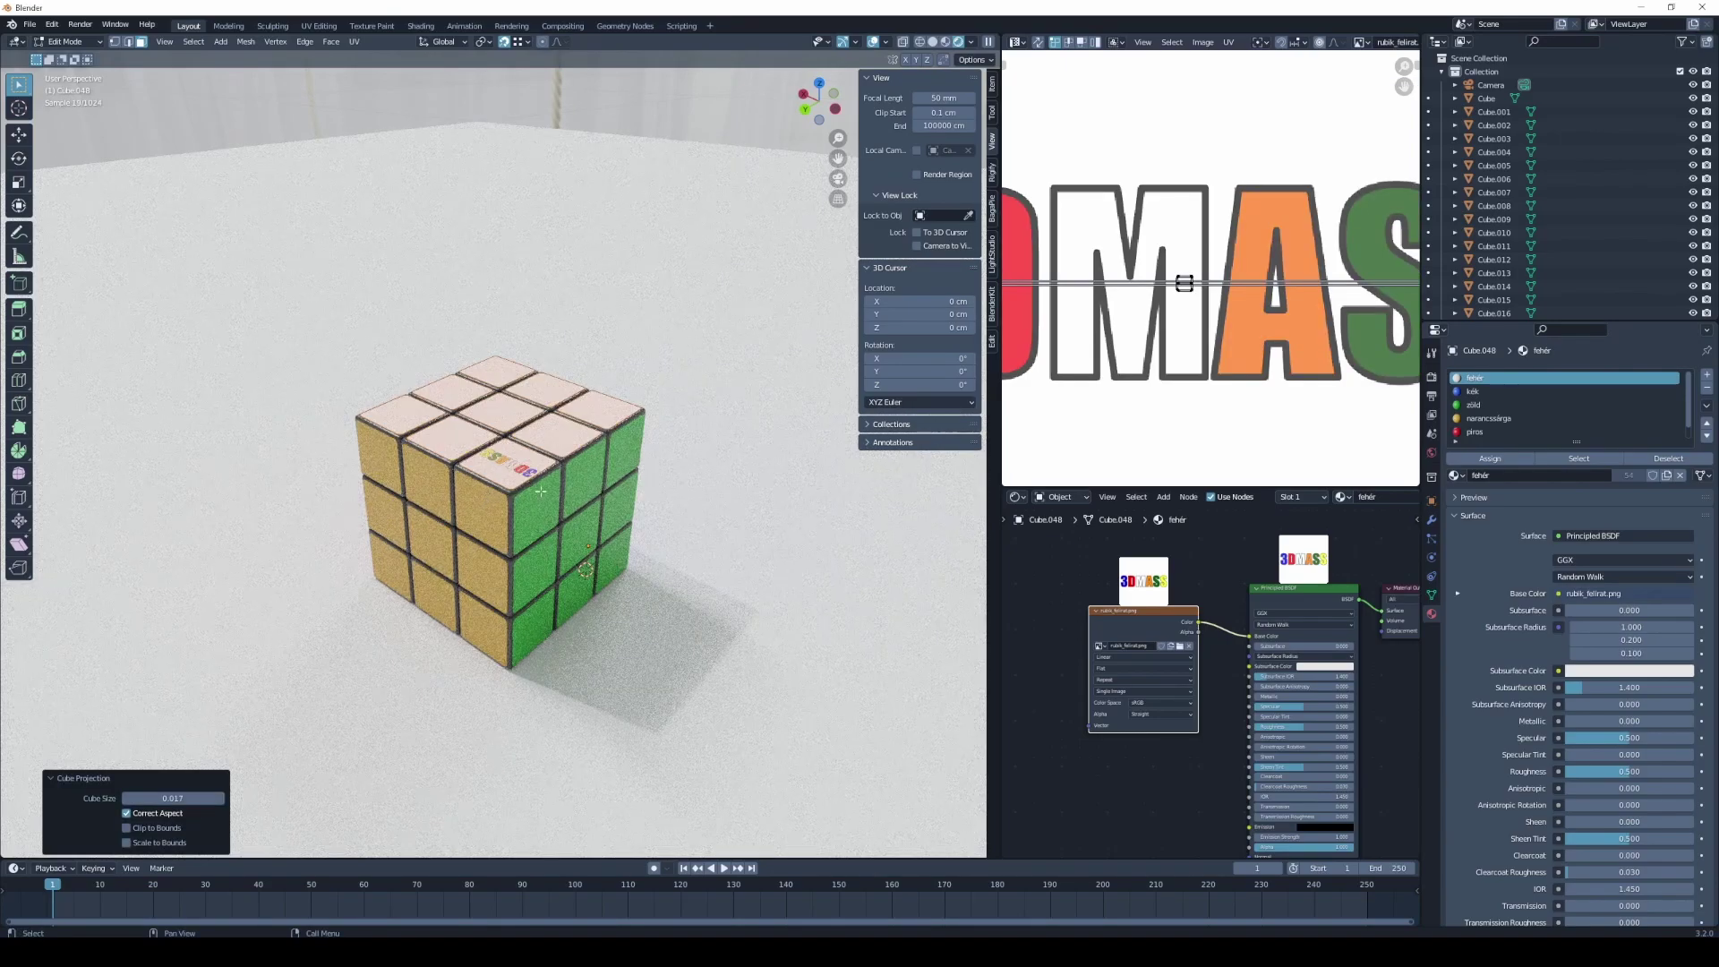
scroll(517, 440, up, 3)
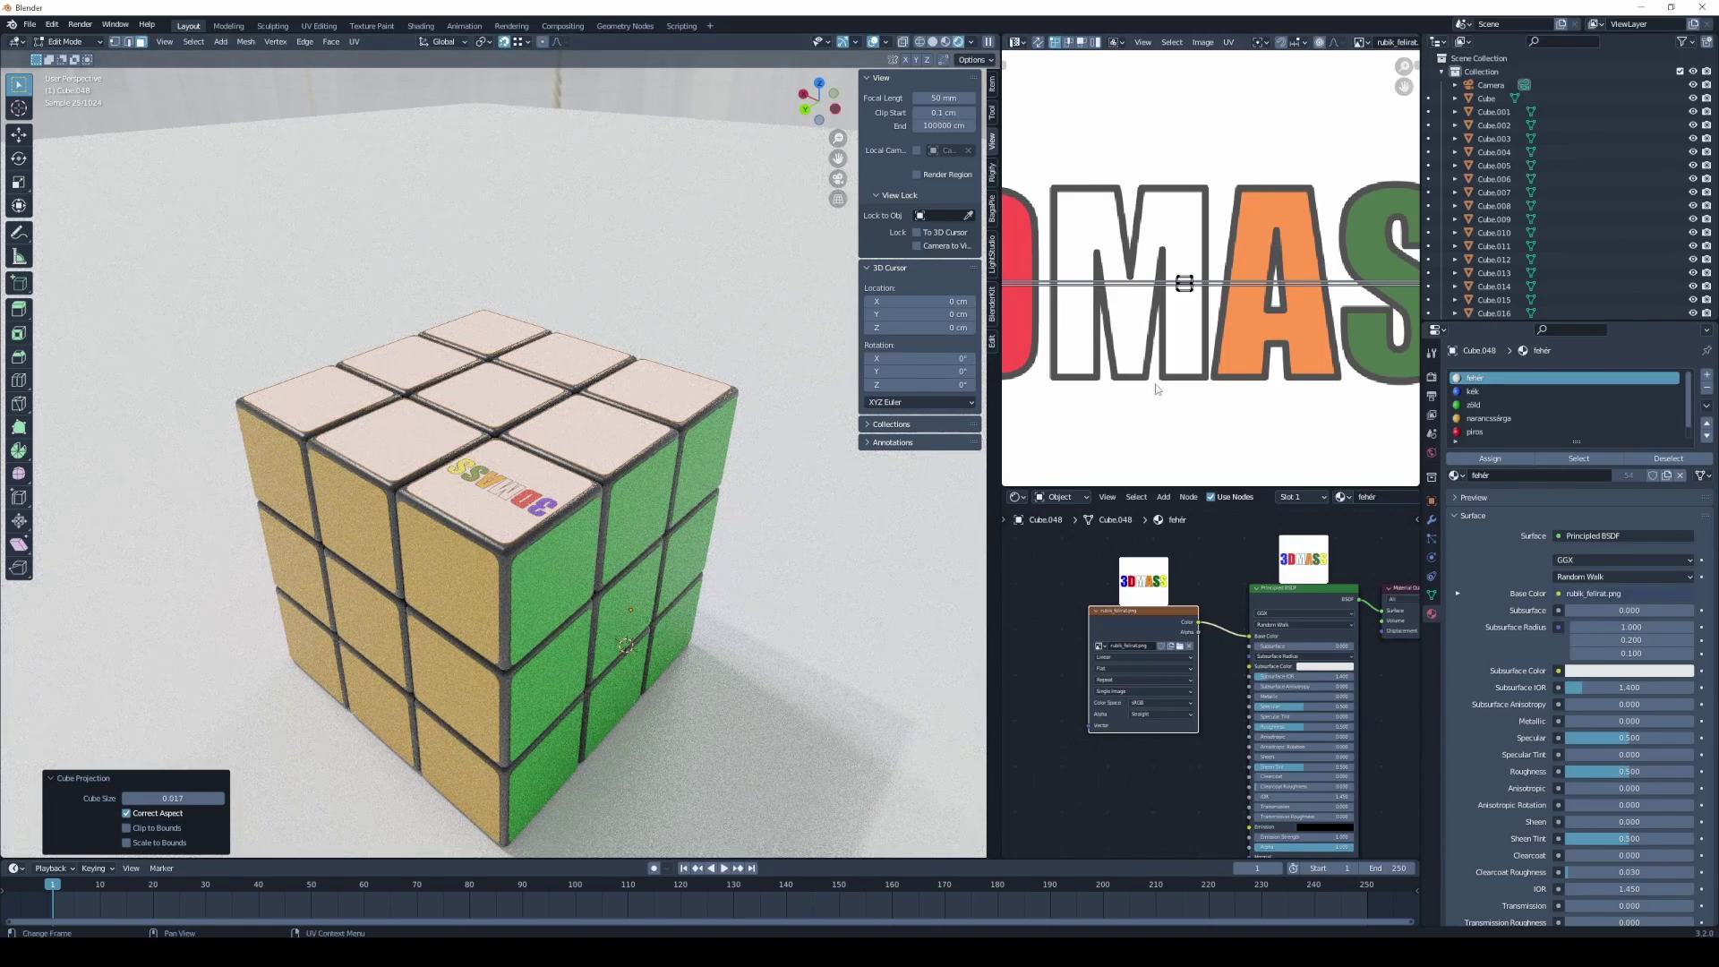
click(593, 438)
key(l)
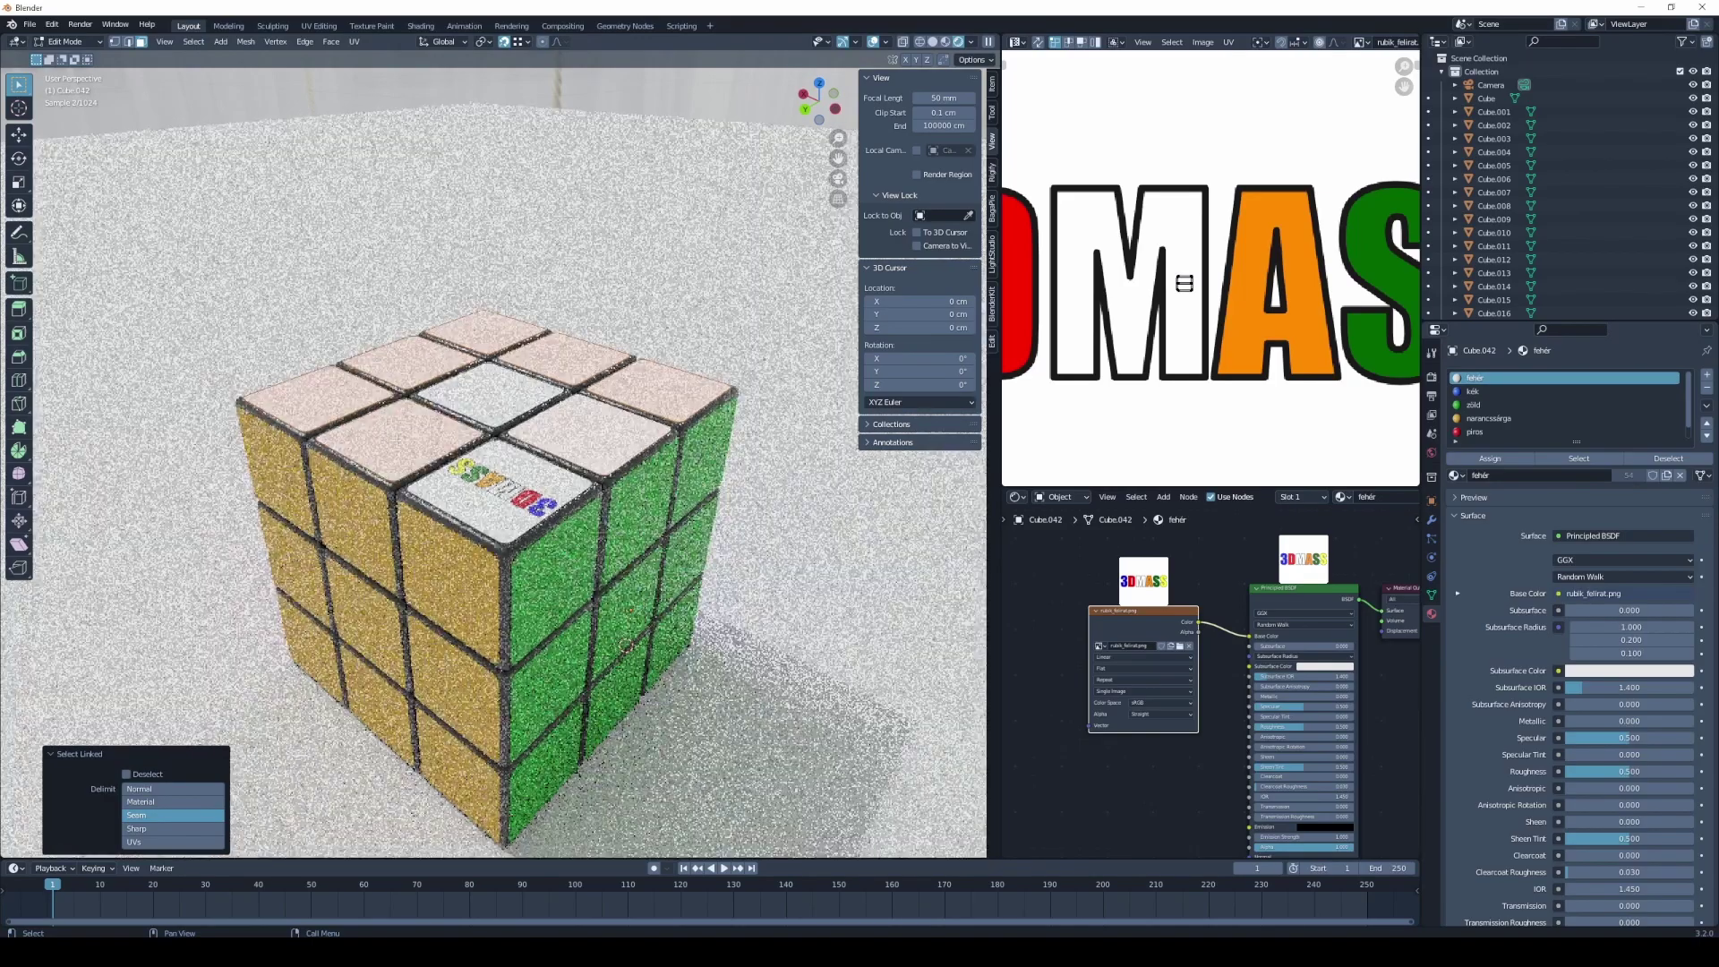
key(a)
scroll(1156, 376, down, 2)
scroll(1161, 377, down, 2)
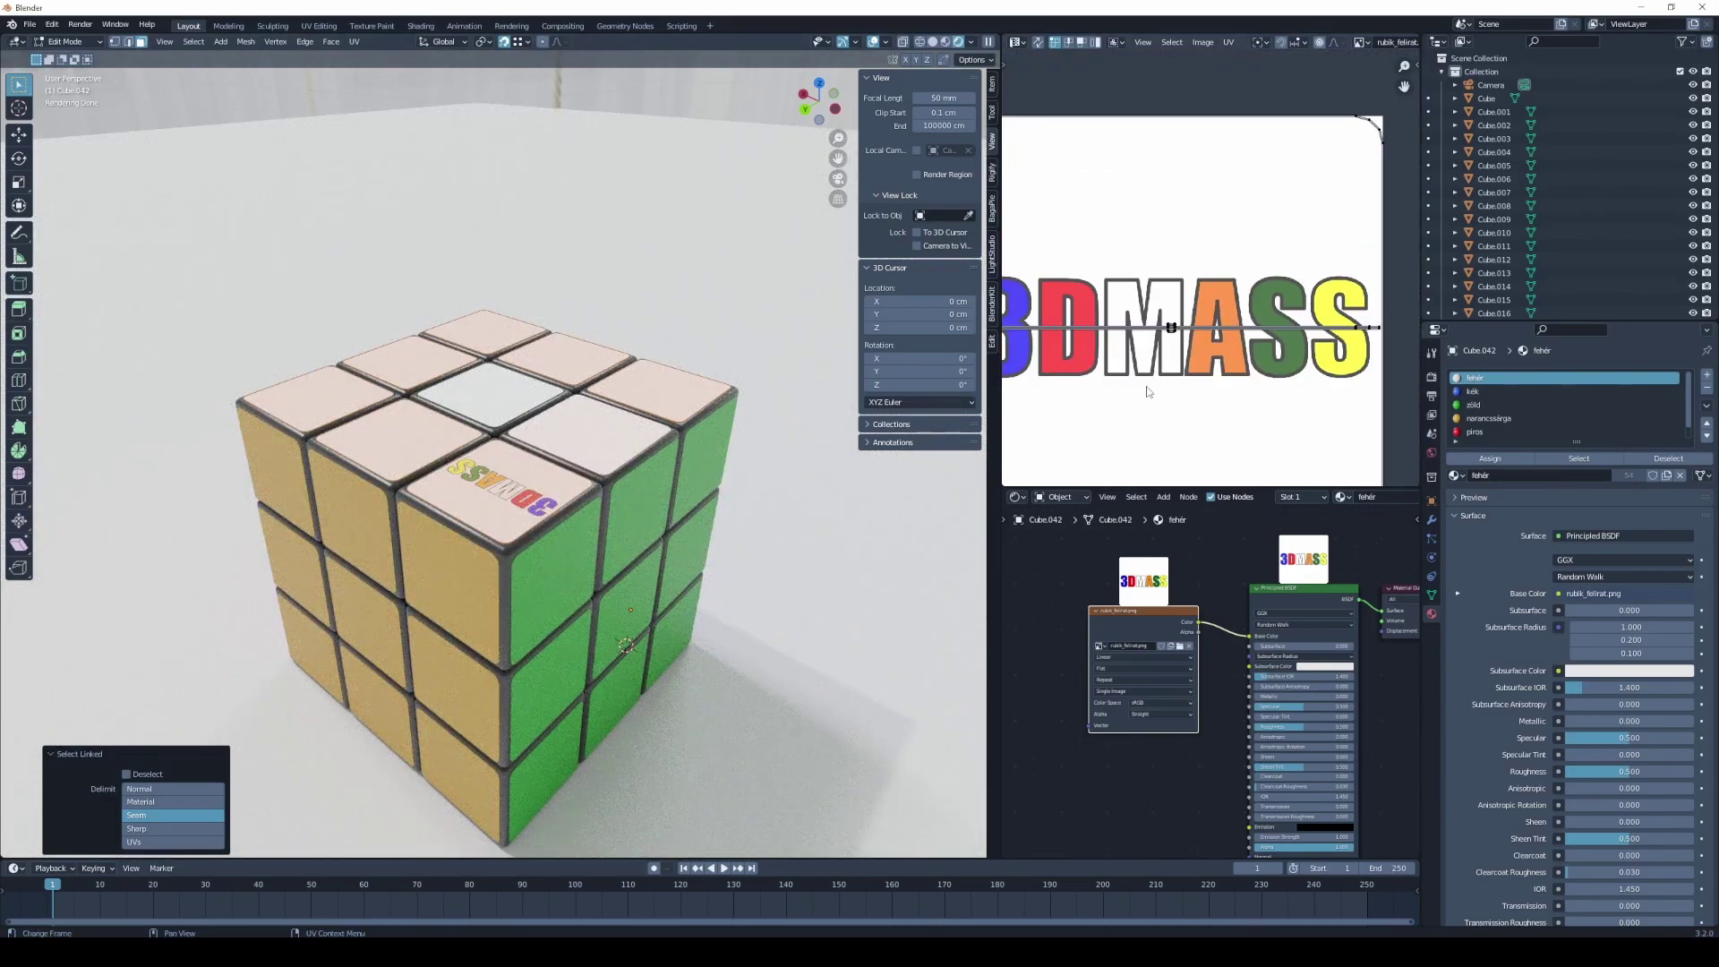
- Collapse those UVs to a point with S 0 and move it onto white image area
right_click(1148, 392)
key(s)
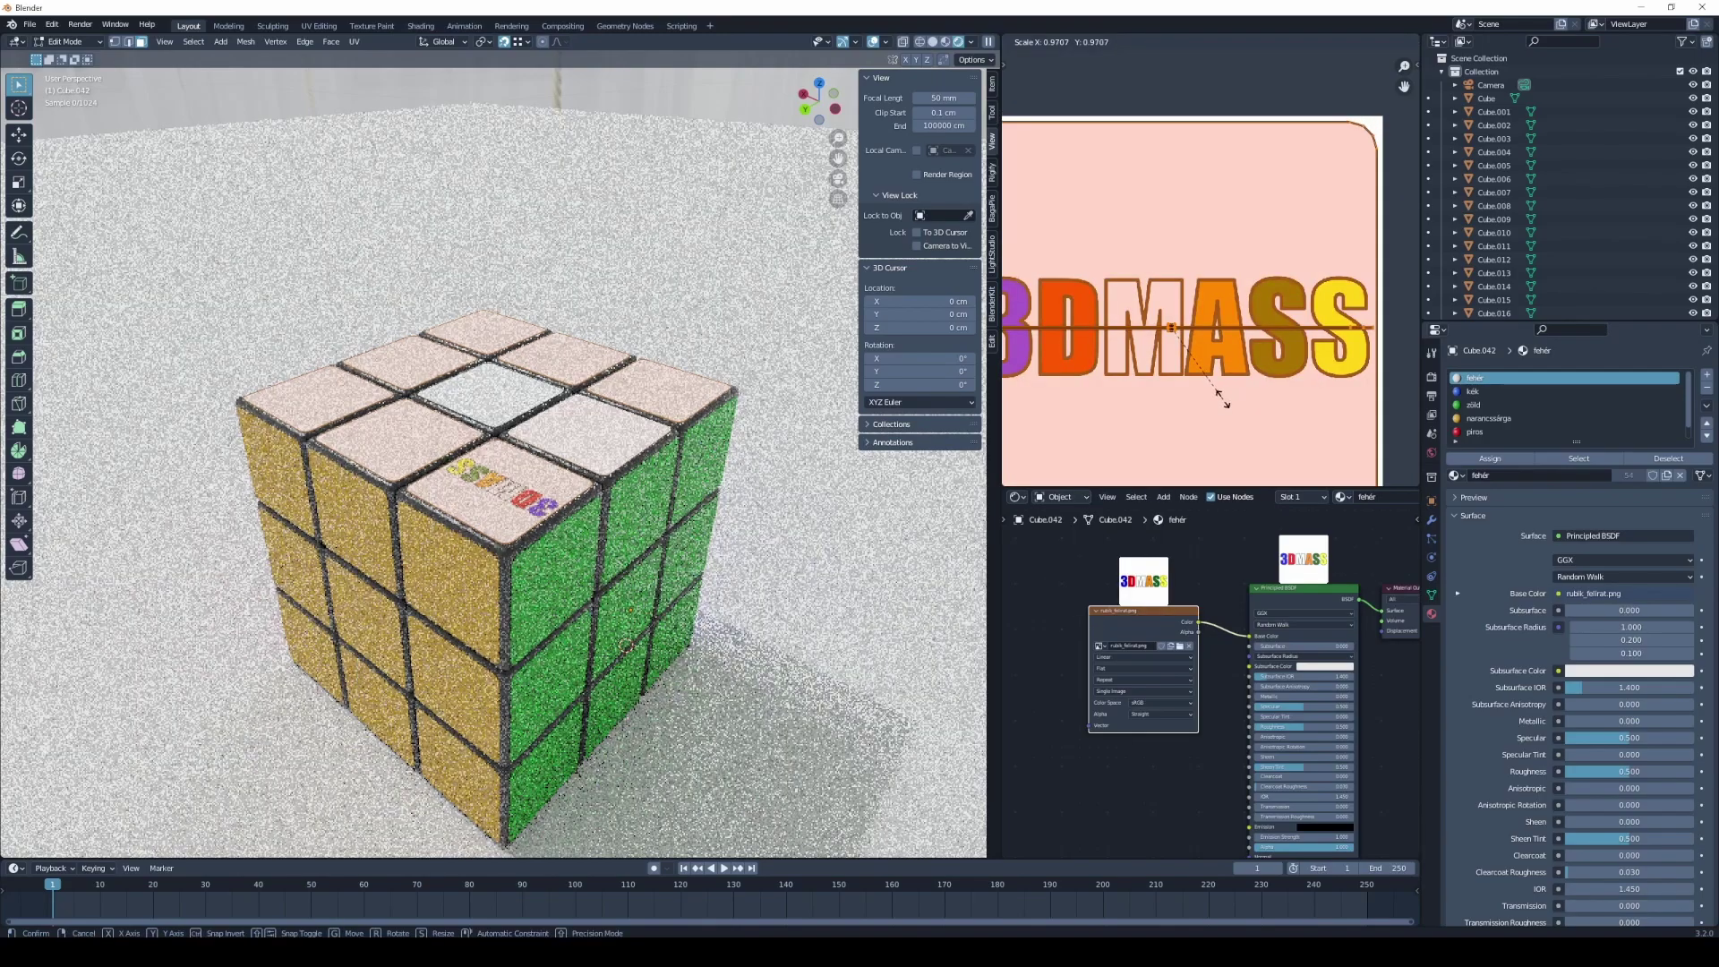
key(0)
key(Return)
key(g)
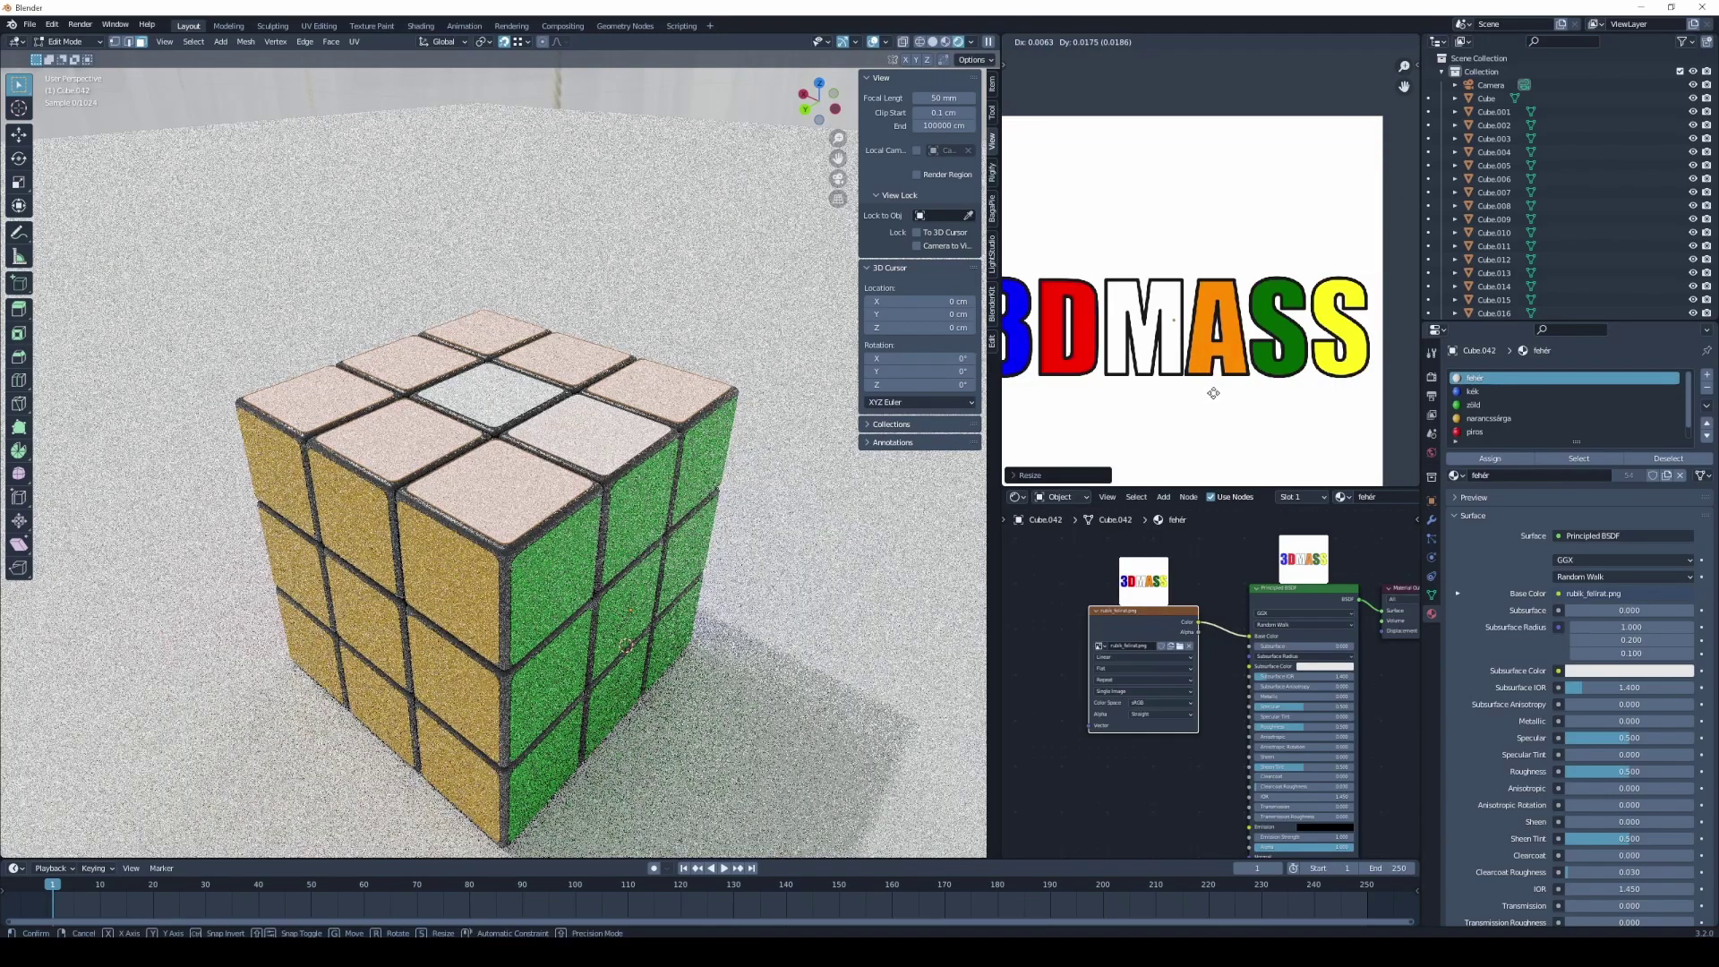
click(1219, 314)
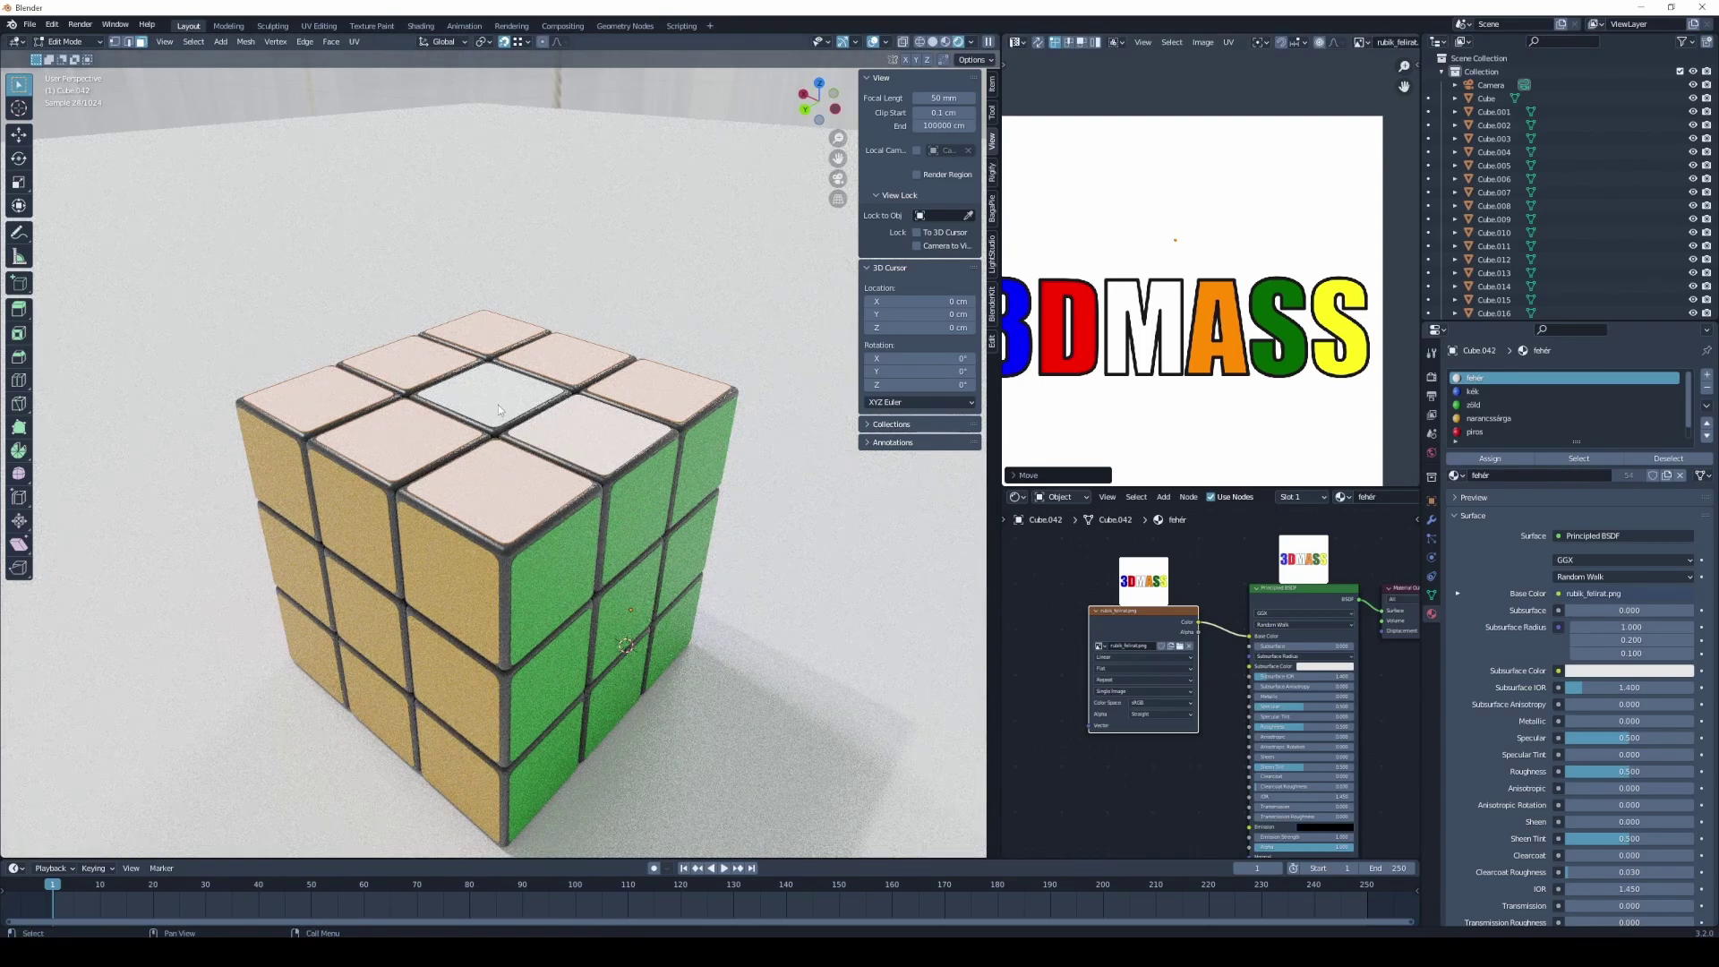
click(500, 404)
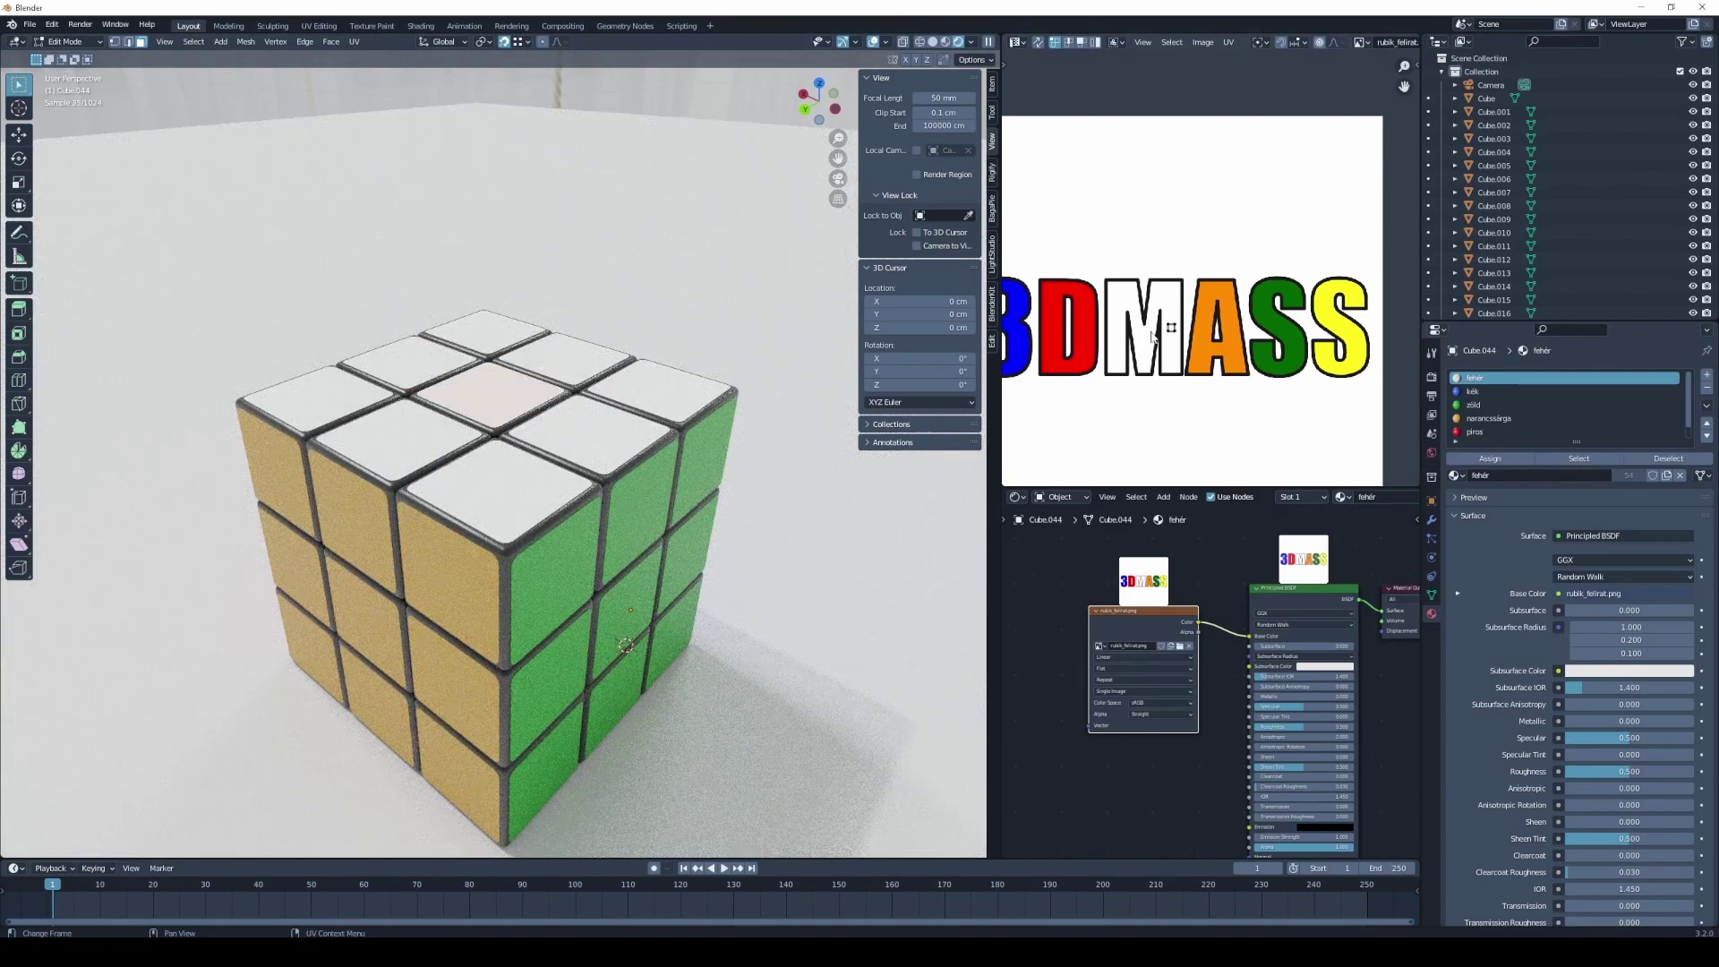
- Scale the centre tile's UVs up so they cover the 3DMASS logo
key(g)
key(s)
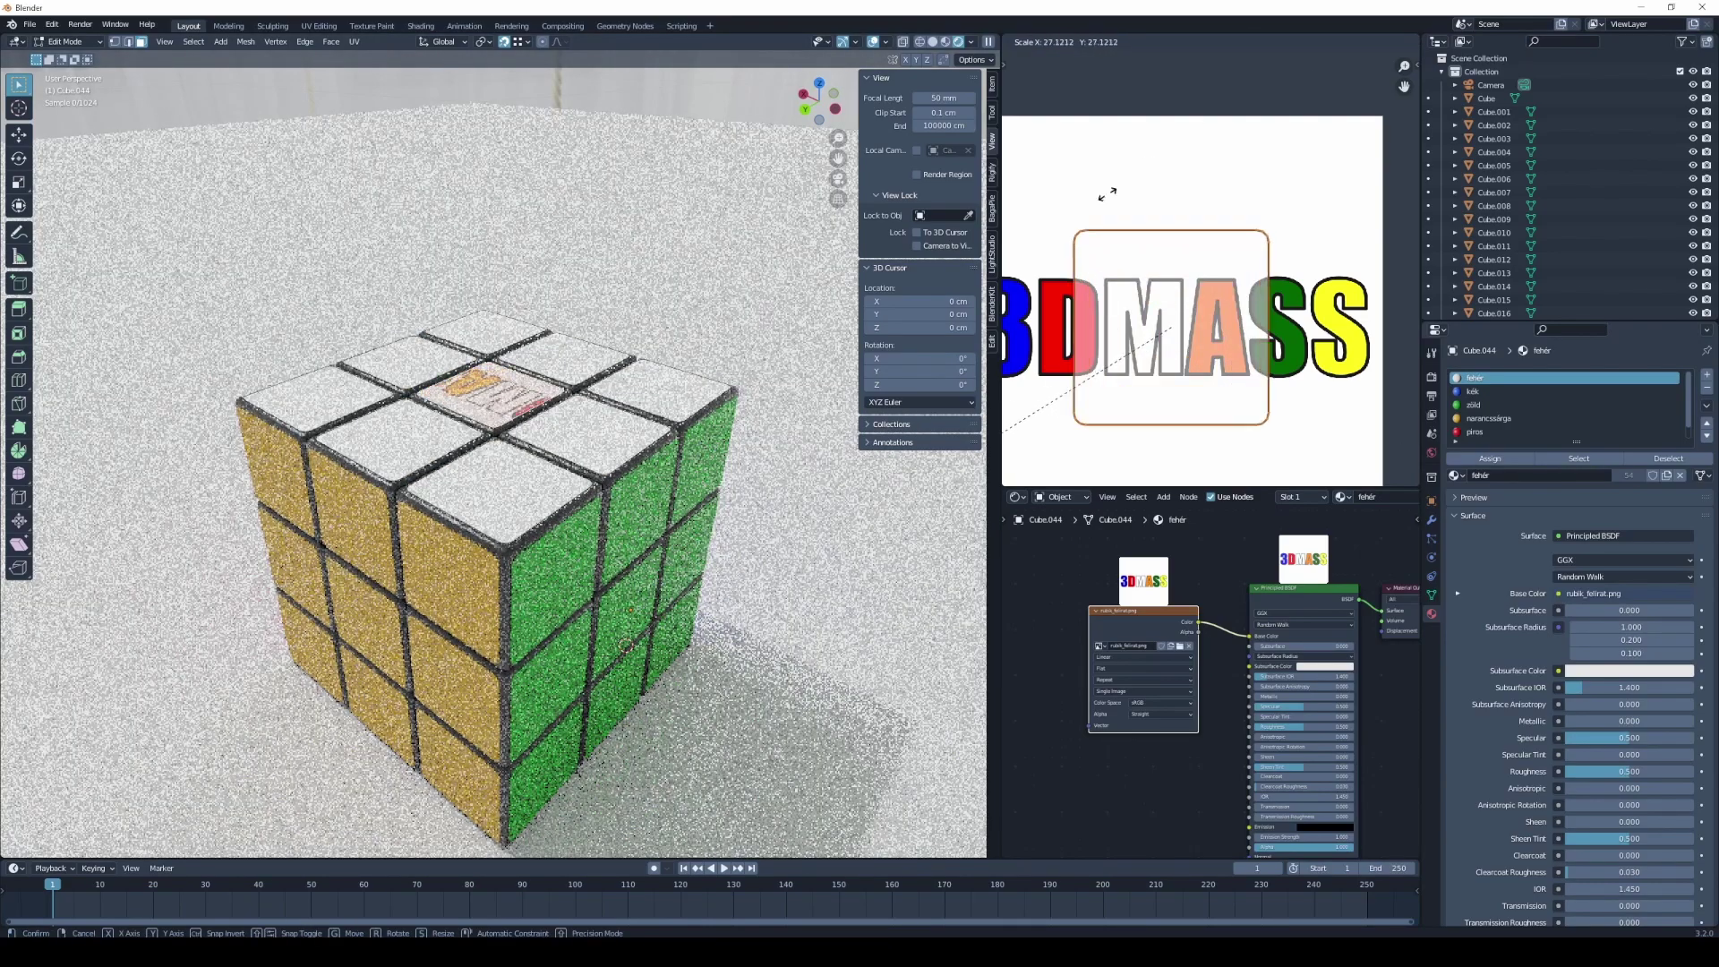
click(1168, 328)
scroll(1336, 346, down, 1)
scroll(1336, 346, down, 1)
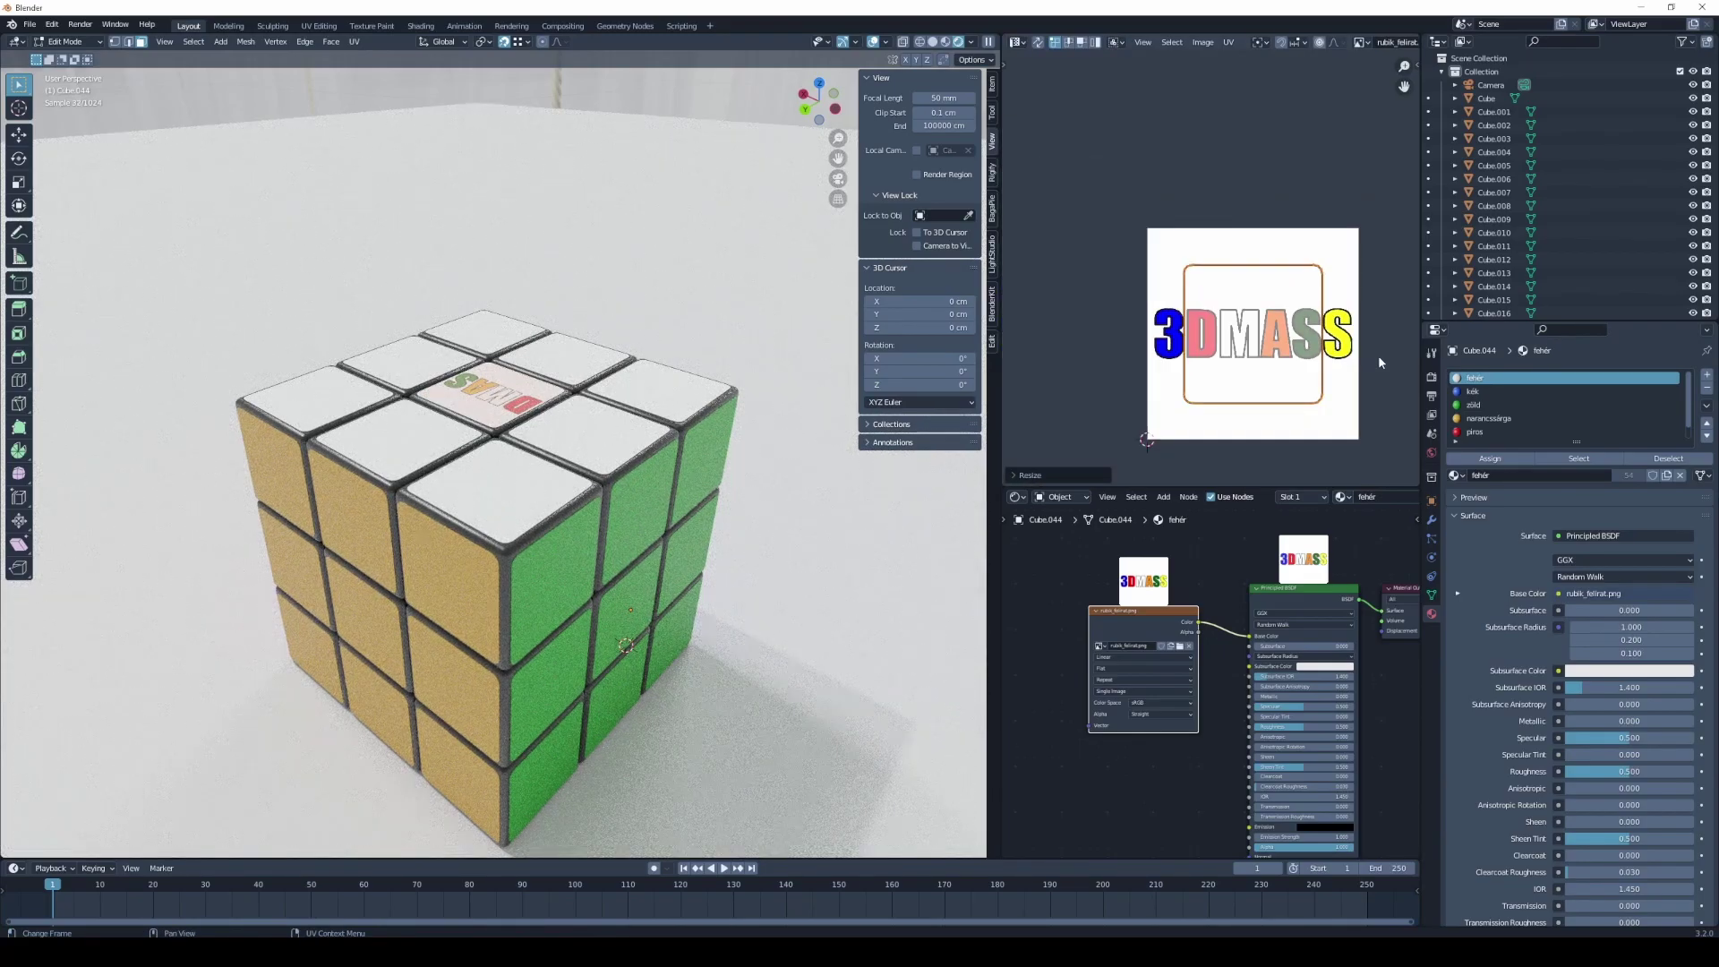
scroll(1335, 345, down, 1)
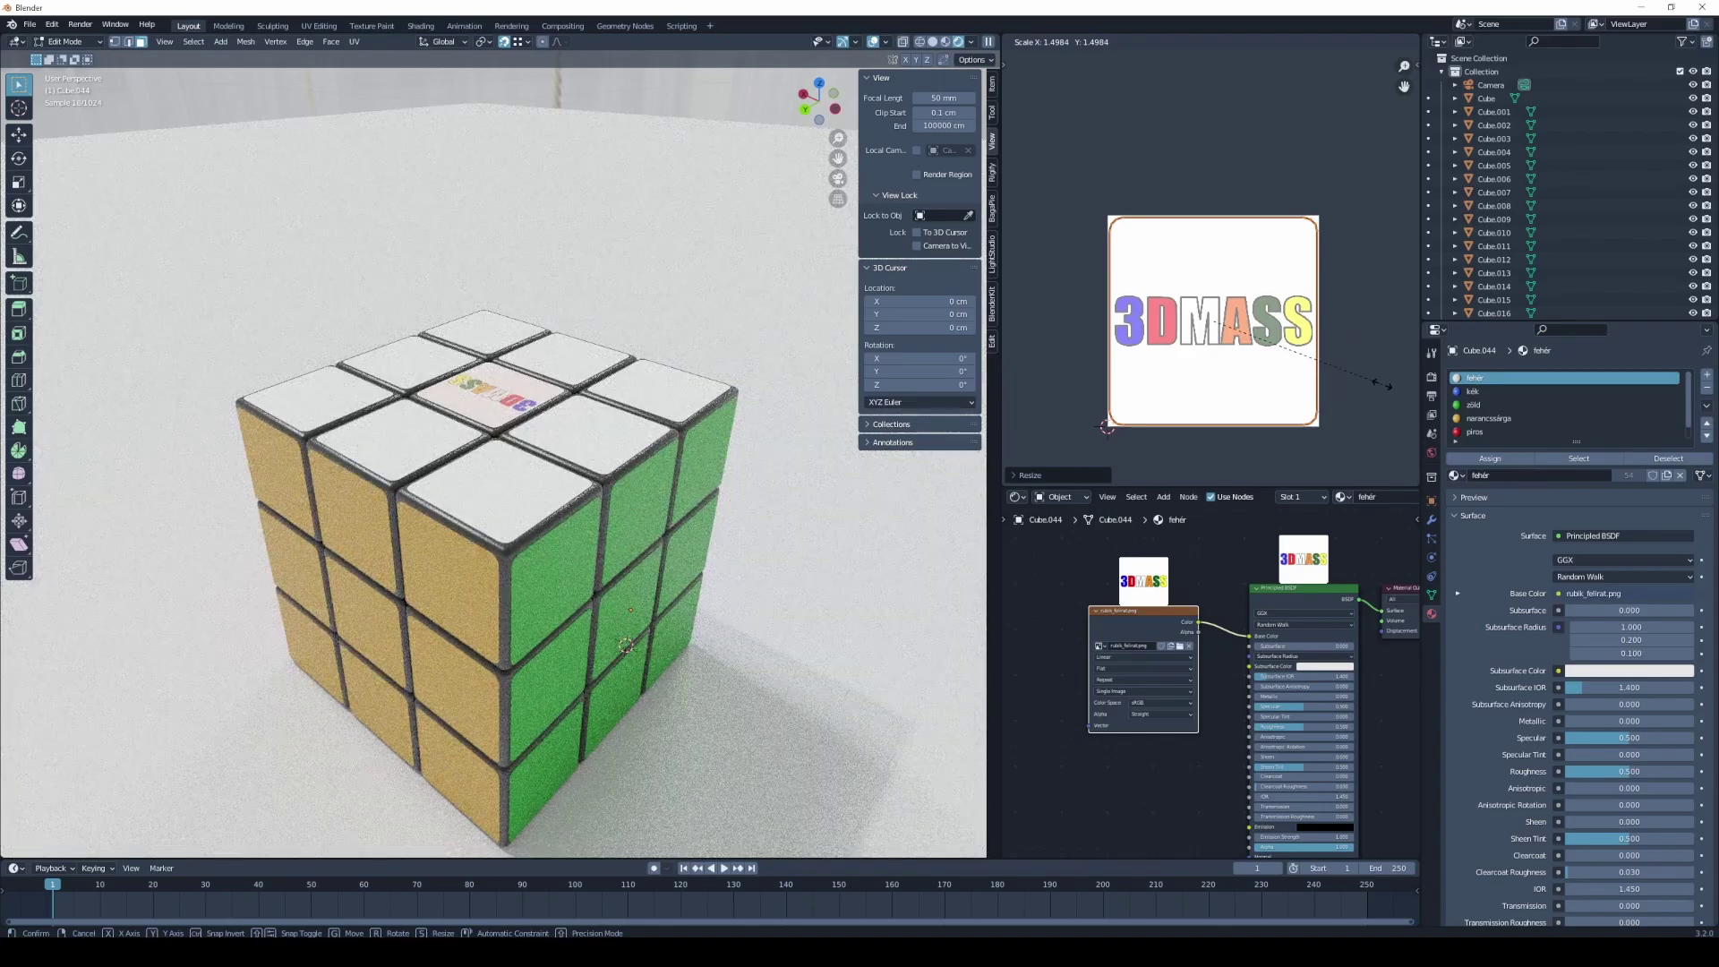
- Rotate the centre tile's UVs 45° with r45 and view the top from above
text(r)
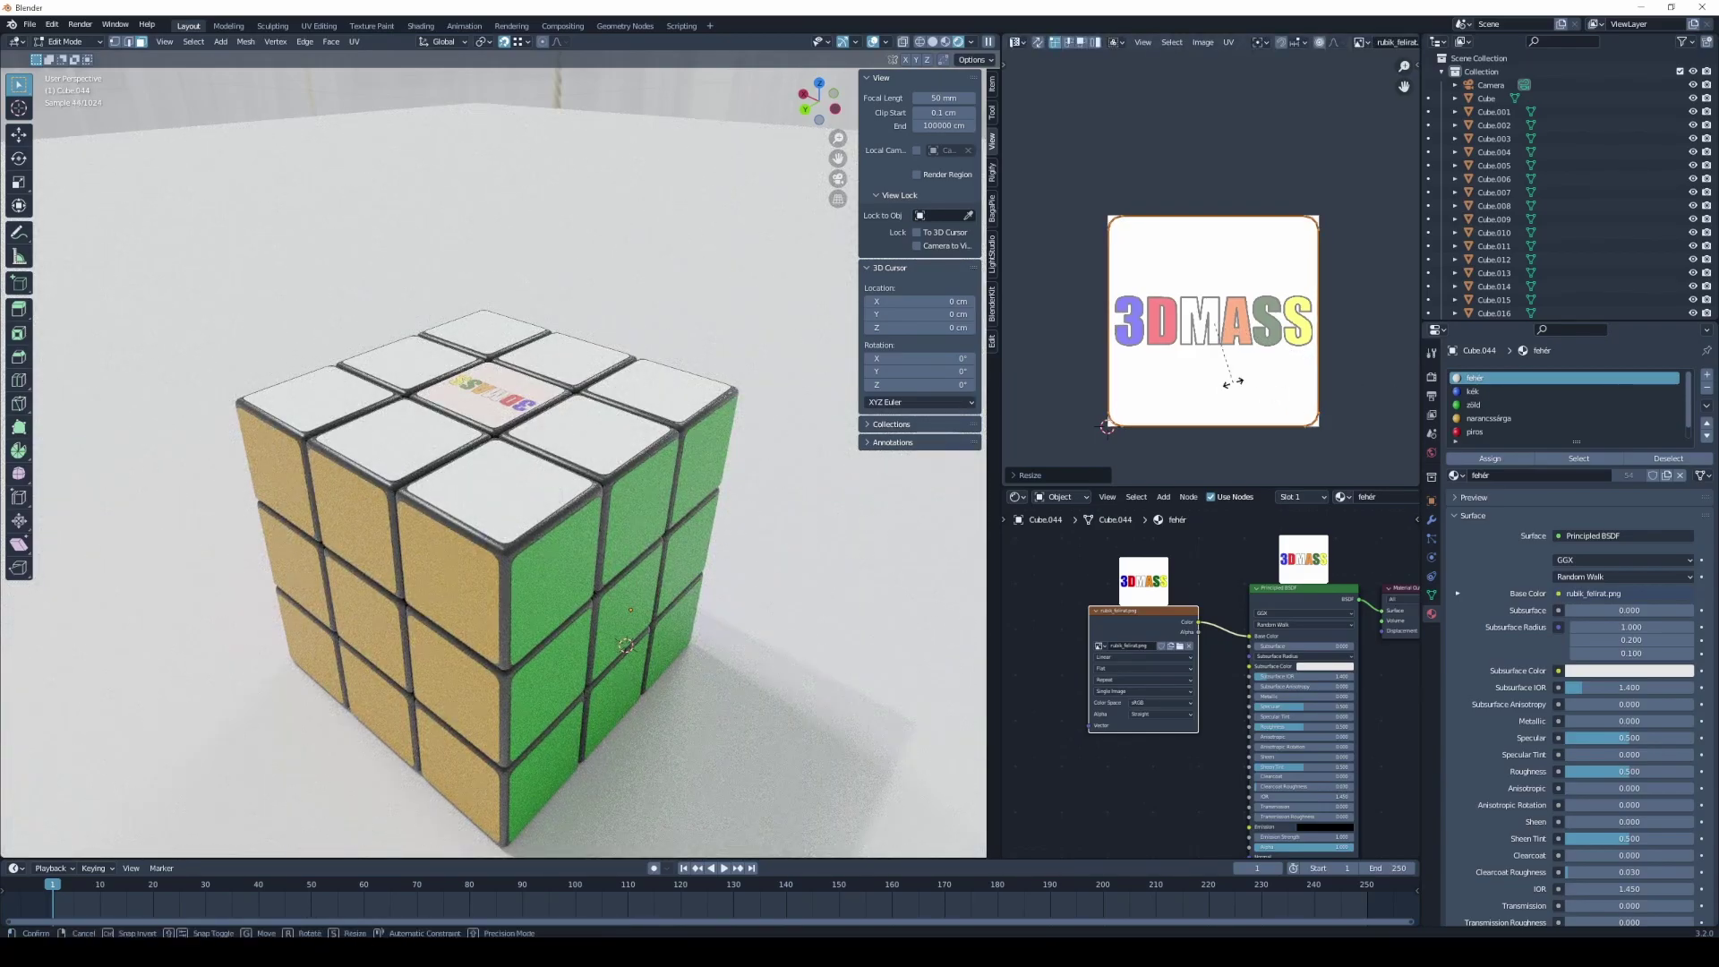
text(45)
key(Return)
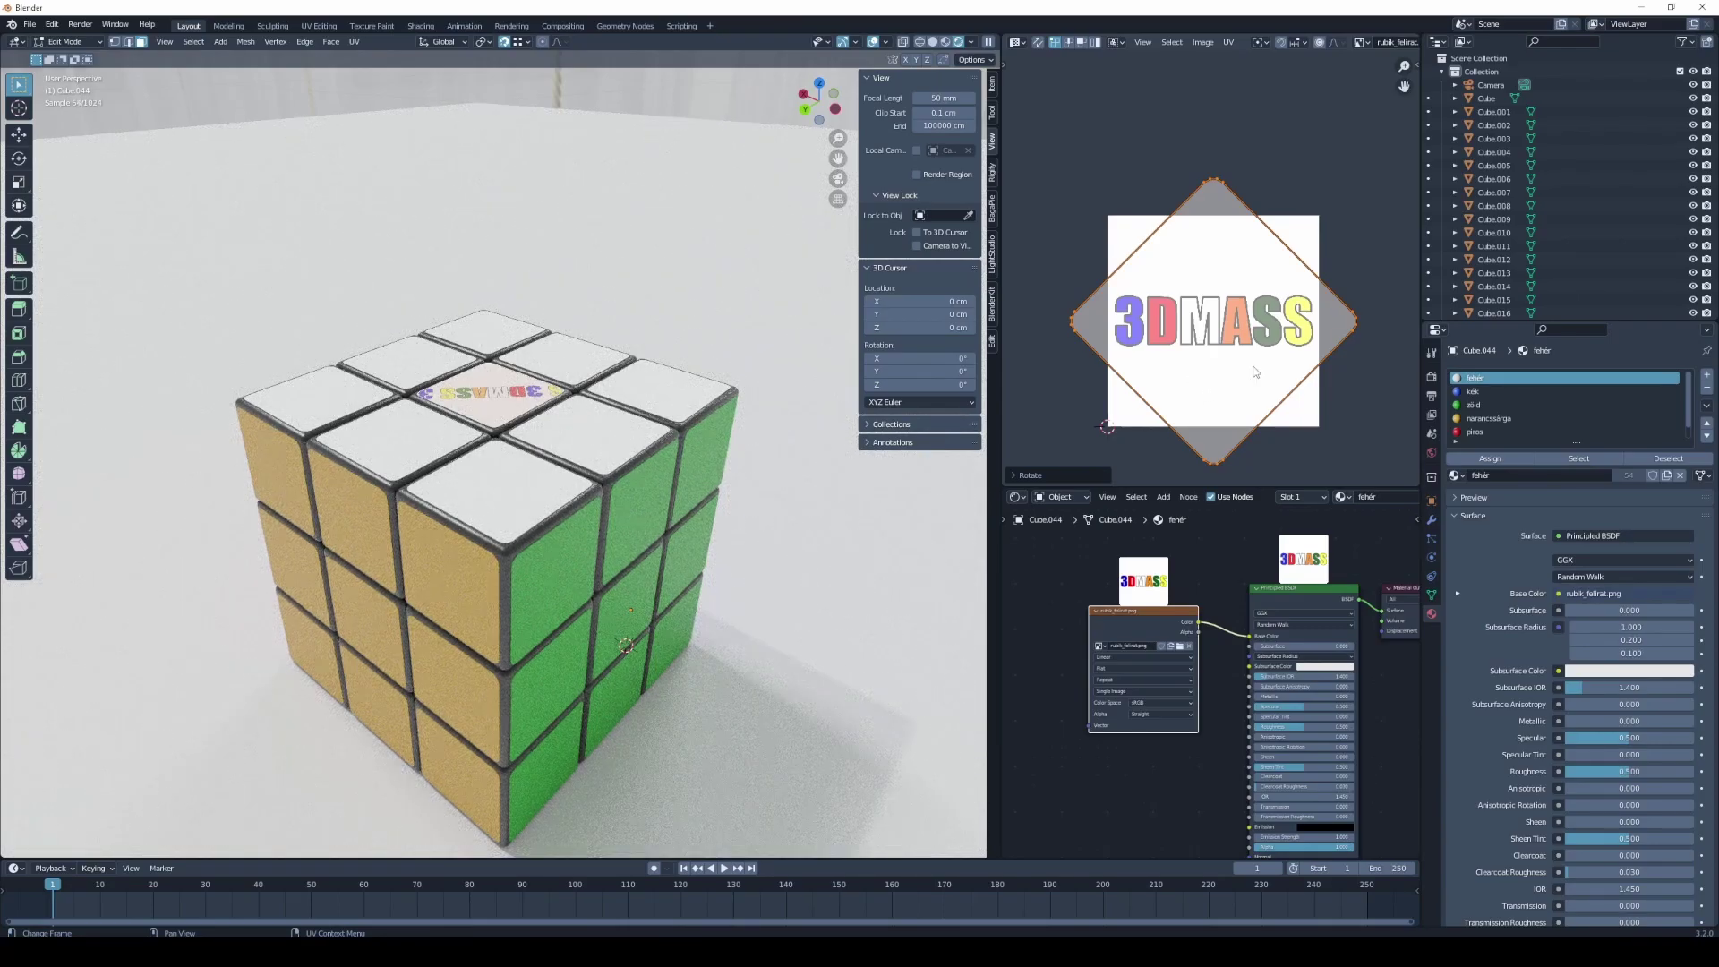
mouse_move(501, 403)
middle_down()
mouse_move(467, 445)
mouse_move(419, 441)
mouse_move(692, 401)
middle_up()
scroll(419, 441, up, 5)
scroll(418, 441, down, 3)
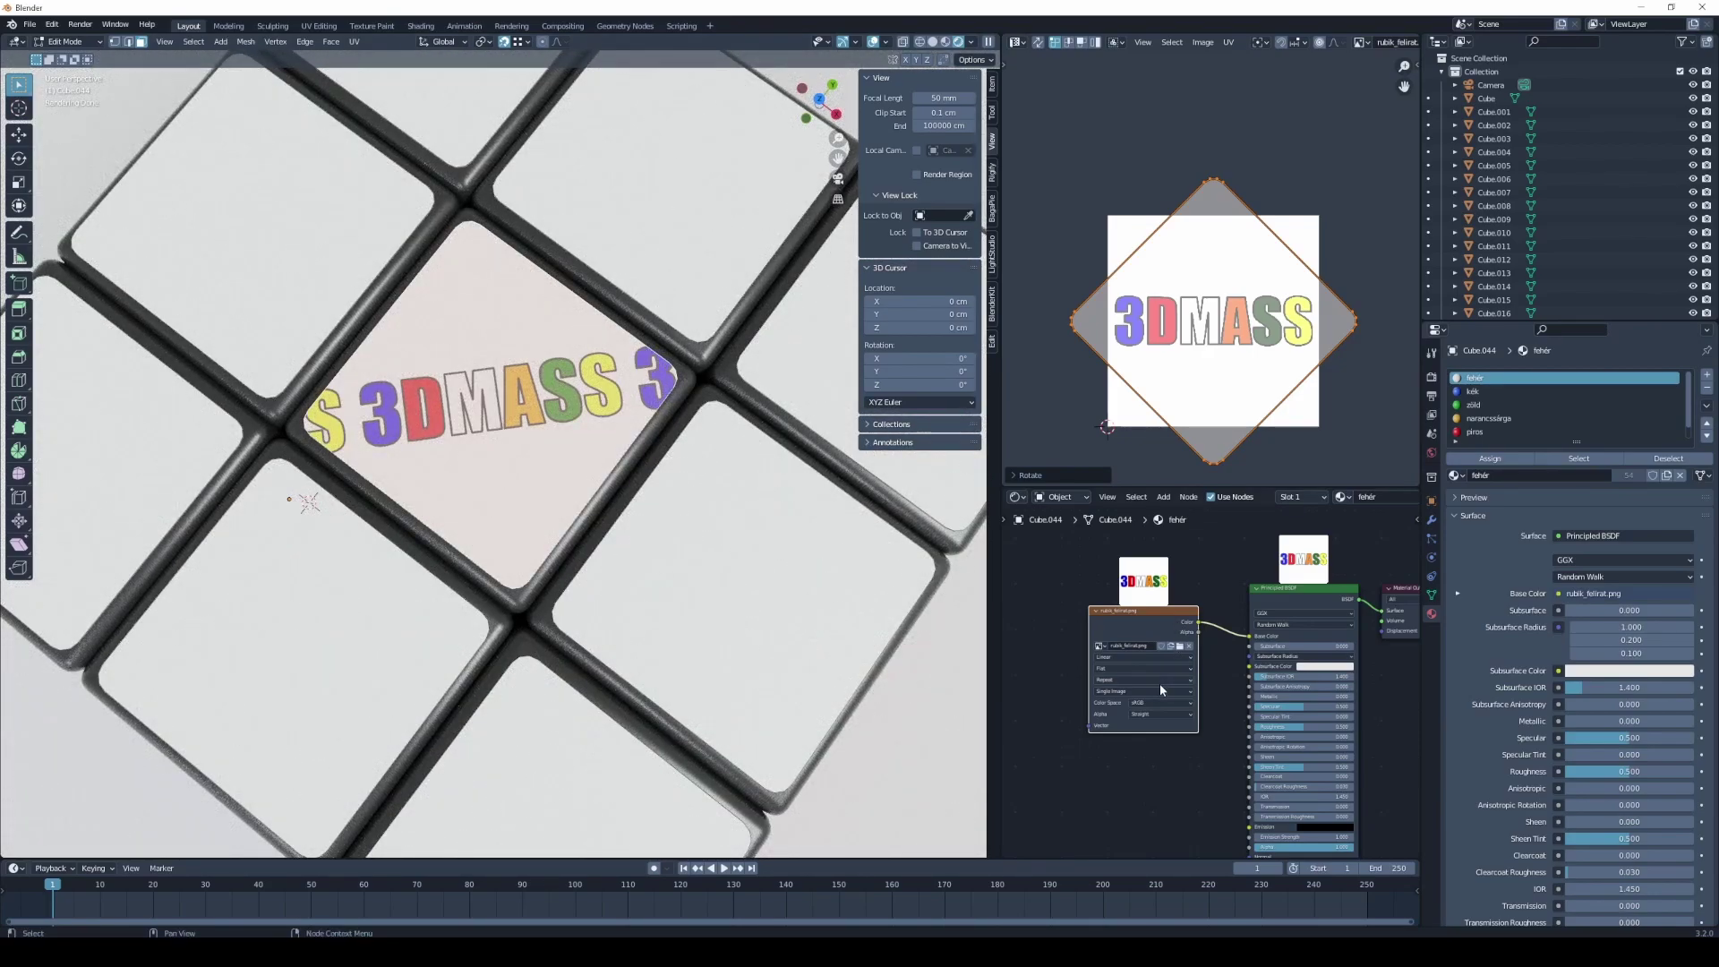
- Switch the Image Texture Extension from Repeat to Clip, then to Extend
scroll(1160, 681, up, 1)
scroll(1158, 671, up, 1)
scroll(1158, 669, up, 1)
scroll(1150, 679, up, 1)
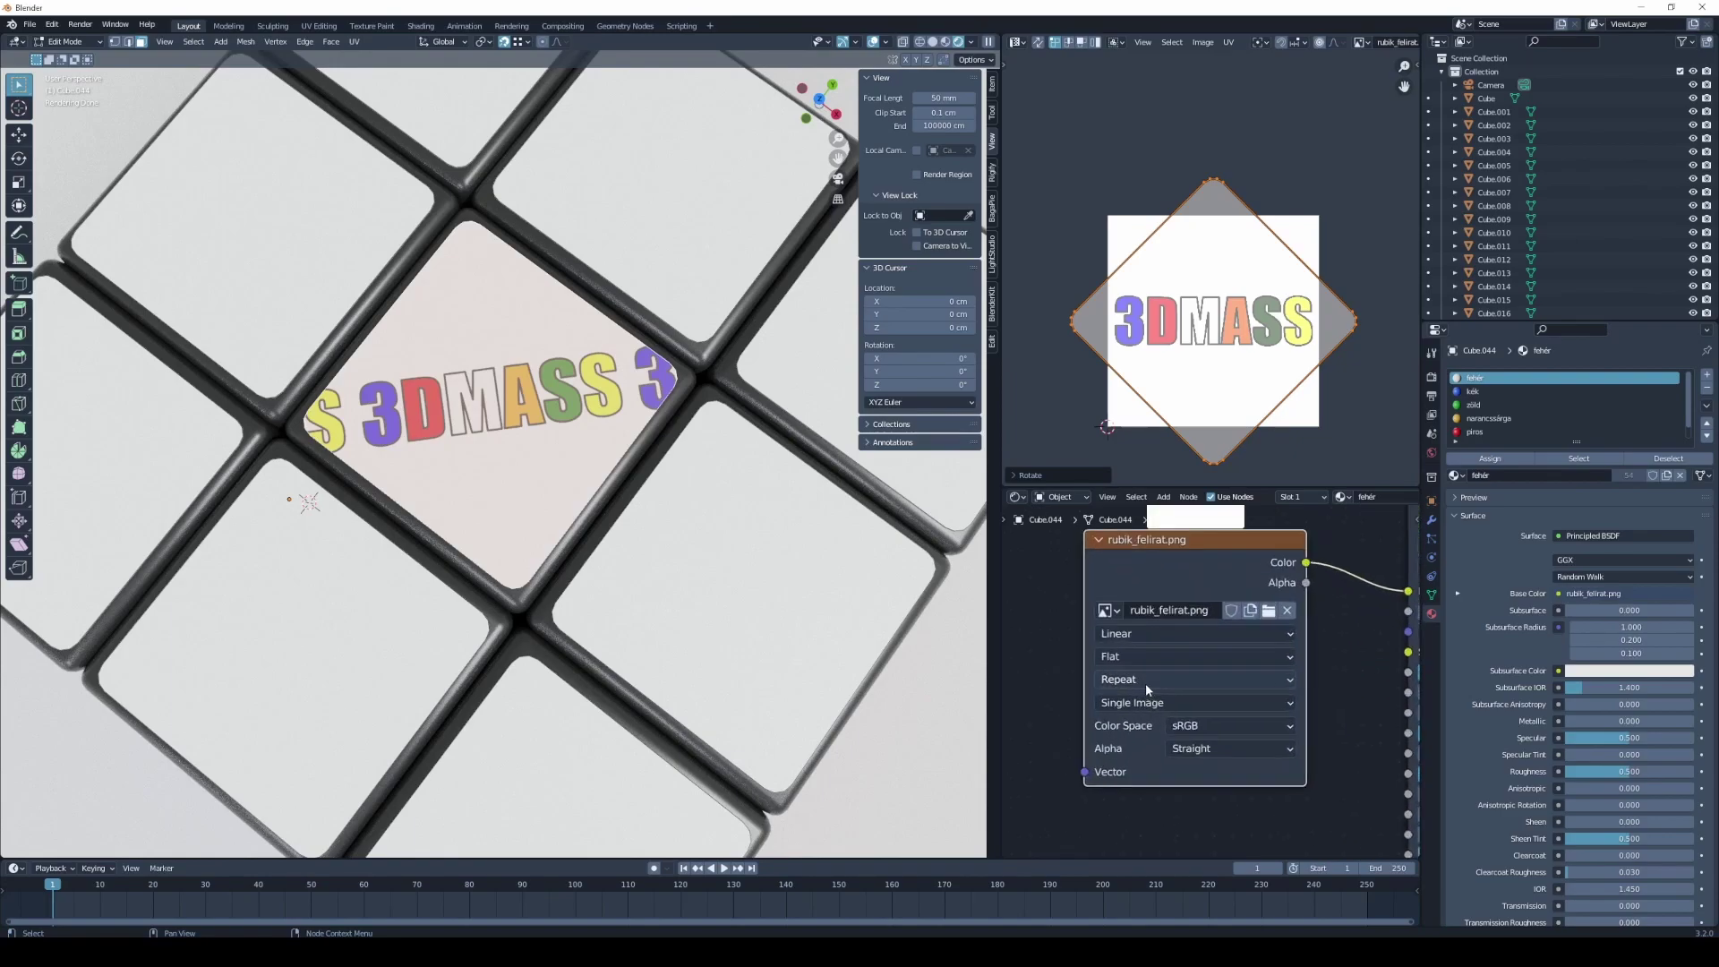
scroll(1145, 684, up, 1)
click(1141, 678)
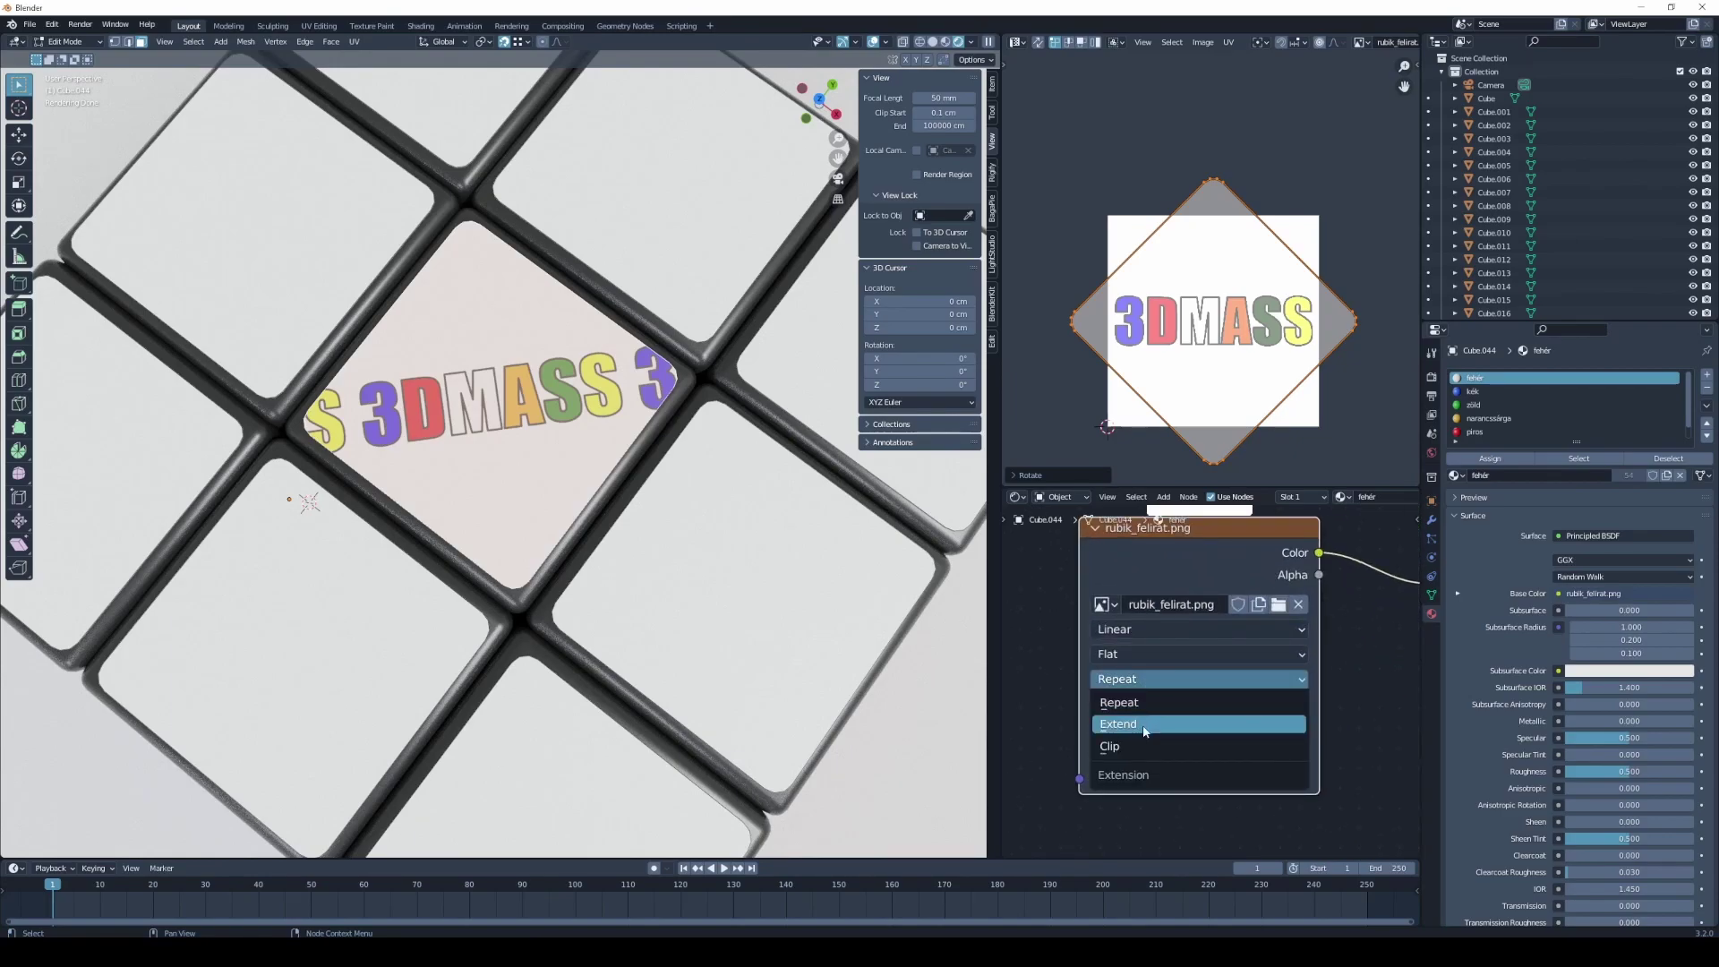
click(1137, 747)
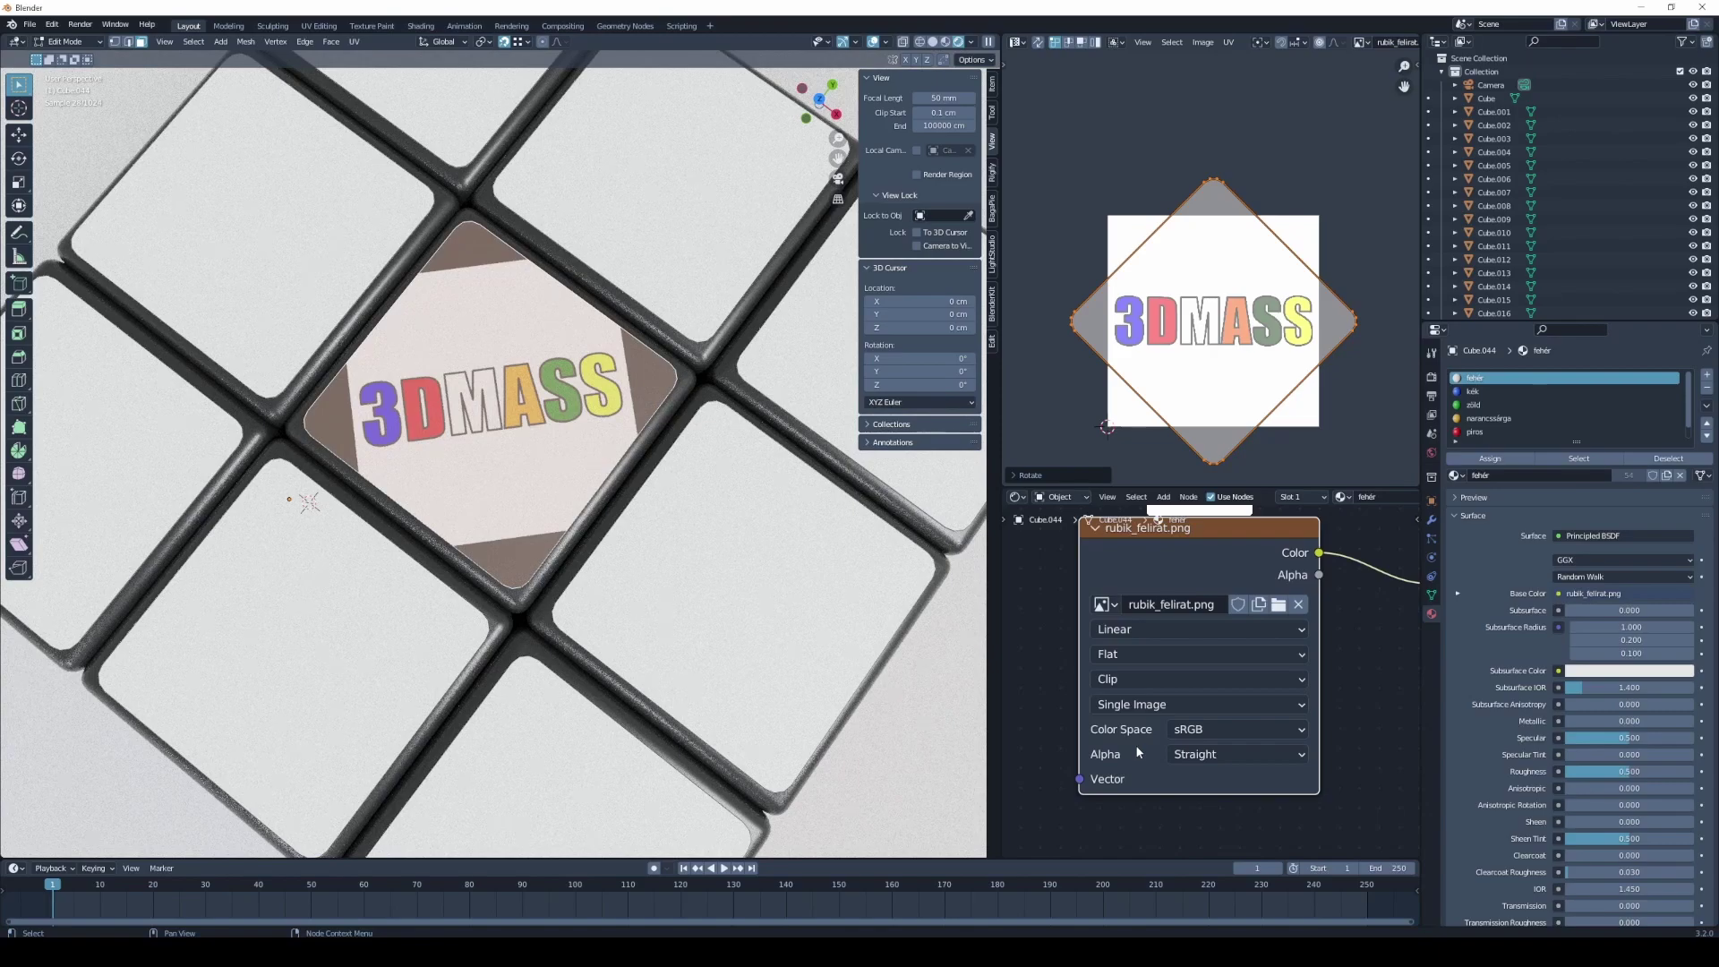
click(1141, 681)
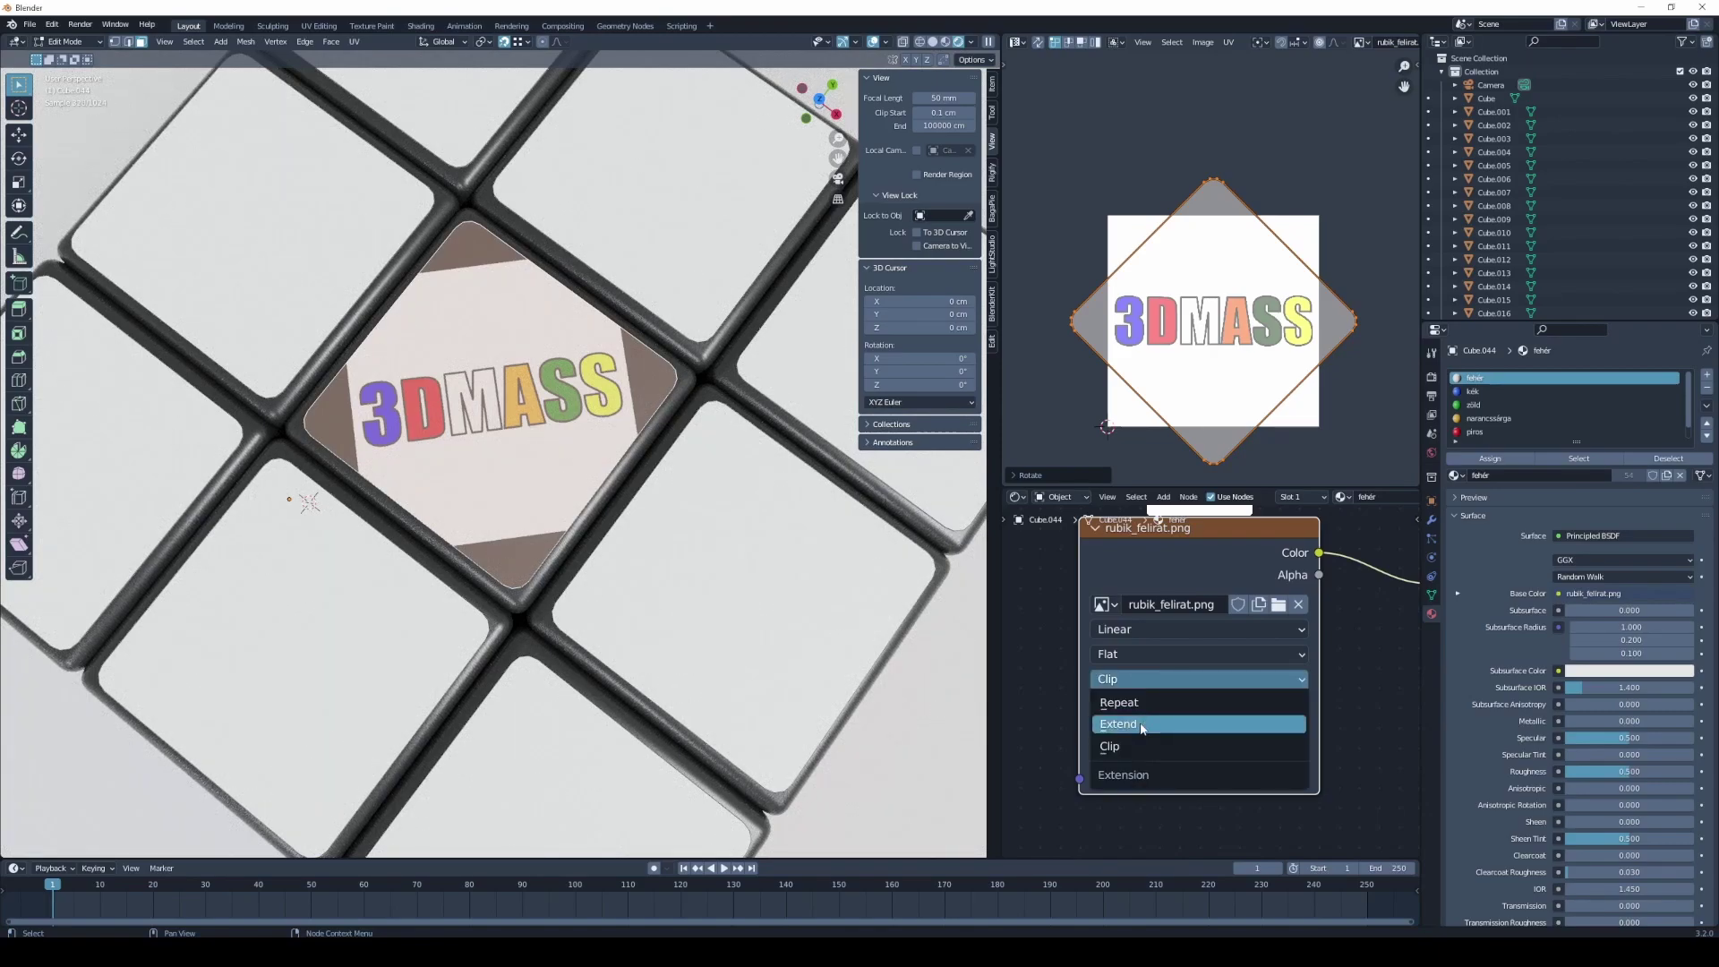
click(1142, 726)
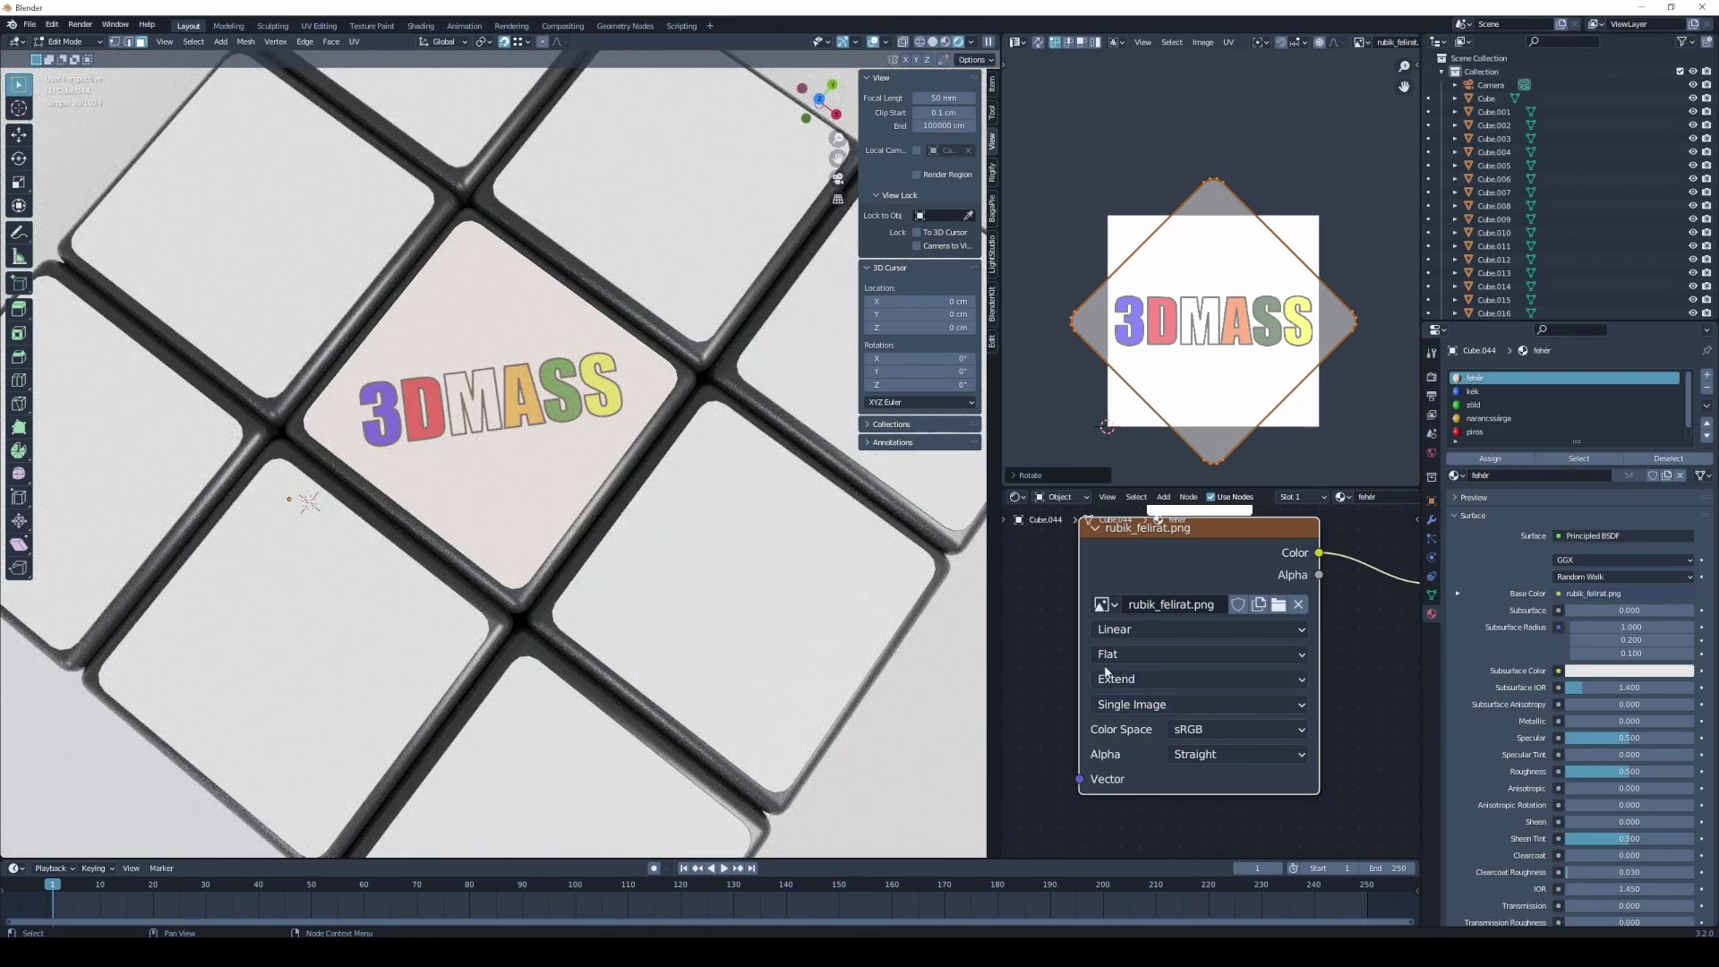
scroll(1123, 671, down, 1)
scroll(1123, 671, down, 2)
- Orbit out to frame the whole cube and deselect all mesh elements with Alt+A
middle_drag(1126, 668, 1107, 672)
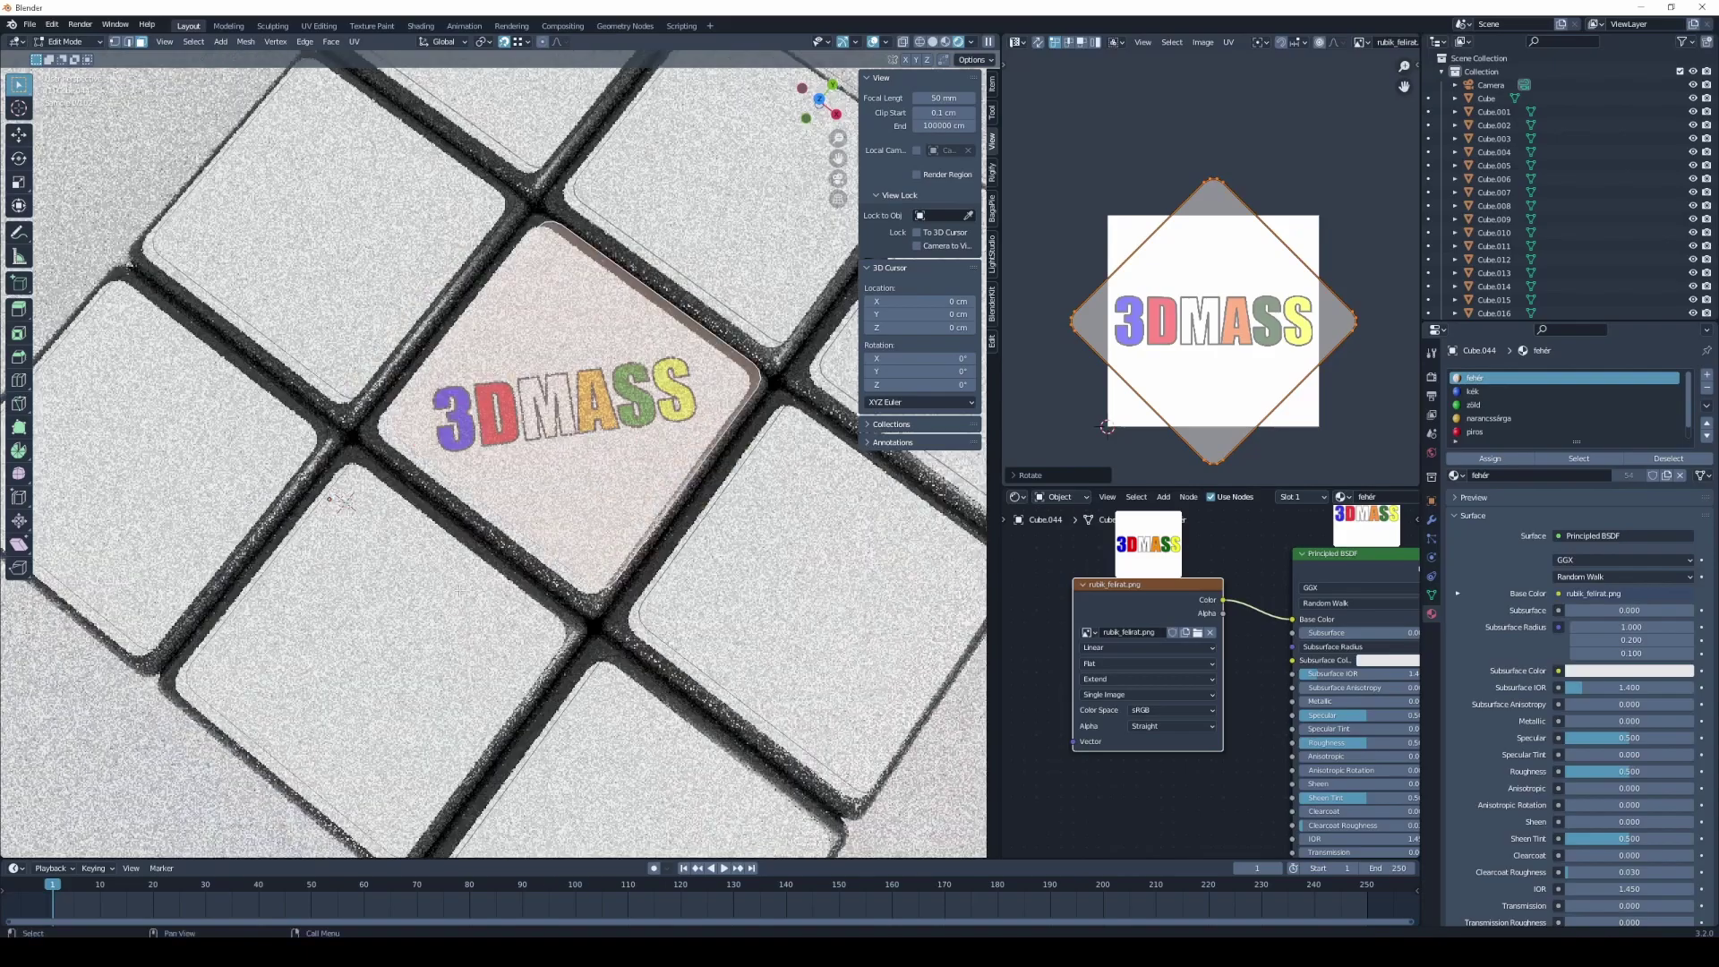
scroll(479, 581, down, 6)
middle_drag(478, 582, 451, 507)
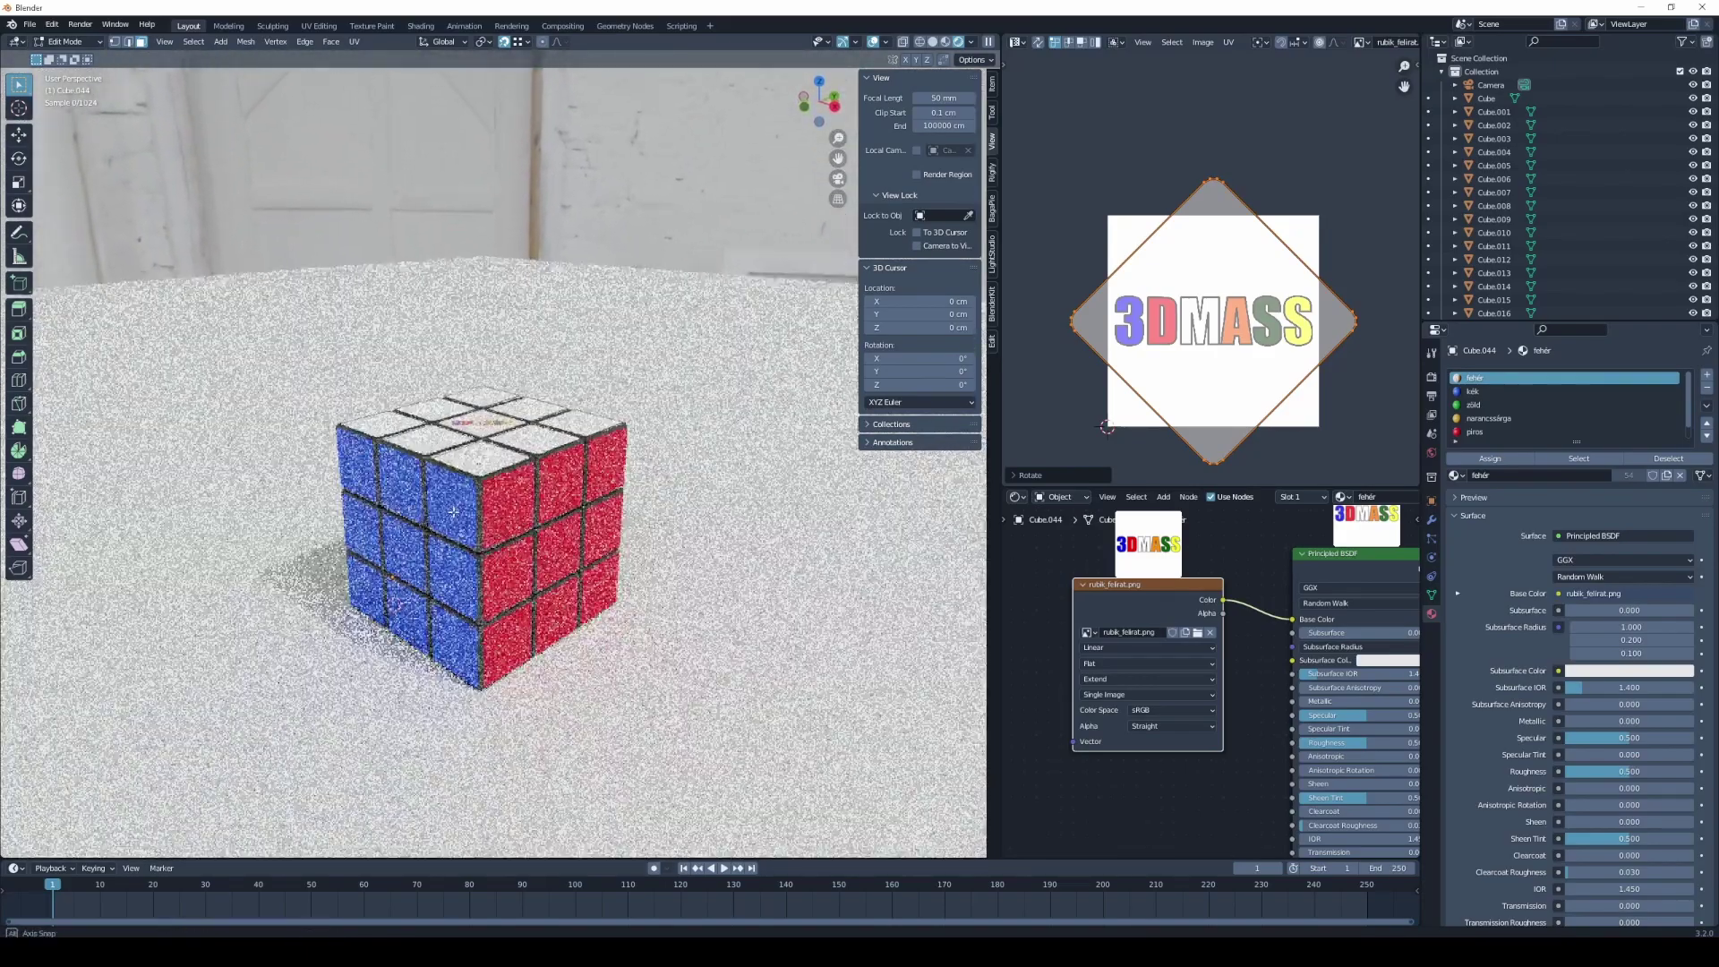
scroll(480, 495, up, 3)
middle_drag(480, 495, 481, 482)
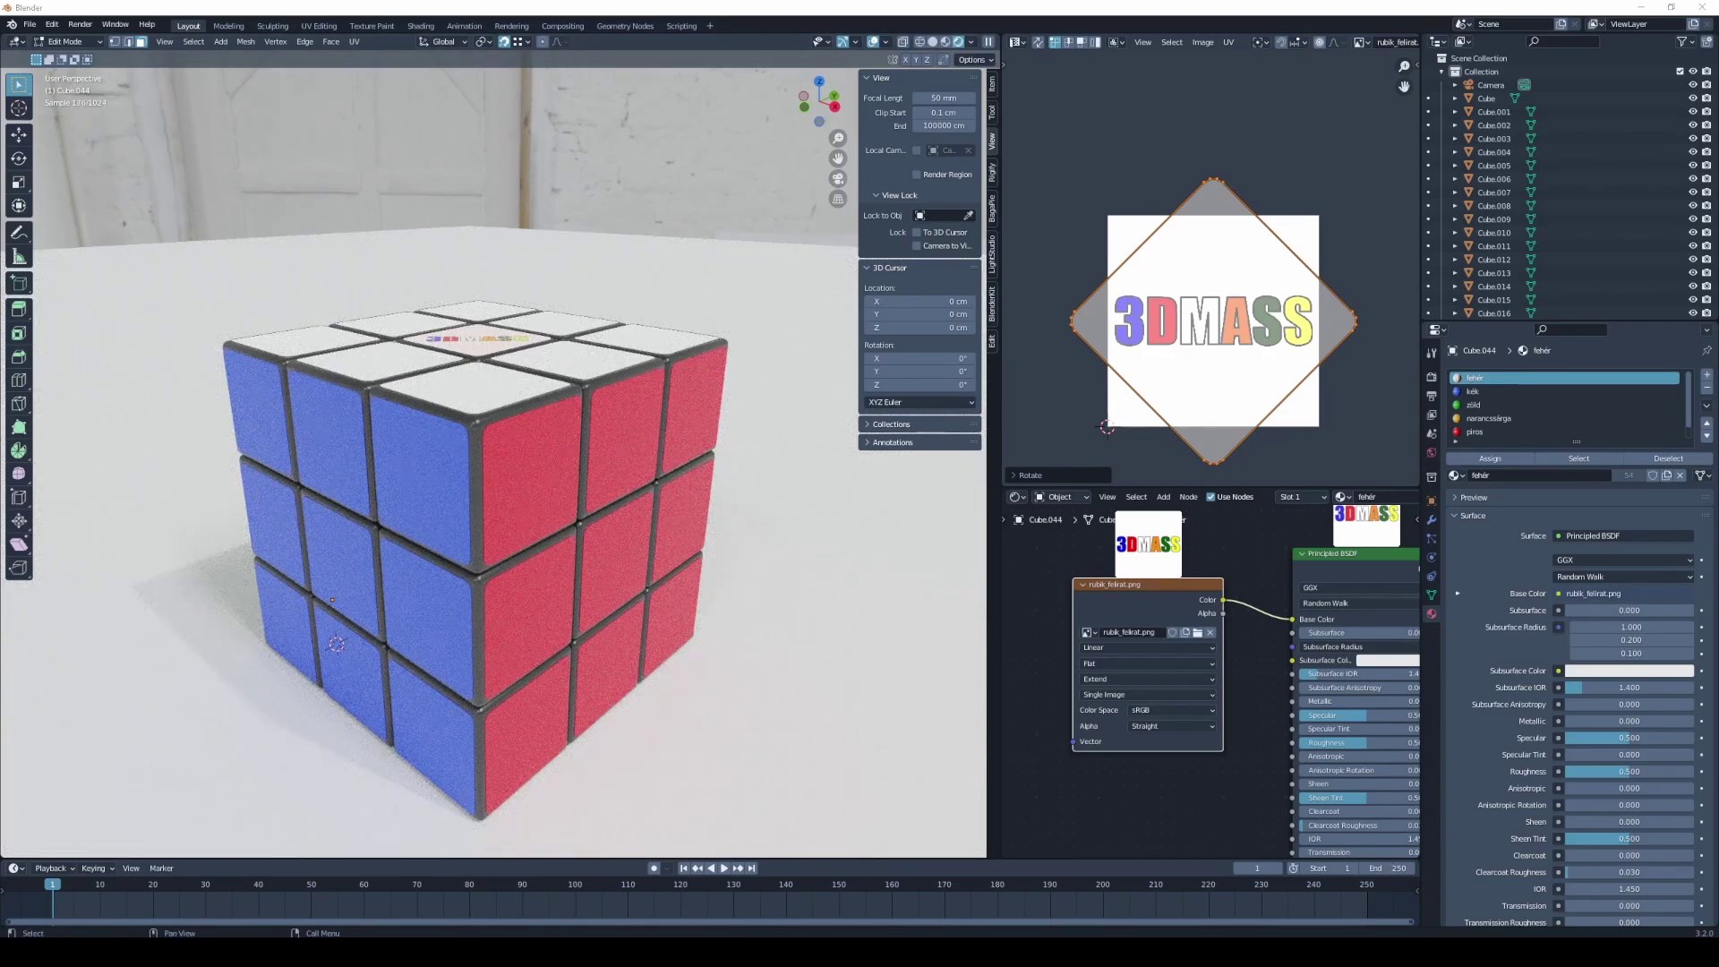
key(alt+a)
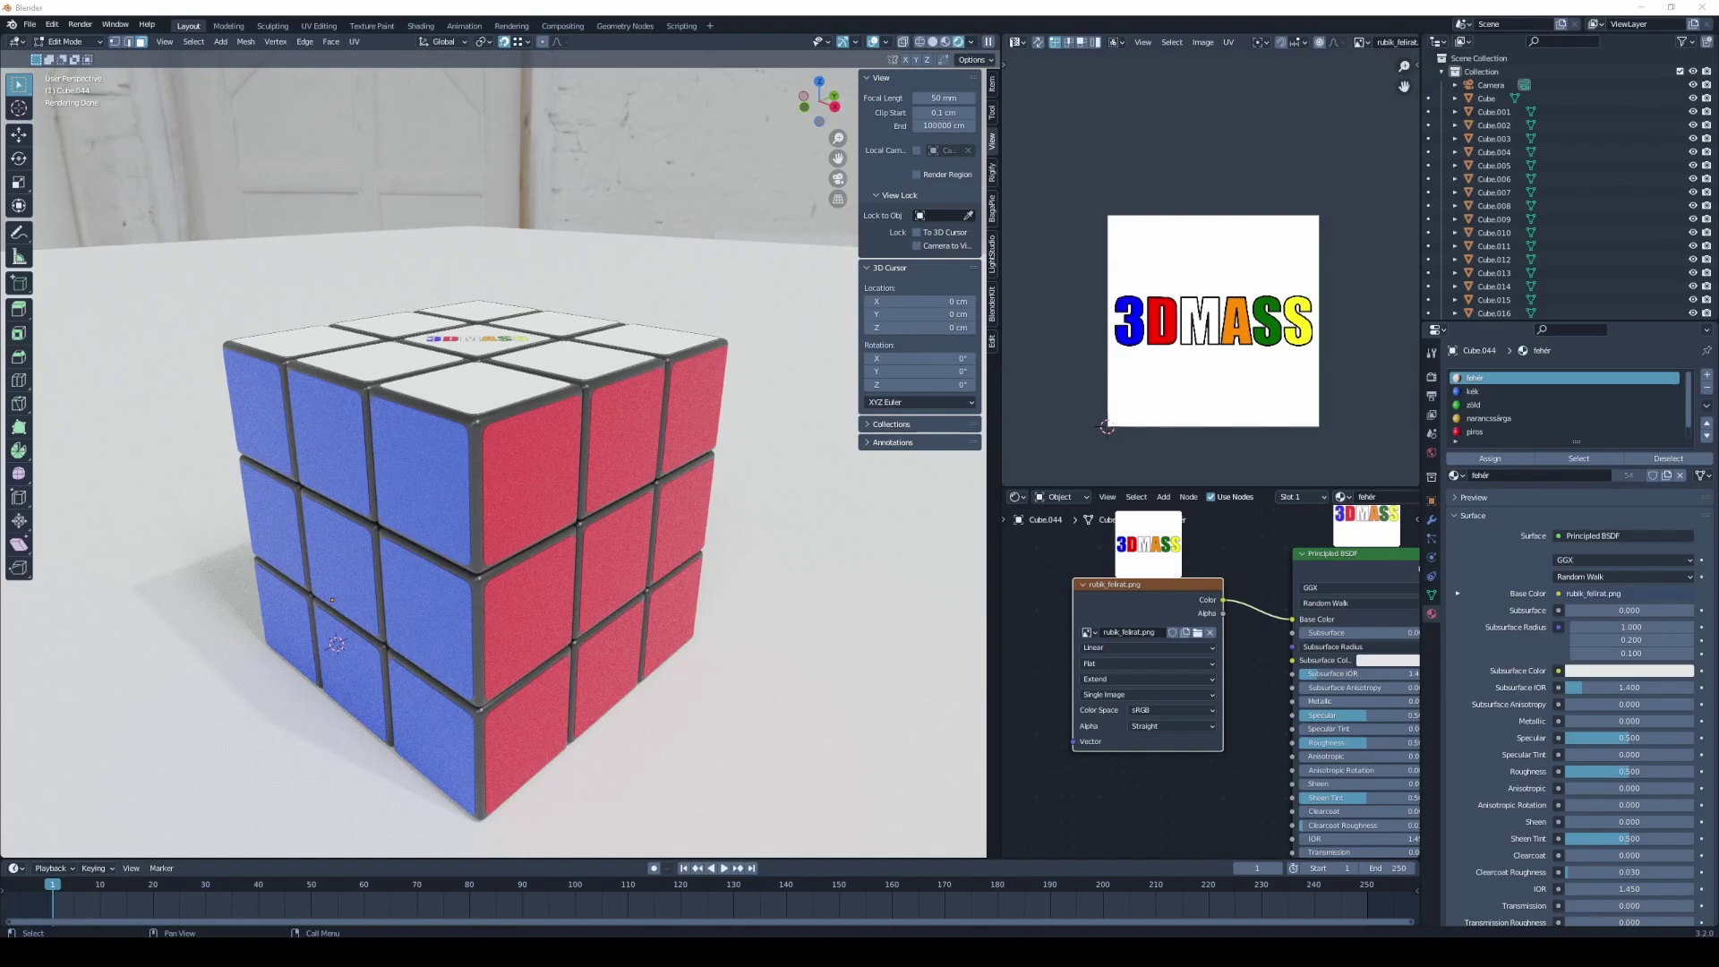